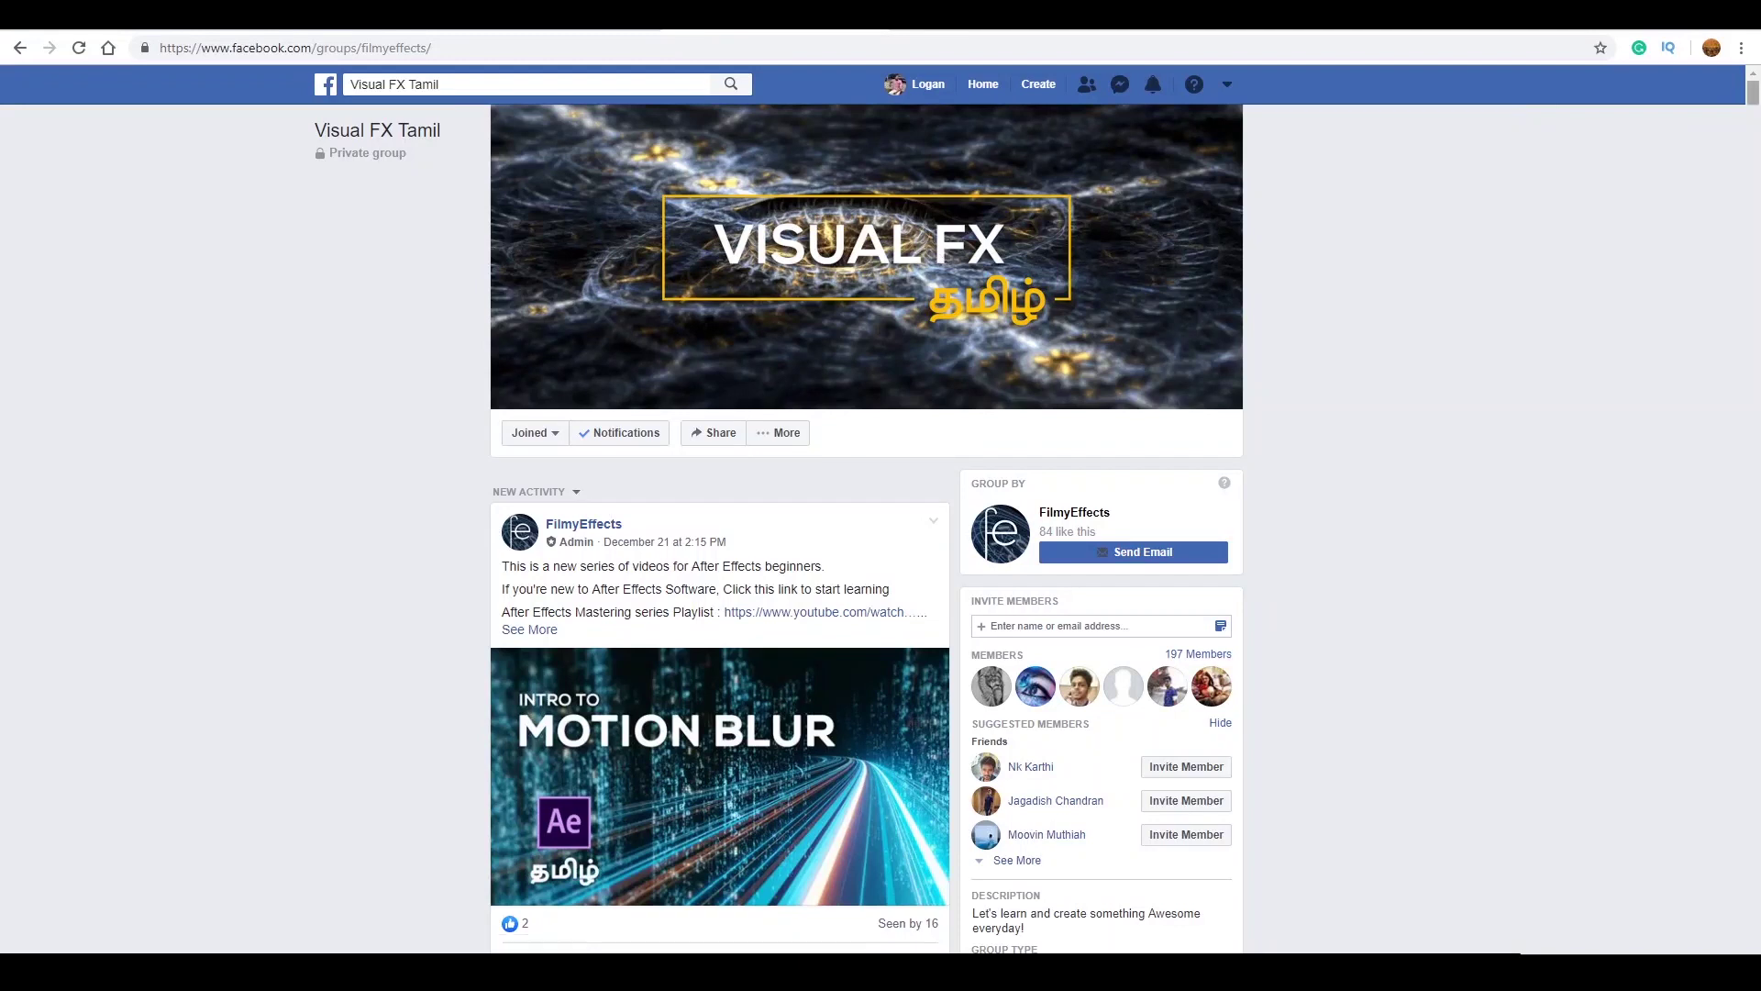
Step: Scroll the Visual FX Tamil feed past the Motion Blur and Graph Editor posts to Composition Duration
scroll(867, 528, down, 7)
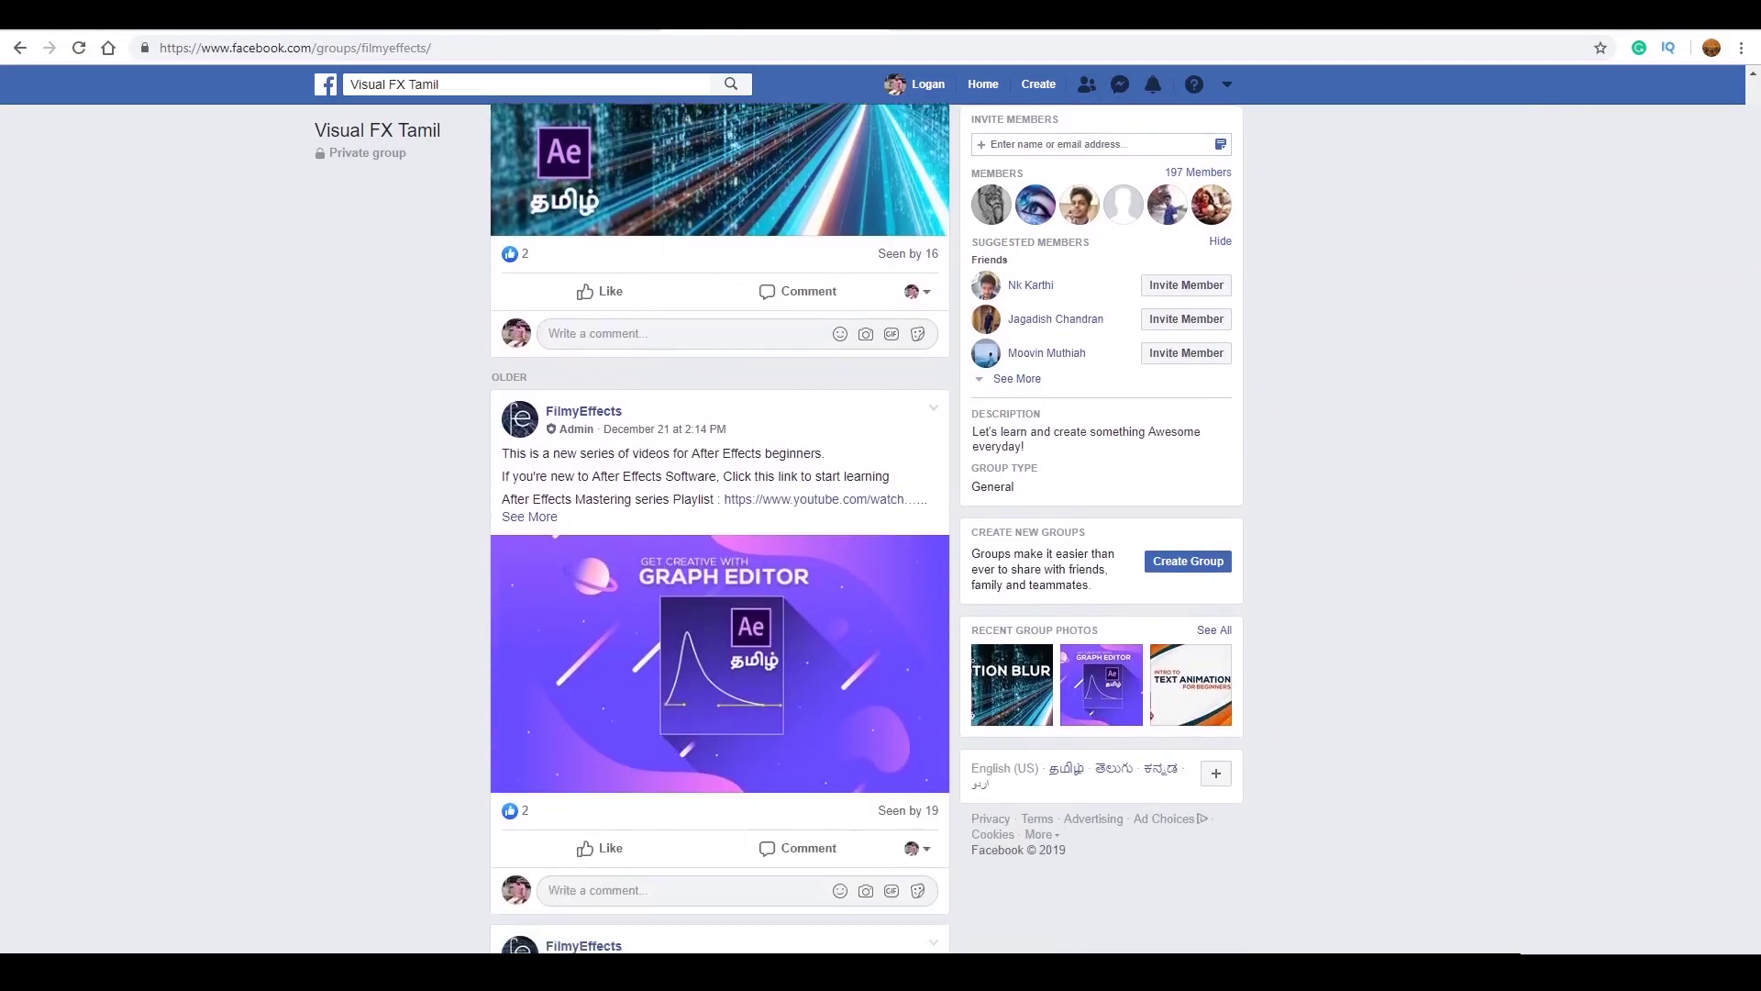
scroll(720, 528, down, 17)
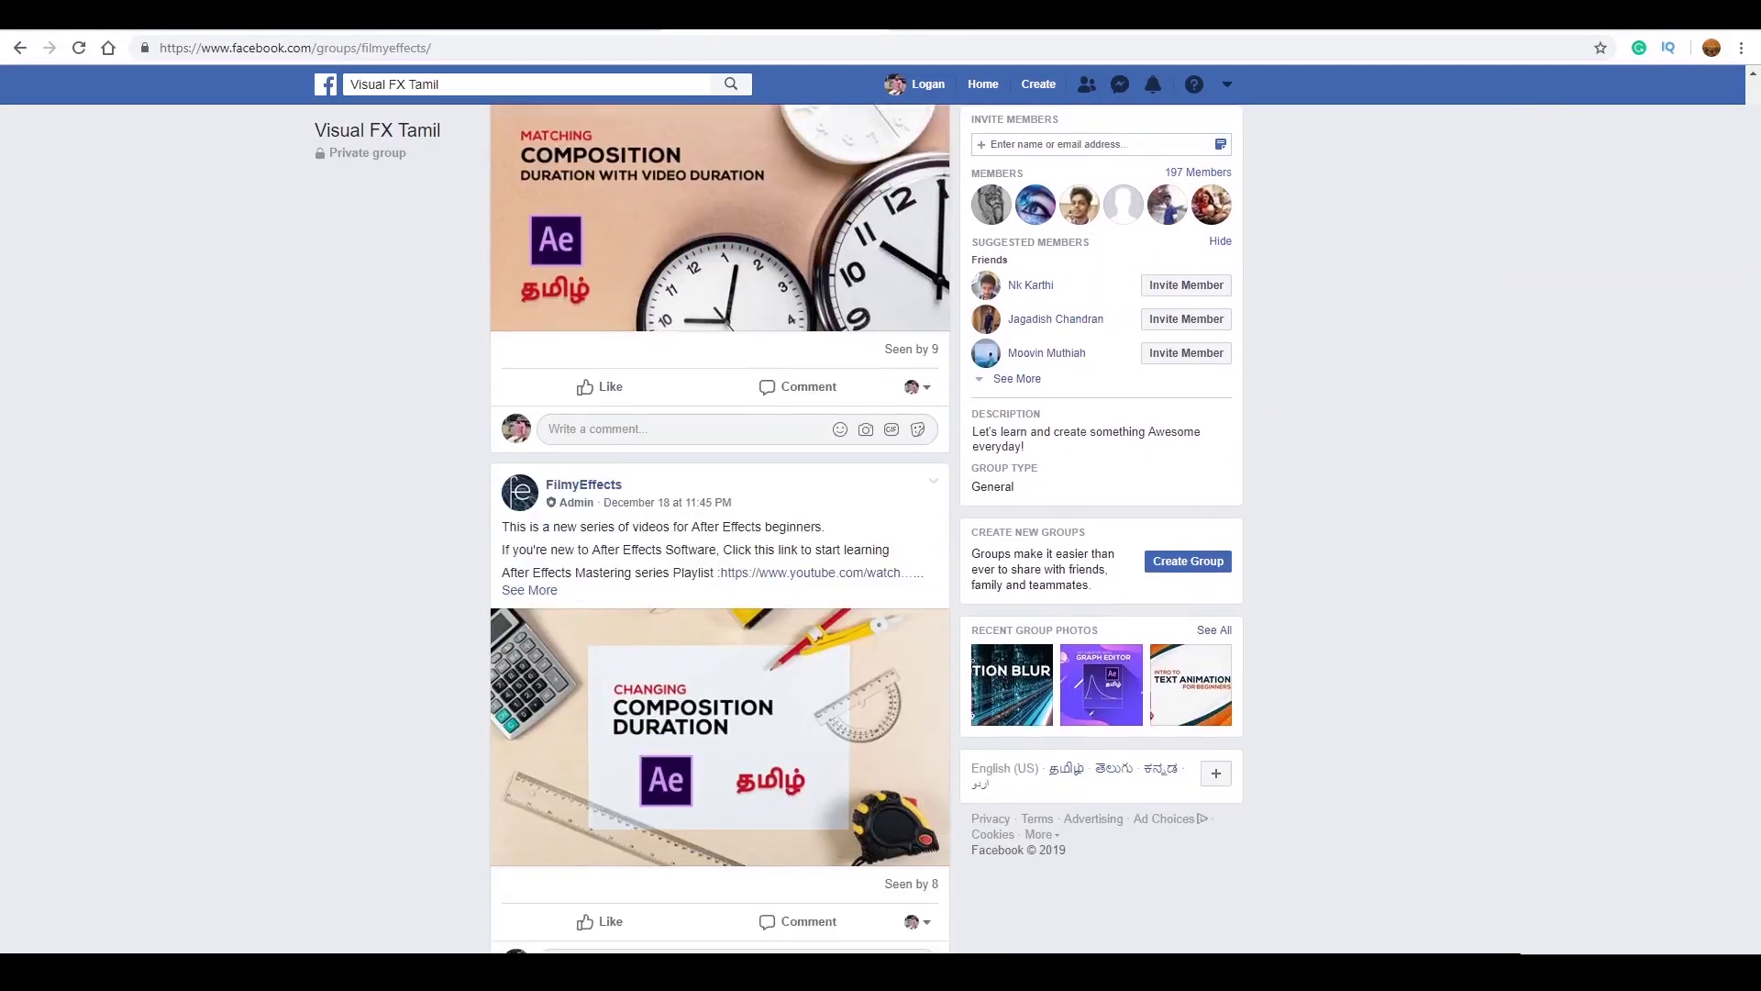
scroll(721, 528, down, 8)
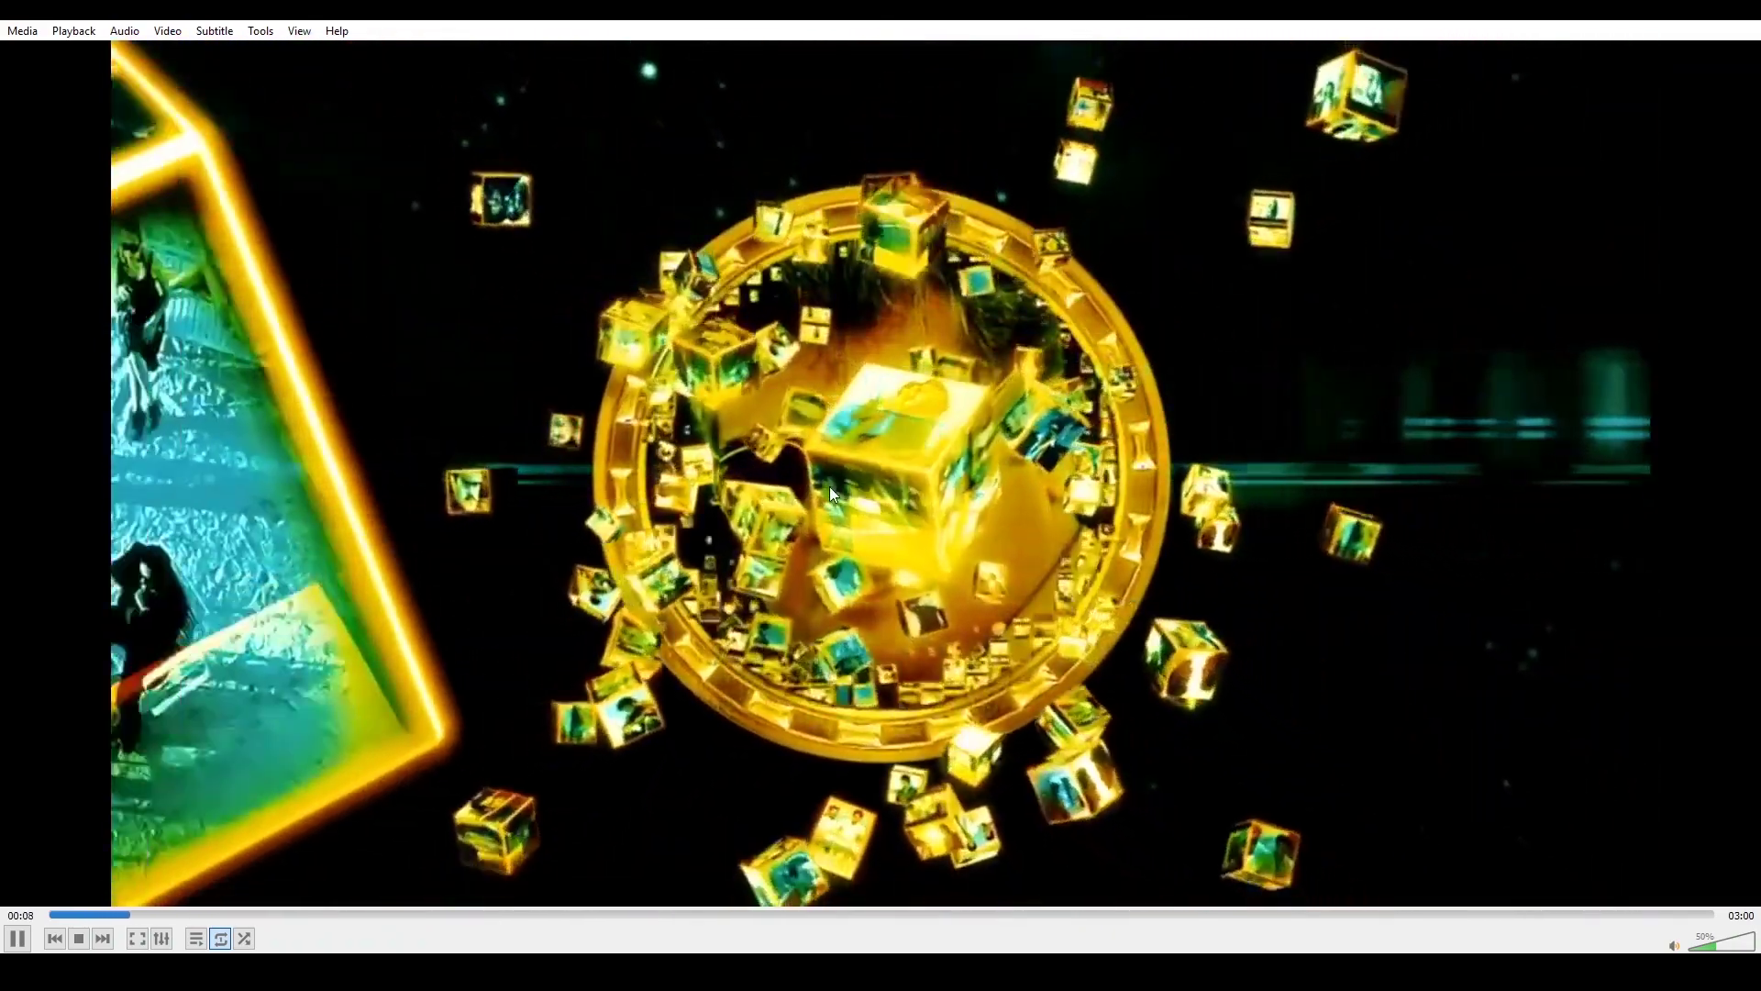
Step: Play the glowing-cubes video fullscreen in VLC and rewind it to about 00:04
double_click(596, 582)
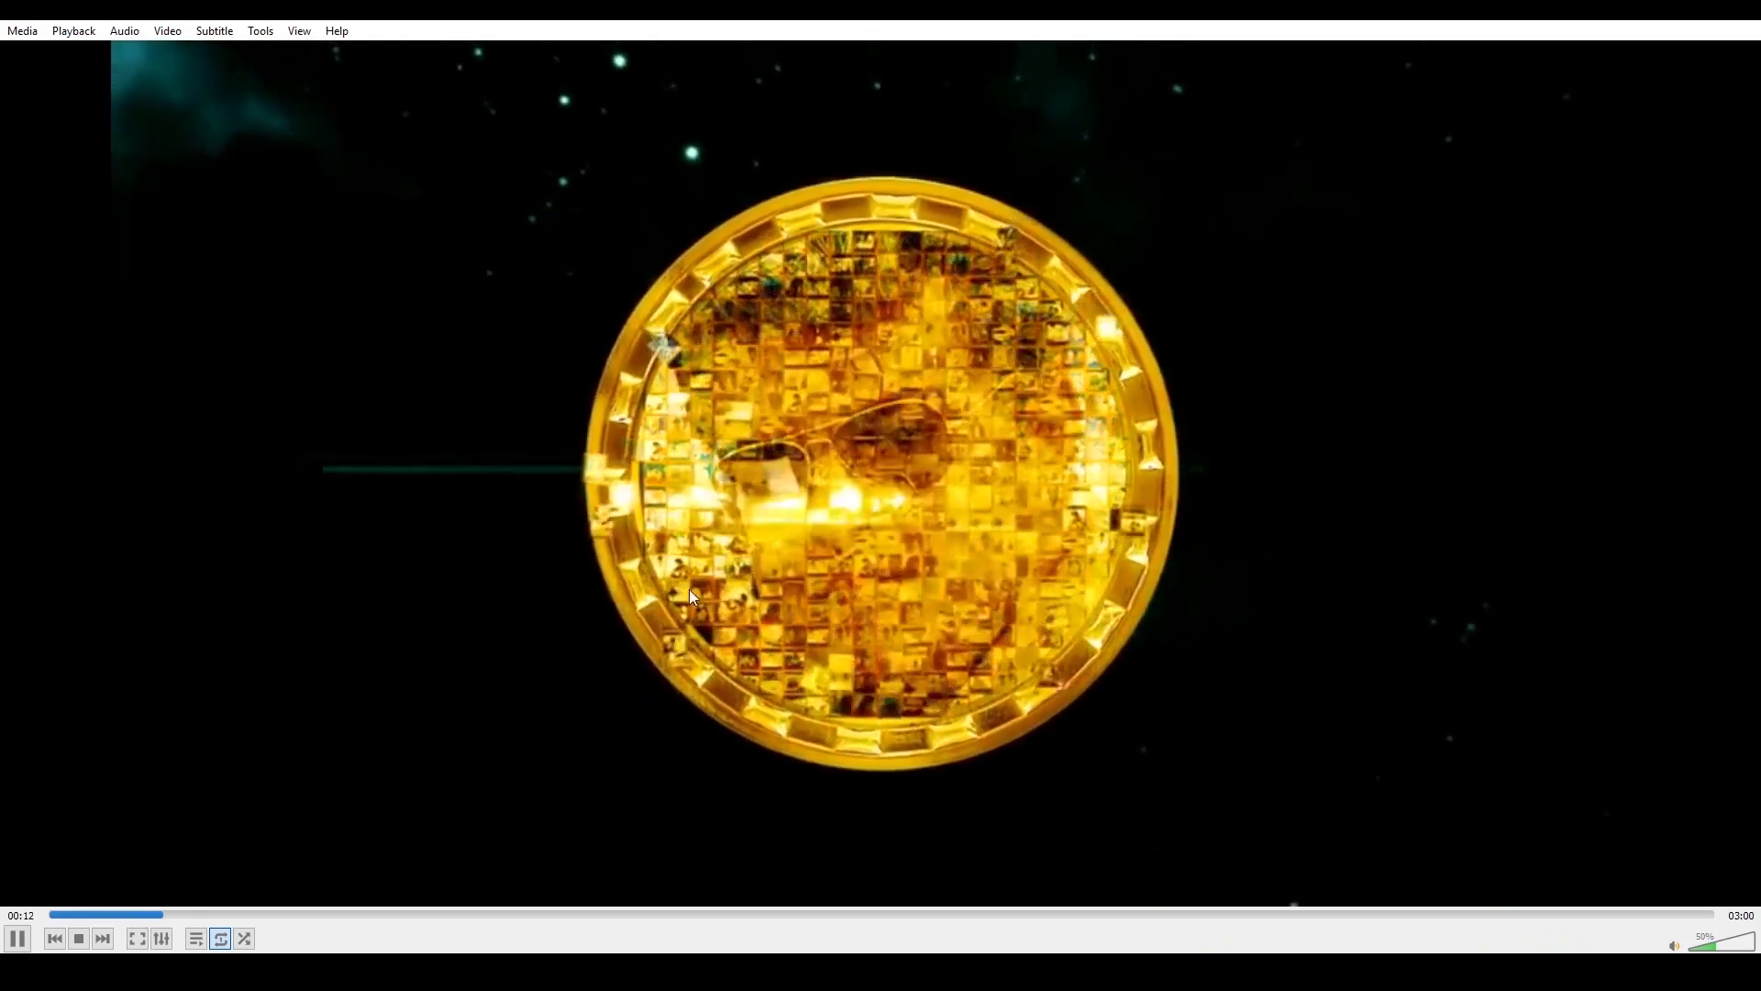
click(96, 916)
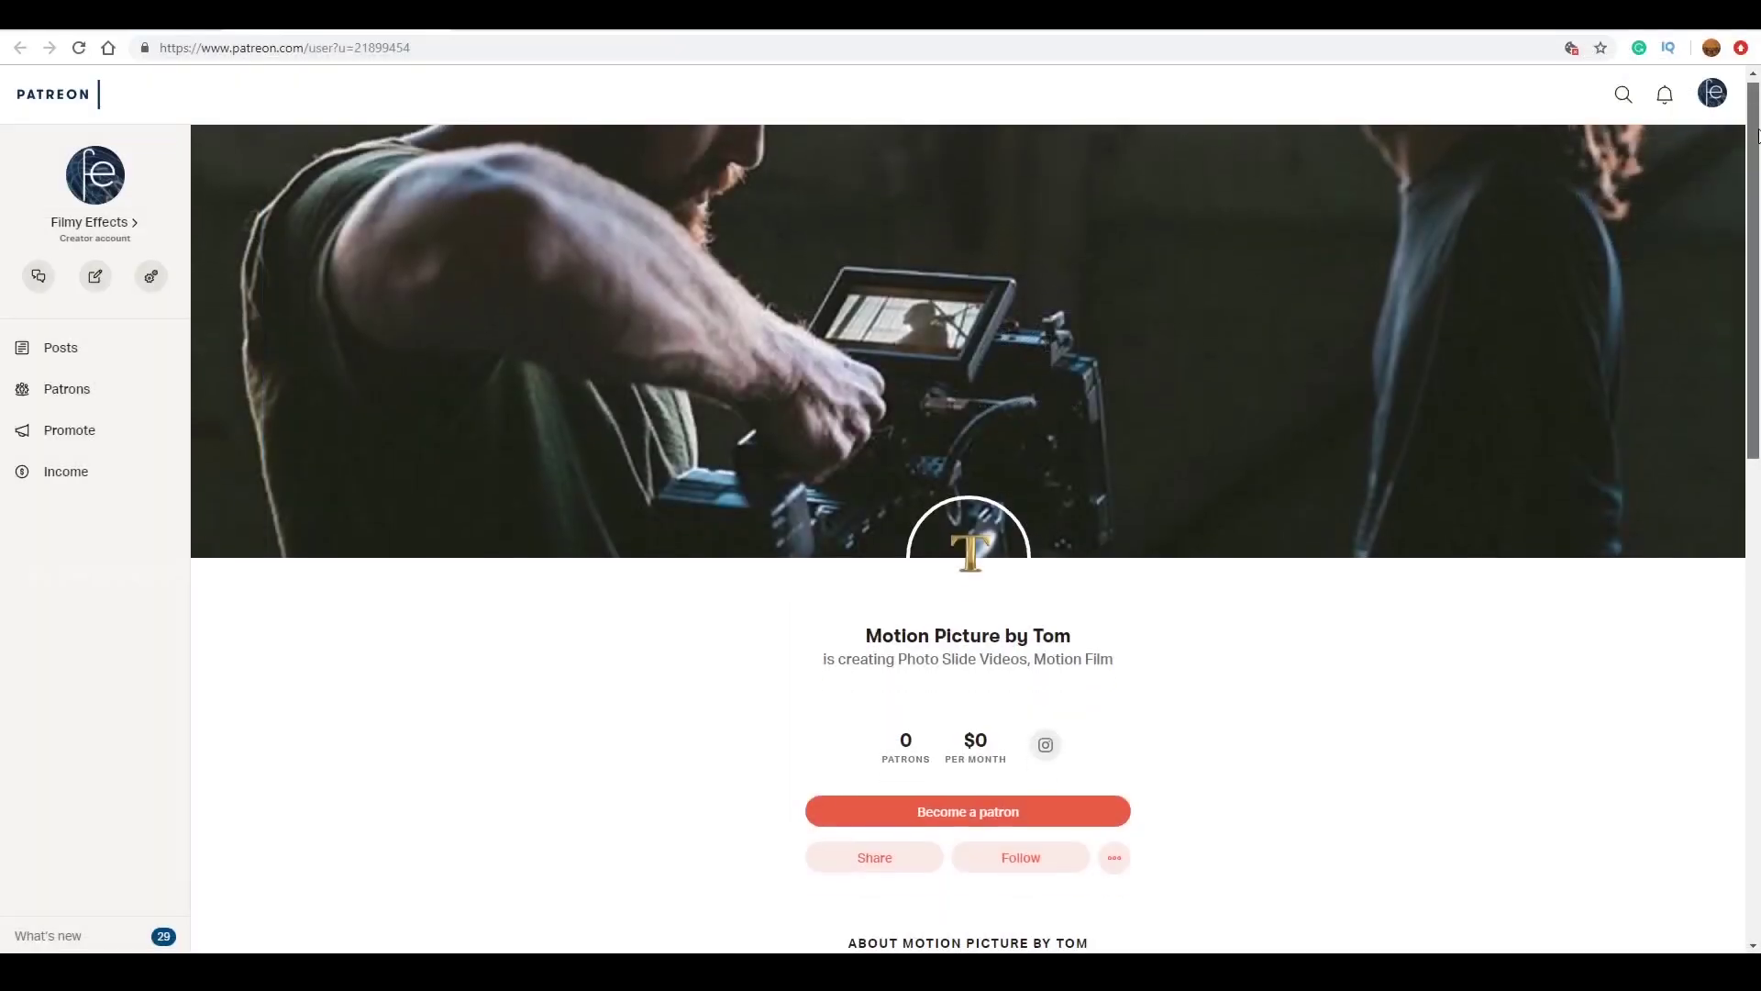
Step: Scroll the Patreon creator page down about 300 px to reveal its video
drag(1758, 165, 1759, 278)
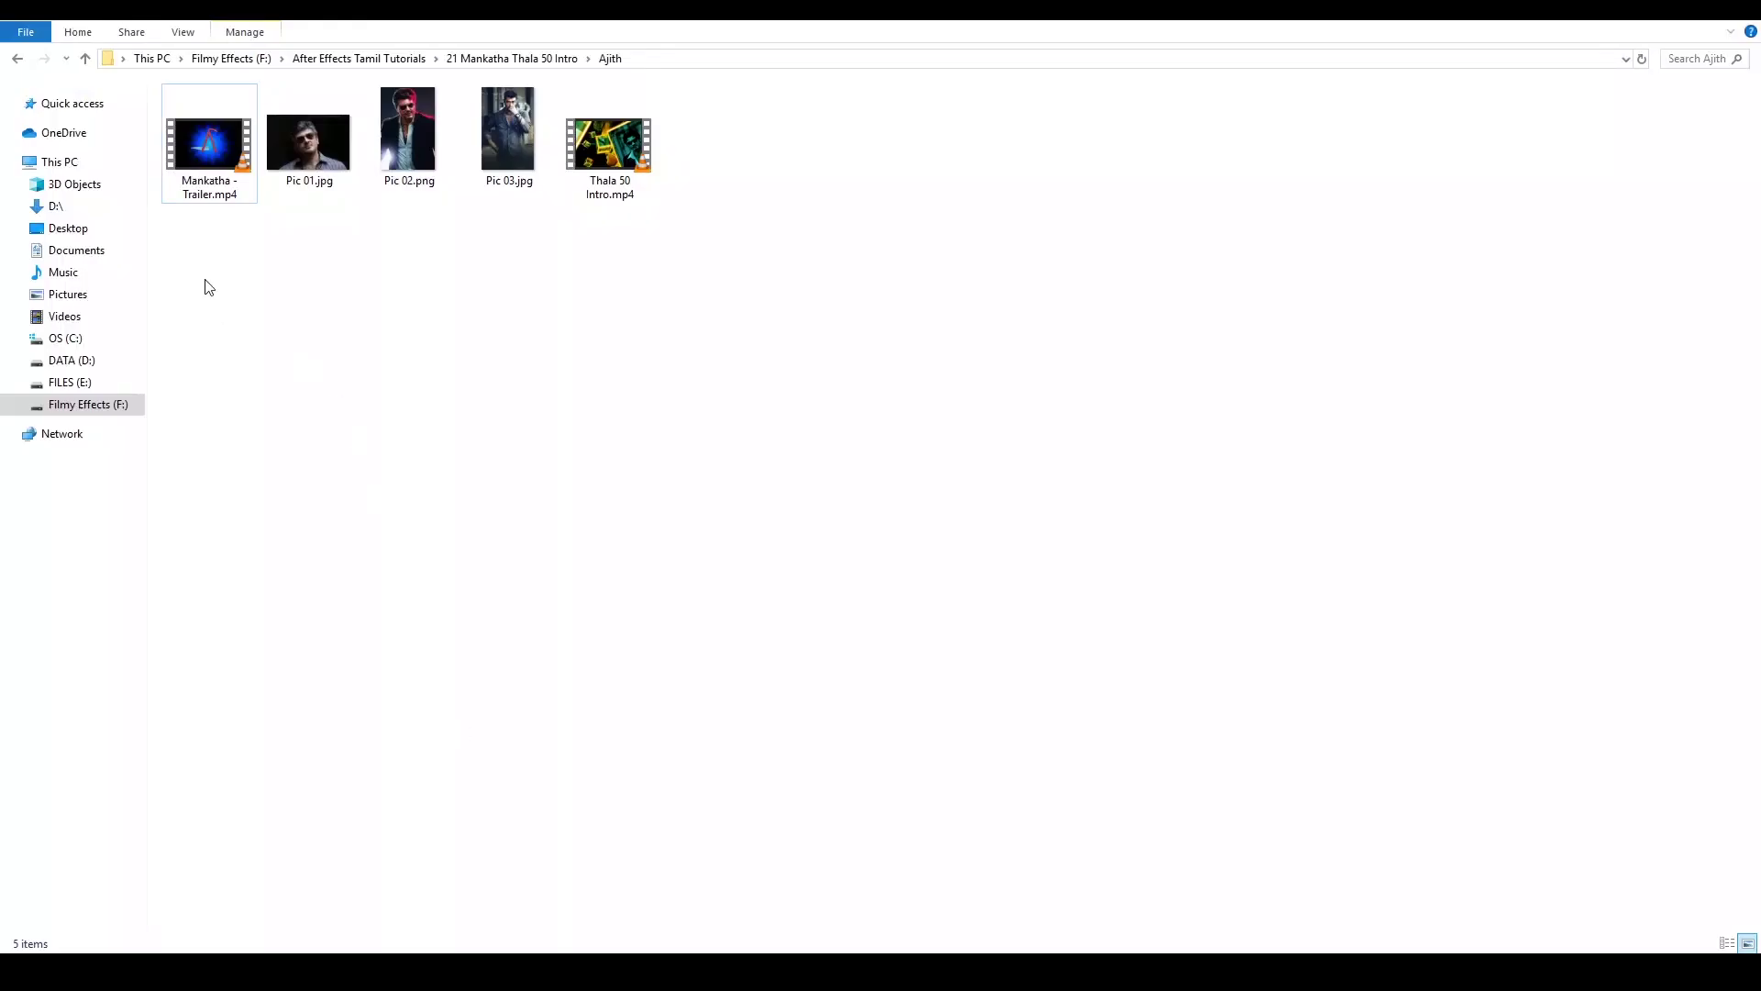
Step: Import the five footage files from Explorer into the Project panel
drag(203, 270, 614, 145)
drag(506, 143, 66, 415)
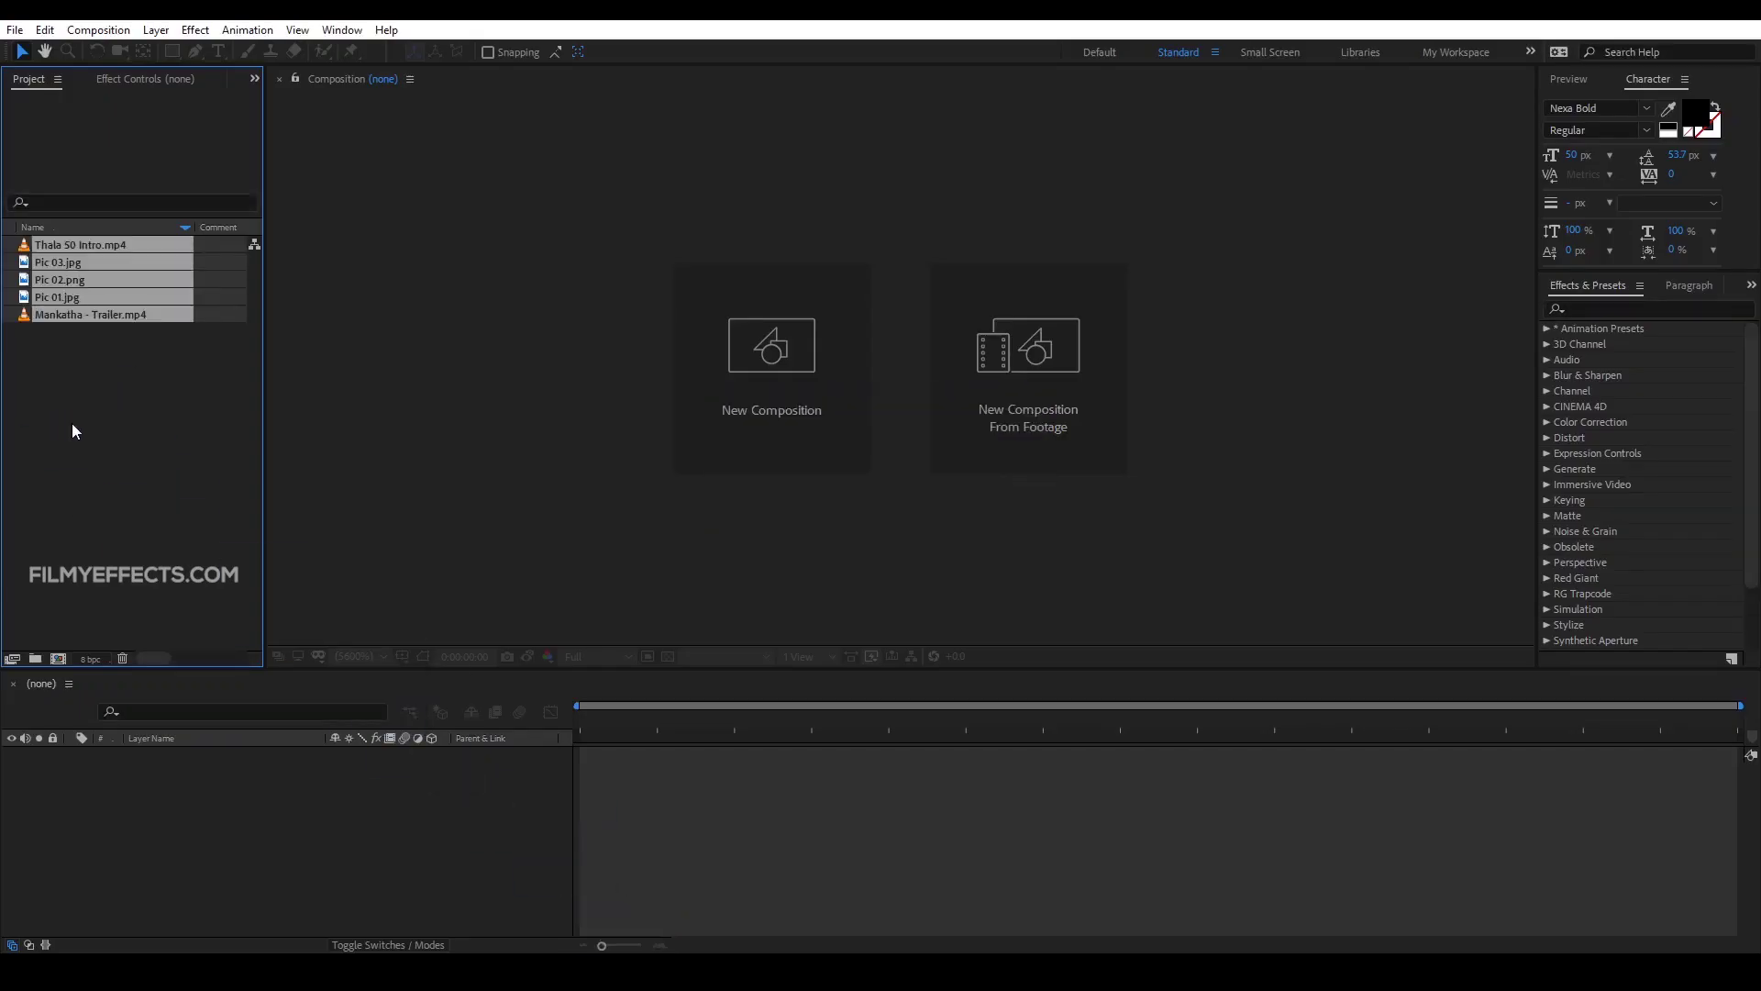
click(87, 446)
Step: Set up a new composition named Main Comp at 1920x1080, 25 fps, 10 seconds
right_click(89, 477)
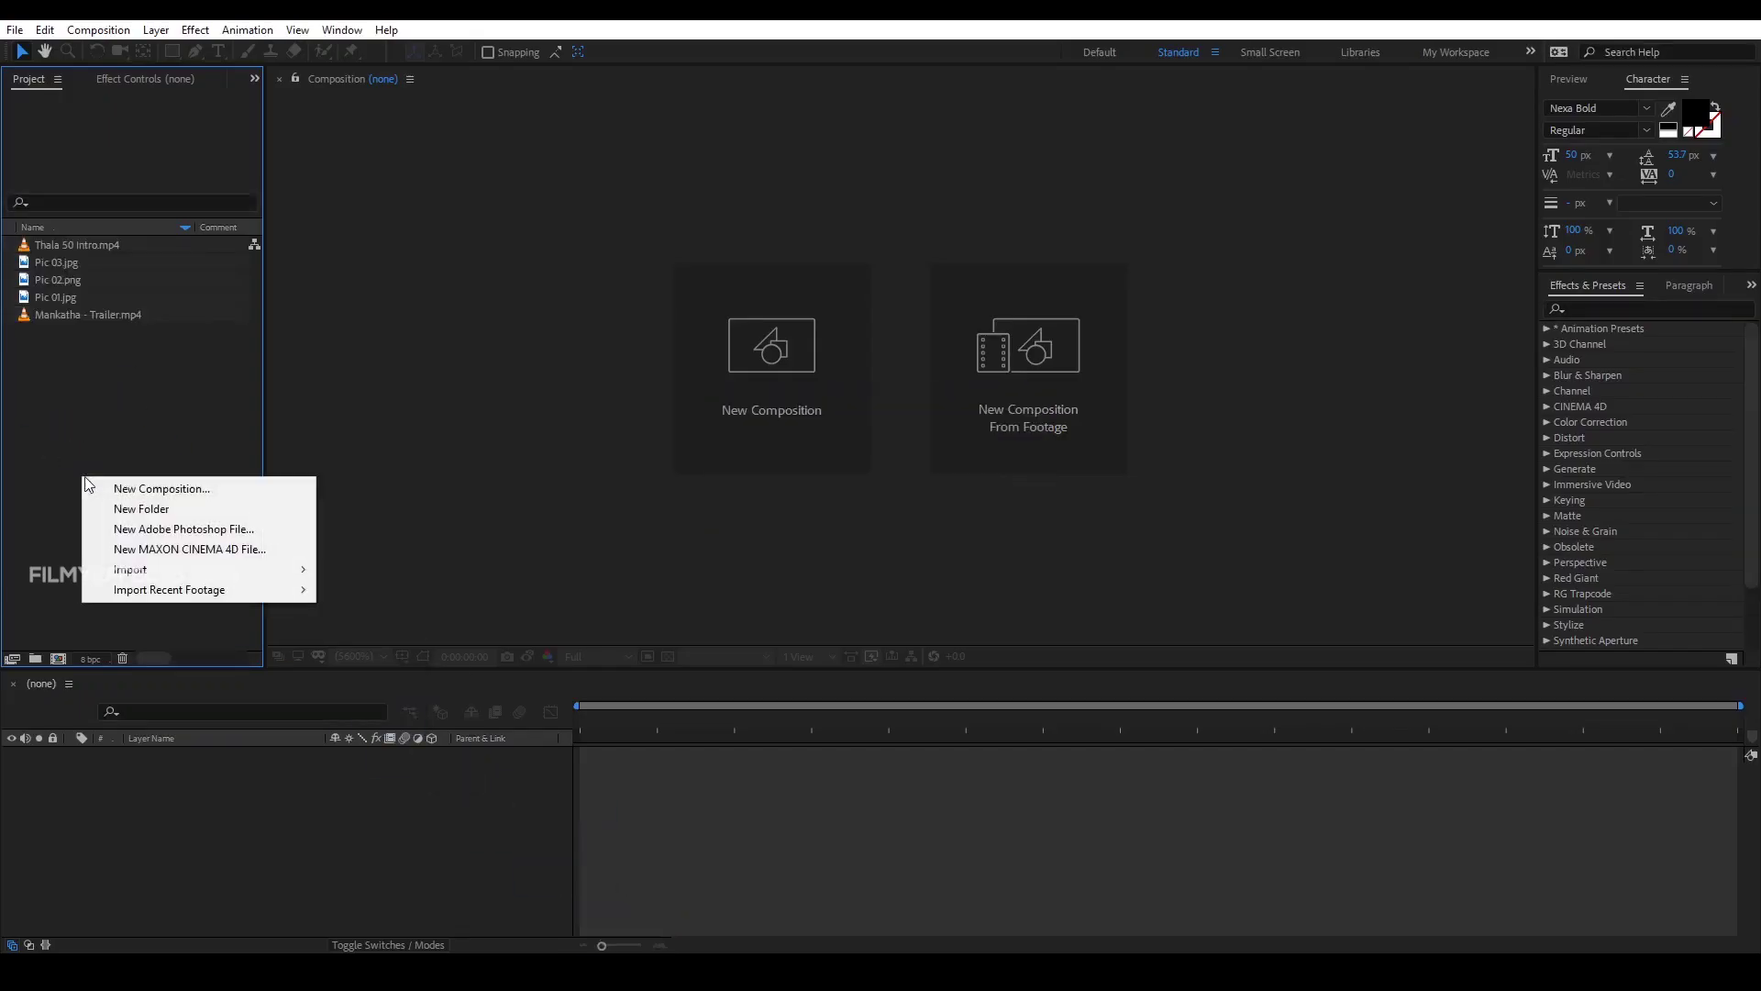
click(139, 488)
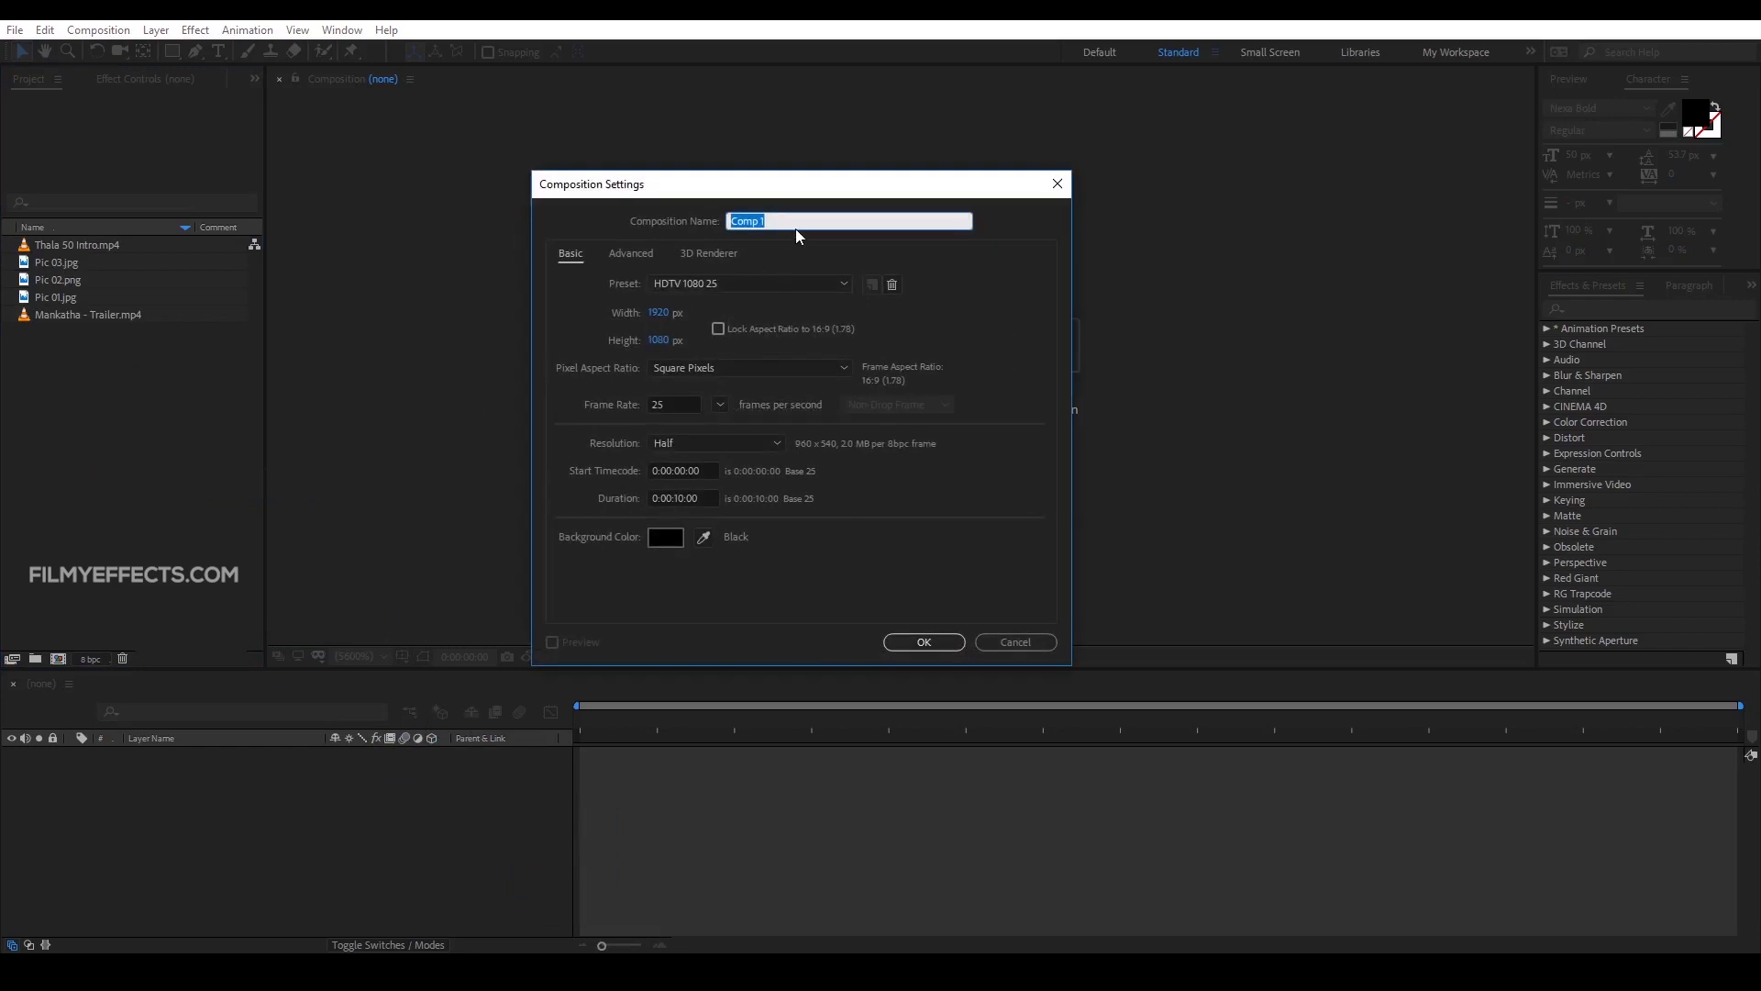
text(Mi)
text(in Comp)
click(678, 498)
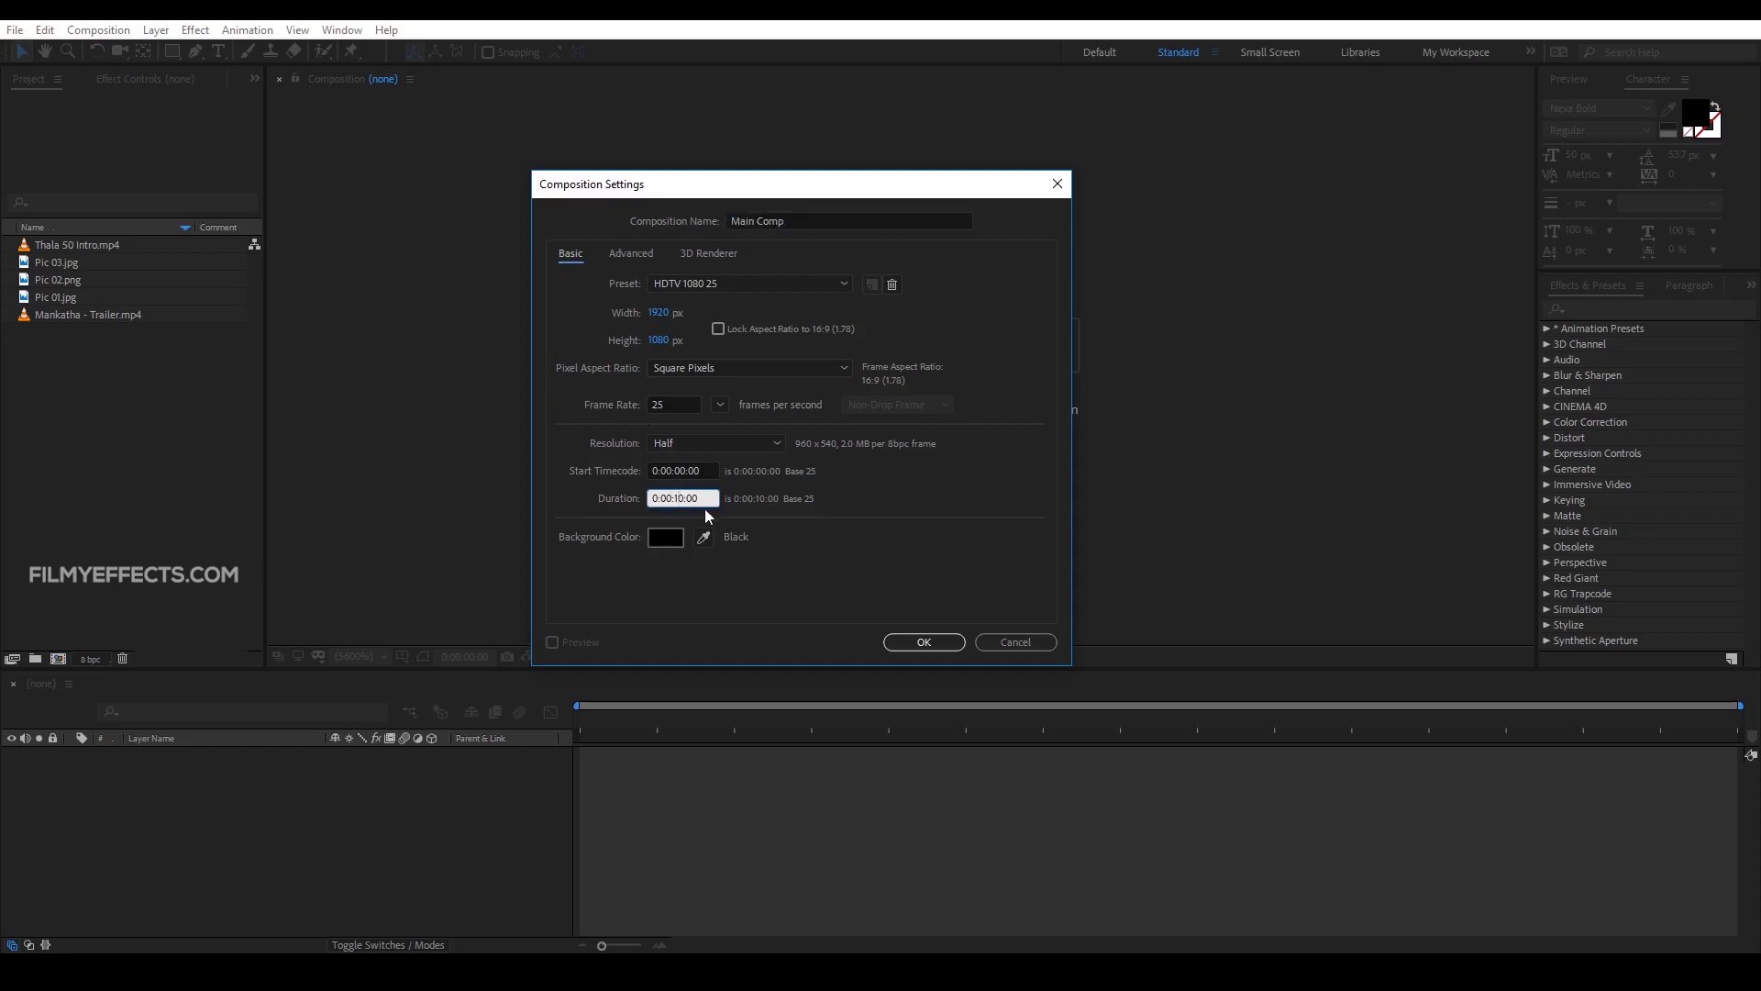
click(906, 448)
Step: Create Main Comp, add Mankatha - Trailer.mp4 as a layer, and preview to about 5 seconds
click(942, 640)
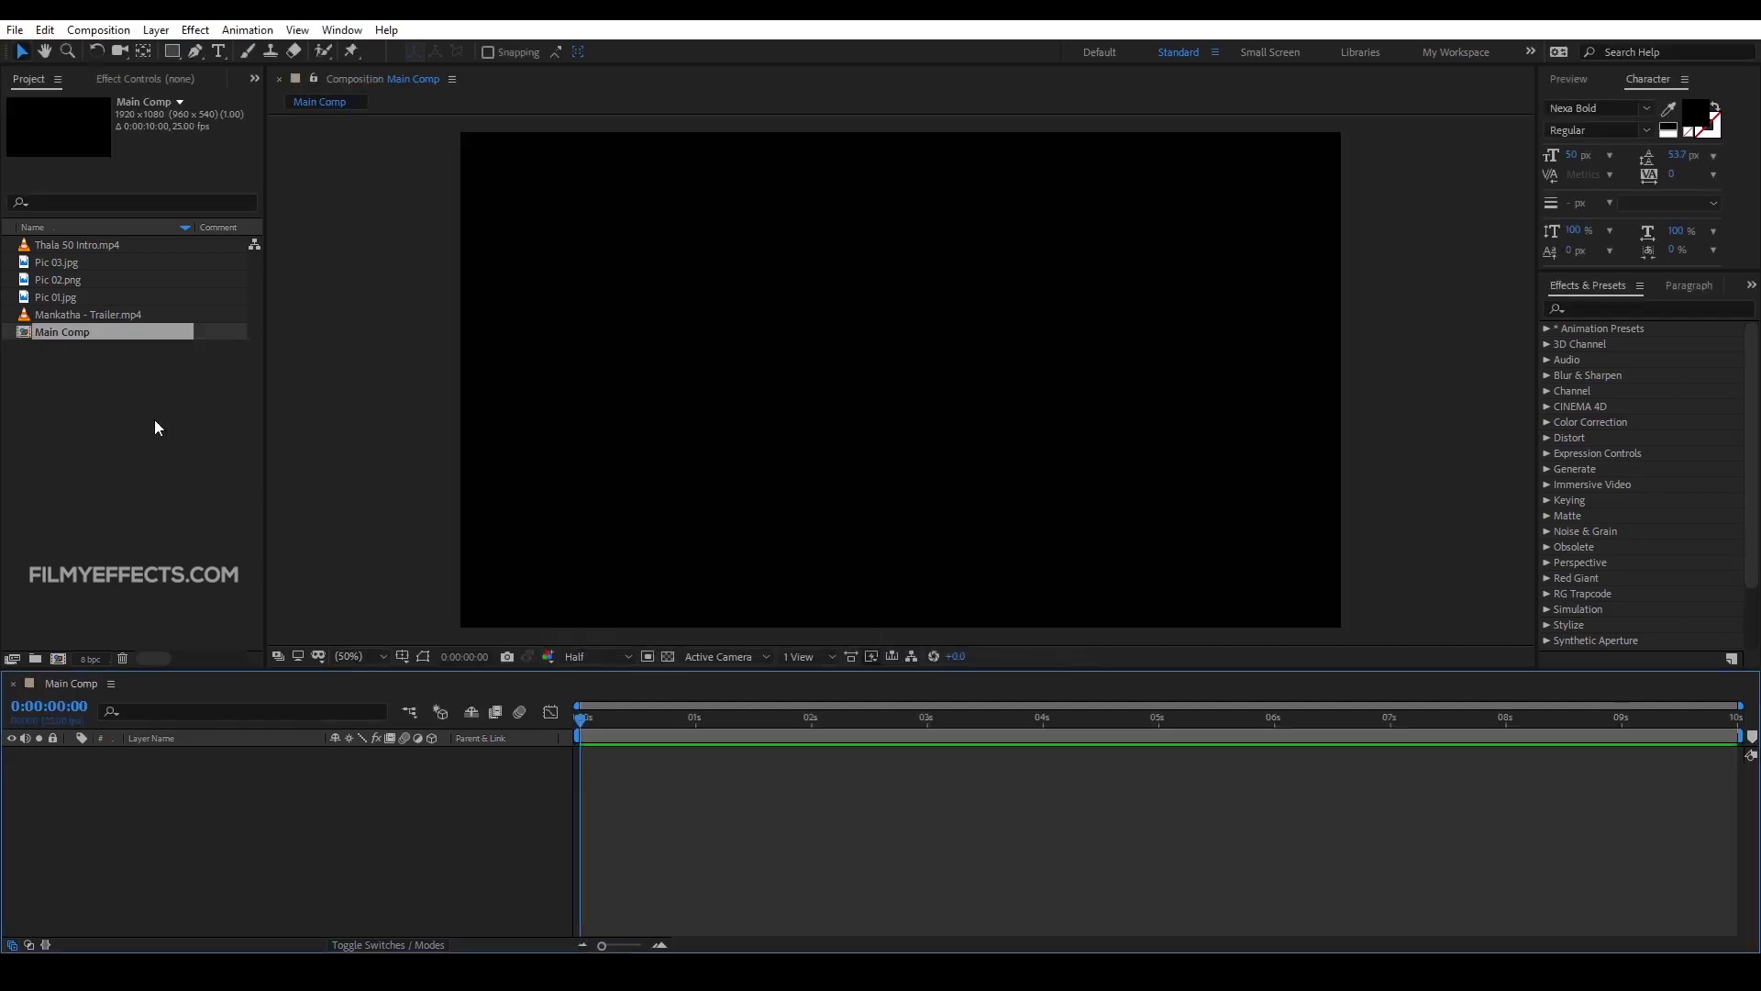
click(114, 314)
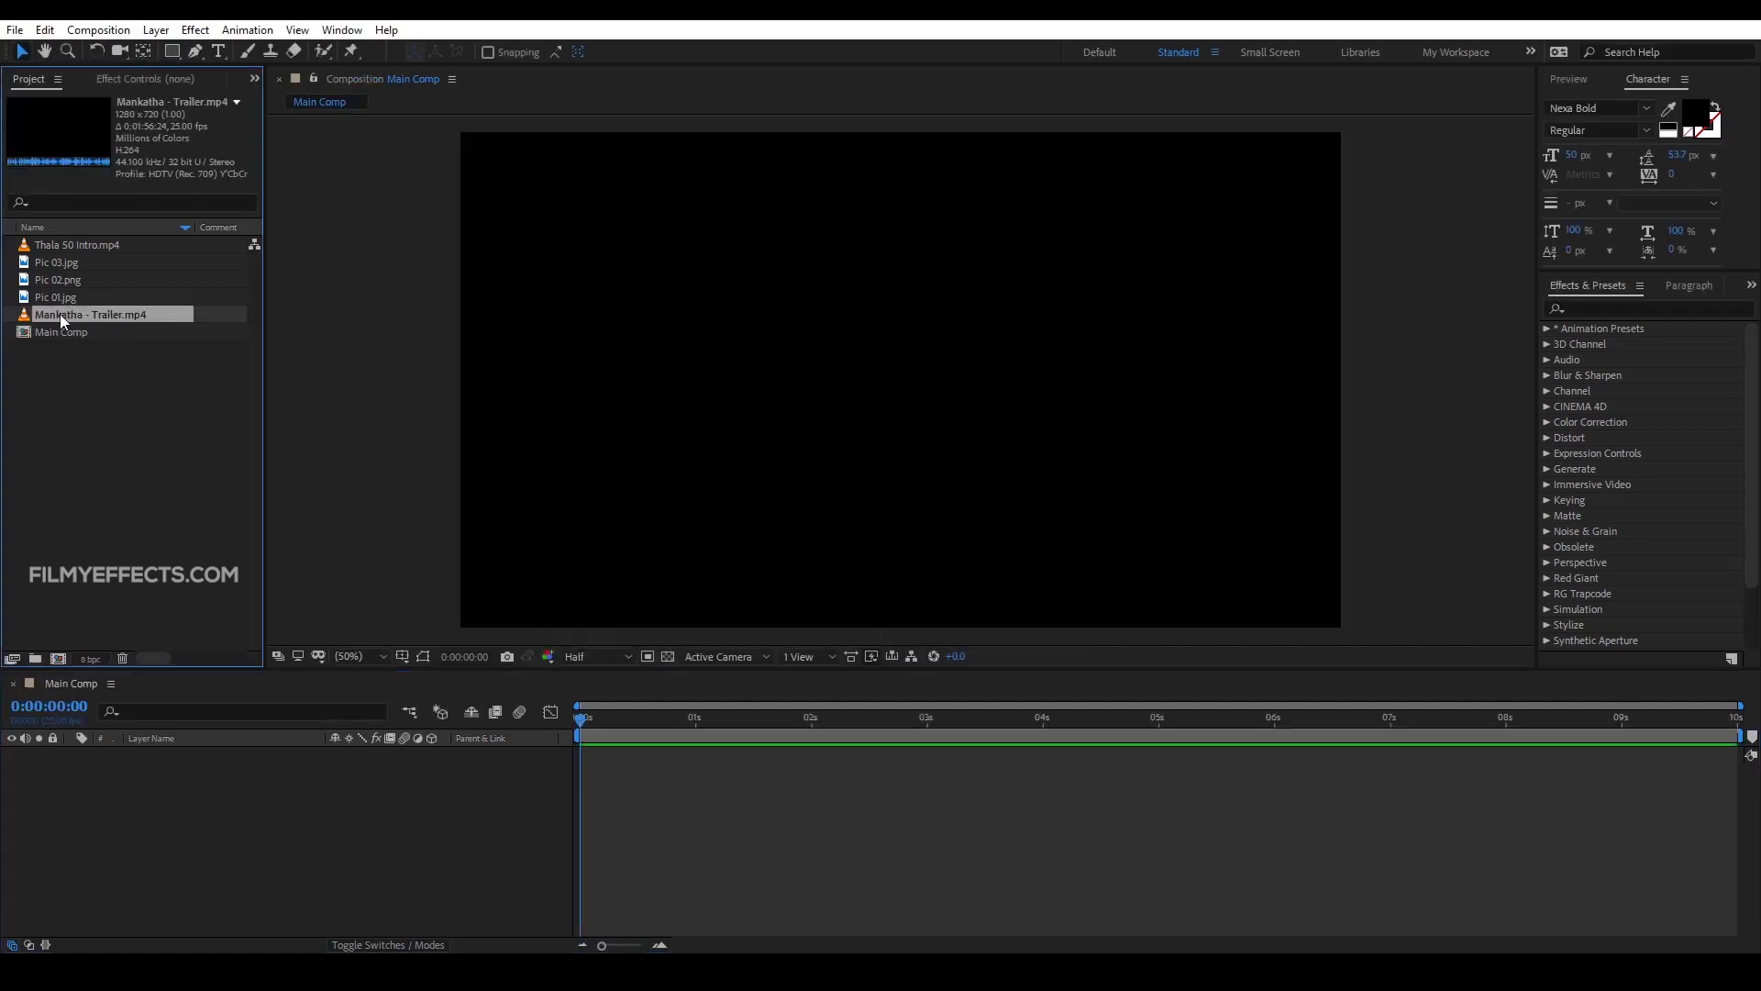
drag(59, 314, 122, 783)
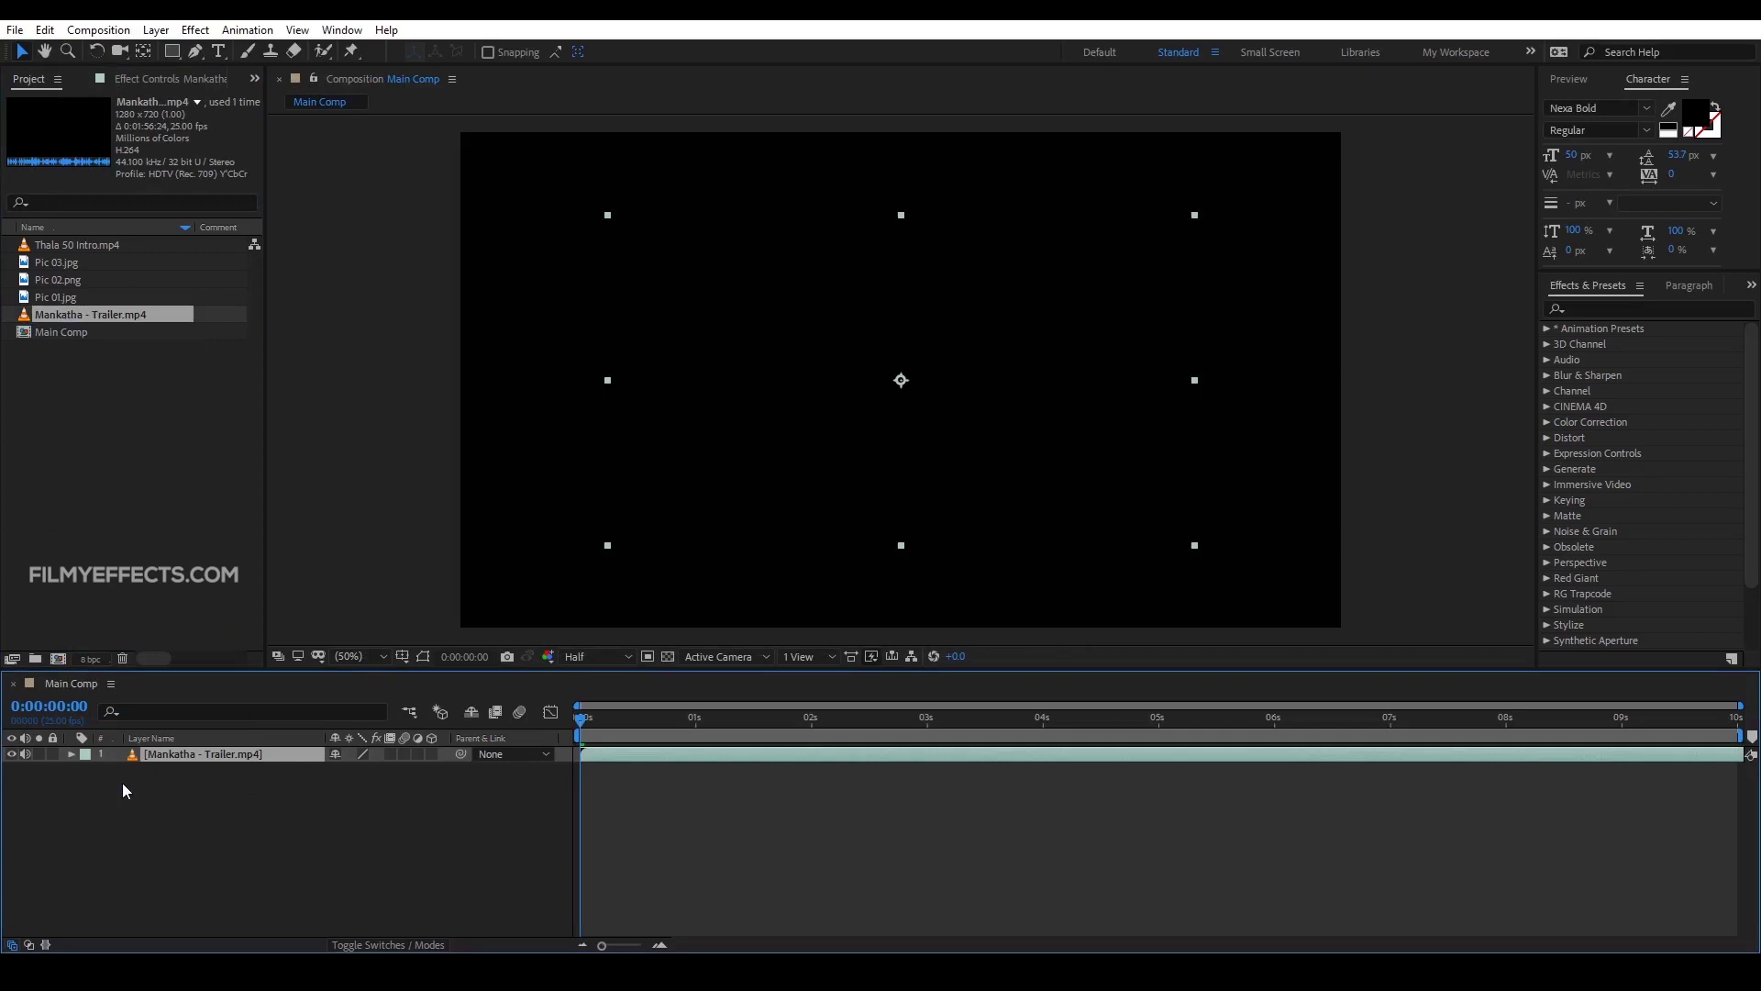
click(580, 763)
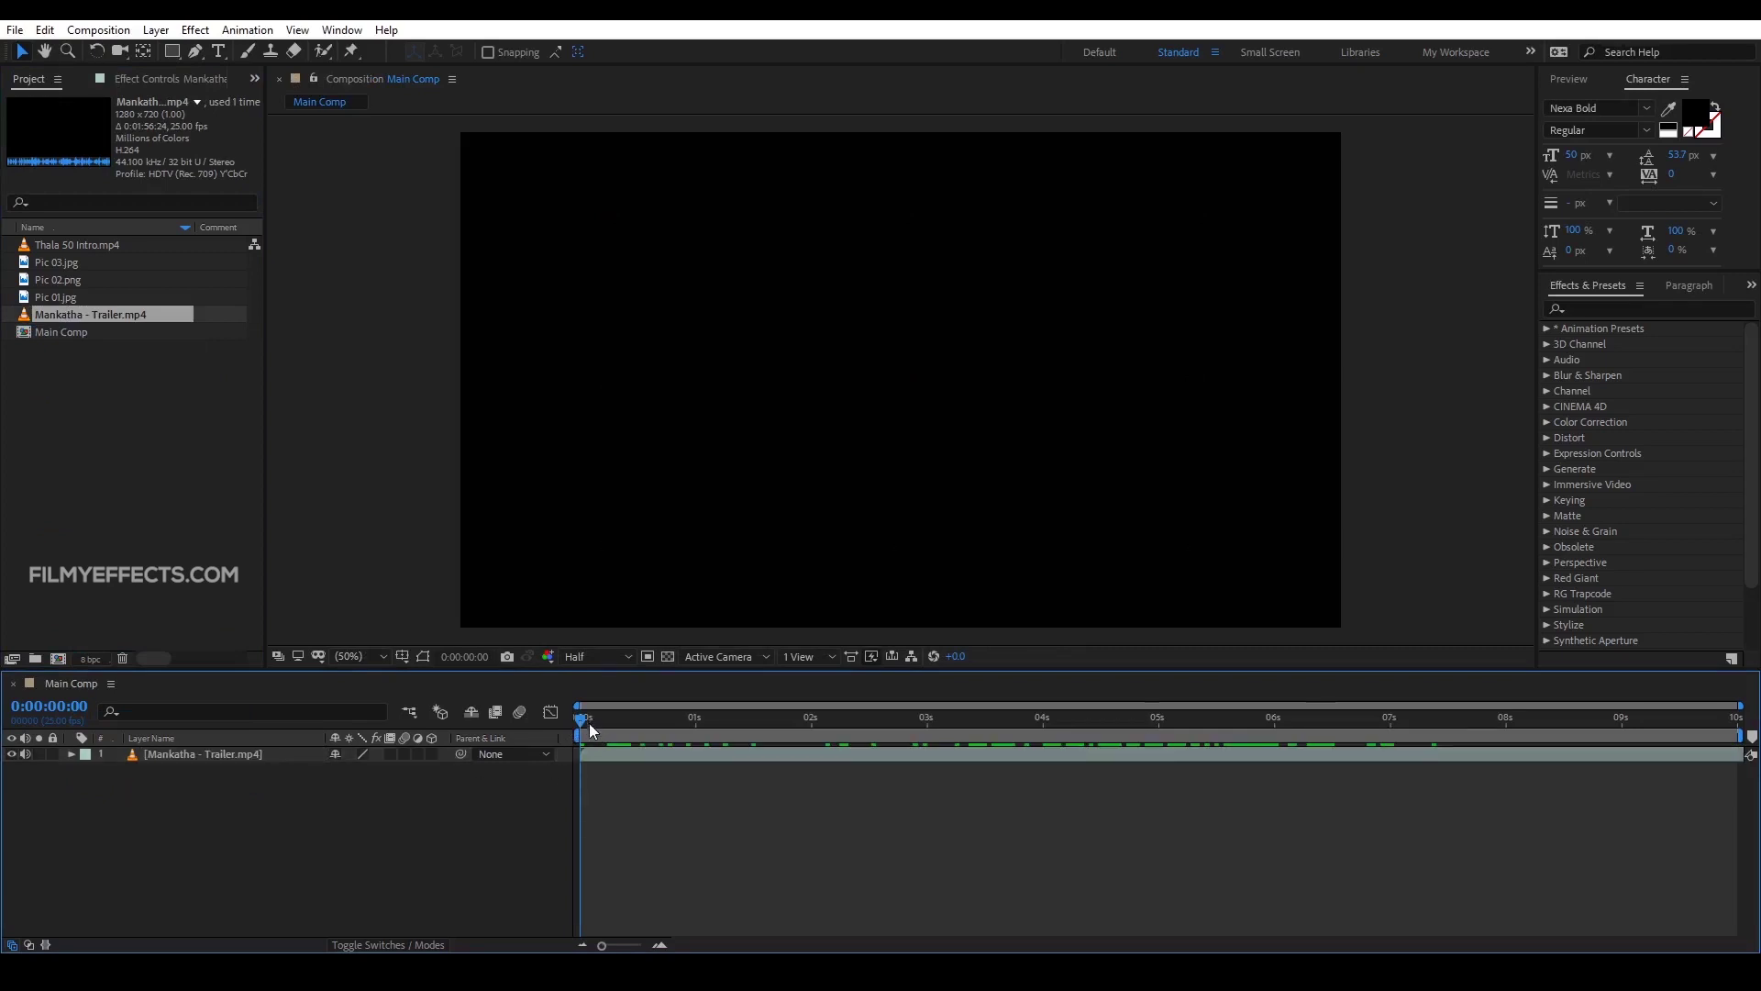
drag(589, 722, 1345, 740)
Step: Slide the trailer layer earlier so the comp starts past the opening logo
click(1323, 755)
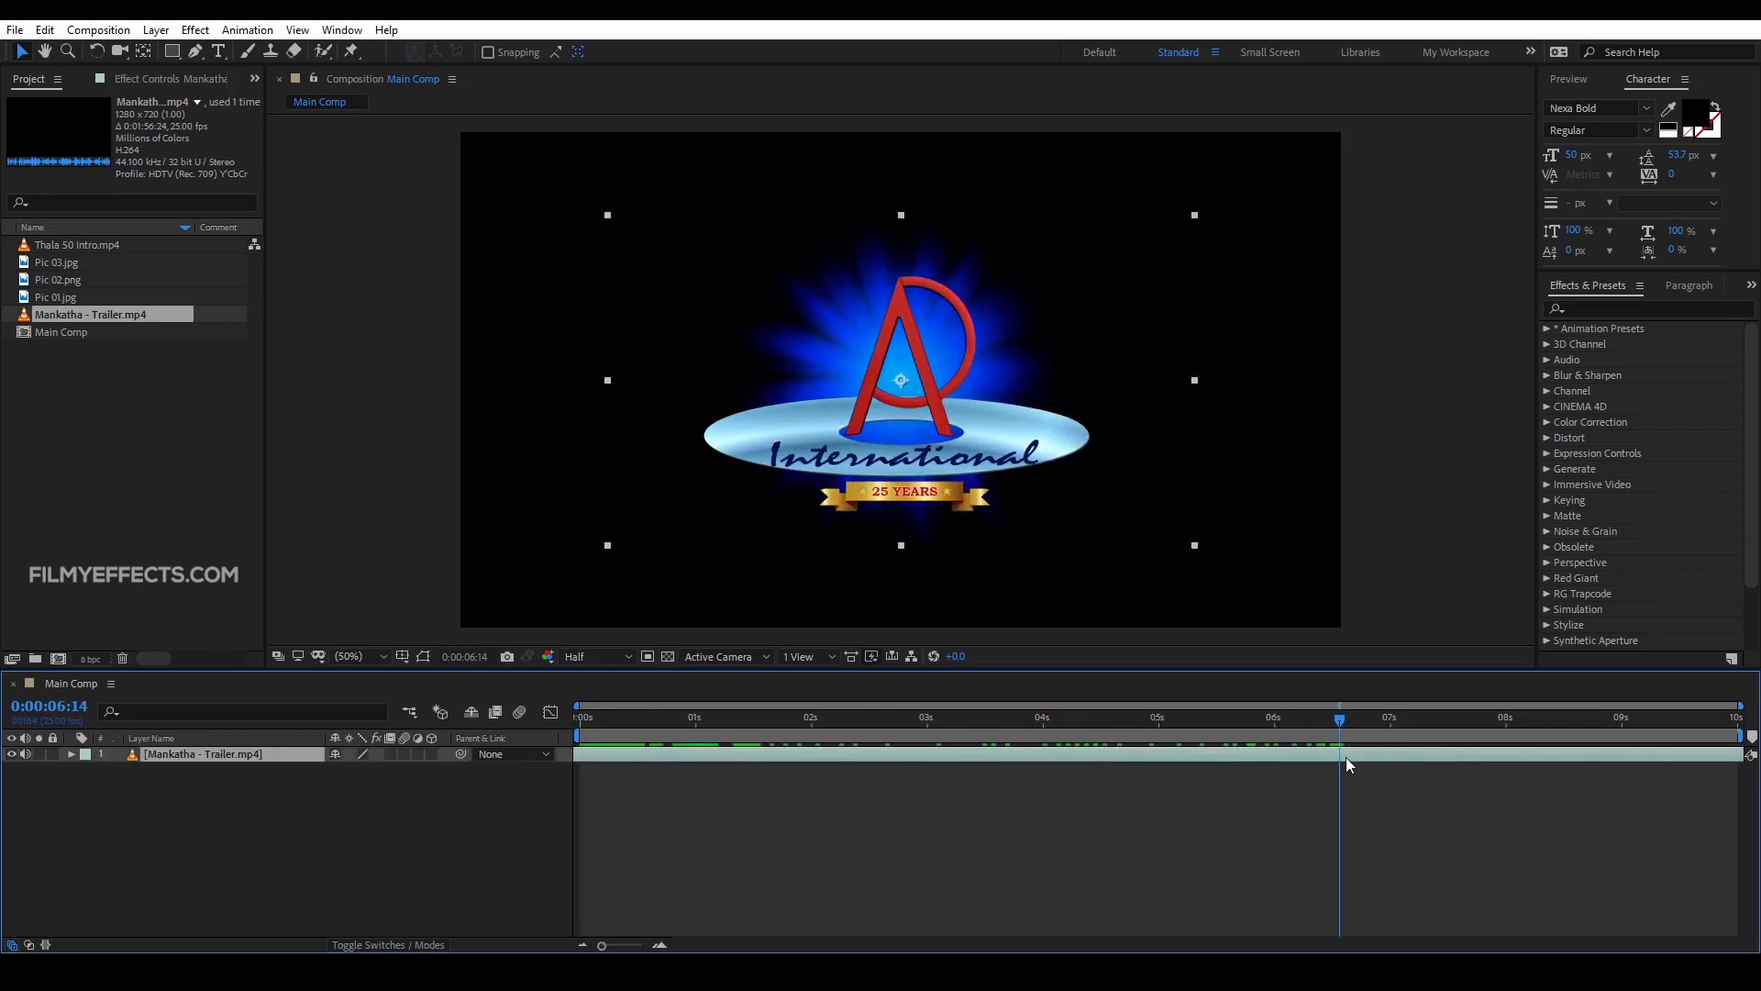
key(Home)
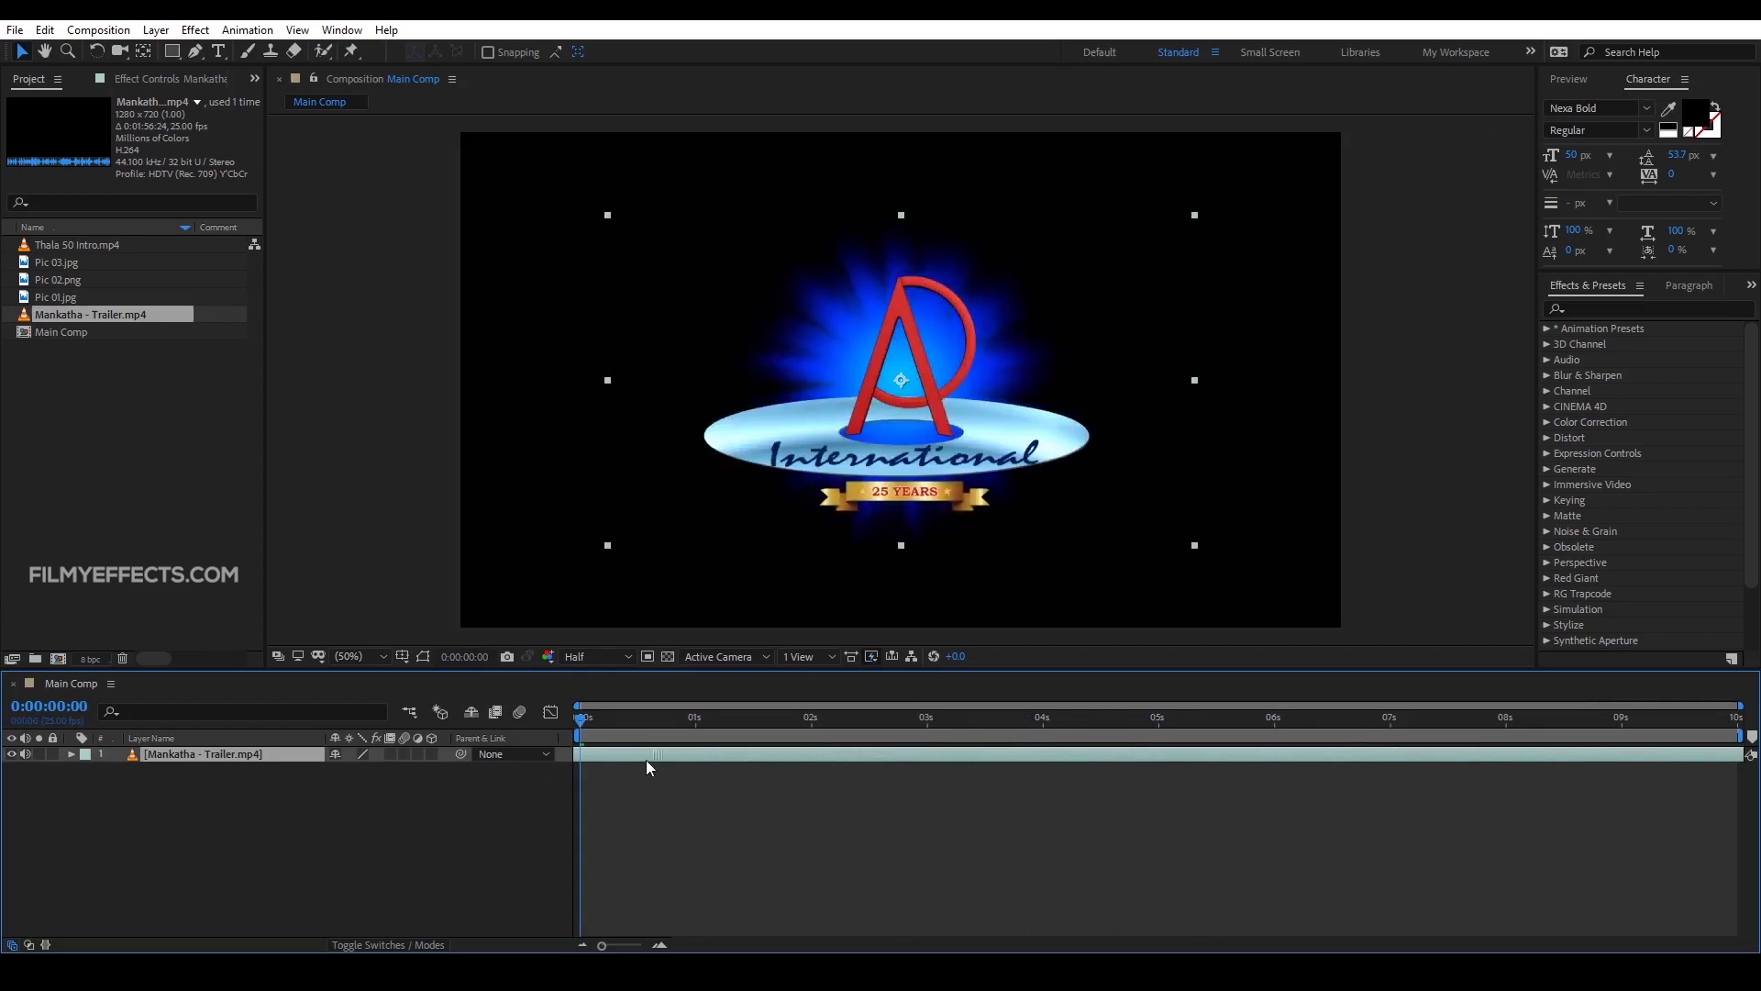
drag(1229, 752, 820, 756)
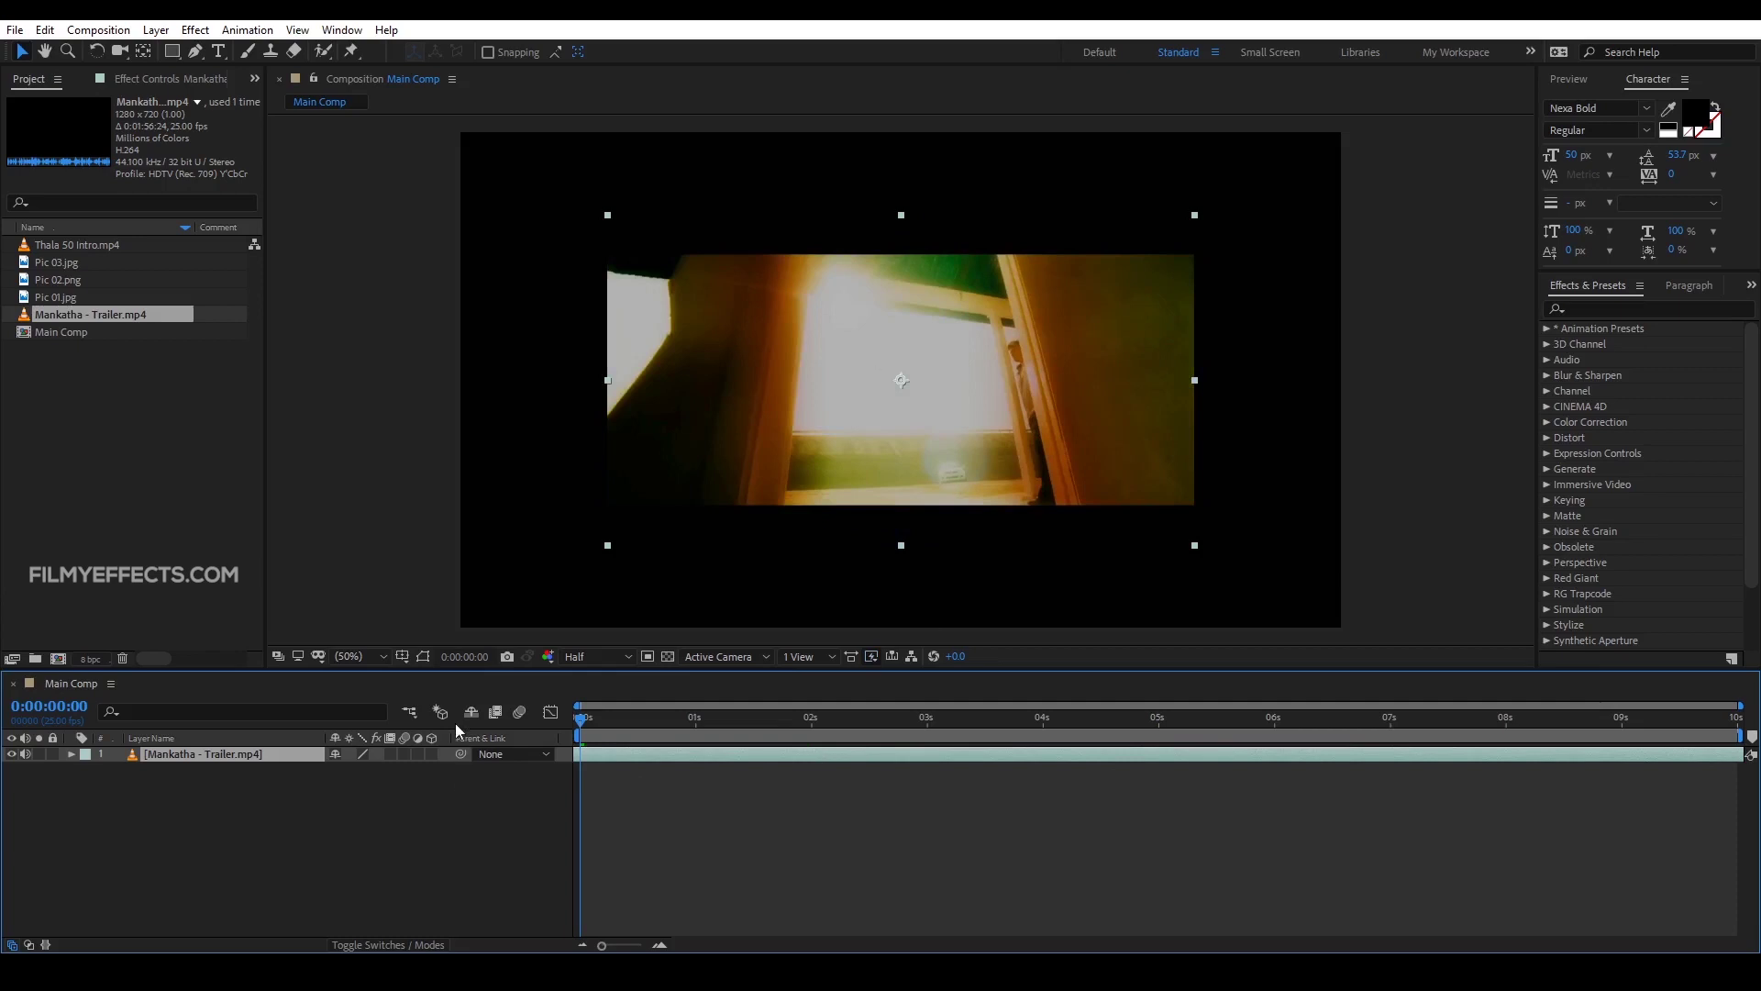
drag(582, 723, 469, 741)
click(11, 330)
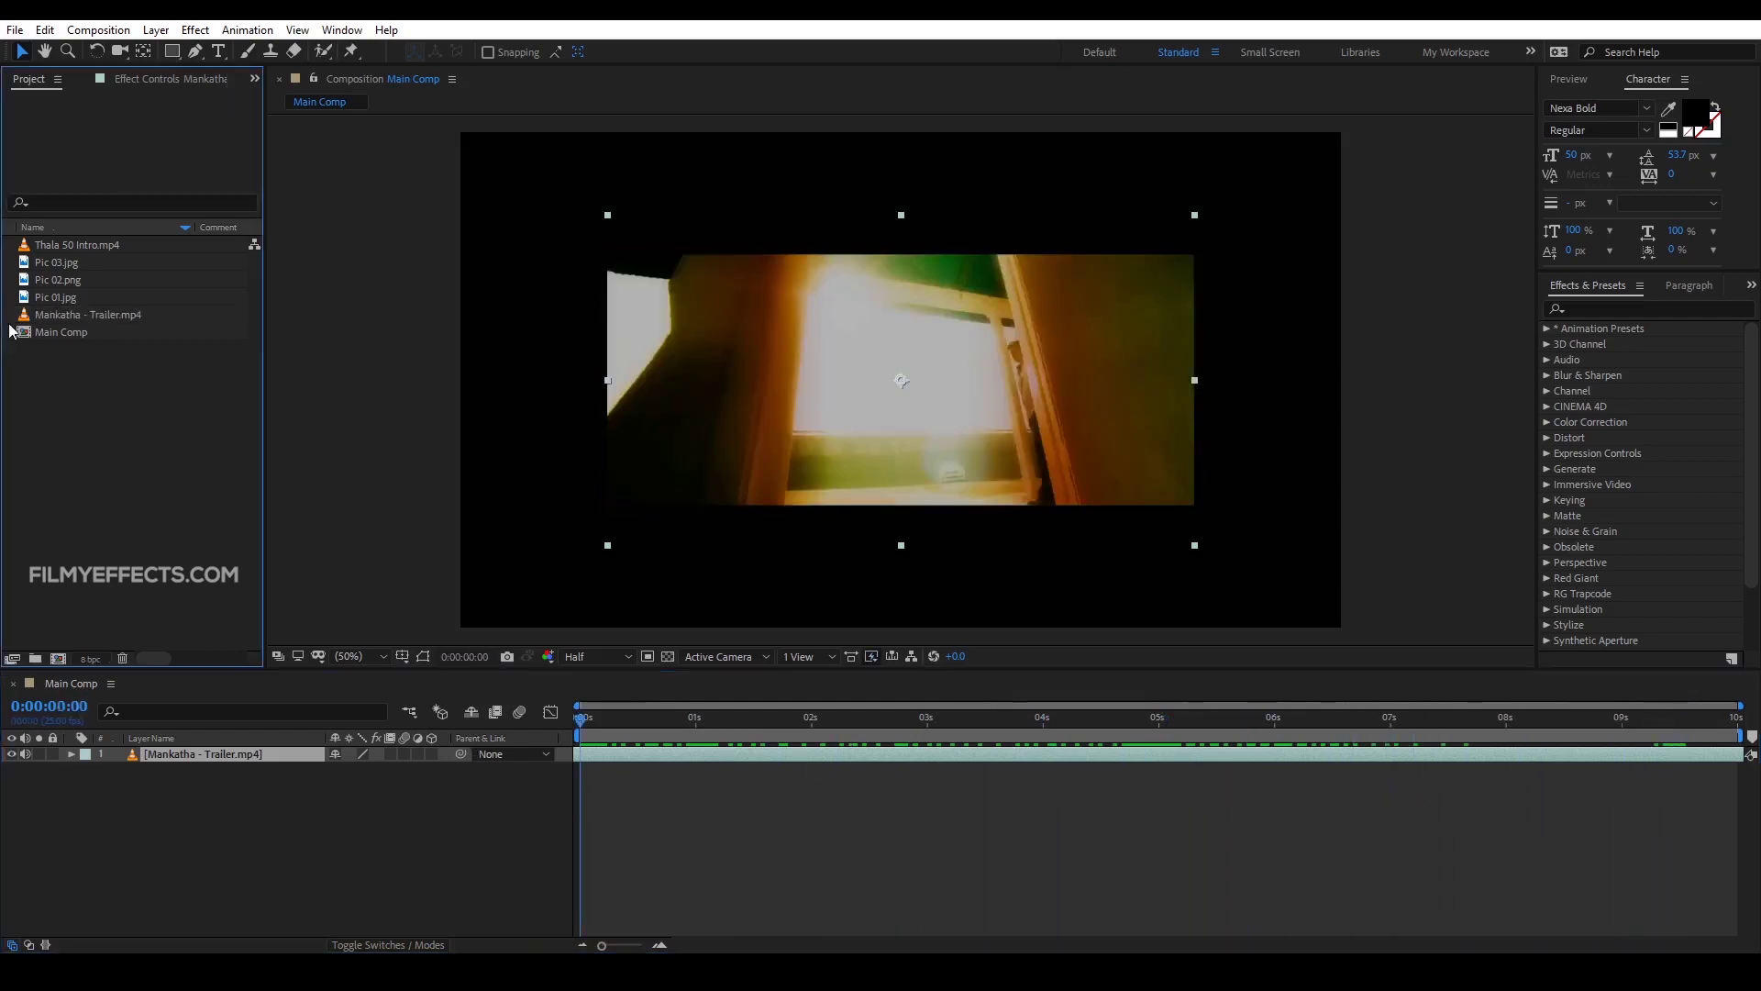
click(239, 797)
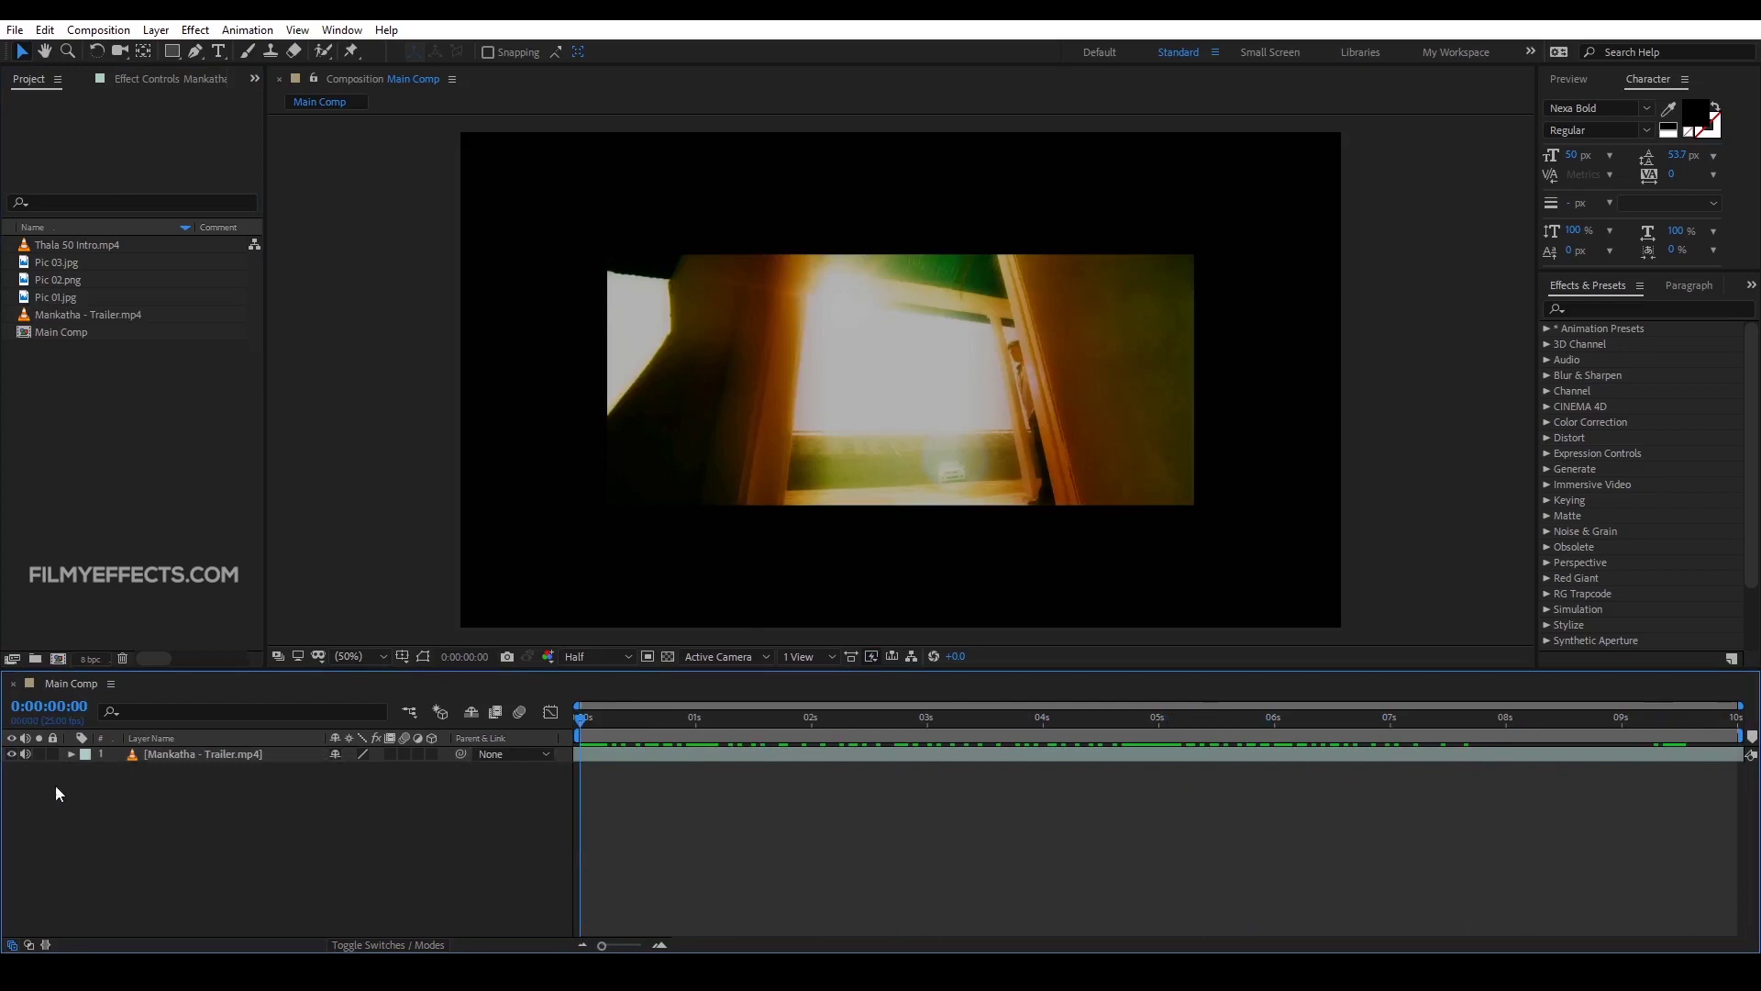
click(158, 752)
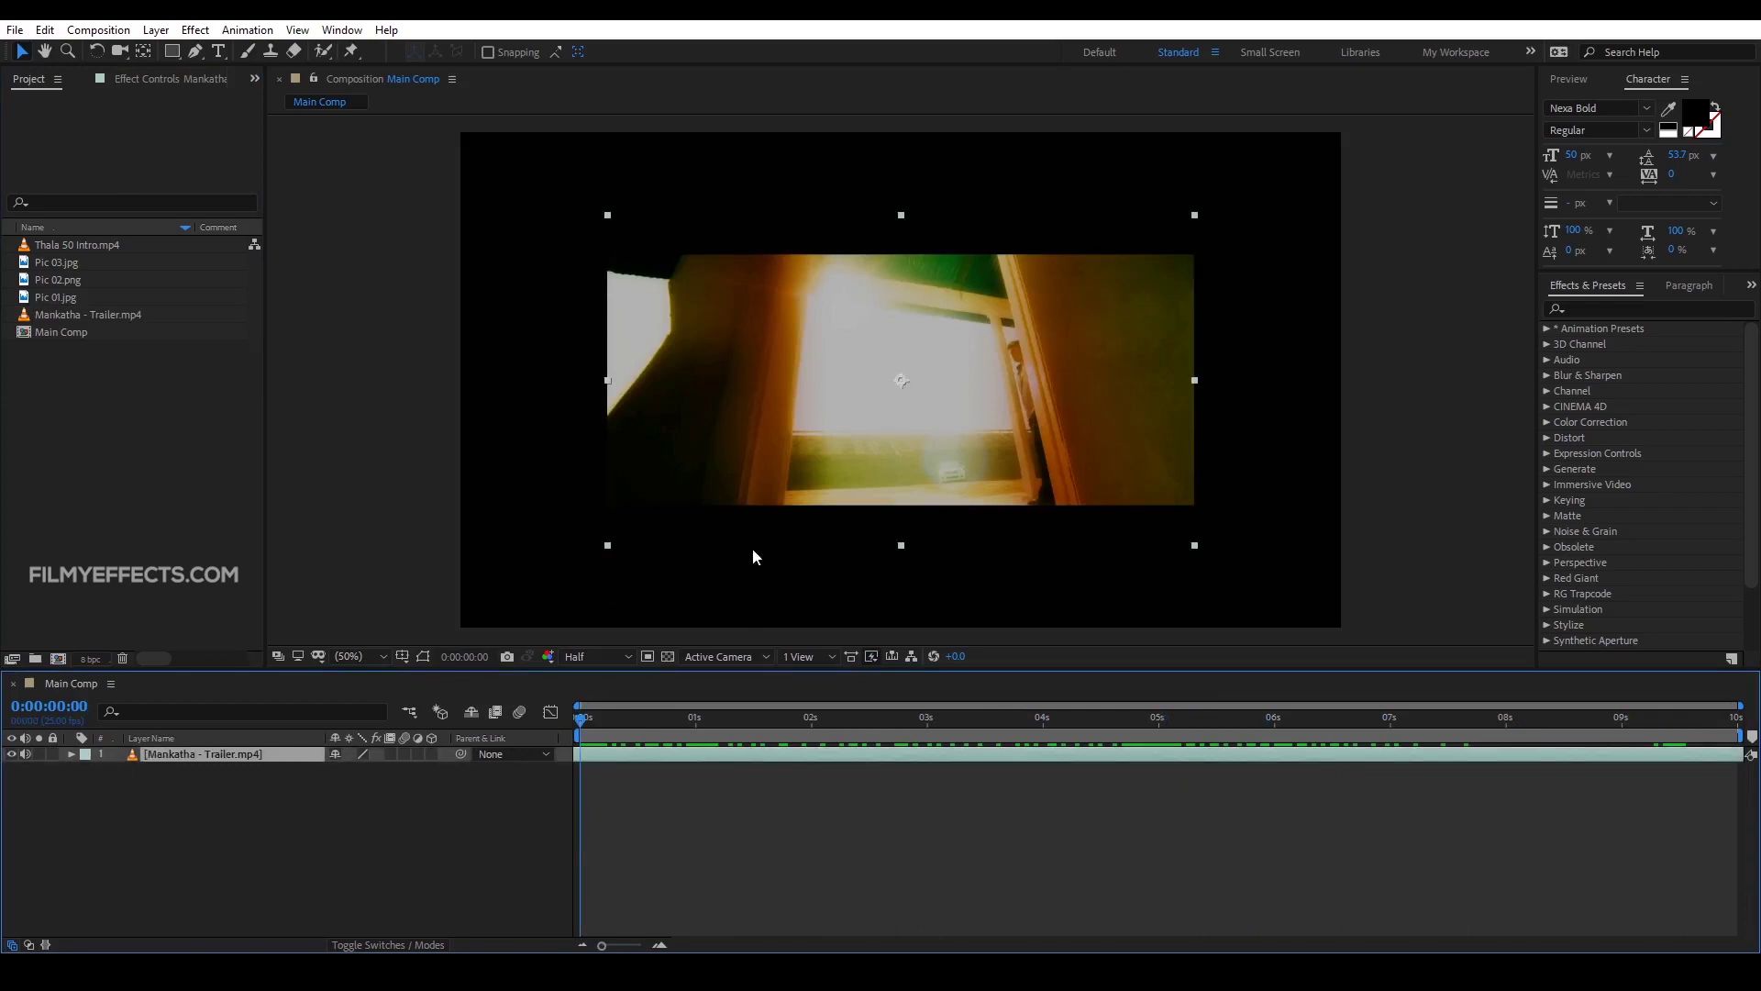
click(328, 802)
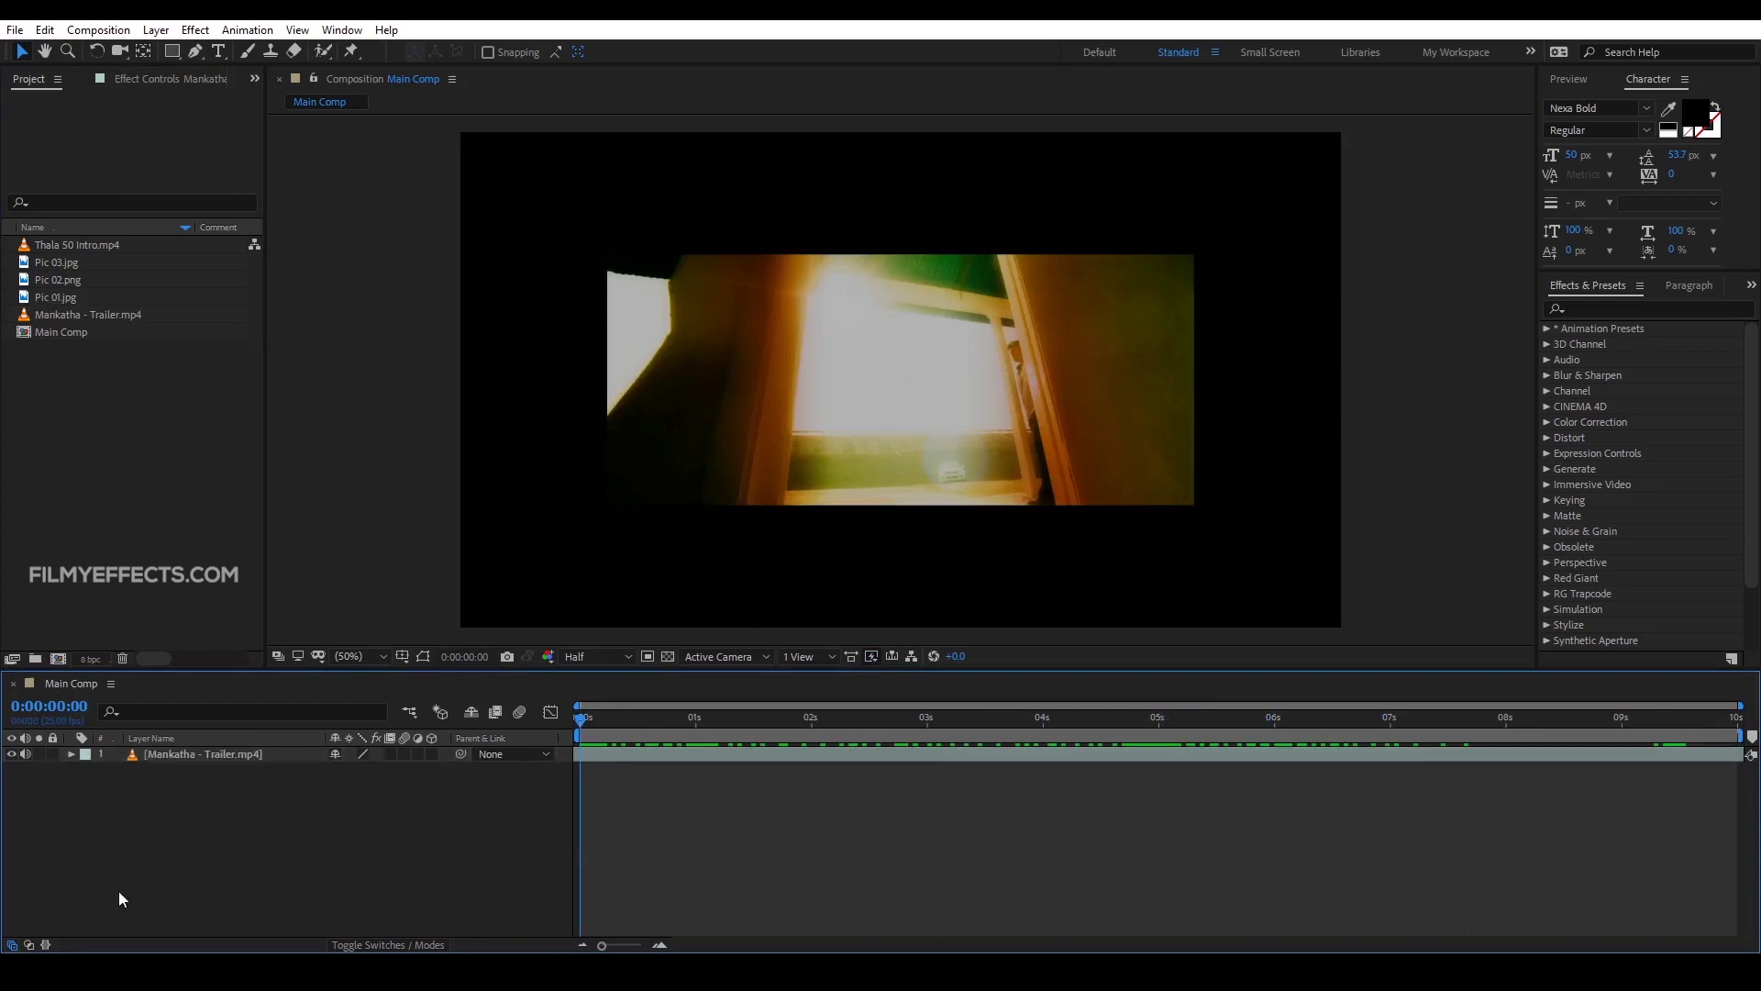
Step: Add a 1920x1080 solid named Cube 01 above the trailer layer
right_click(184, 835)
mouse_move(231, 637)
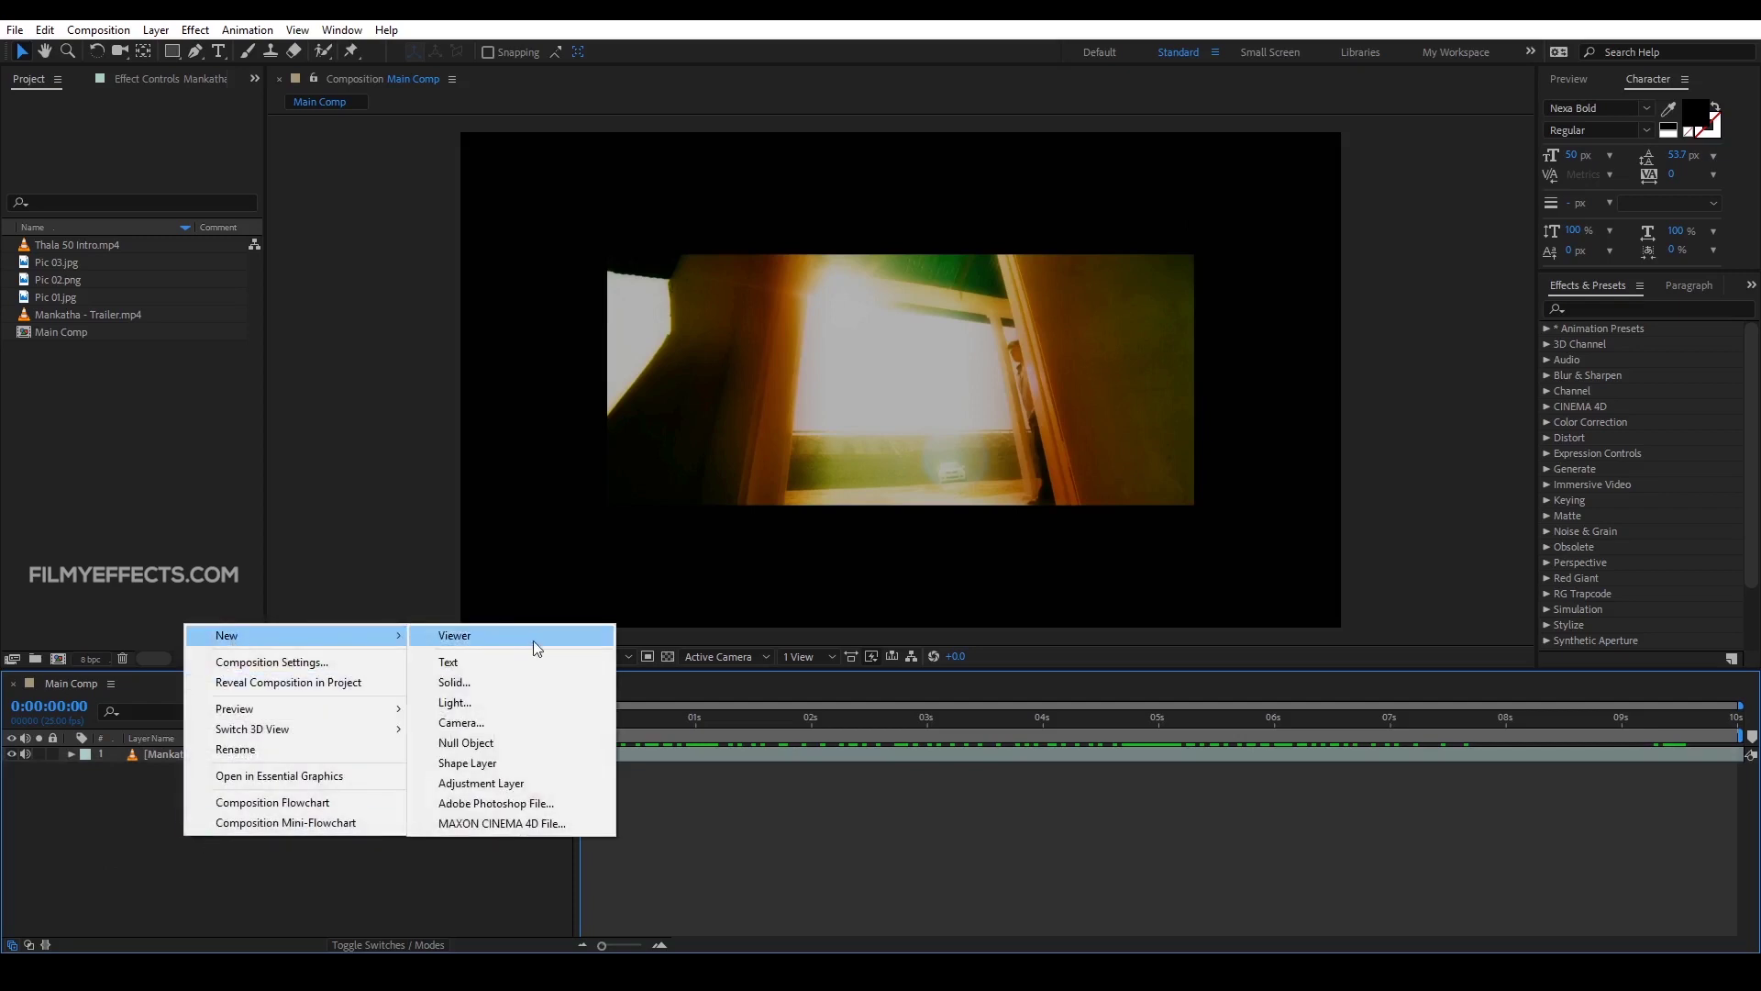
click(465, 690)
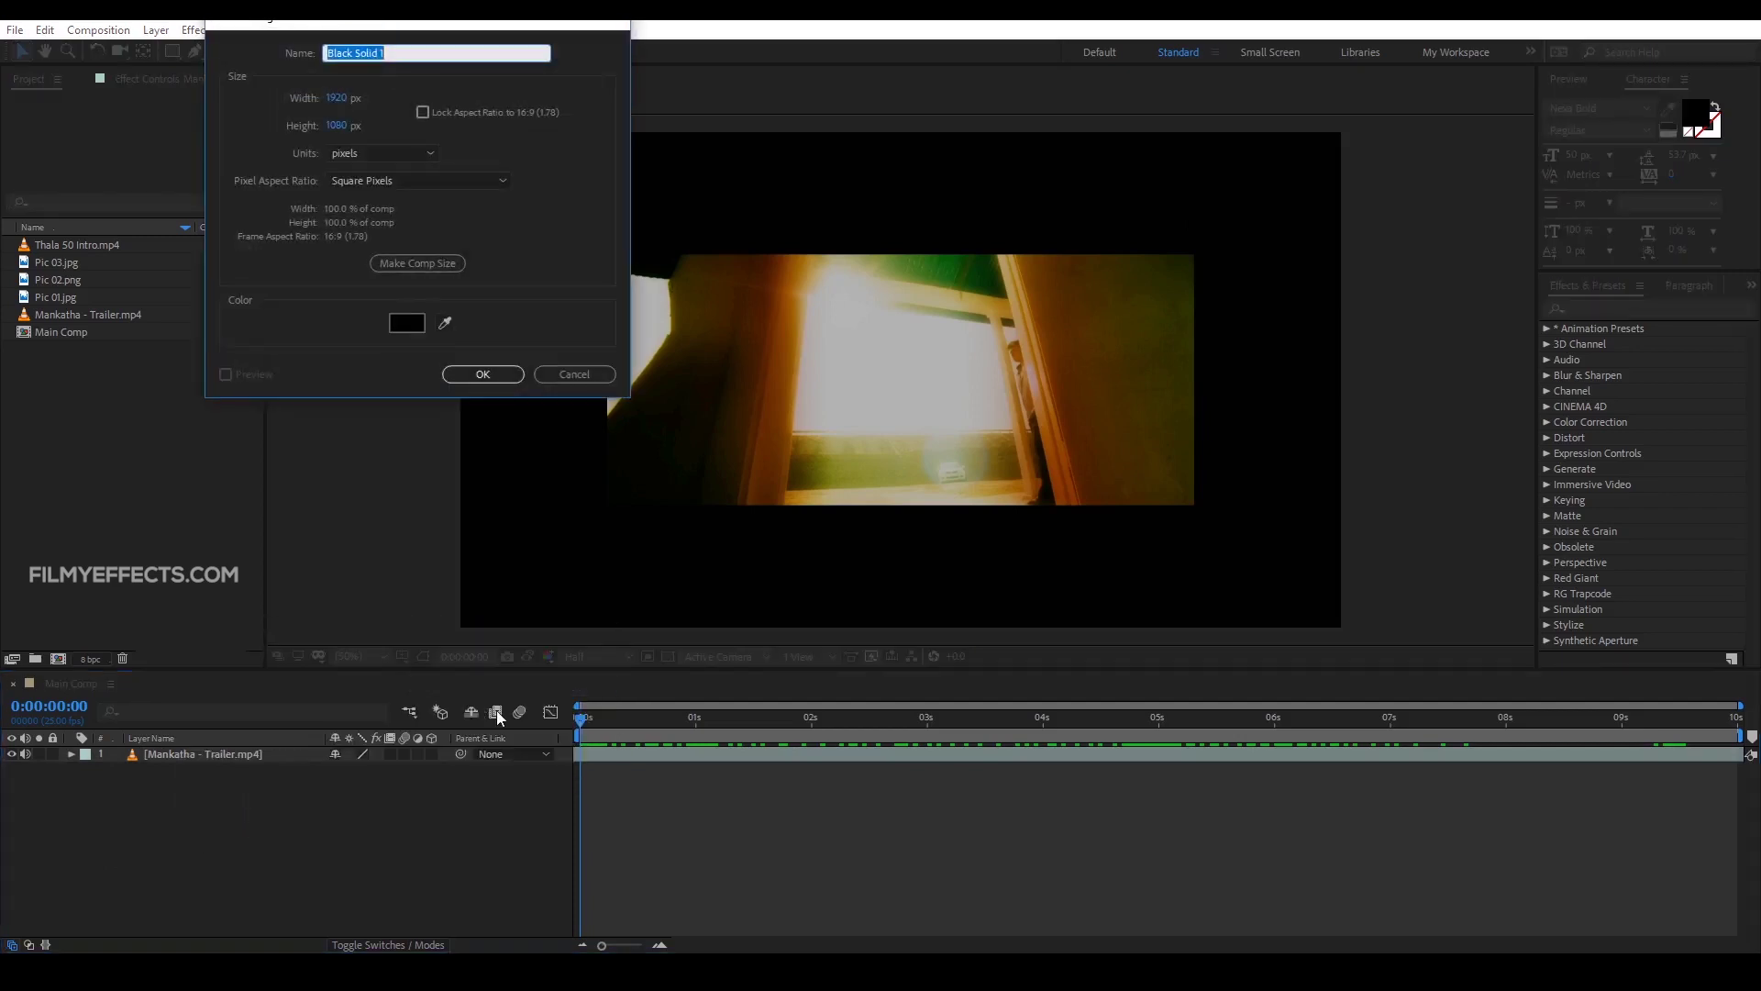
text(Cubve)
click(483, 375)
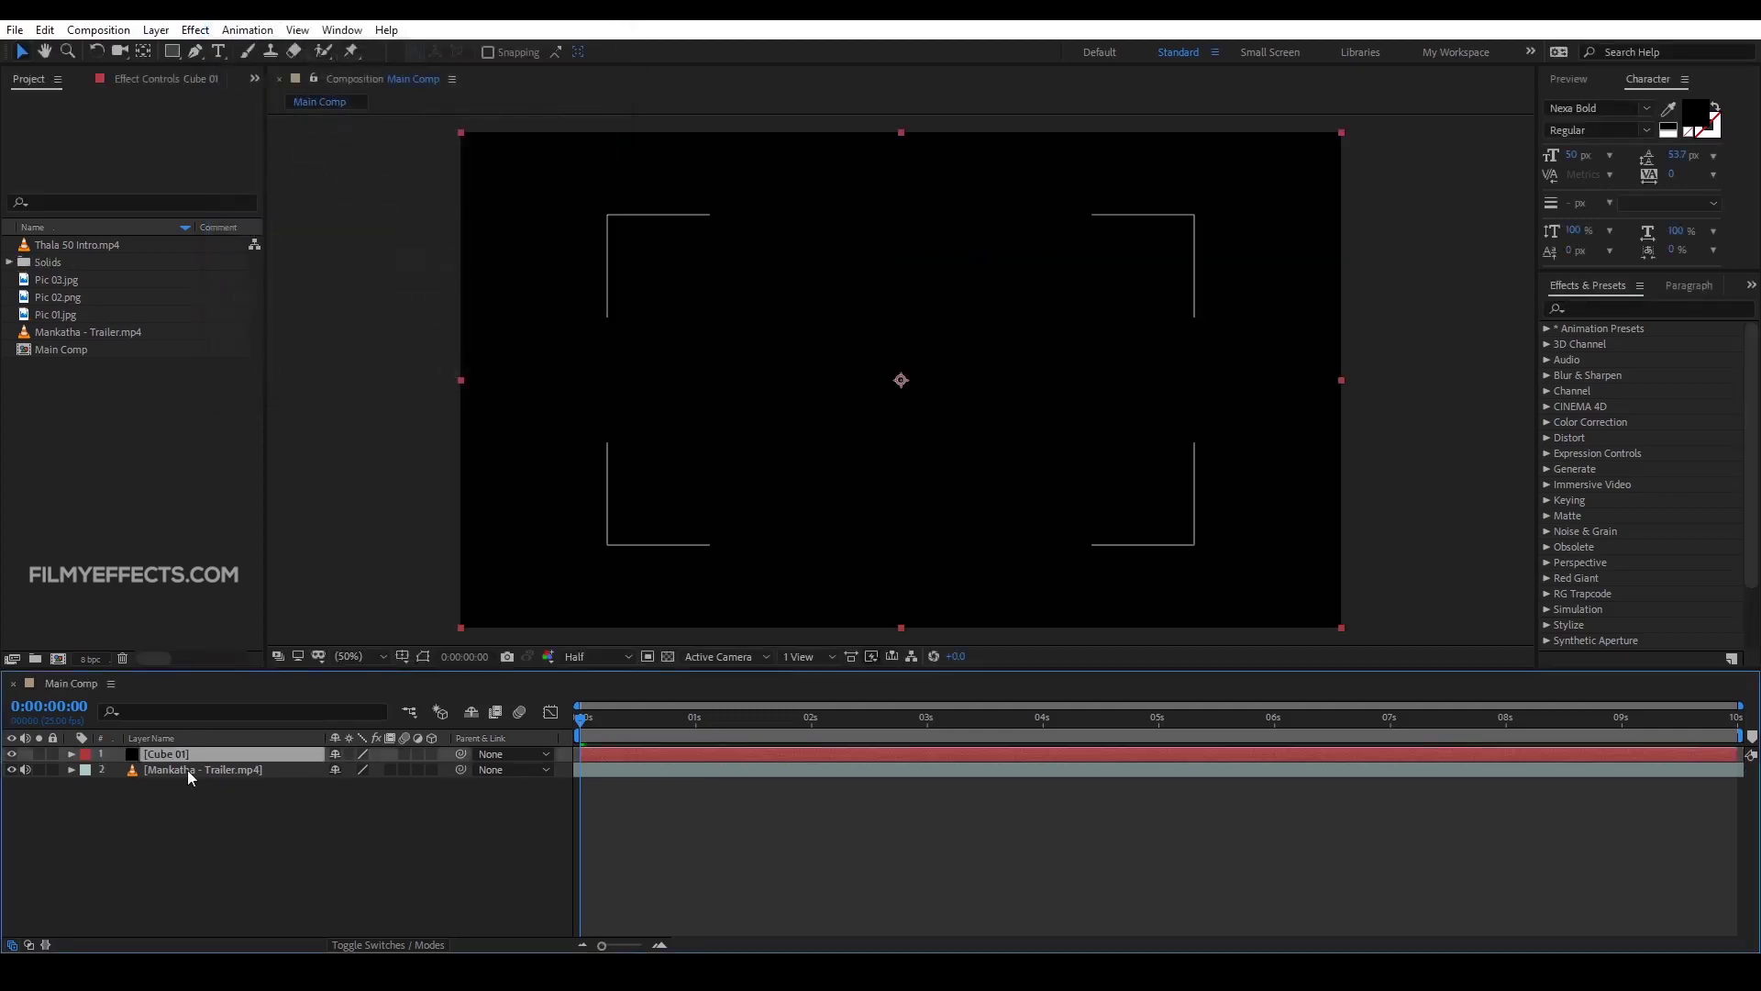
click(1585, 307)
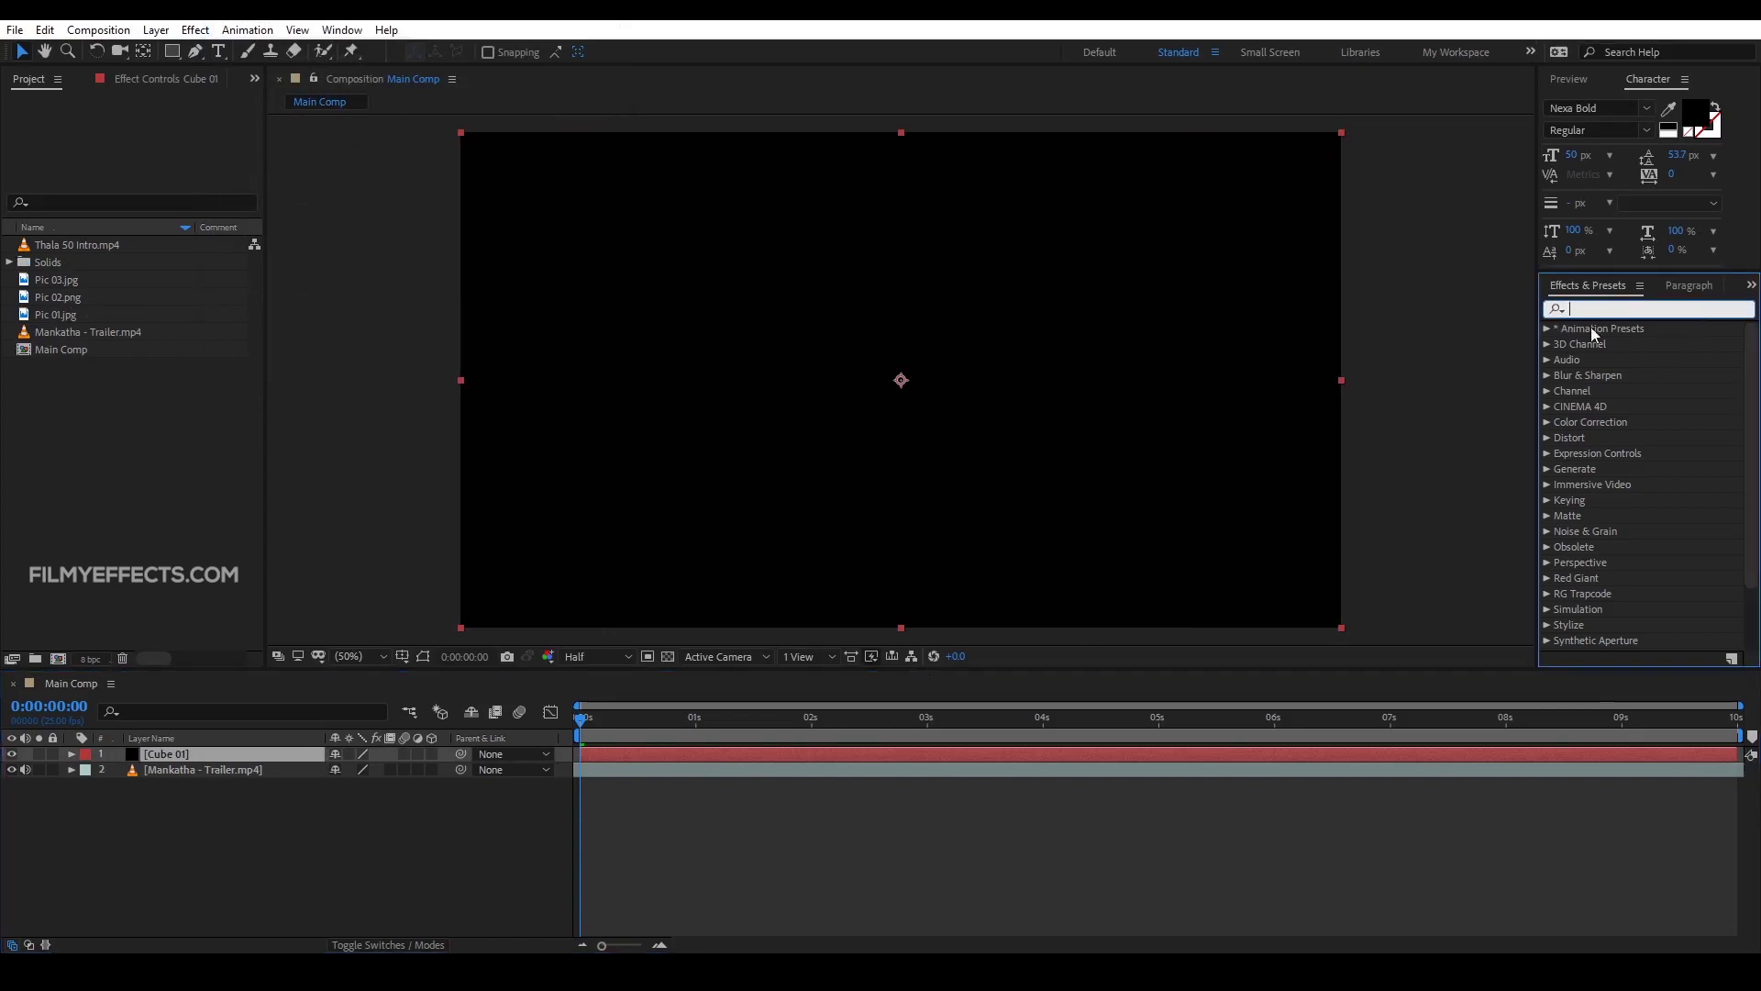
Step: Search 'elem' in Effects & Presets and apply Video Copilot Element to Cube 01
click(342, 30)
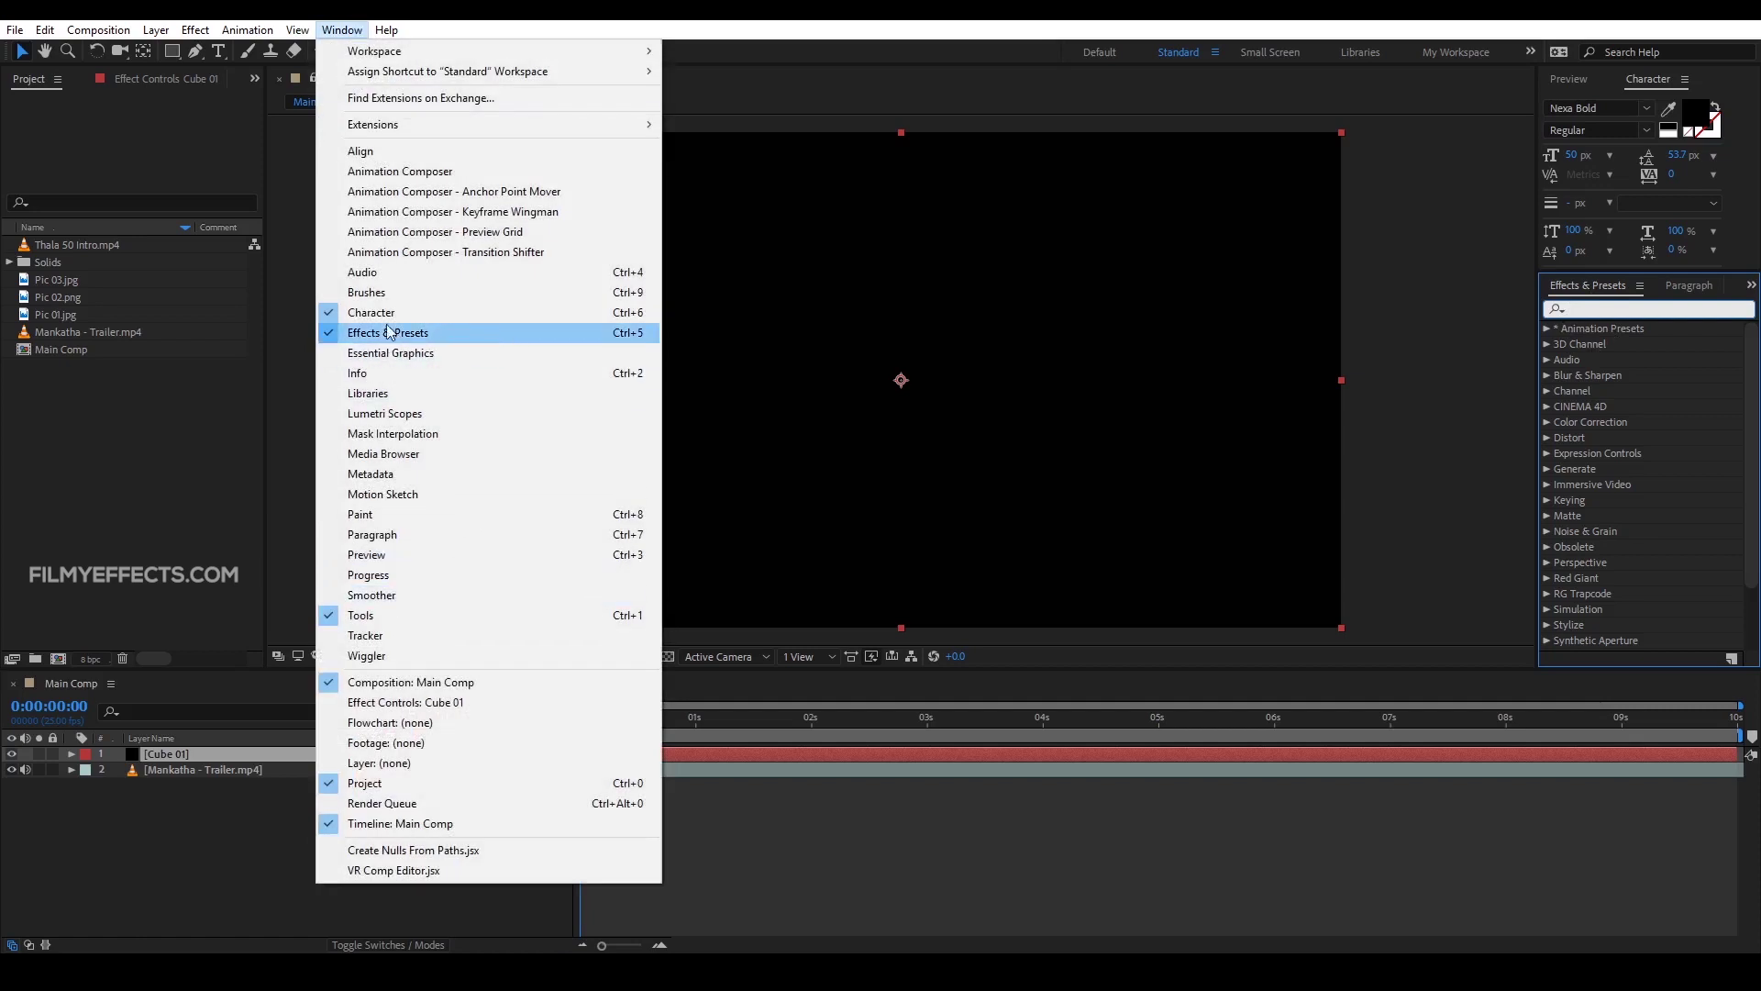
click(1594, 306)
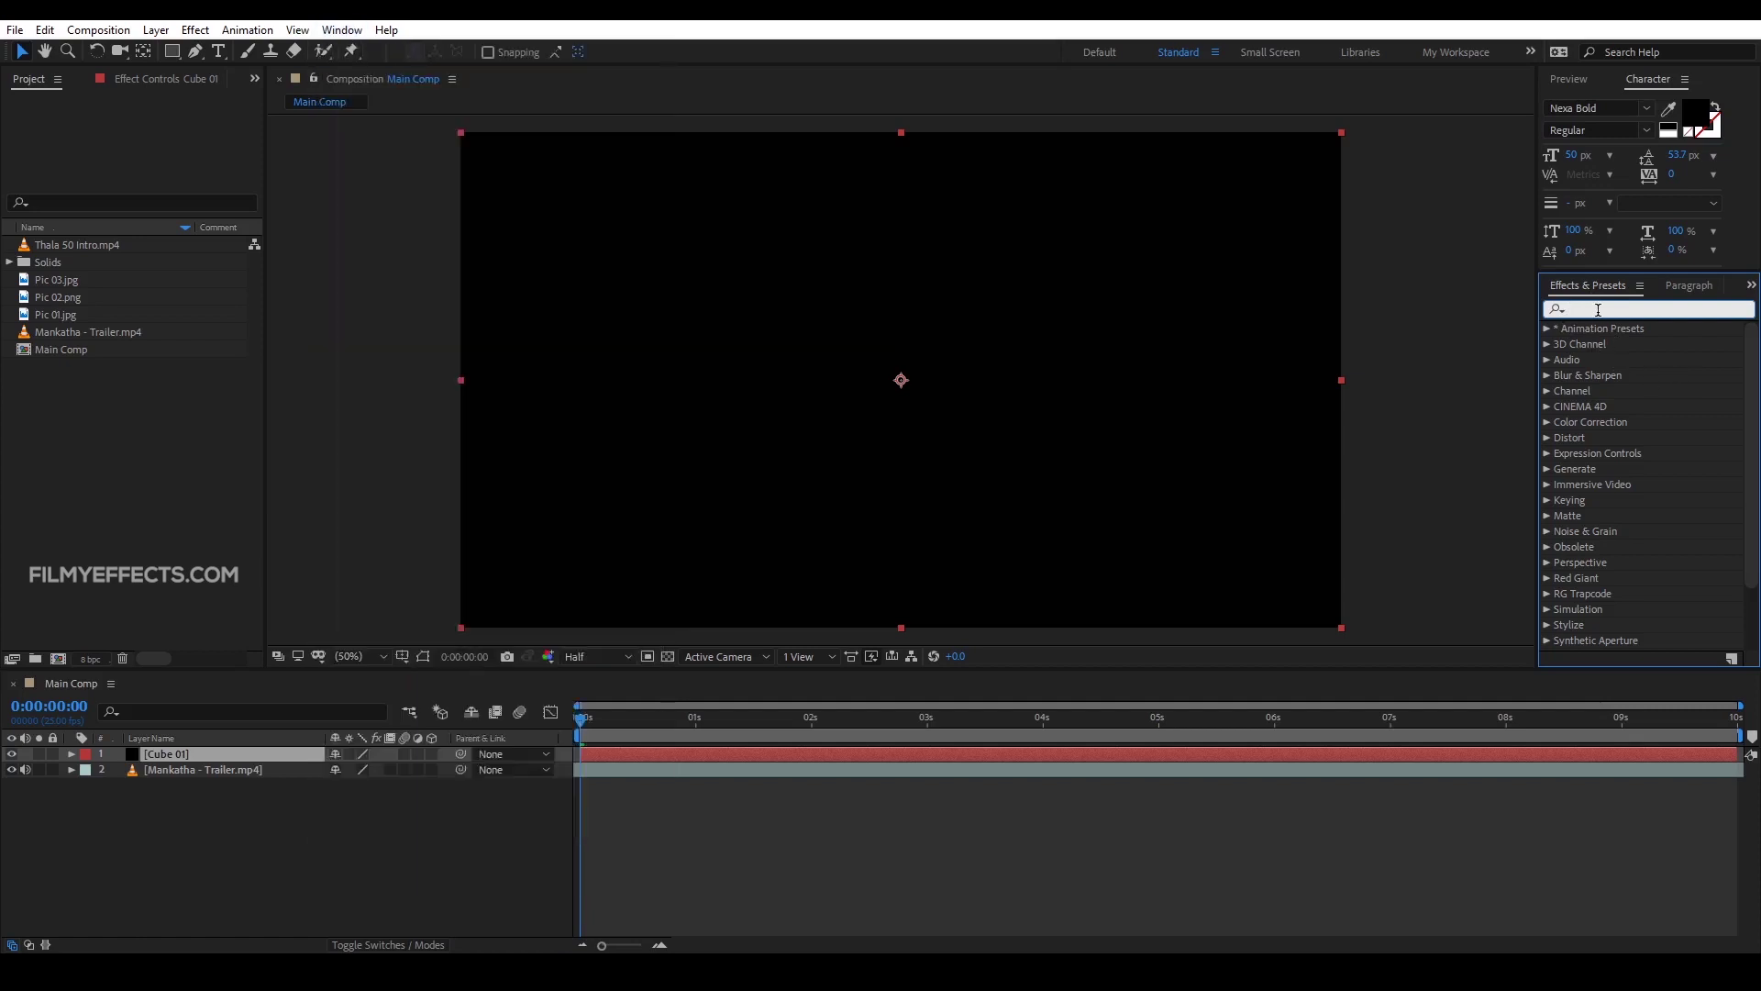
text(elem)
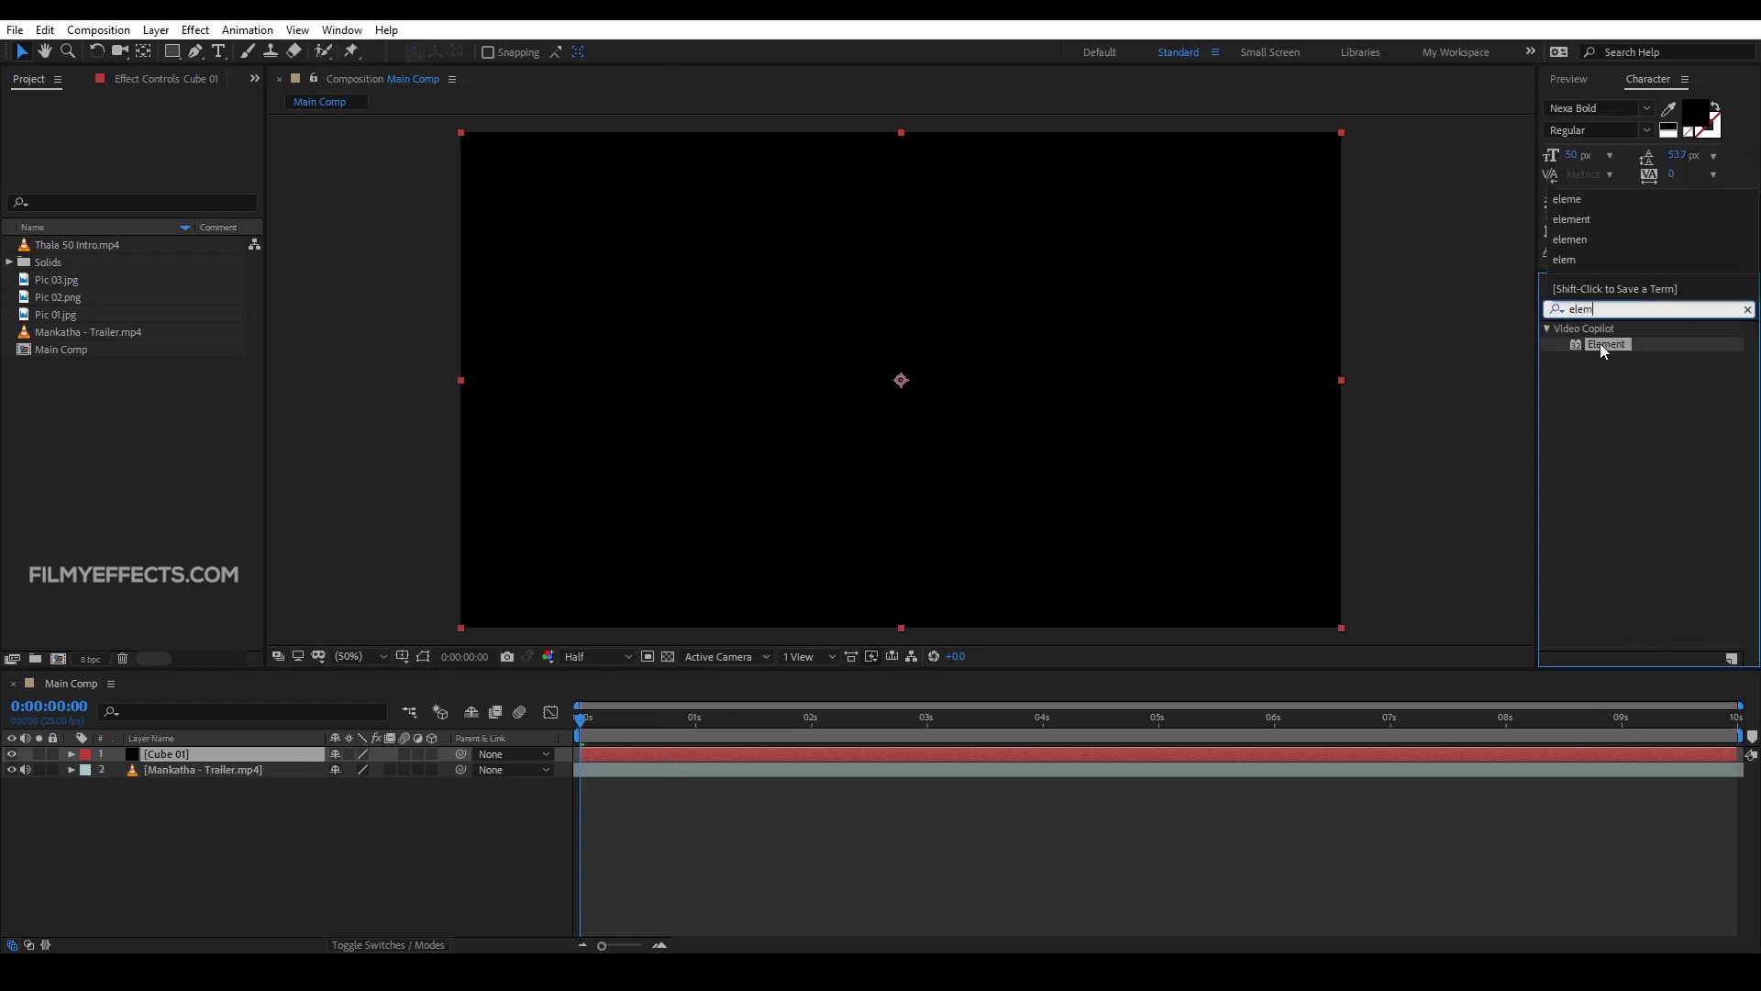
drag(1611, 345, 177, 761)
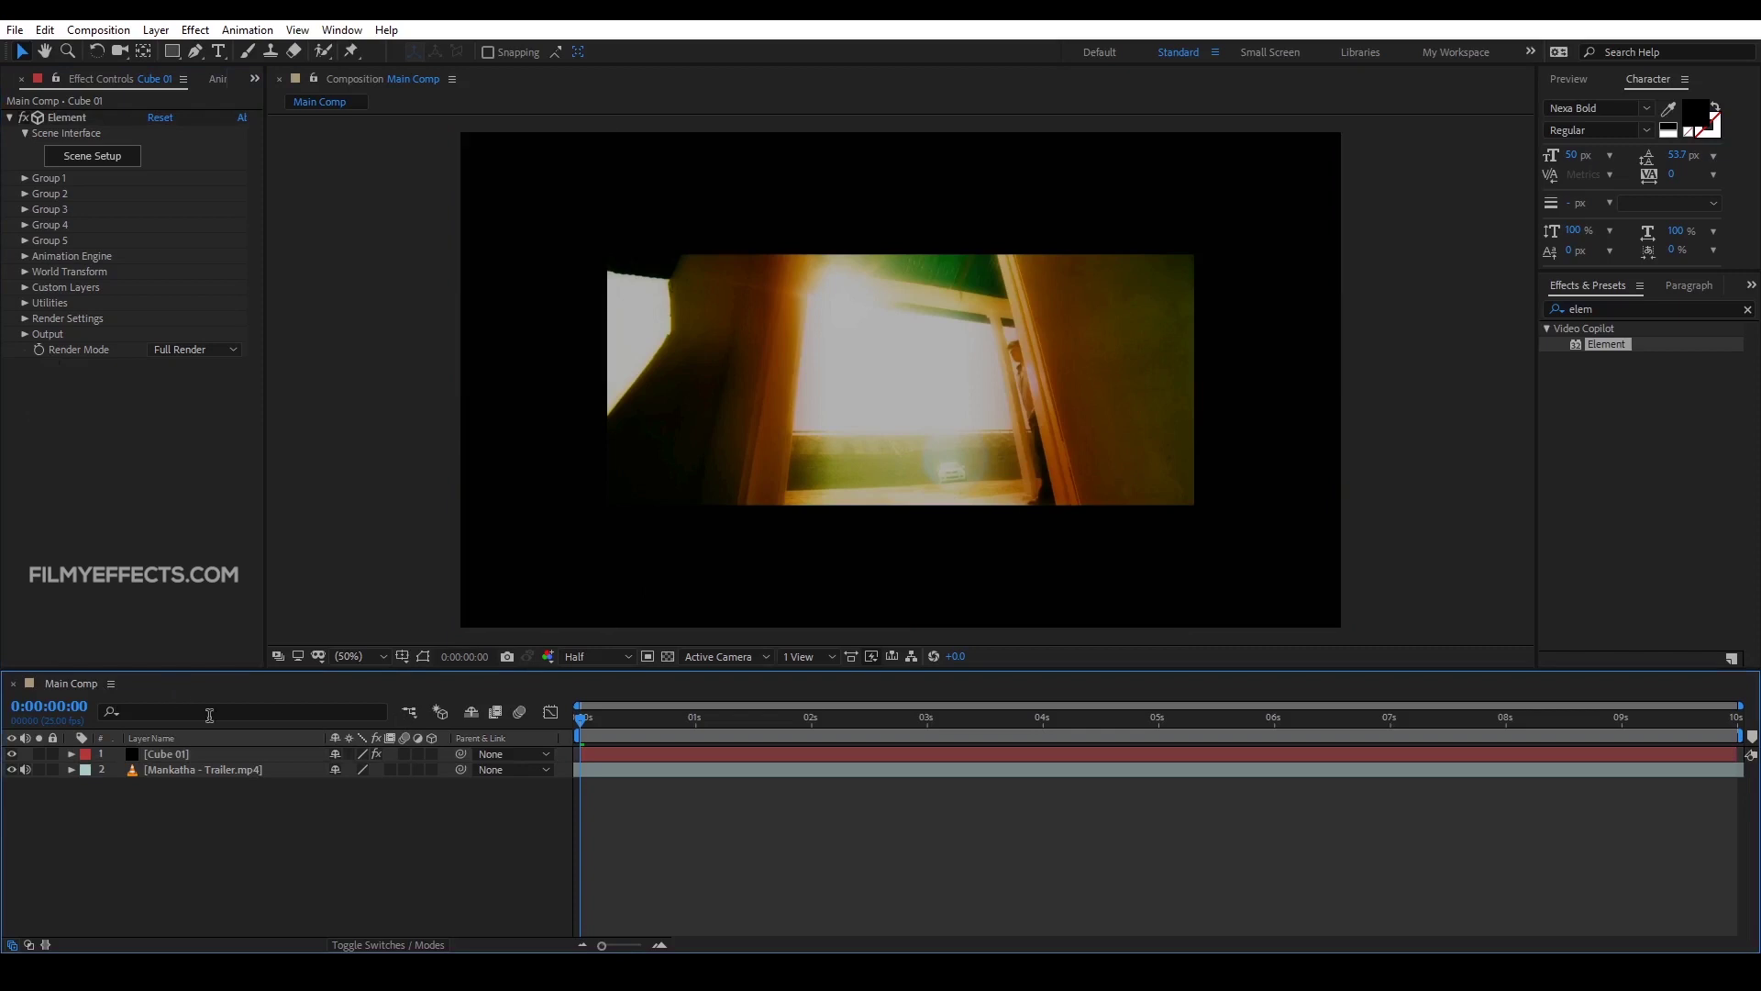
click(182, 773)
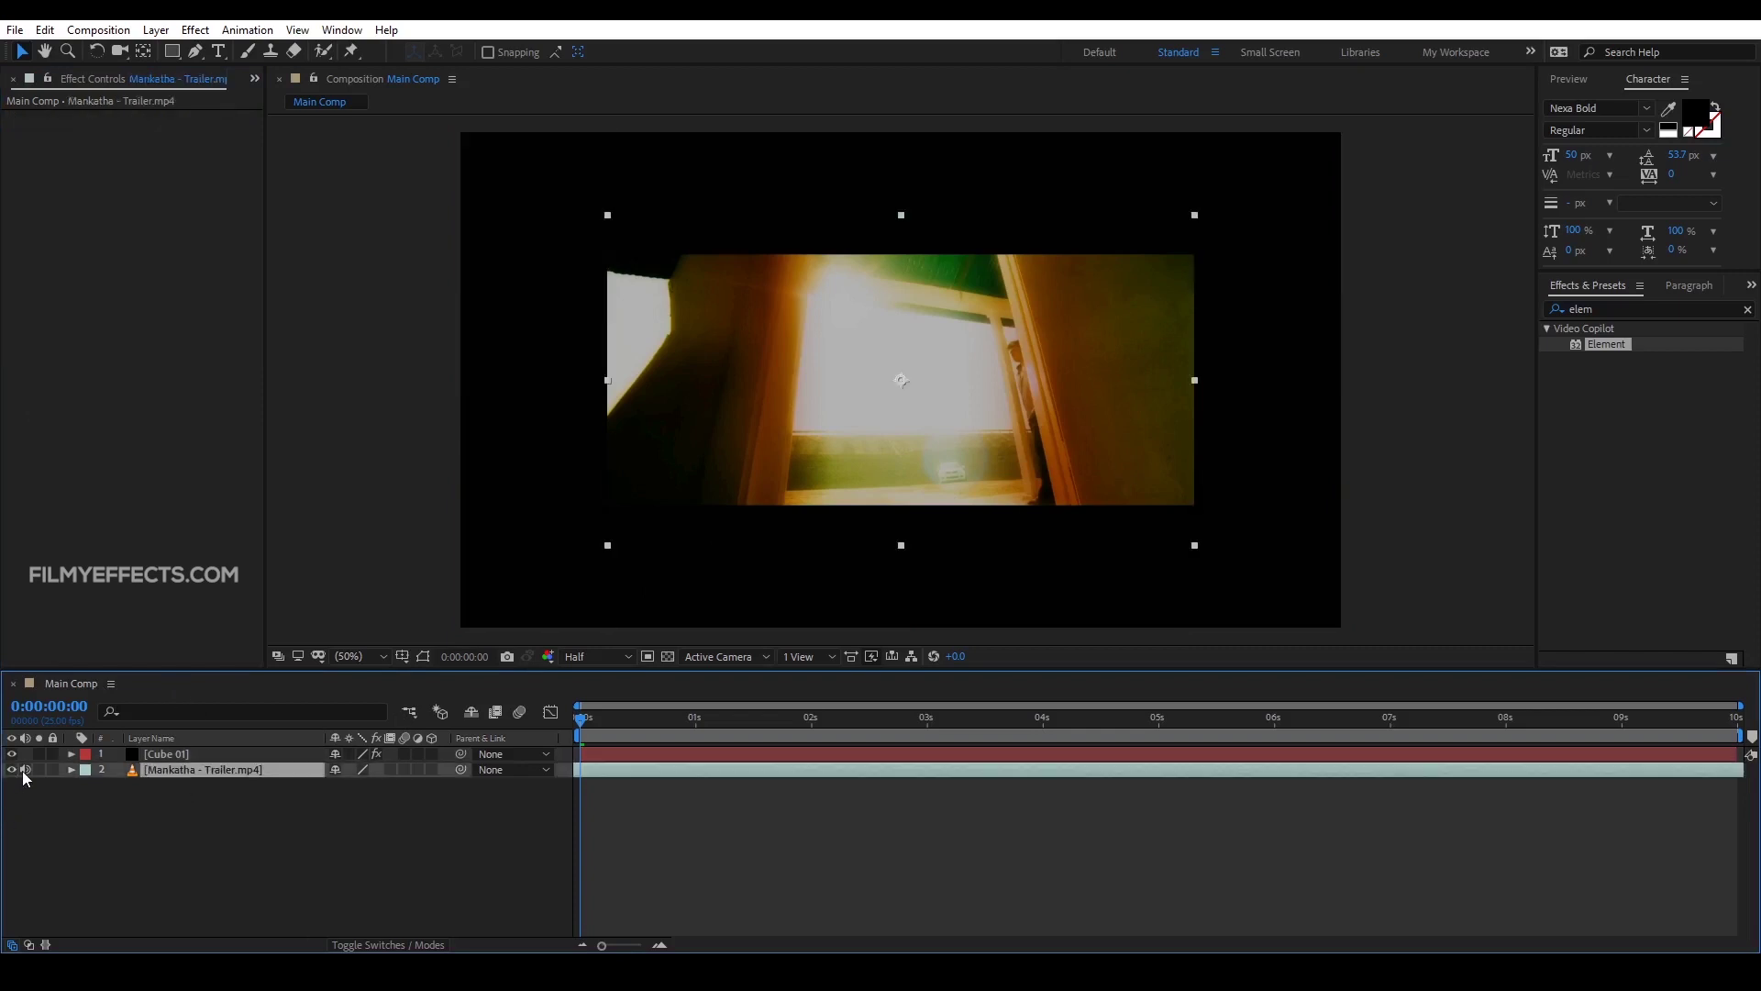
Step: Hide the trailer footage layer and select the Cube 01 layer
click(11, 770)
click(13, 800)
click(163, 756)
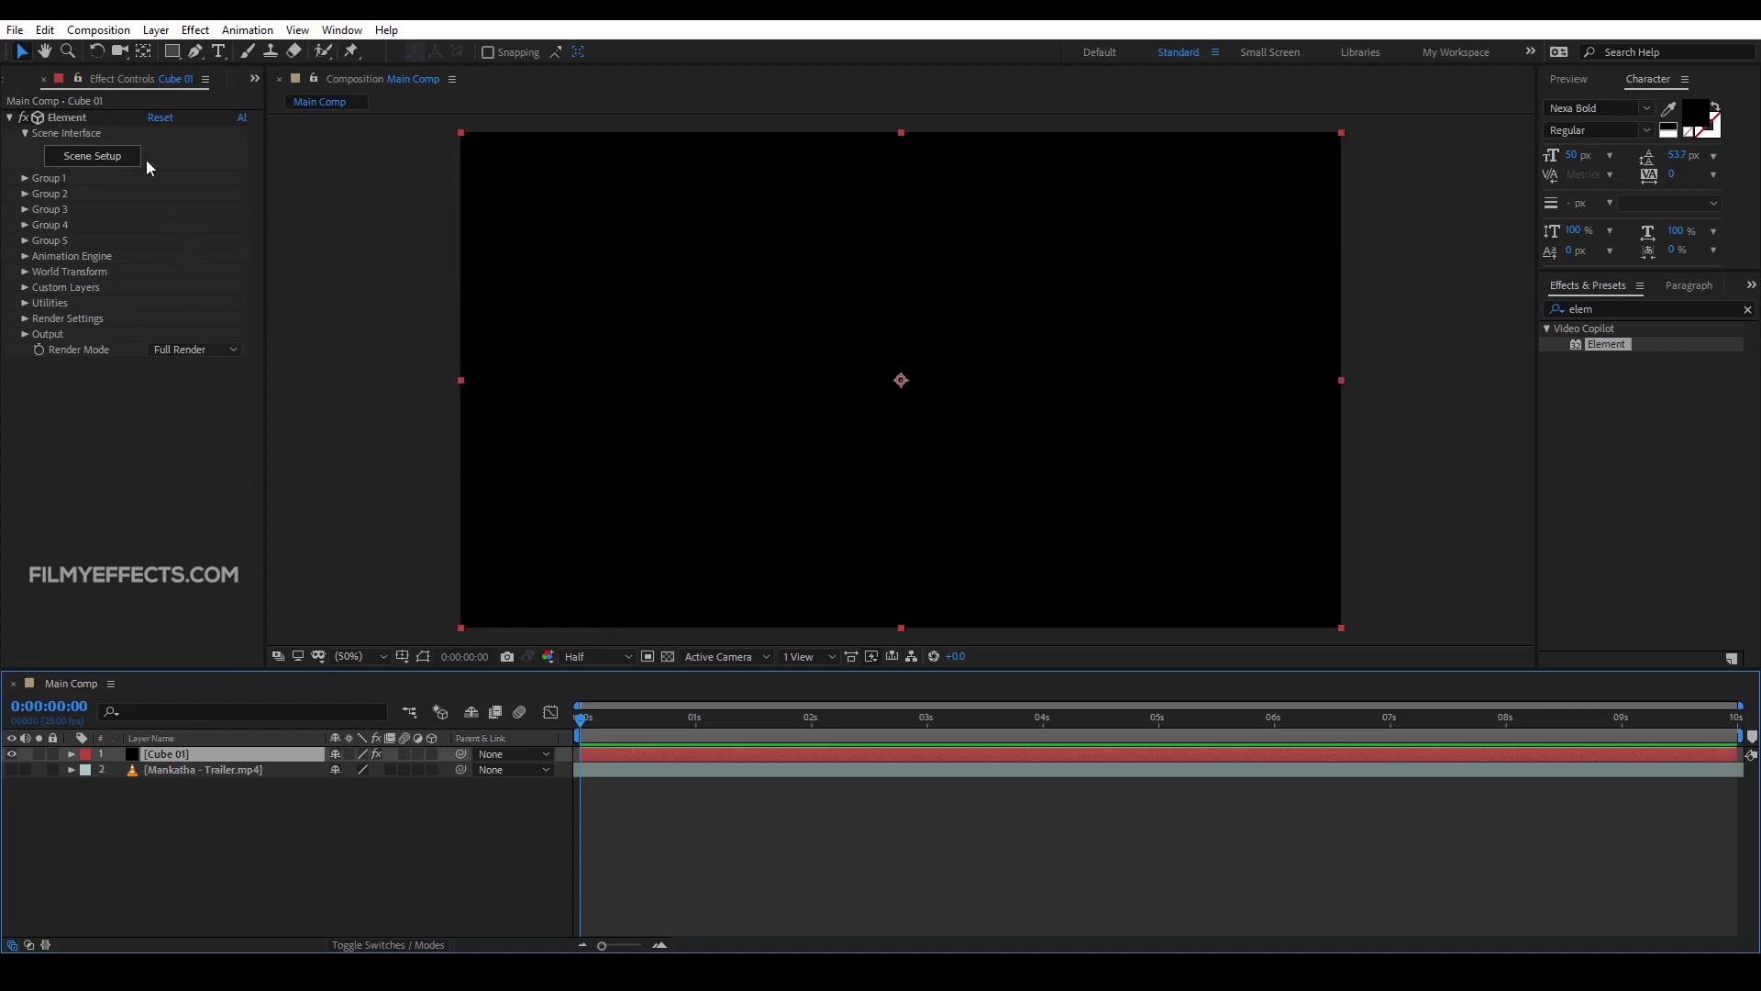
Step: Set Element's Custom Texture Maps Layer 1 to Mankatha - Trailer.mp4
click(63, 291)
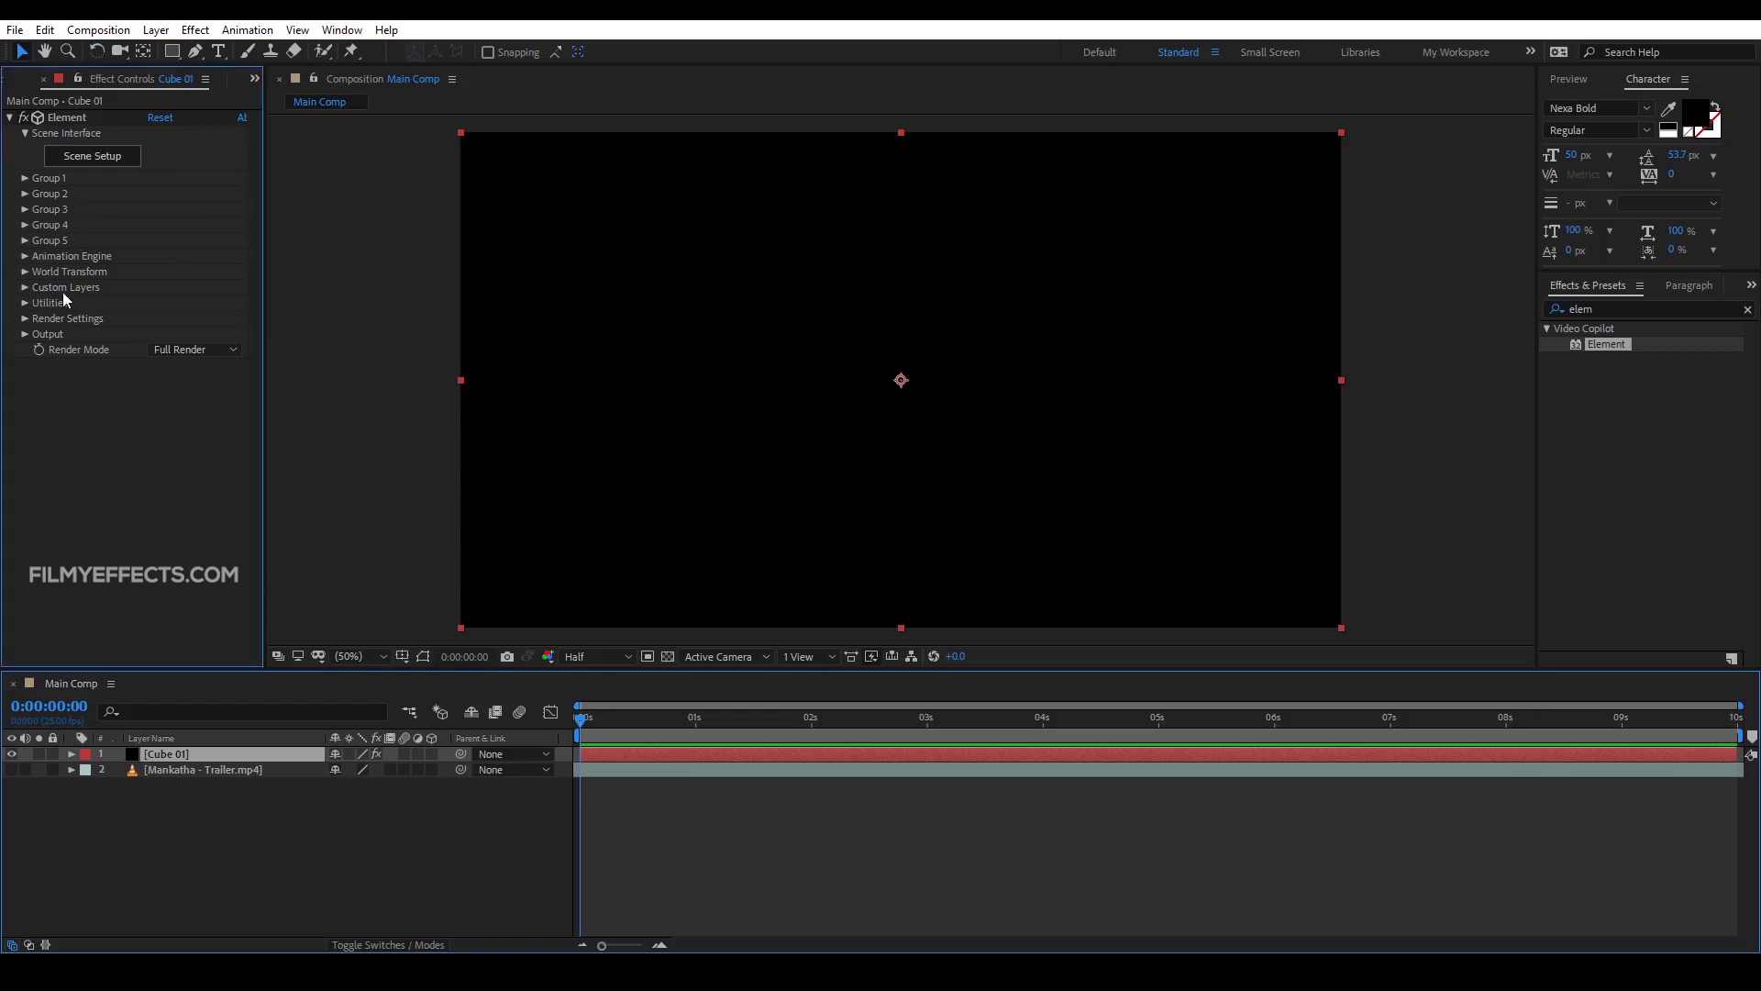
click(25, 289)
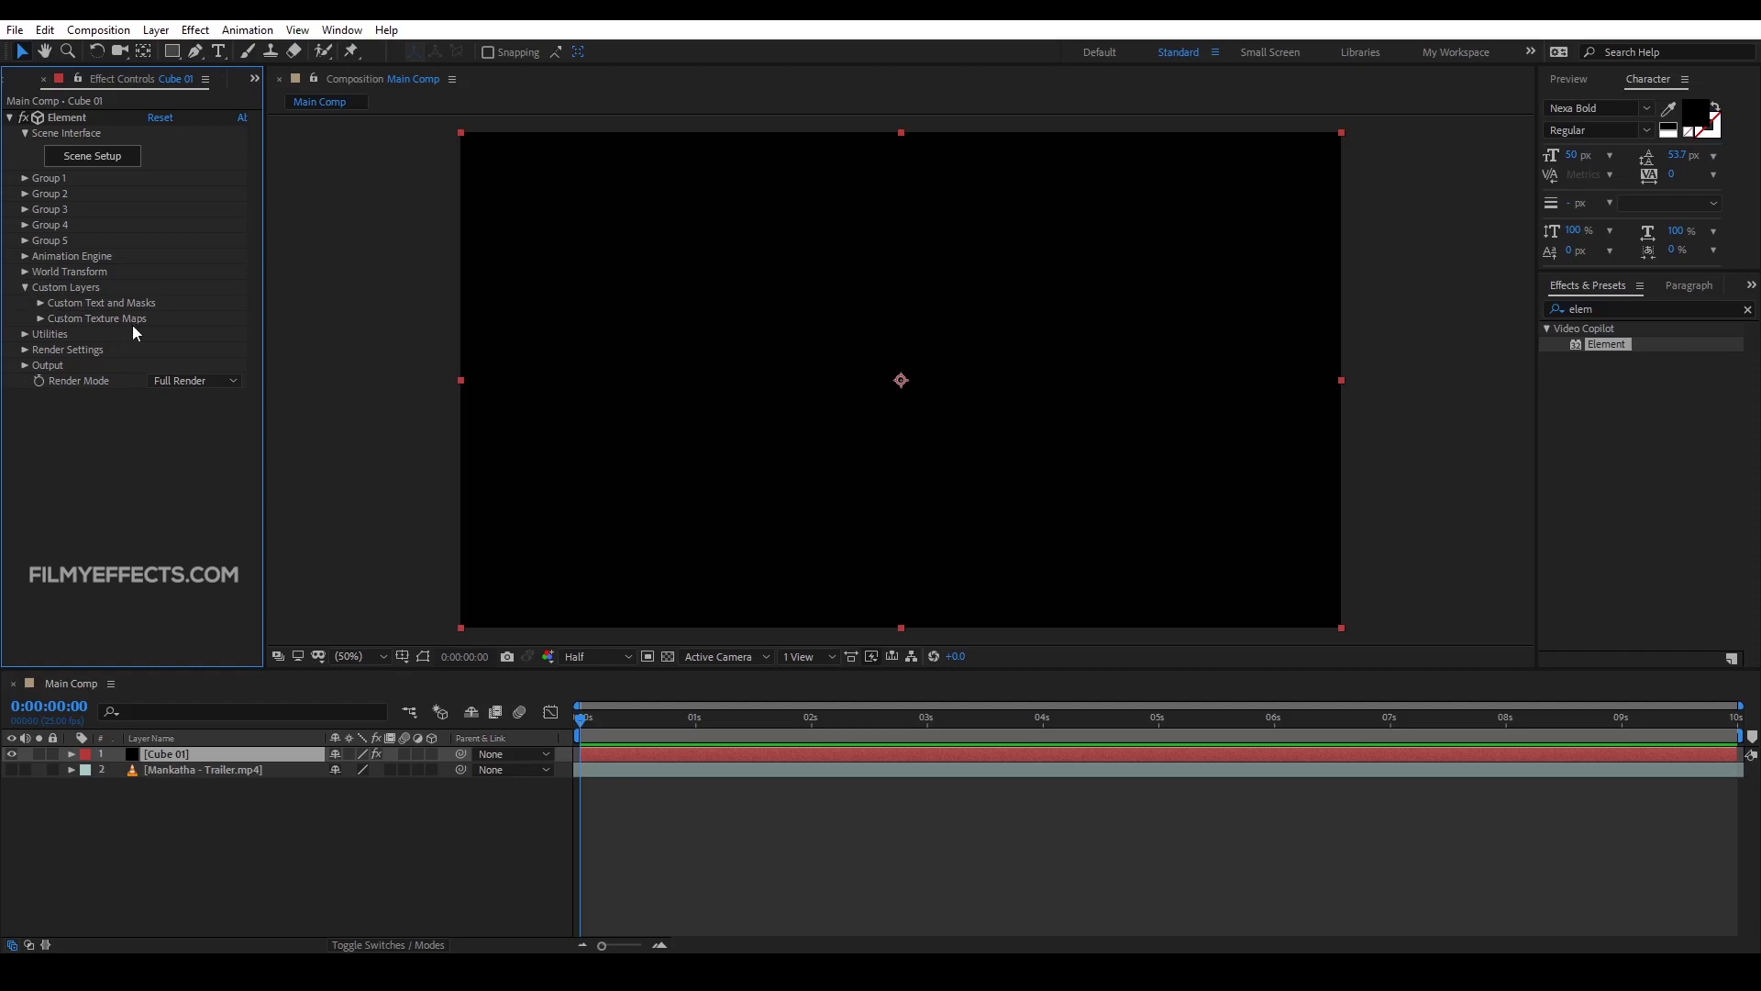
click(41, 320)
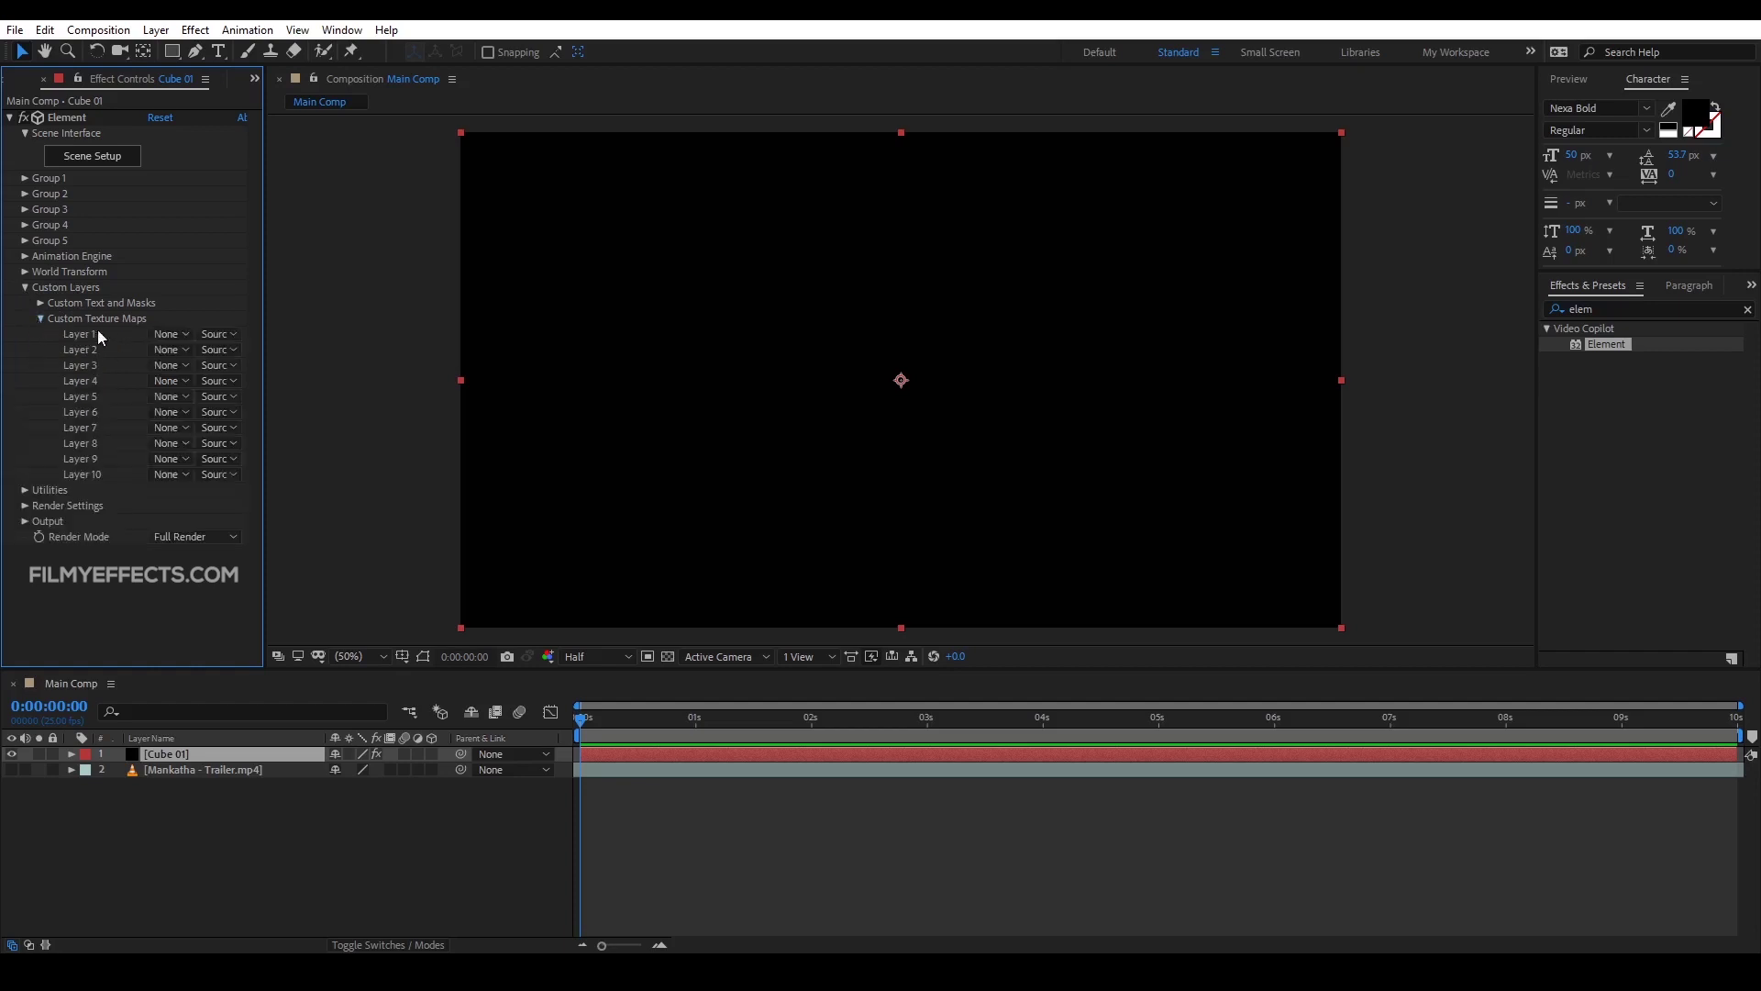
click(178, 334)
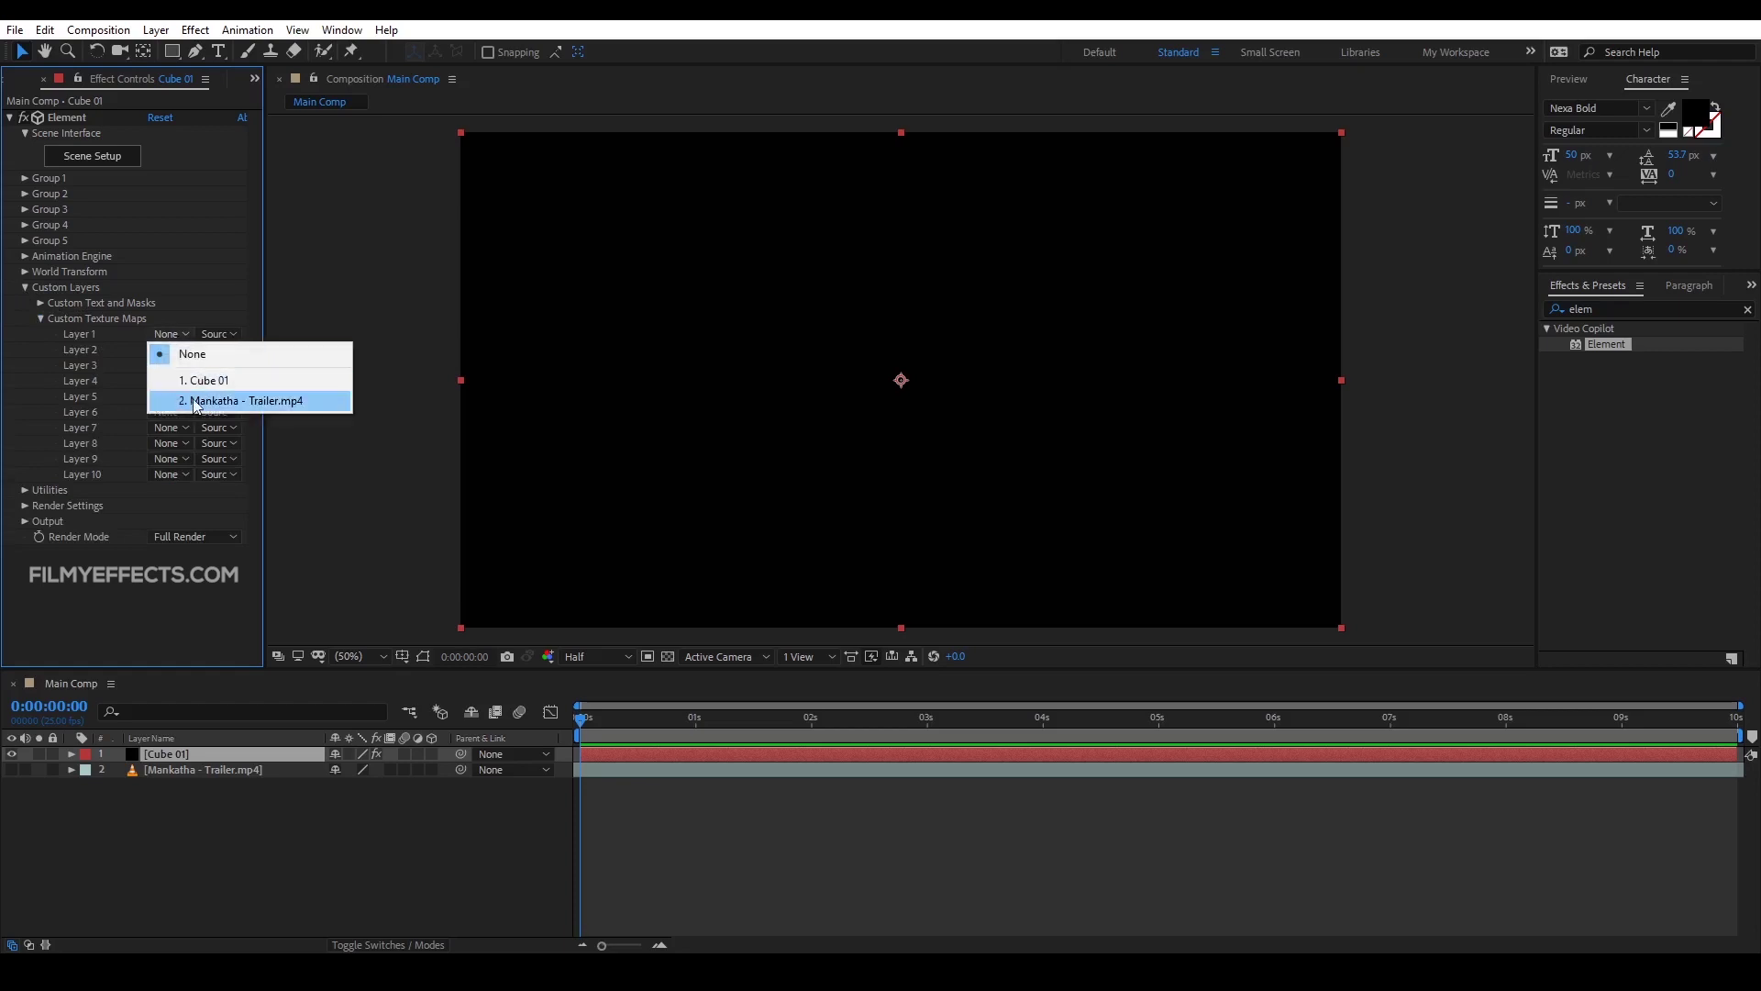
click(267, 401)
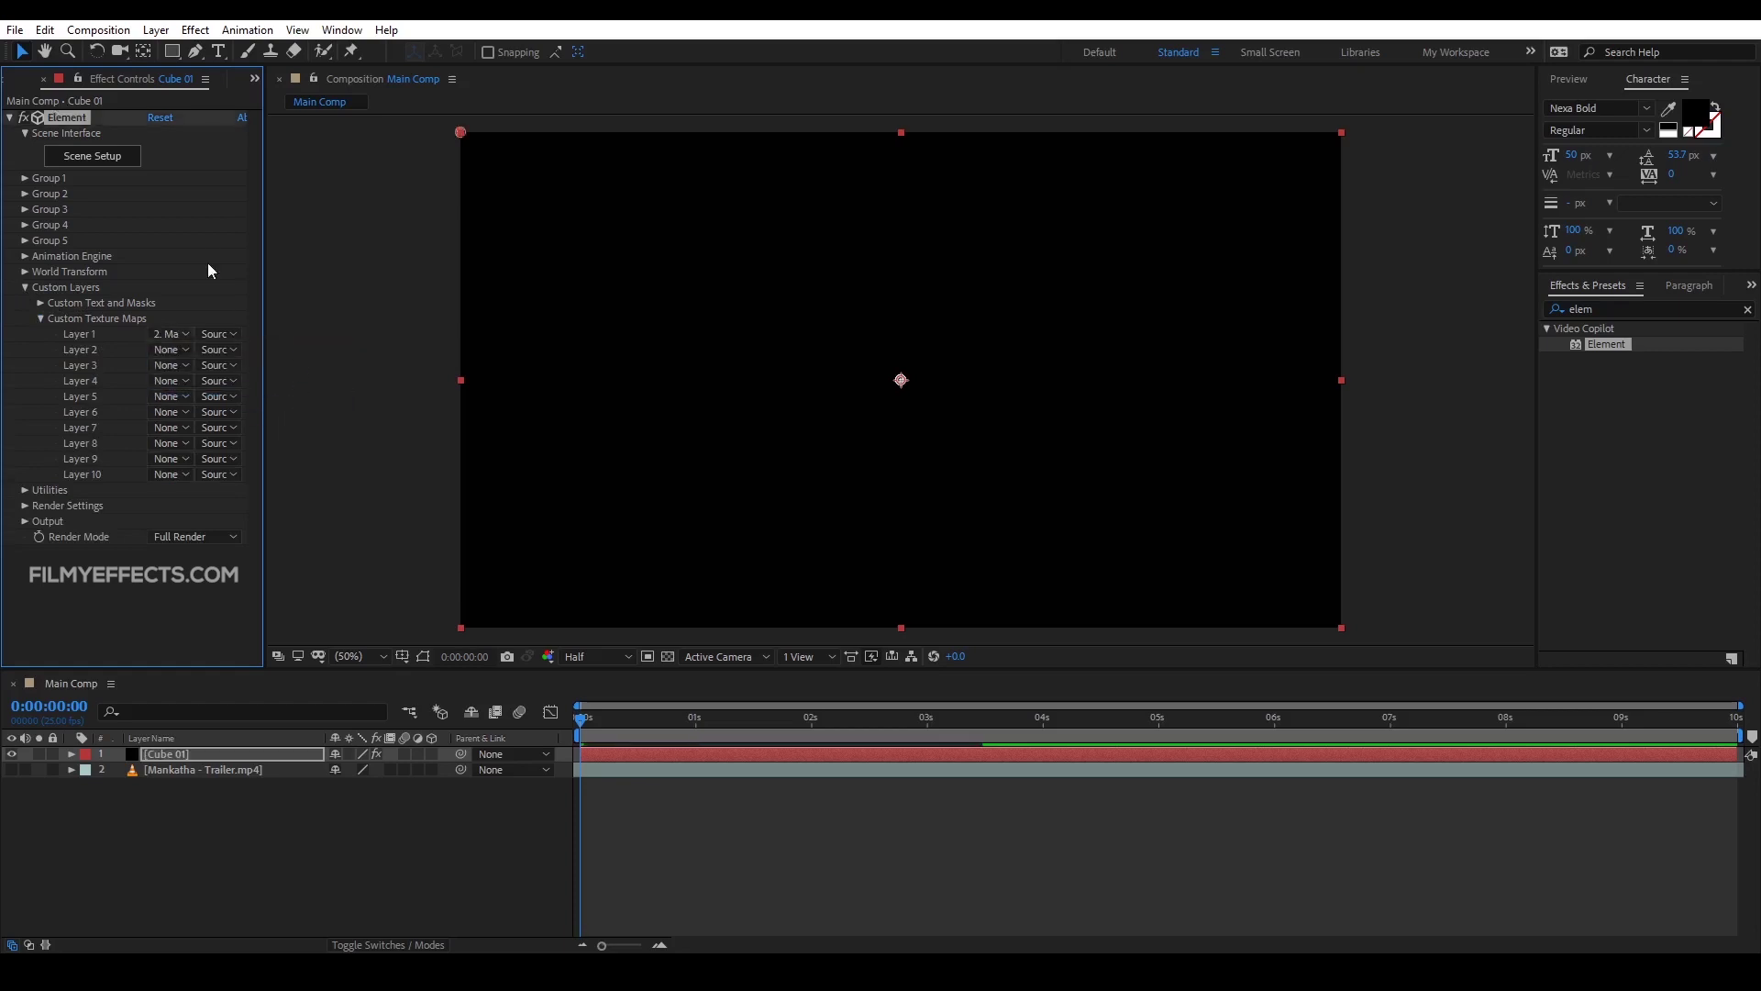
click(41, 317)
click(26, 287)
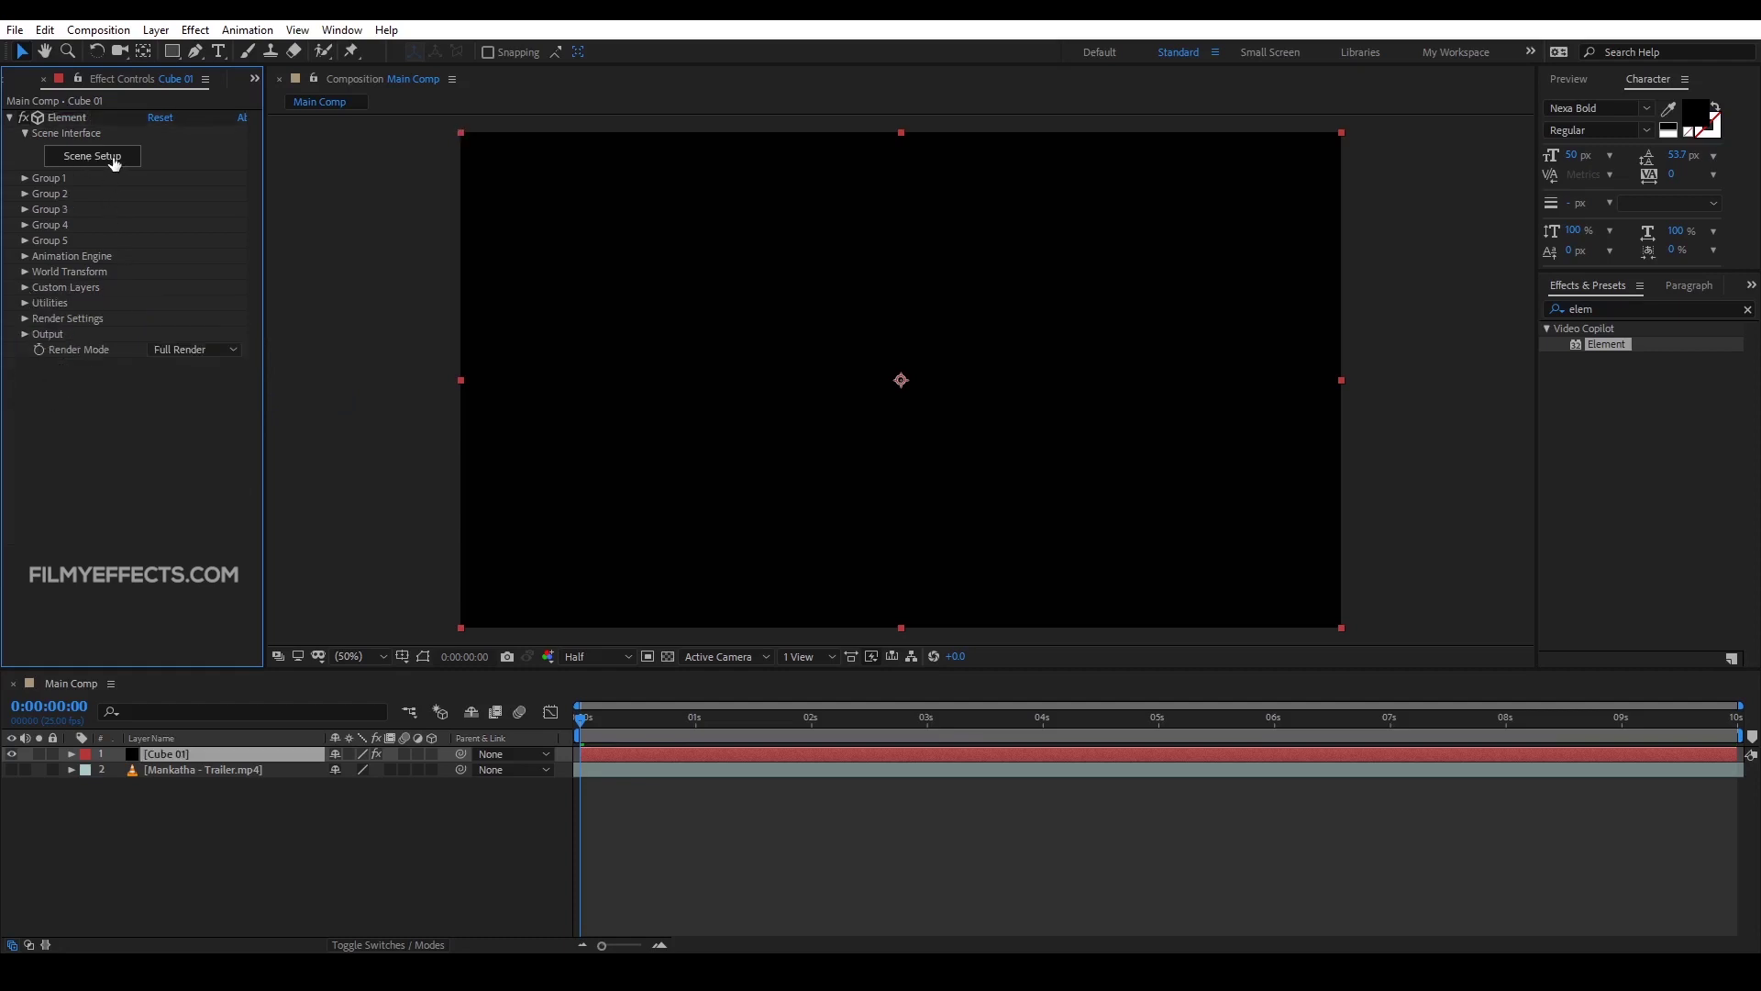
Step: Create a cube model in Element's Scene Setup and orbit around it
click(71, 161)
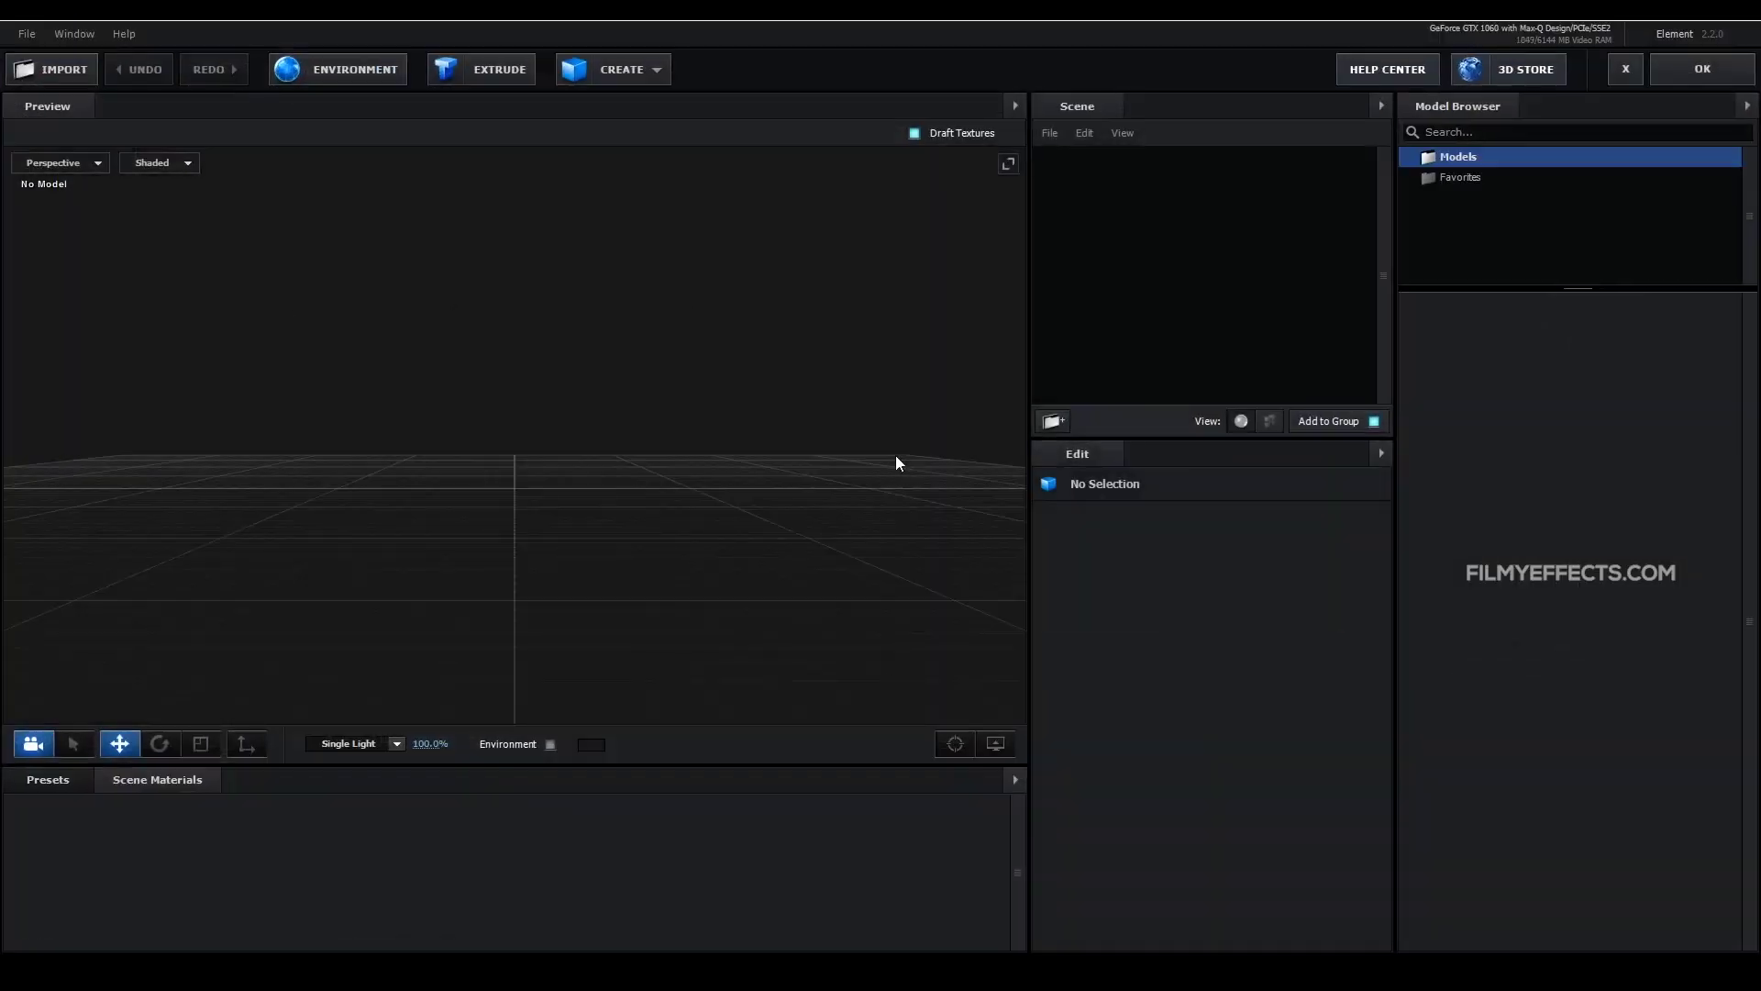
click(625, 70)
click(577, 113)
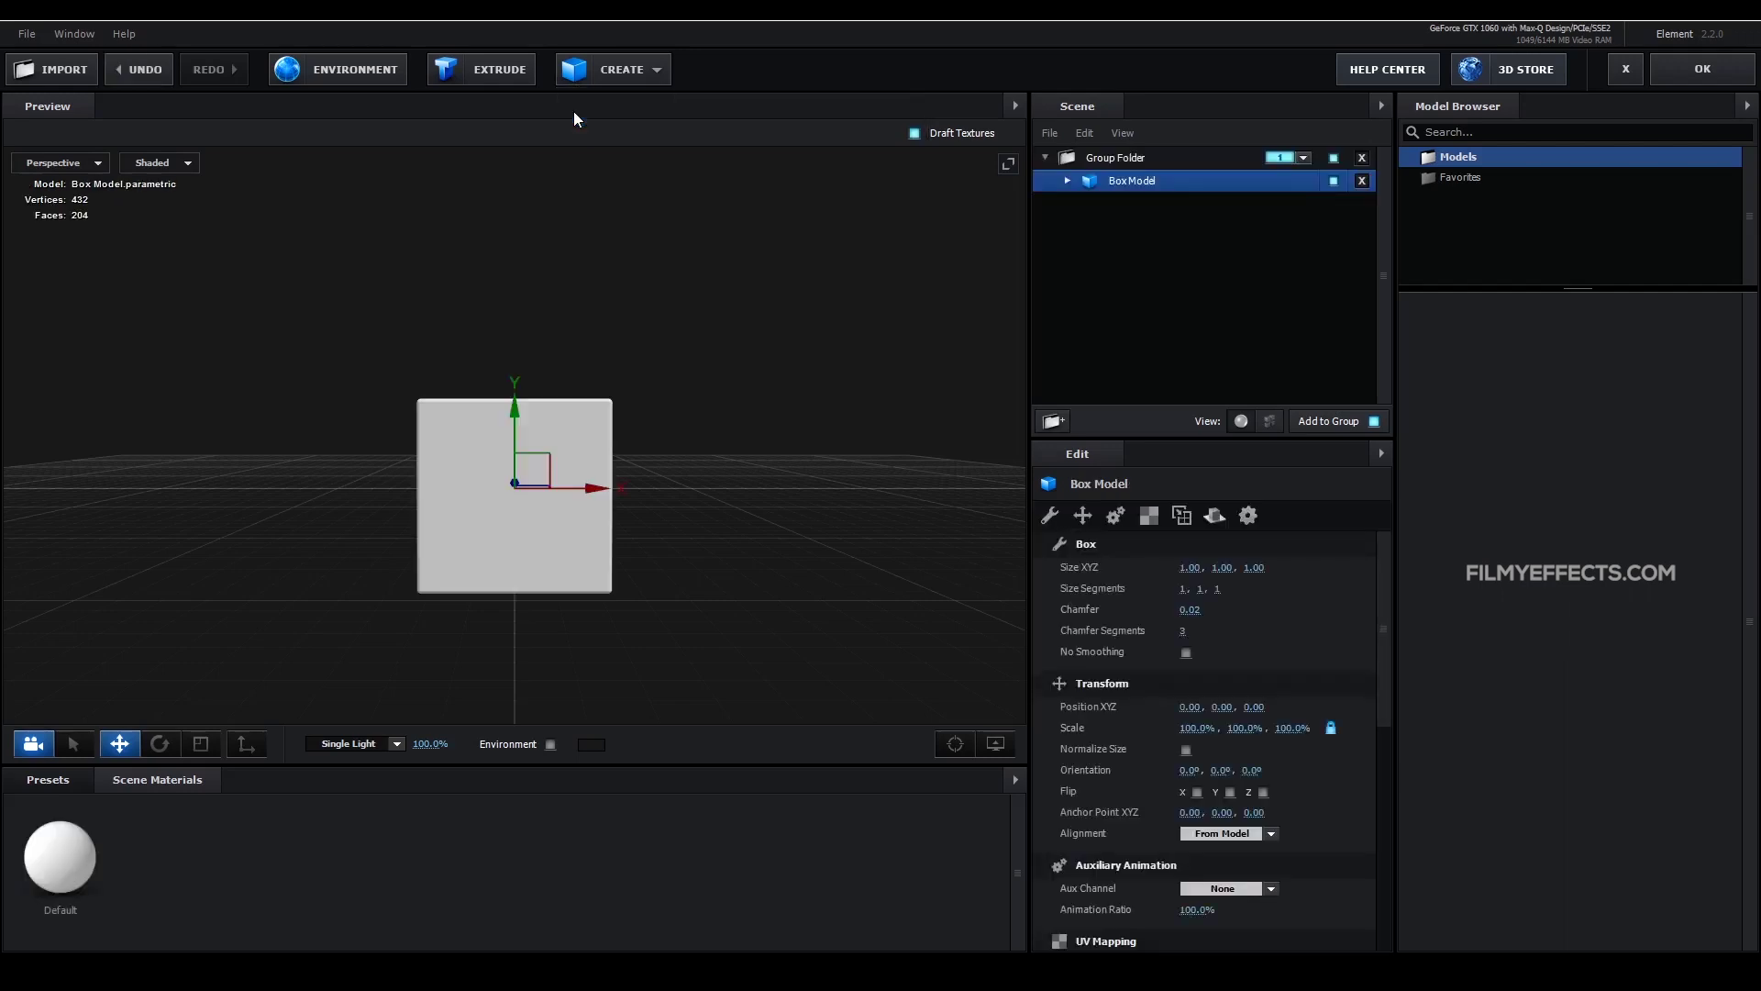
mouse_move(635, 391)
mouse_down()
mouse_move(561, 455)
mouse_move(589, 376)
mouse_move(645, 359)
mouse_up()
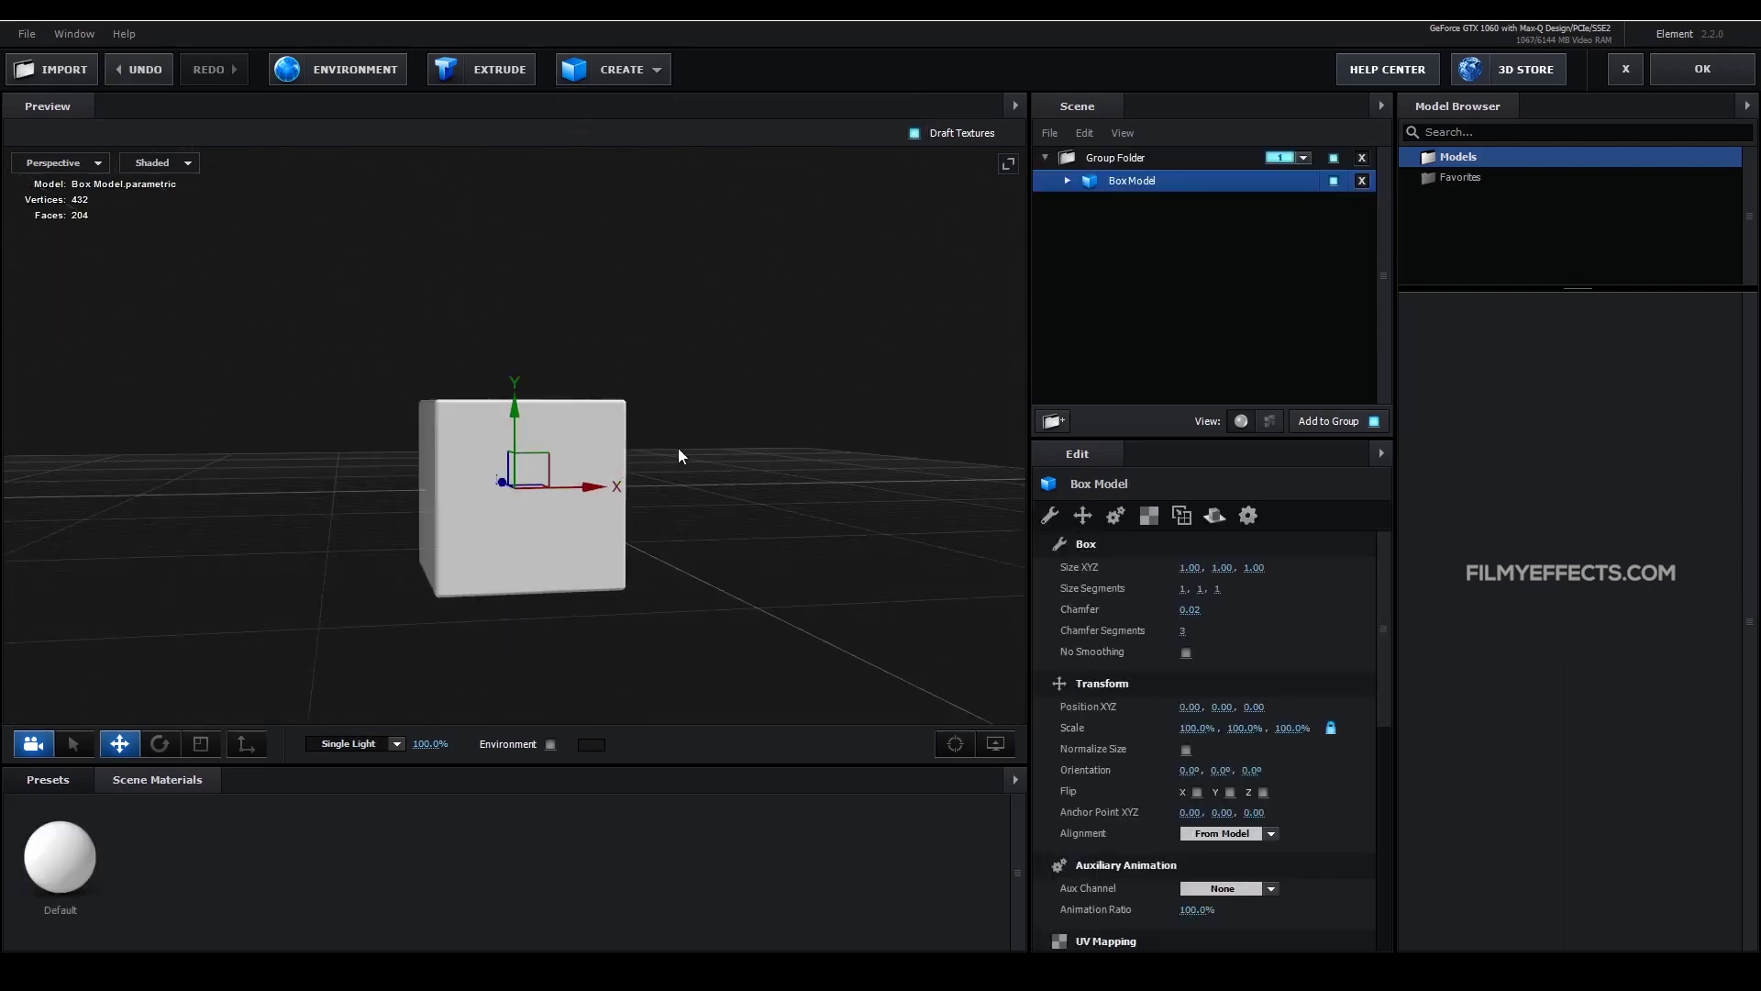
drag(679, 456, 427, 484)
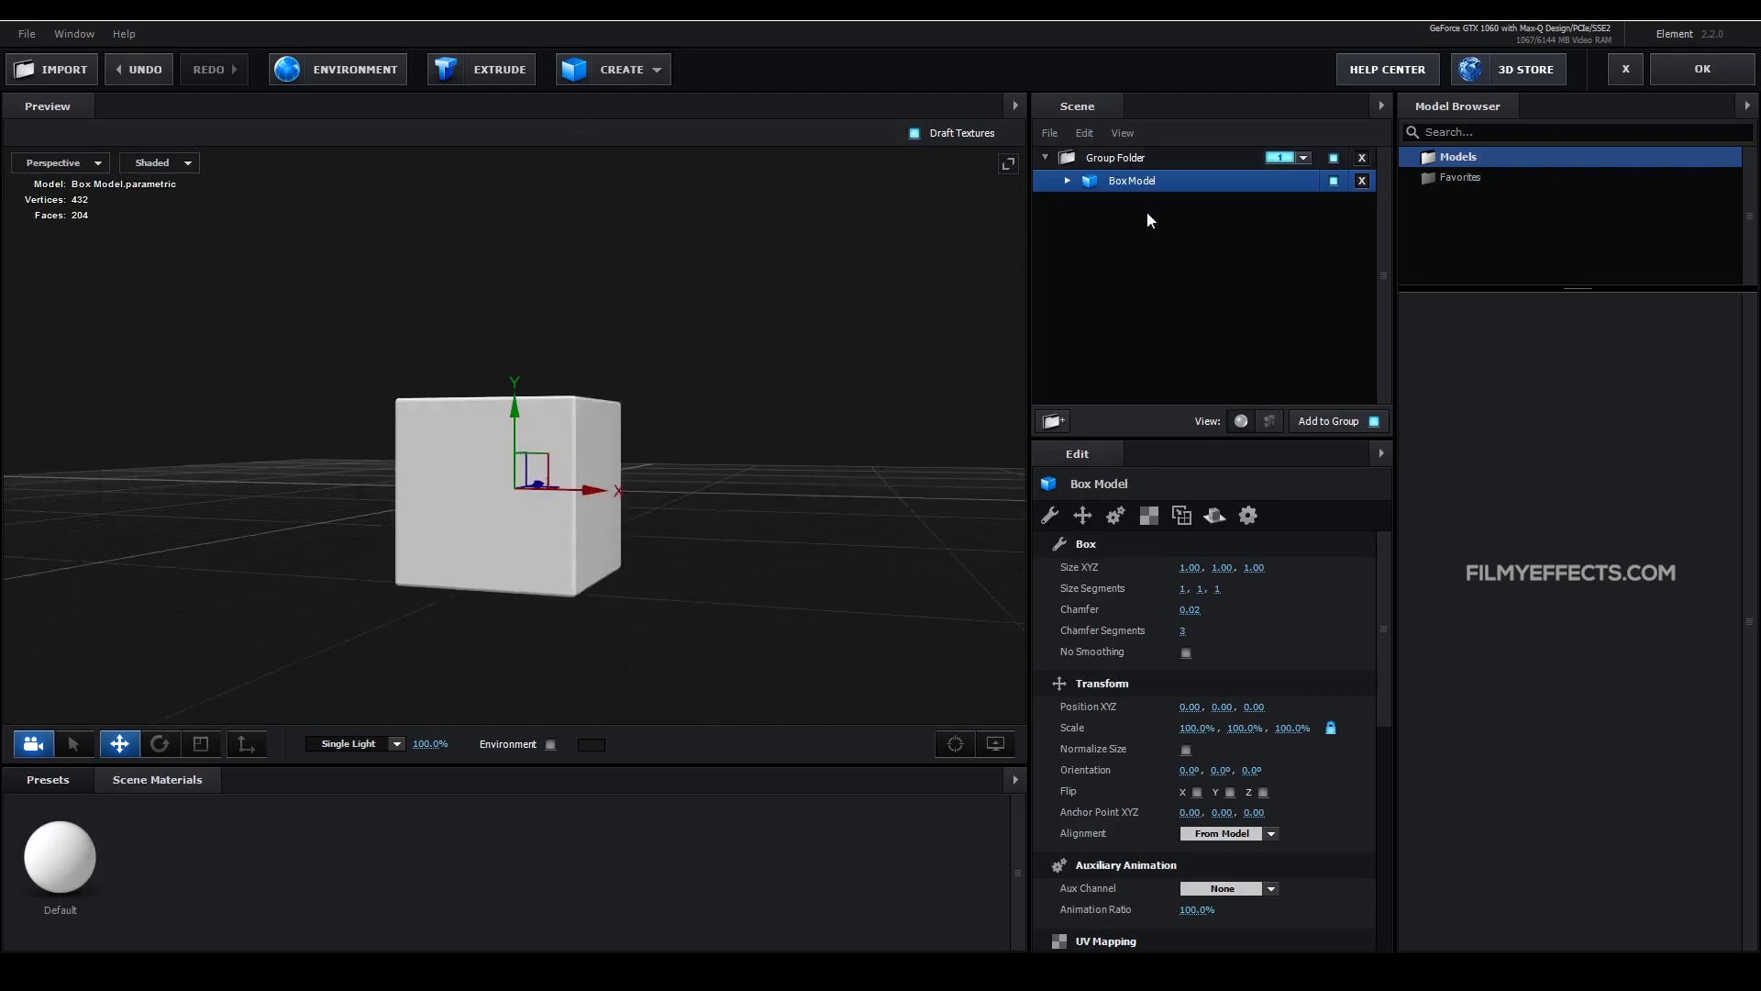
Step: Select the Box Model's Default material and show its texture settings
click(1067, 181)
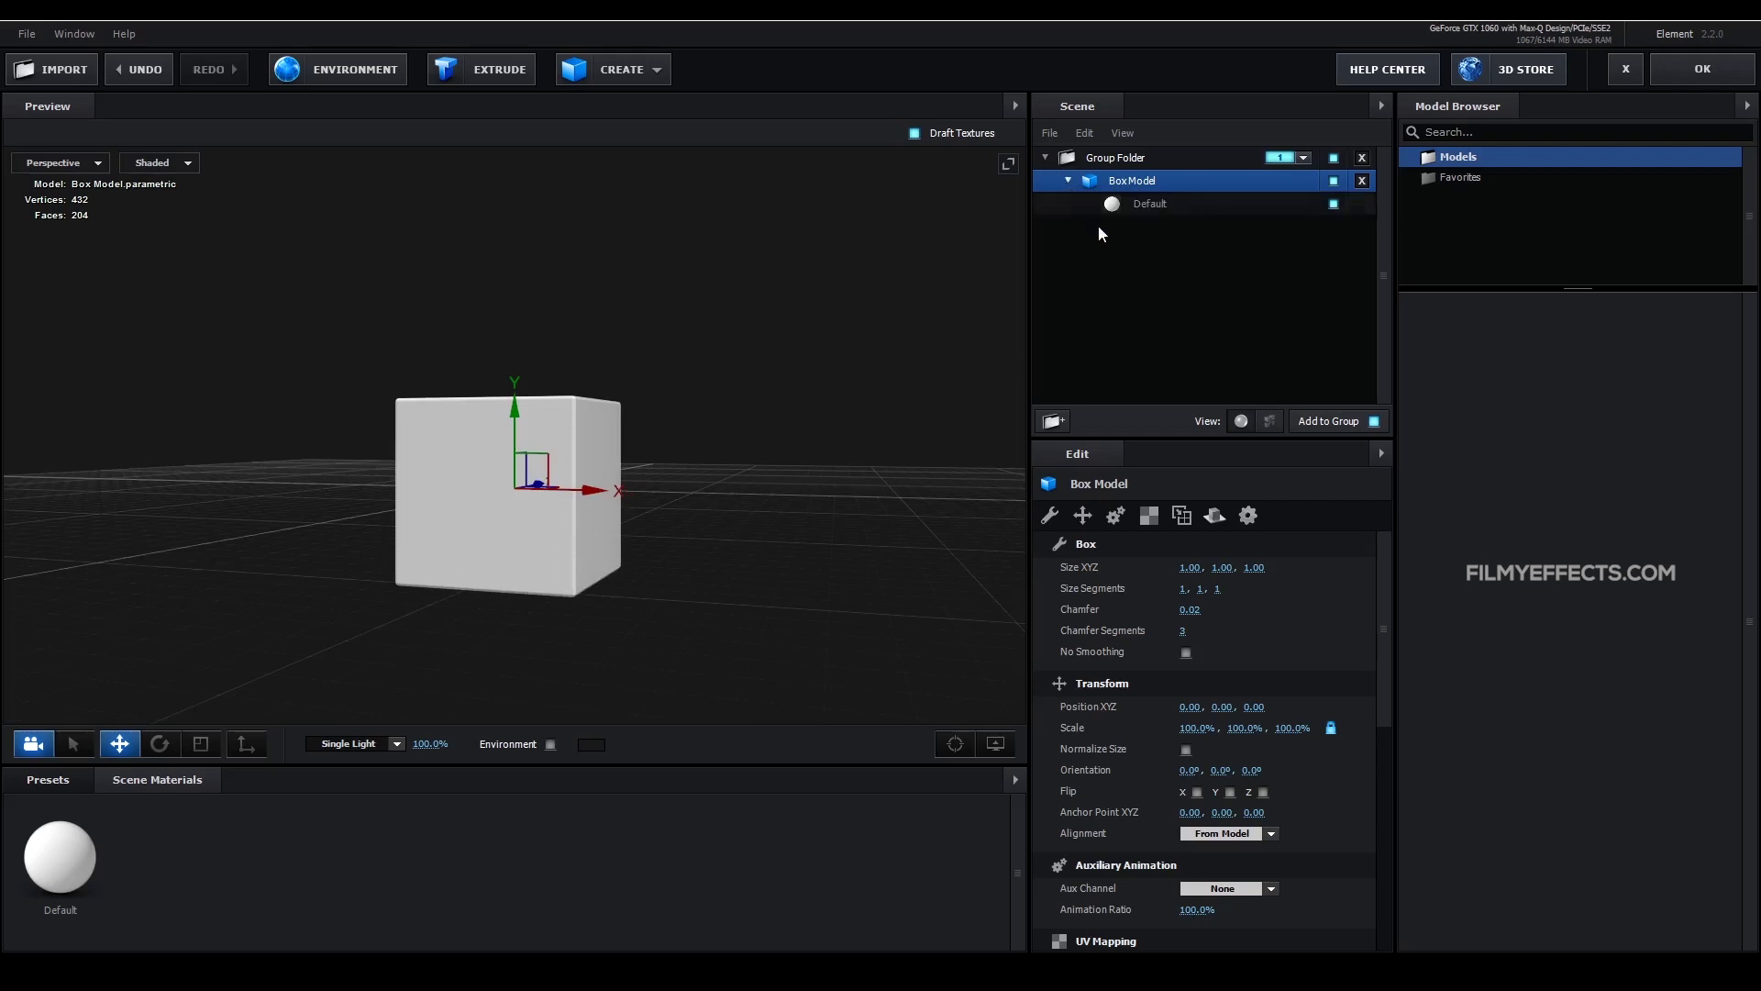
click(1165, 206)
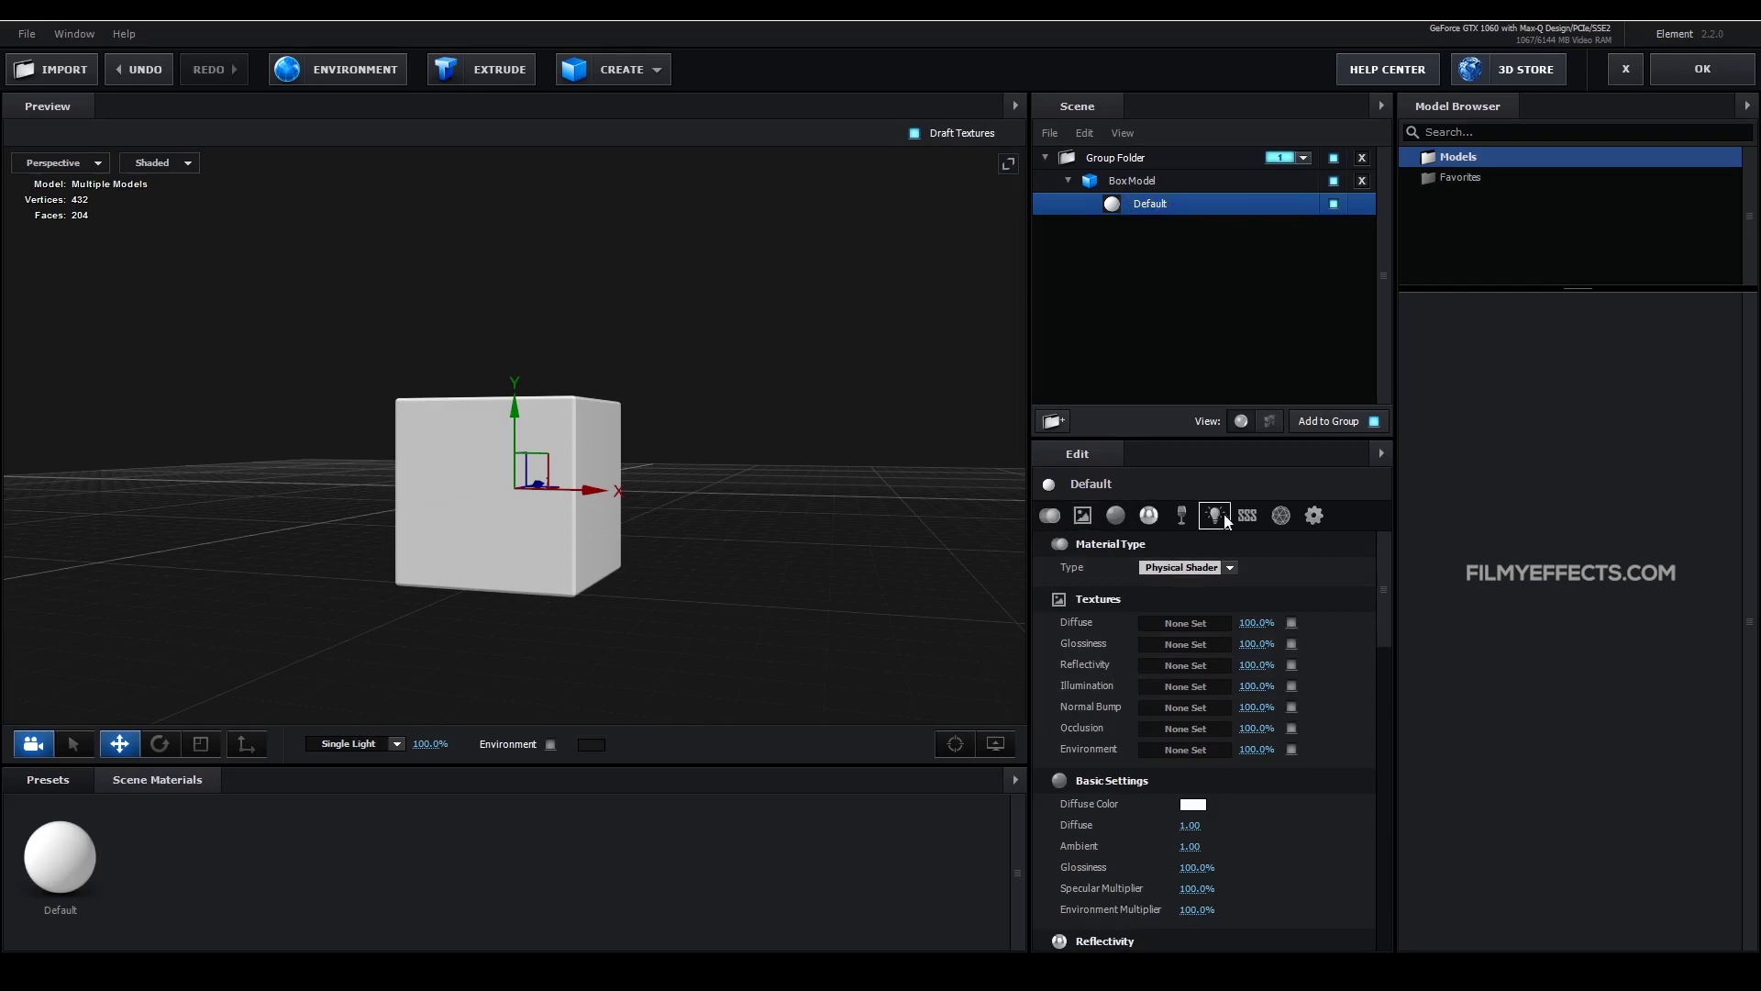
click(1083, 517)
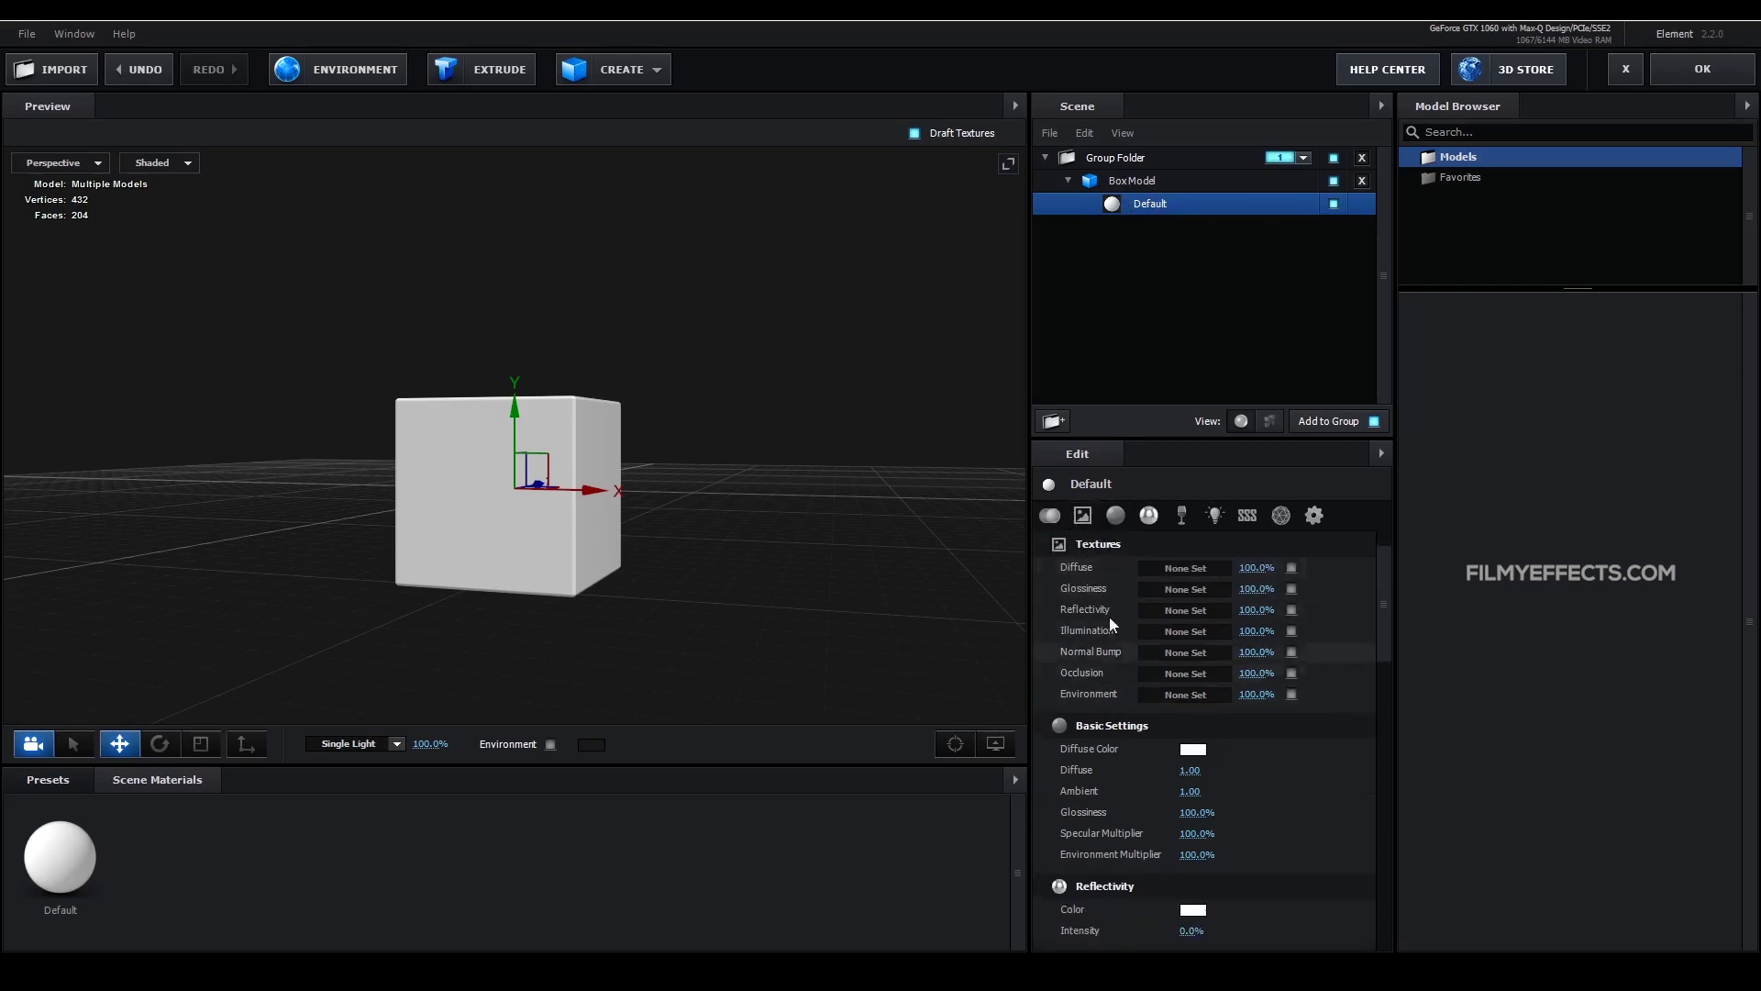
Step: Set the cube's Diffuse texture to Custom Layer 1 and apply the scene back to After Effects
click(1186, 571)
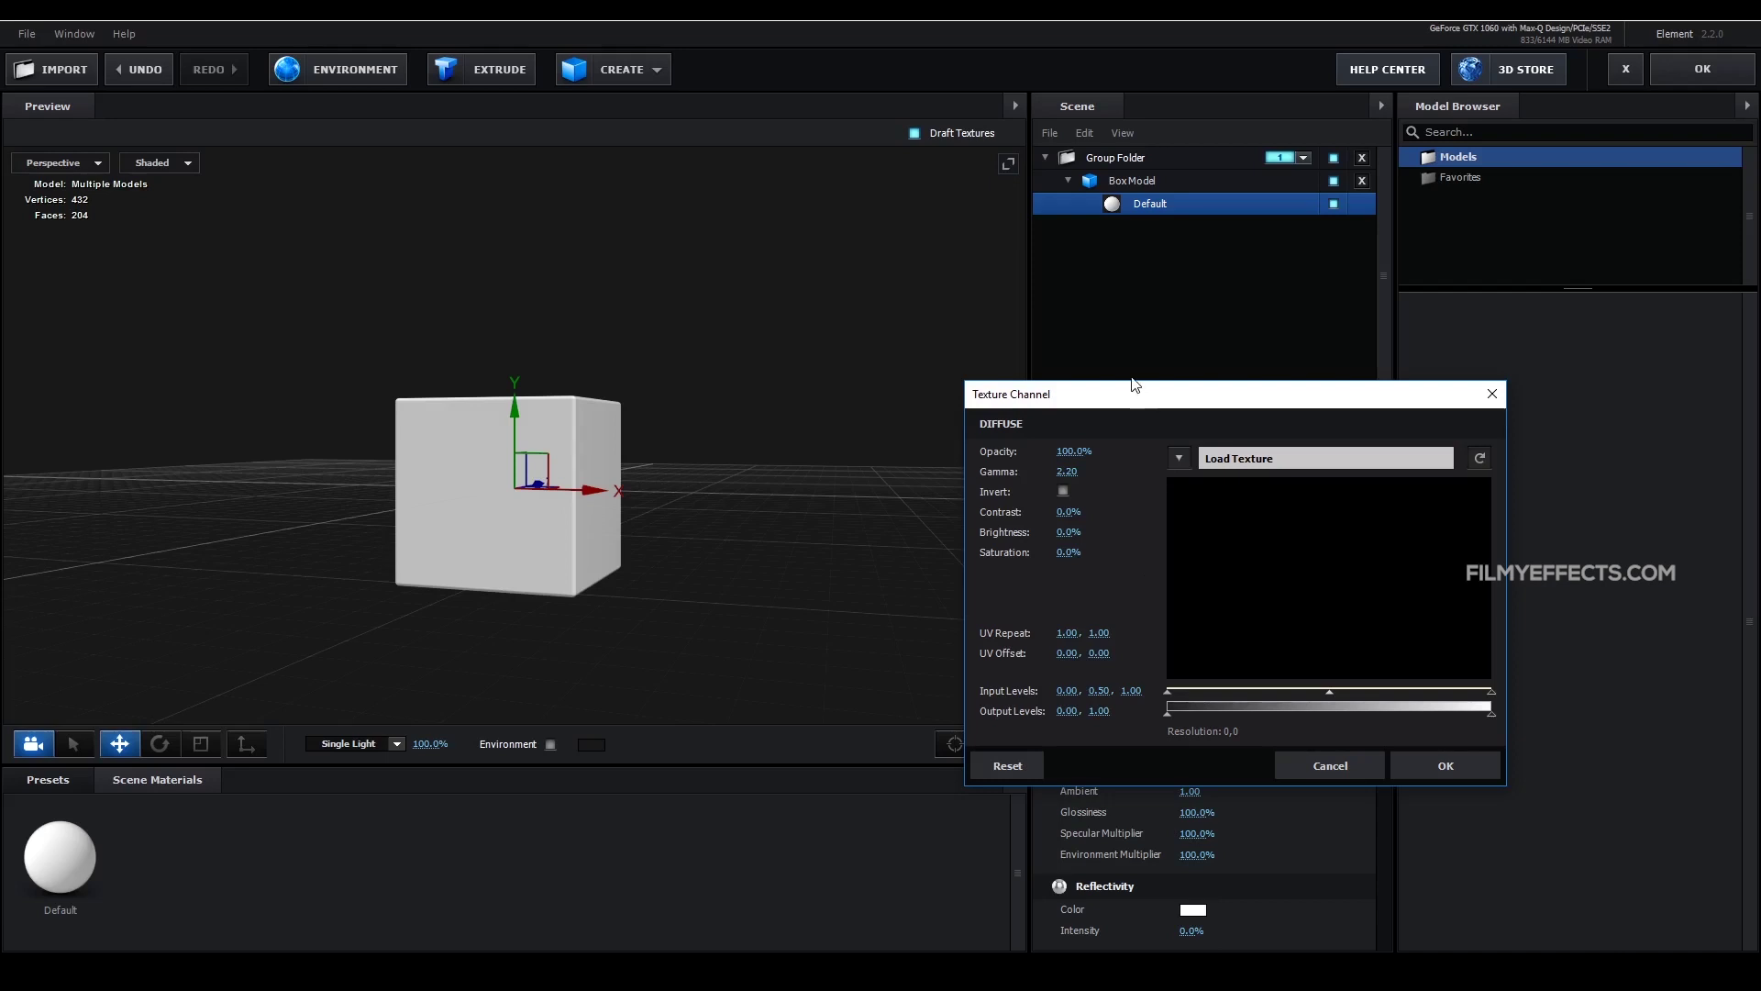
drag(1138, 395, 1068, 303)
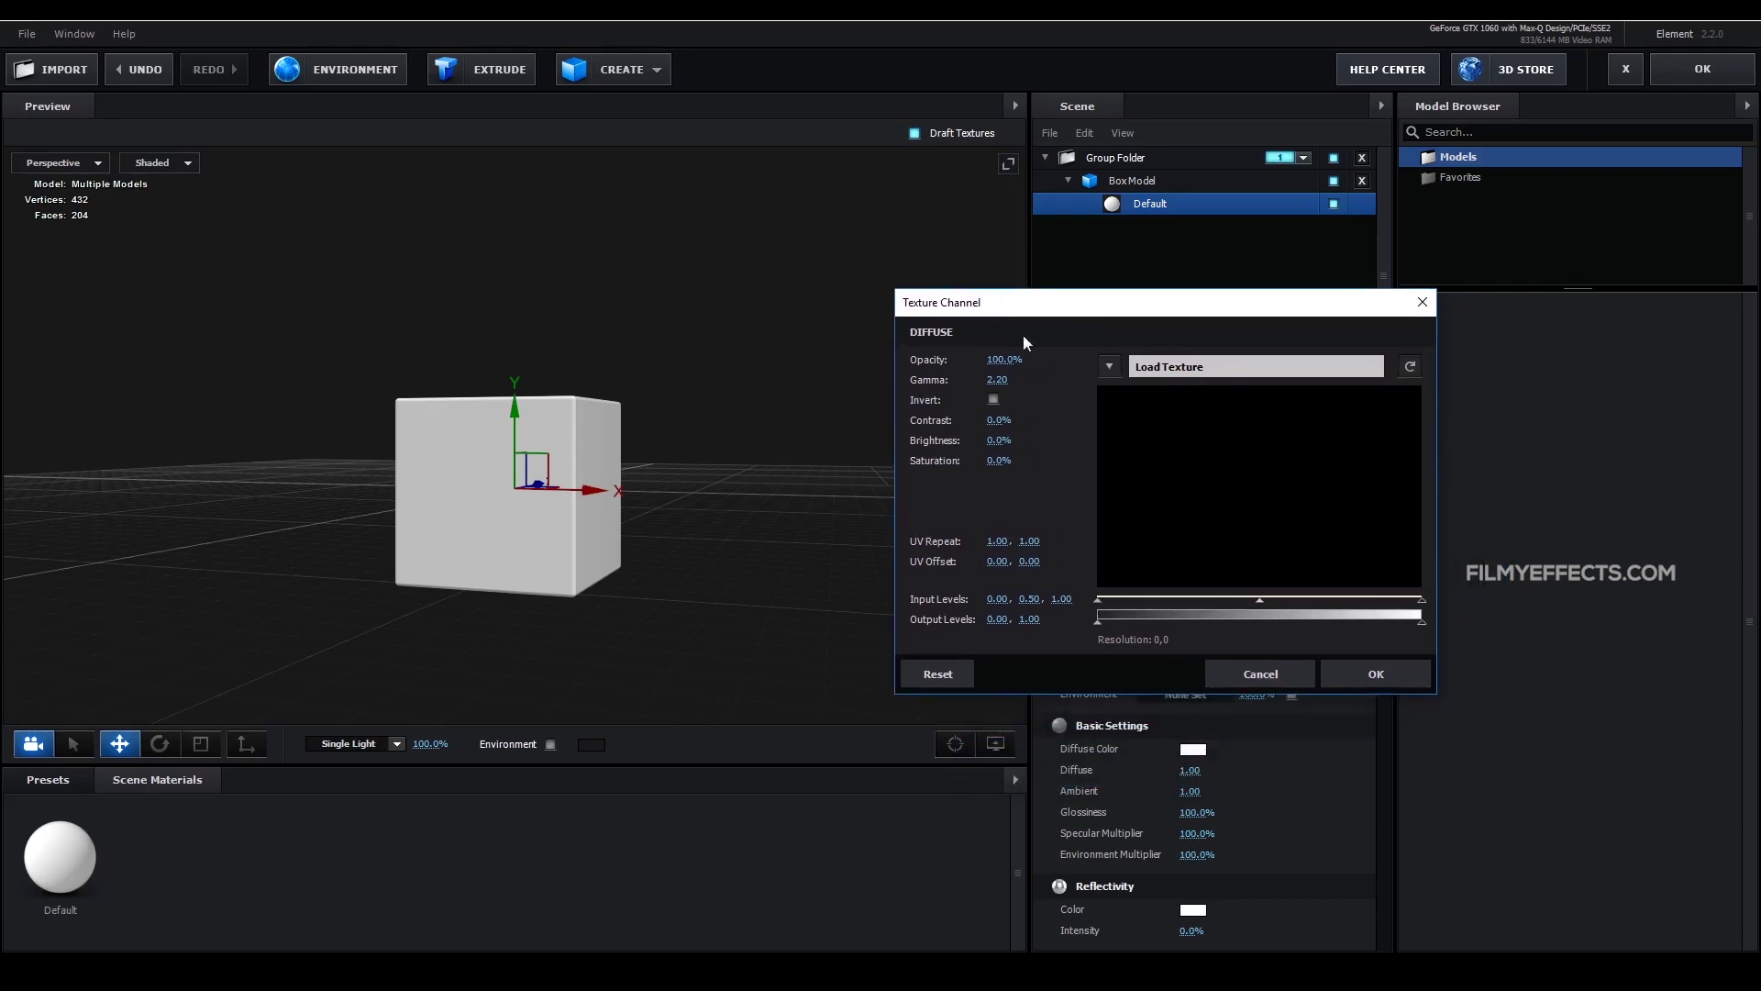
click(1108, 369)
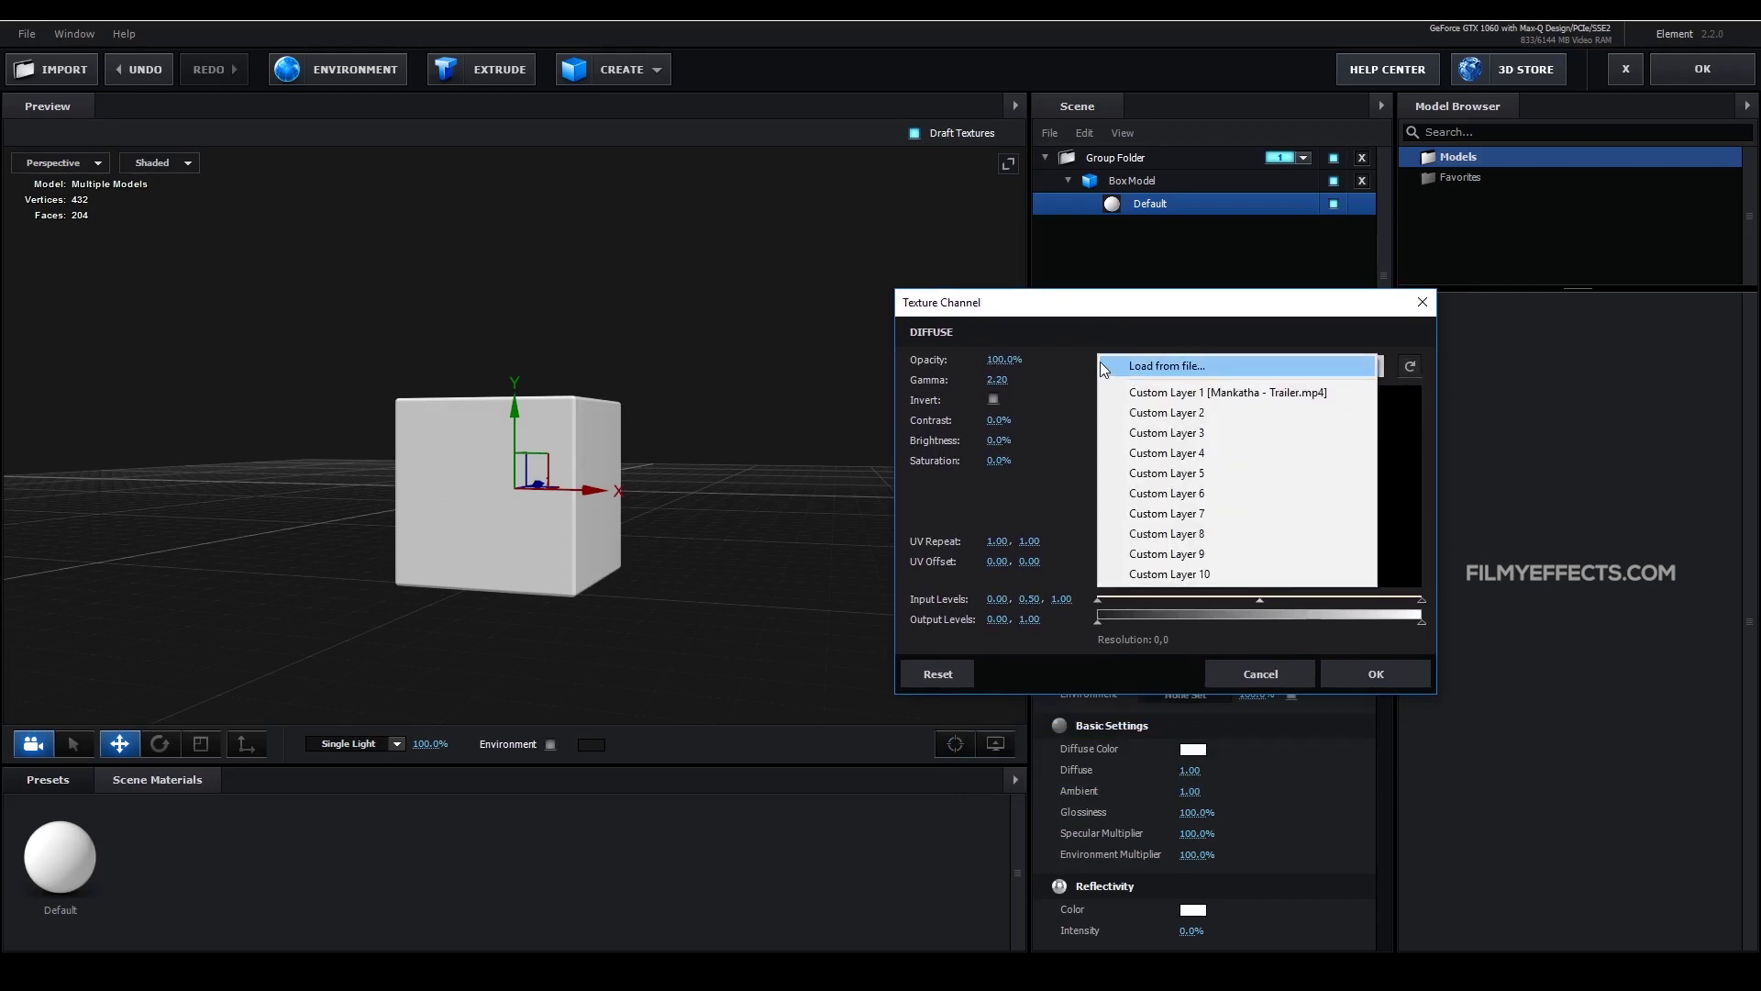
click(1209, 391)
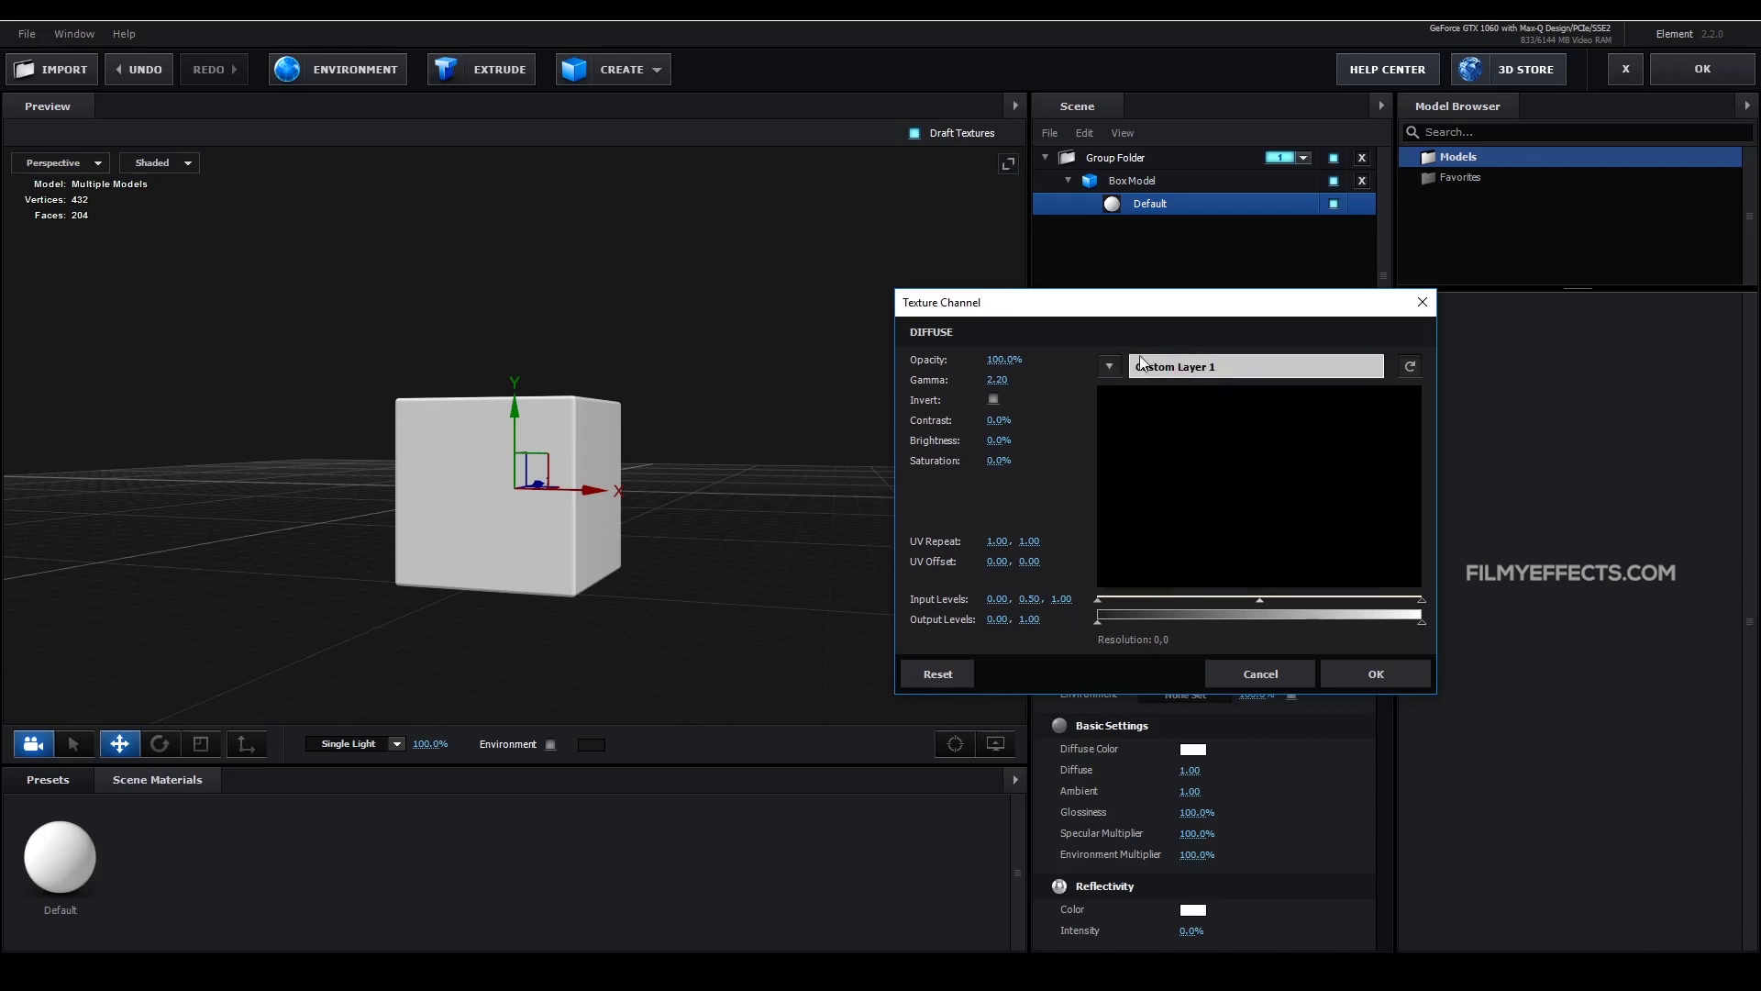
click(1349, 672)
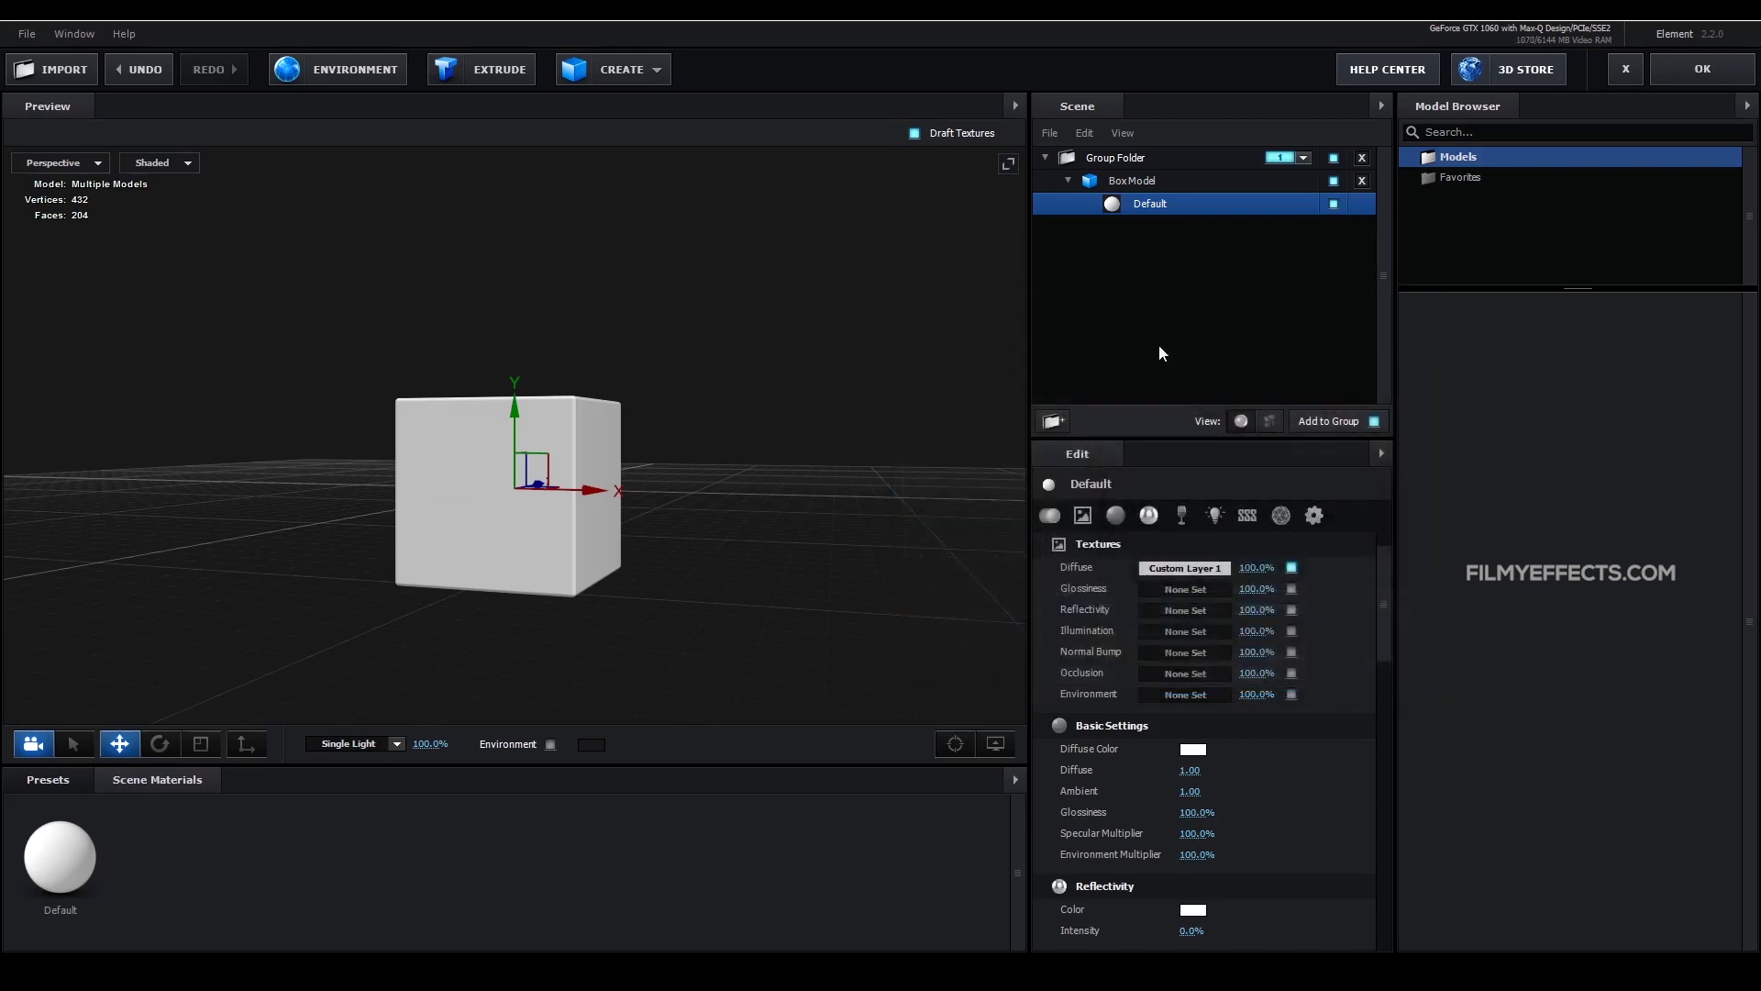
drag(736, 509, 780, 459)
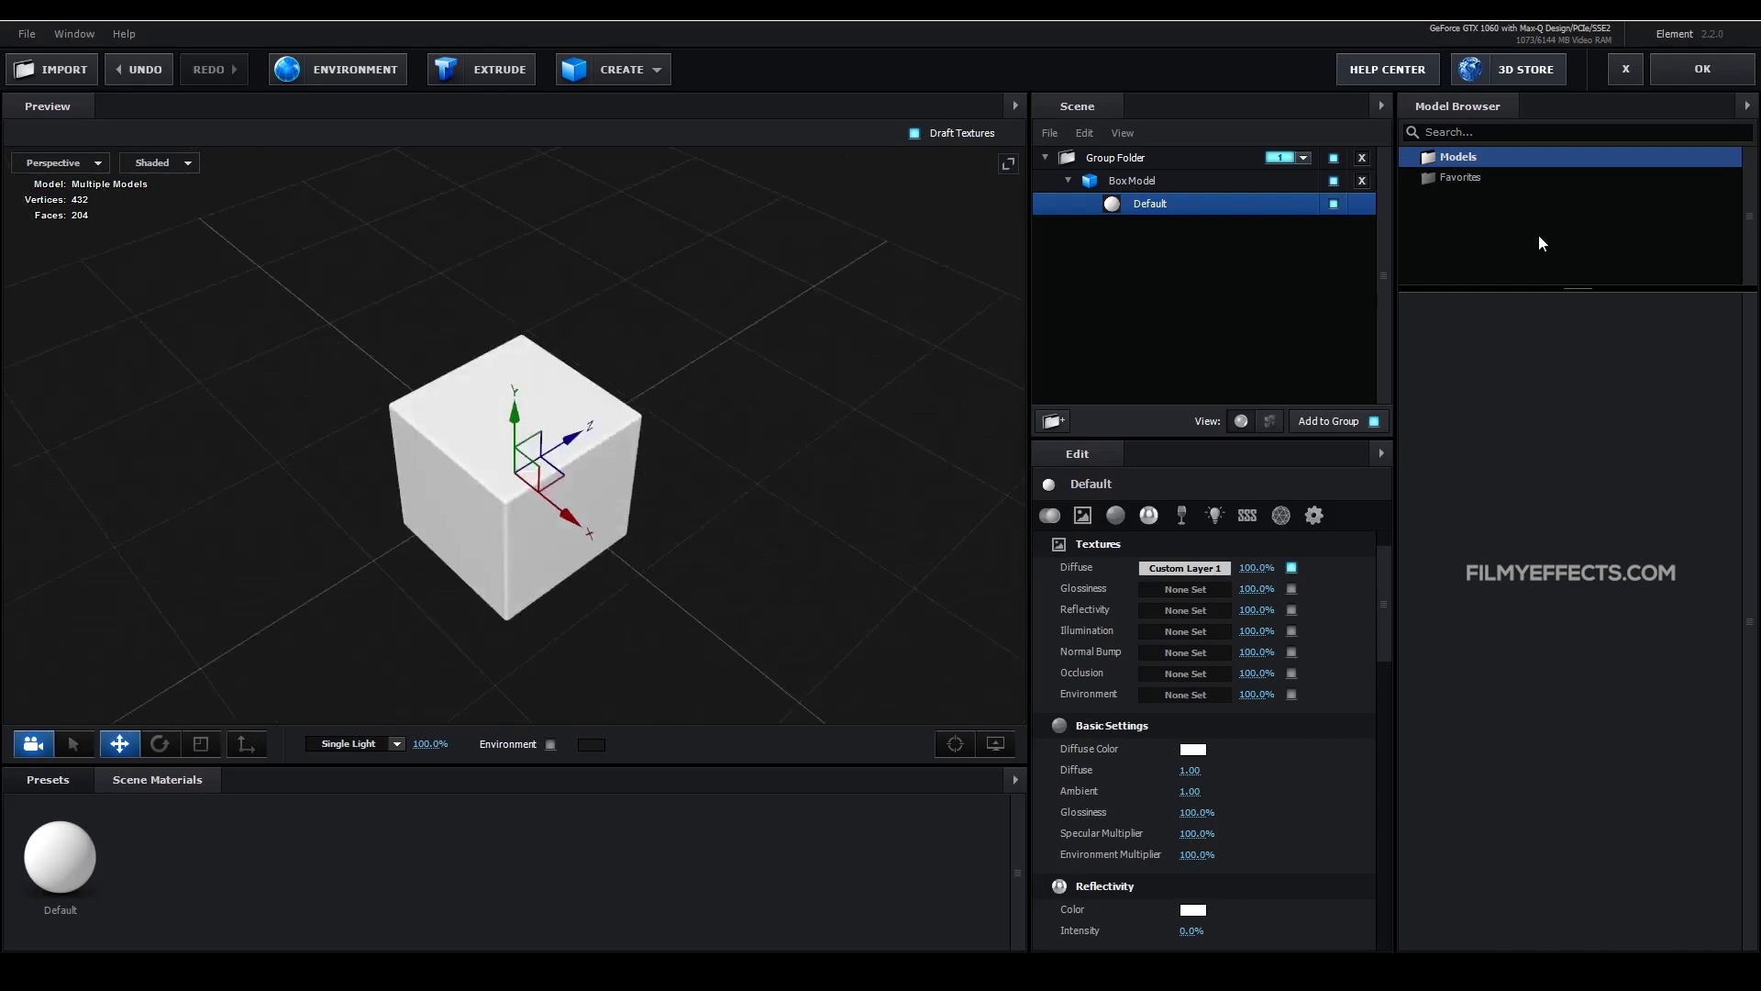
click(1674, 69)
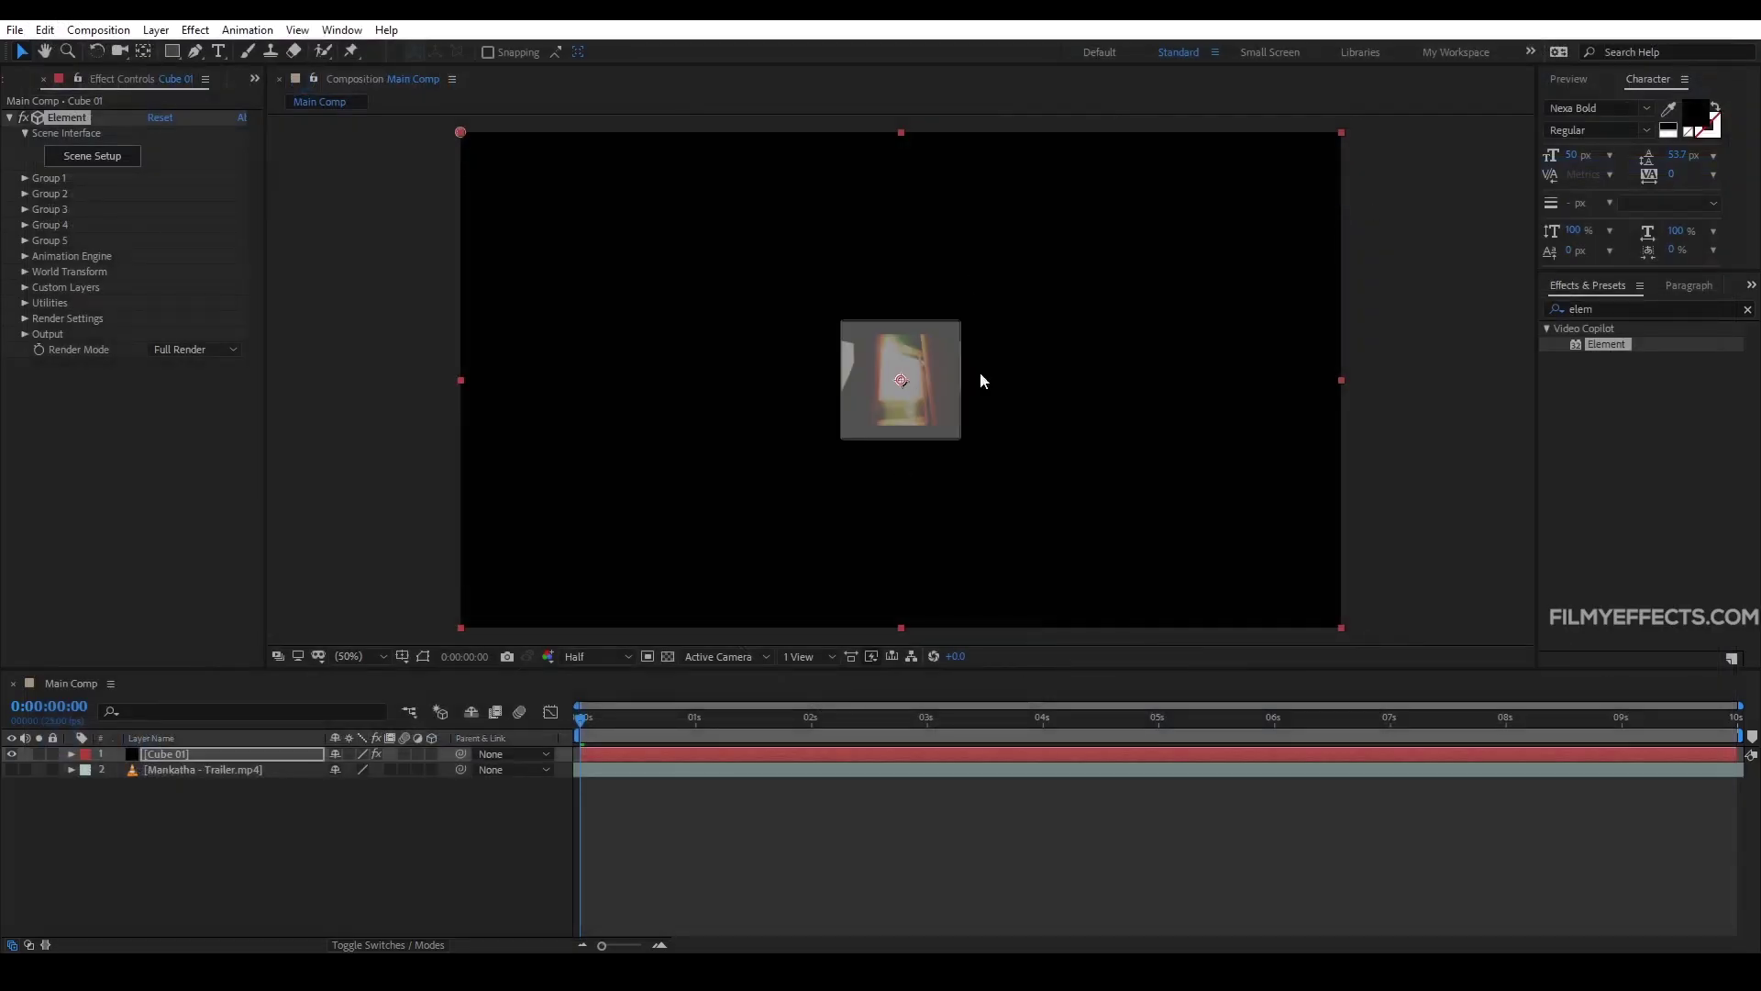
Step: Preview the textured Cube 01 at later frames, then deselect the layer
drag(591, 729, 857, 734)
key(space)
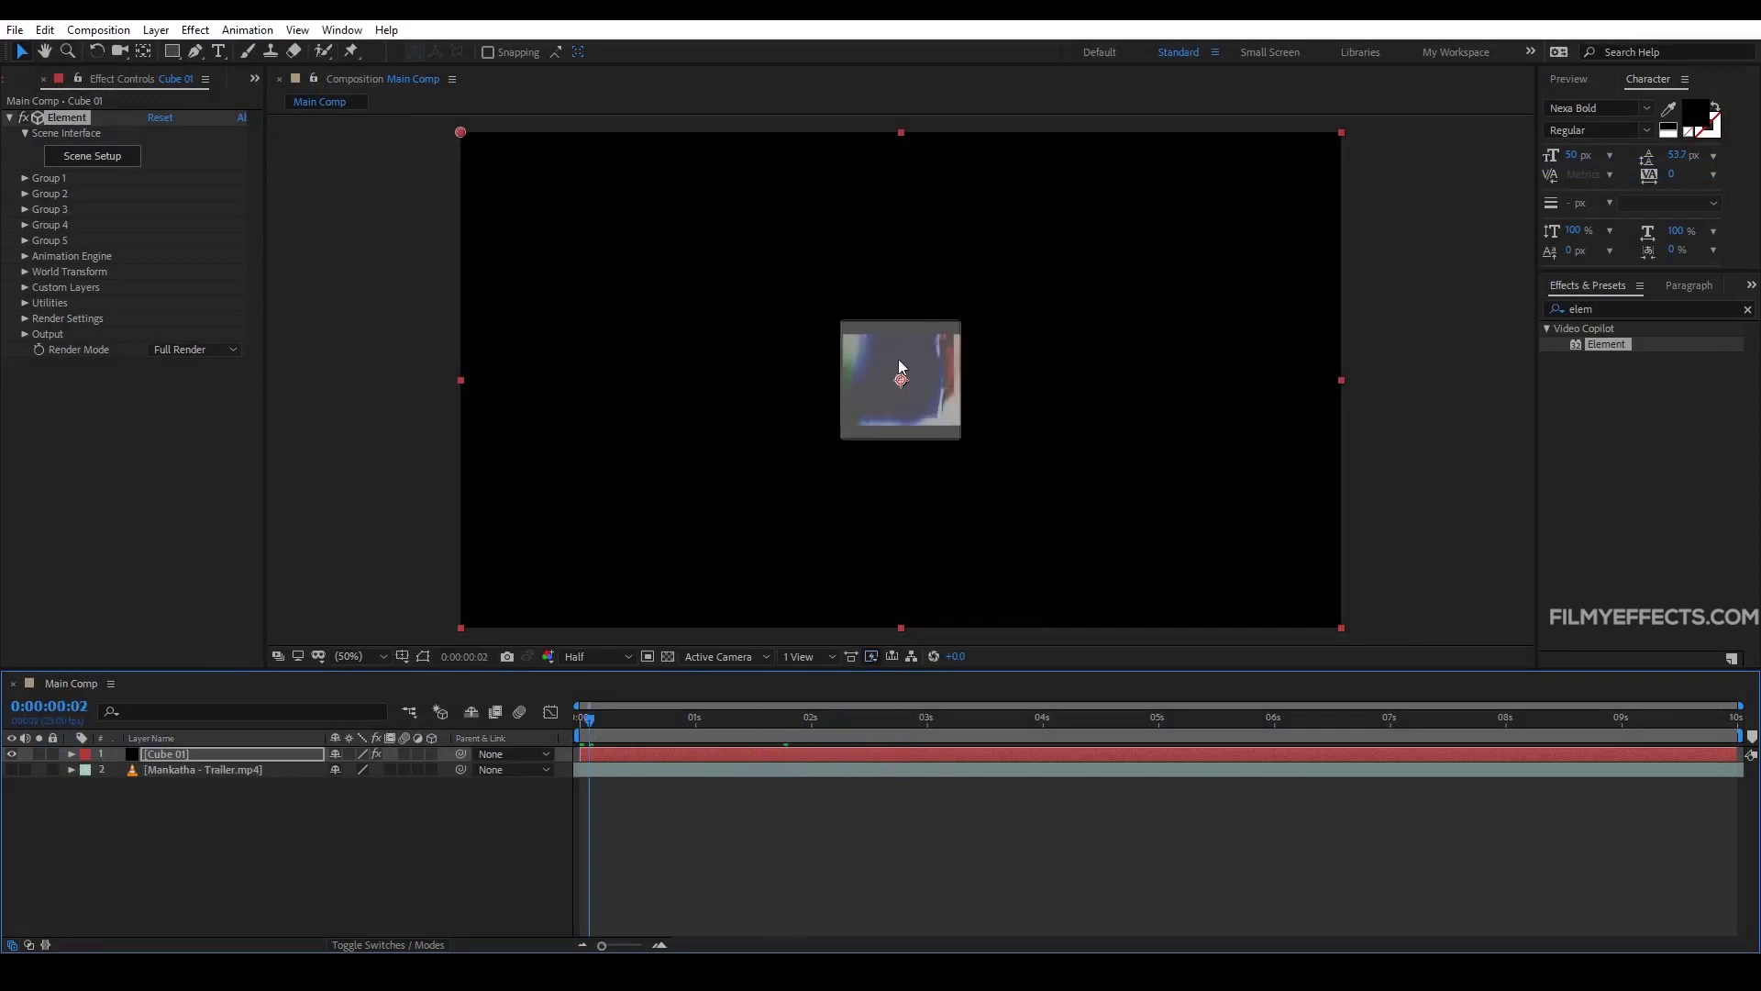
click(521, 827)
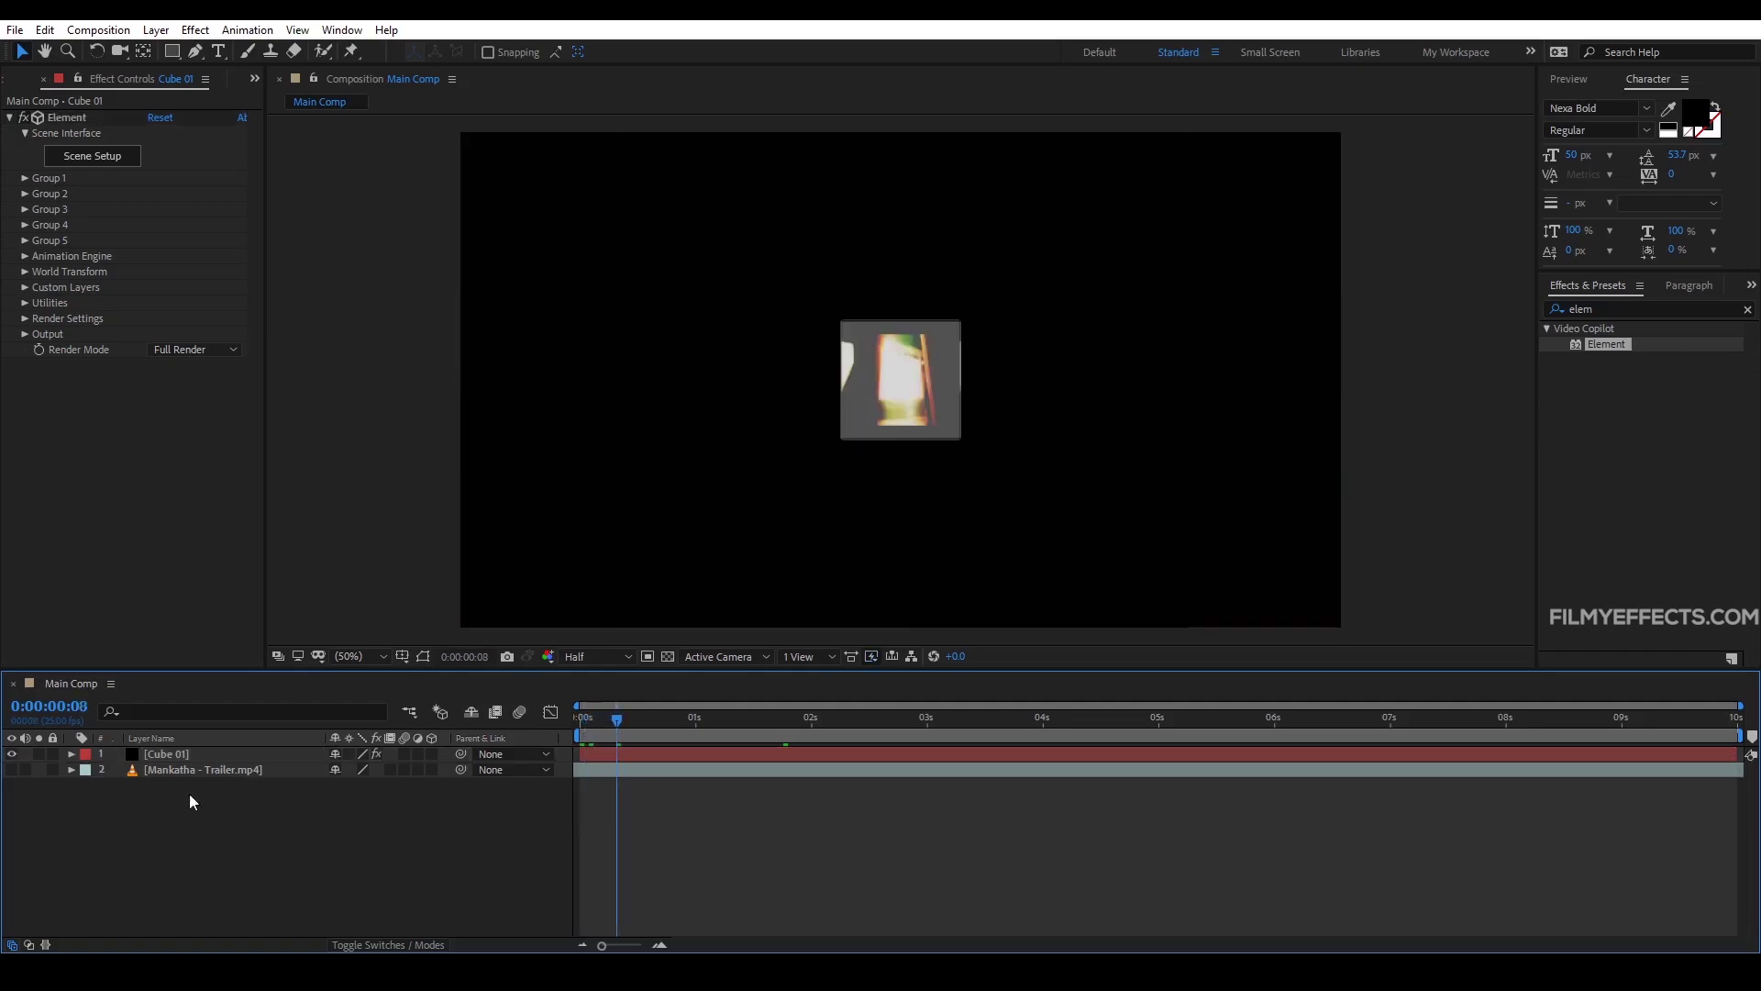
Step: Drag Pic 02.png from the Project panel into Main Comp, above Cube 01
click(19, 80)
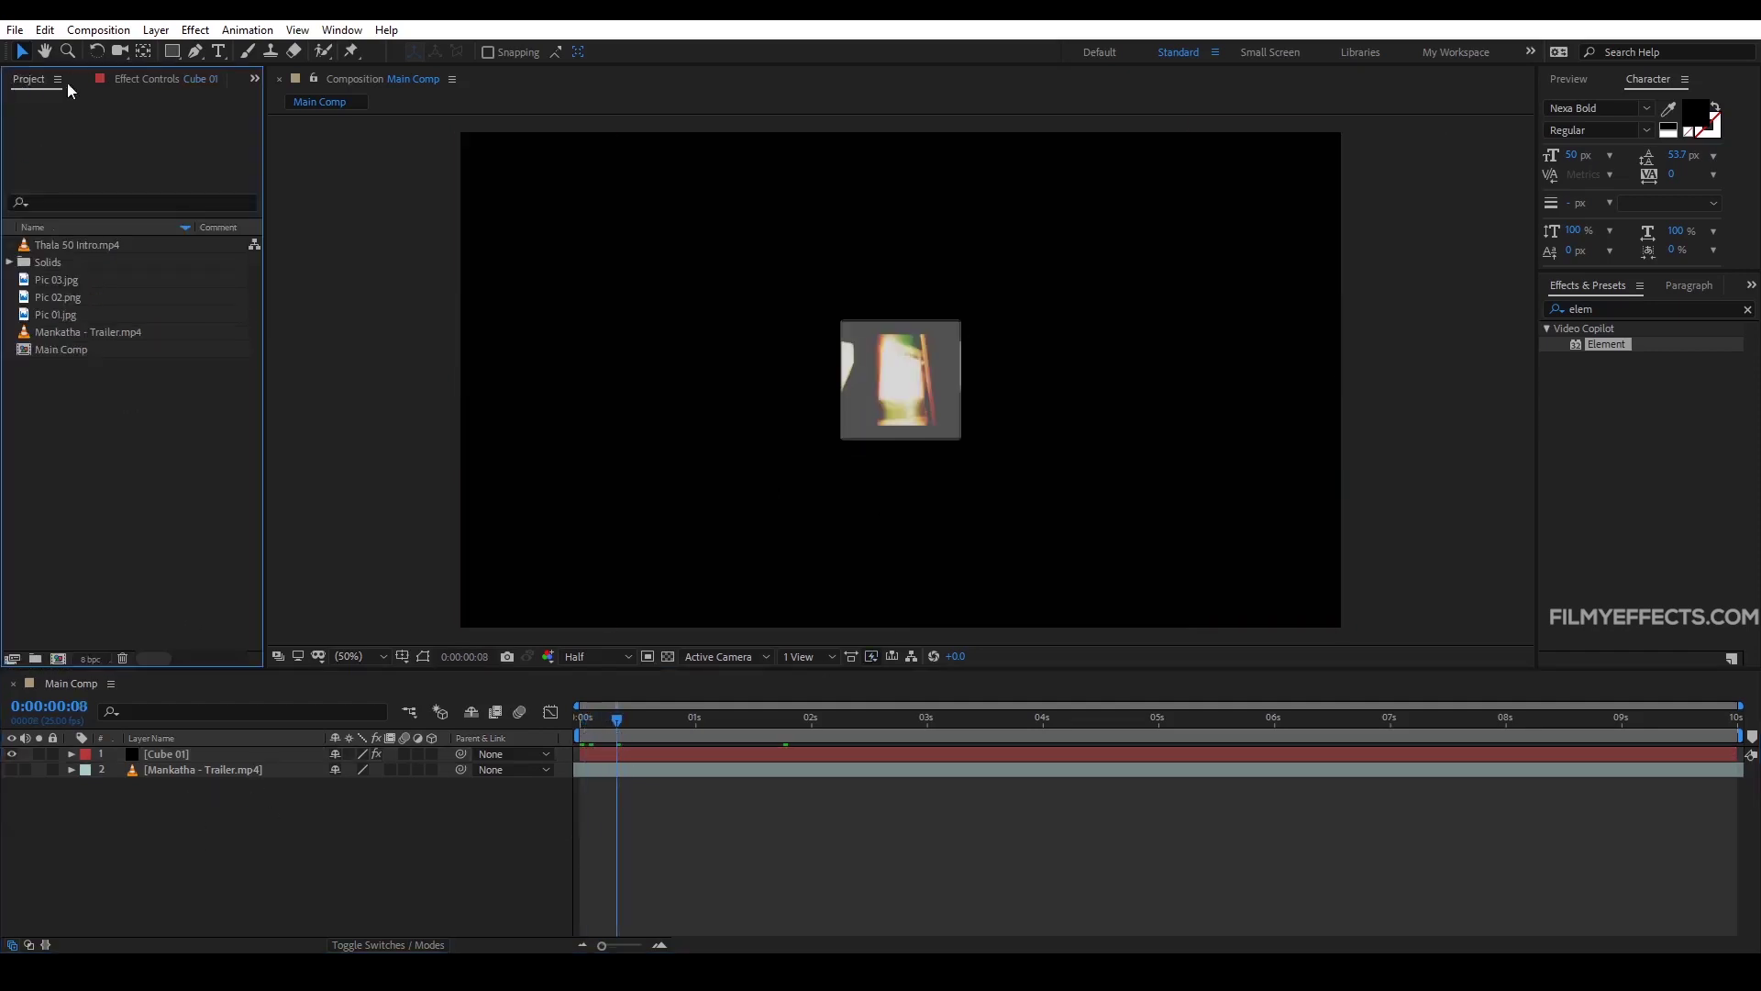
click(55, 317)
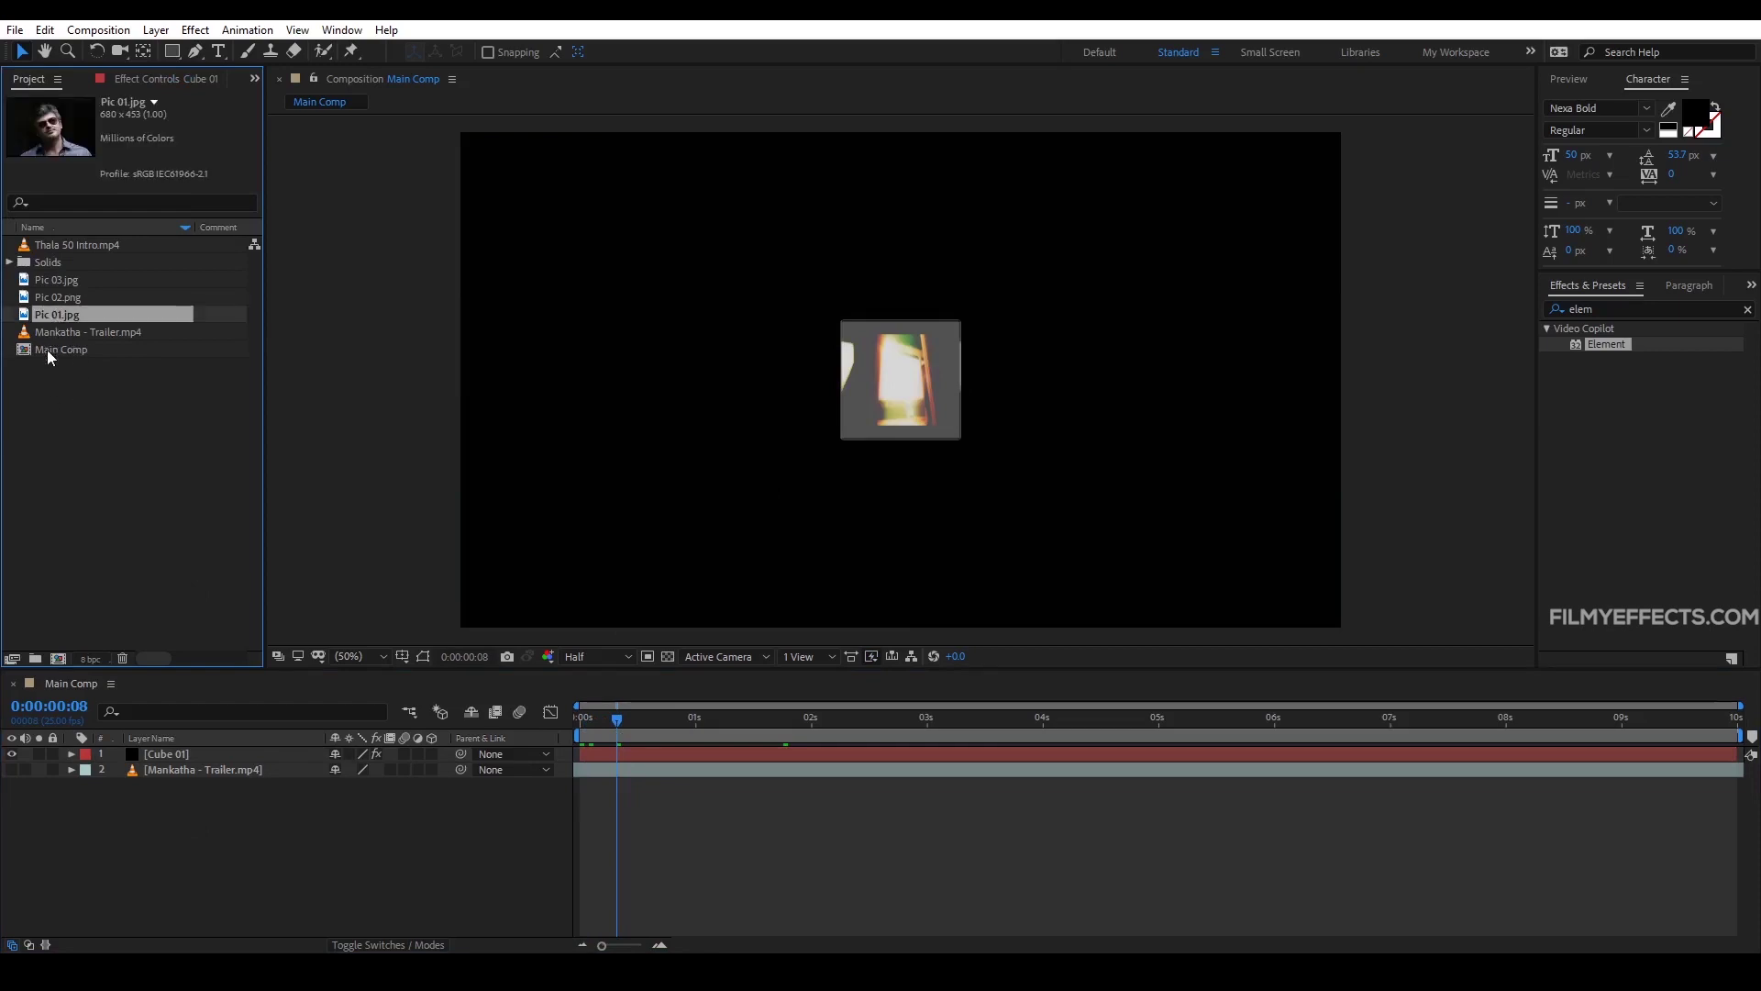
click(58, 297)
click(57, 279)
click(50, 297)
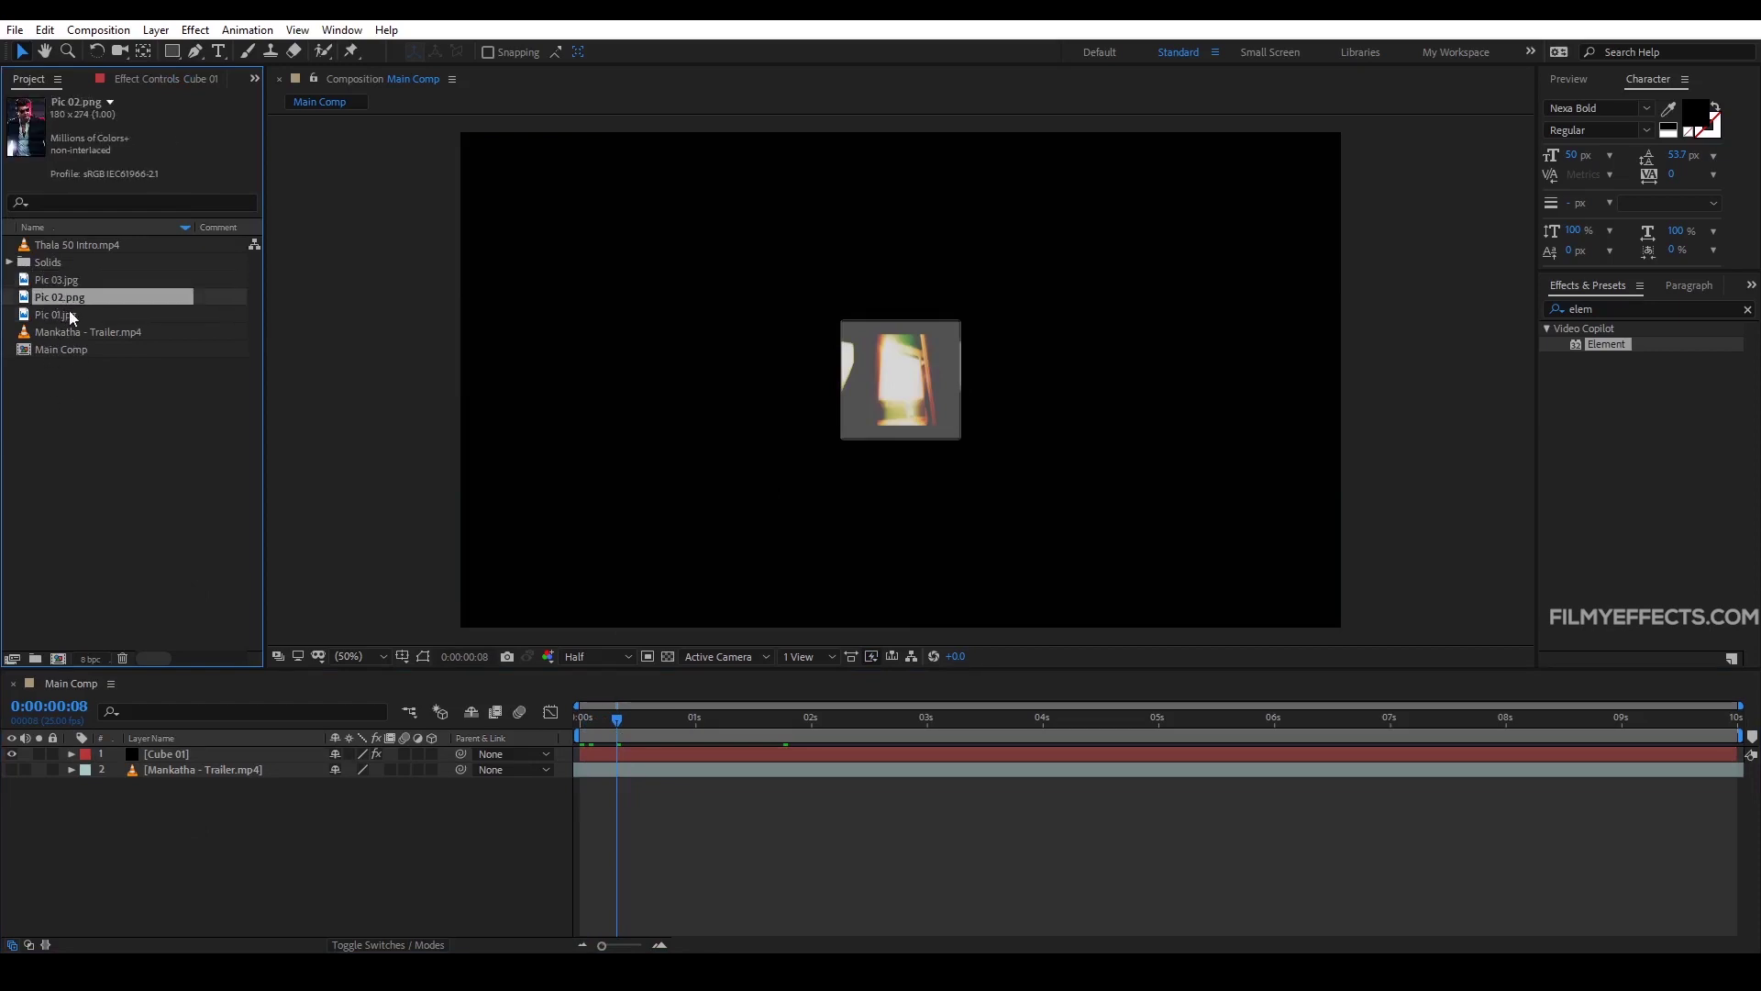
drag(47, 299, 169, 750)
click(348, 656)
click(358, 464)
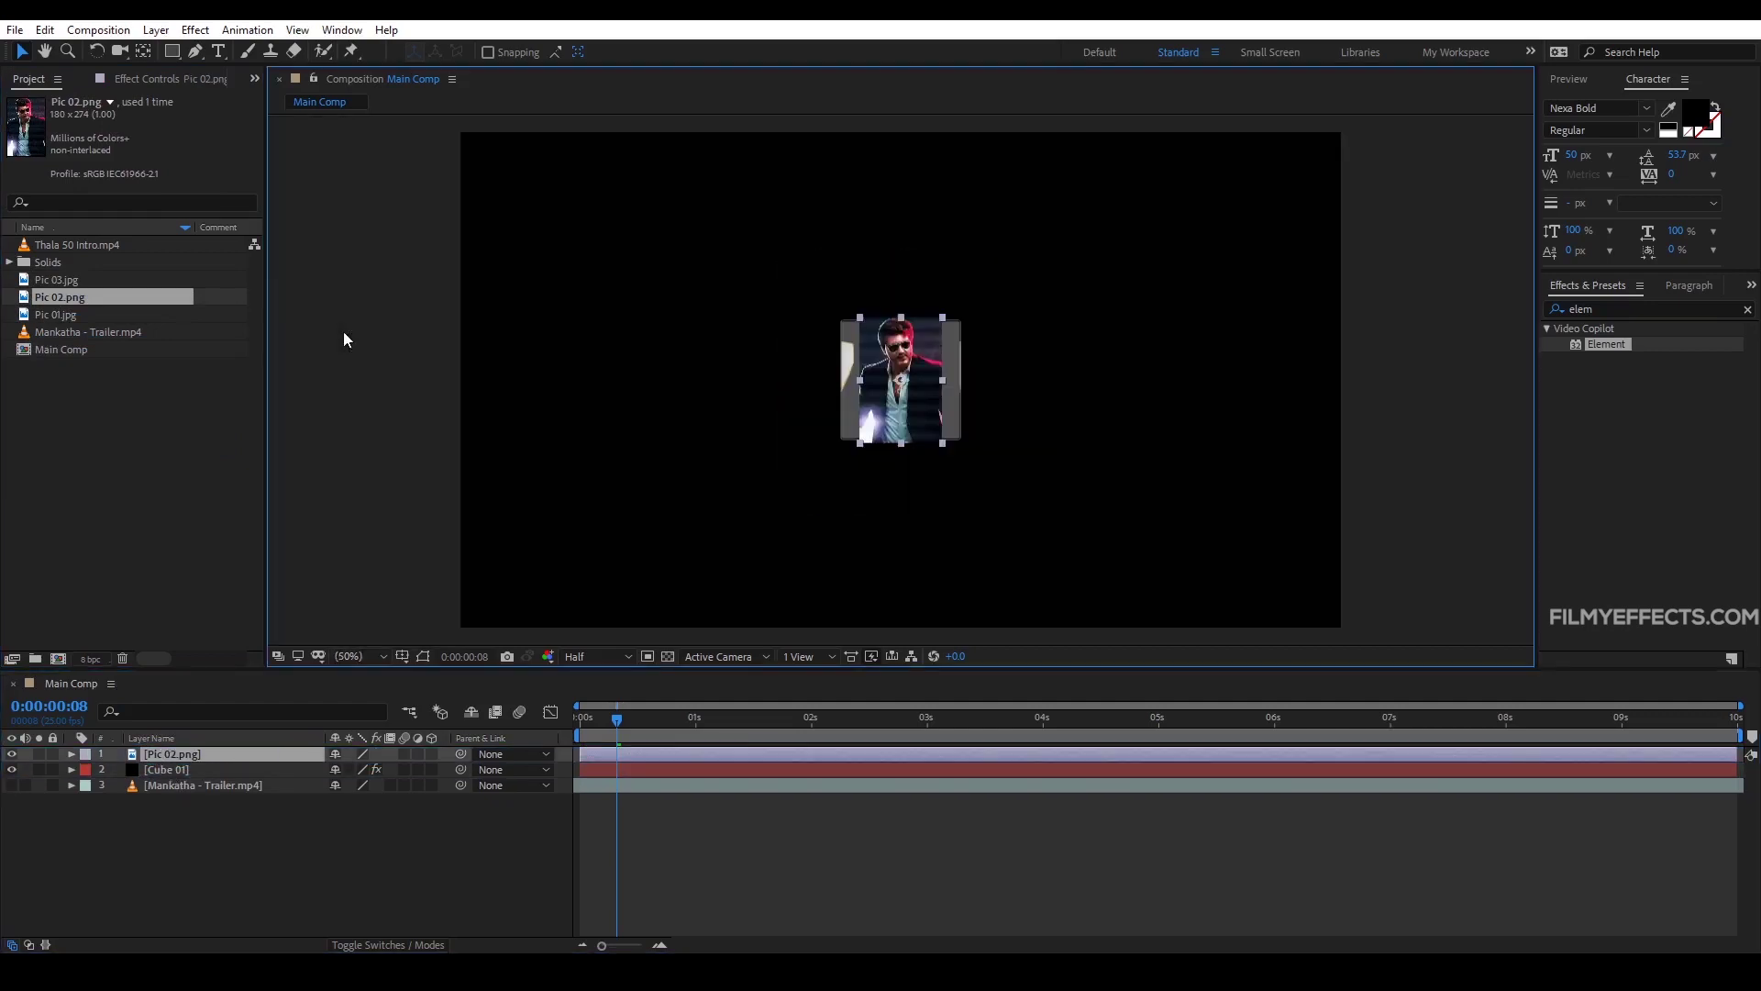
click(173, 775)
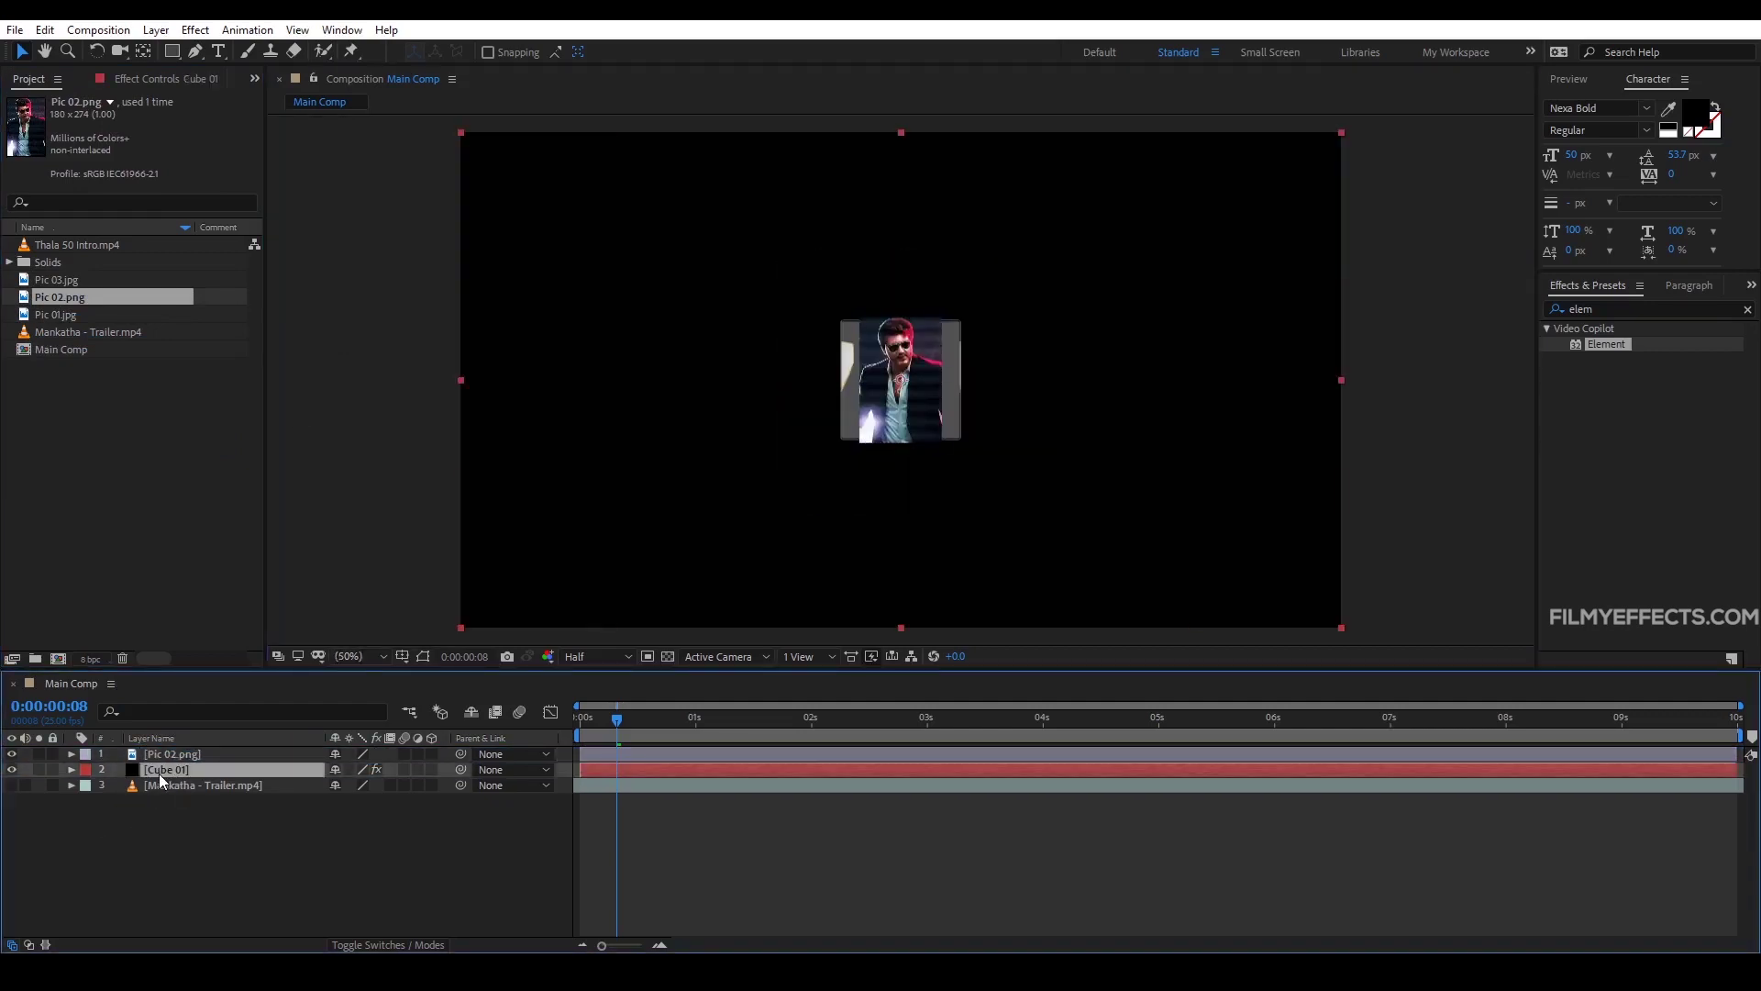
Step: Duplicate the Cube 01 layer and hide the Pic 02.png layer
key(ctrl+d)
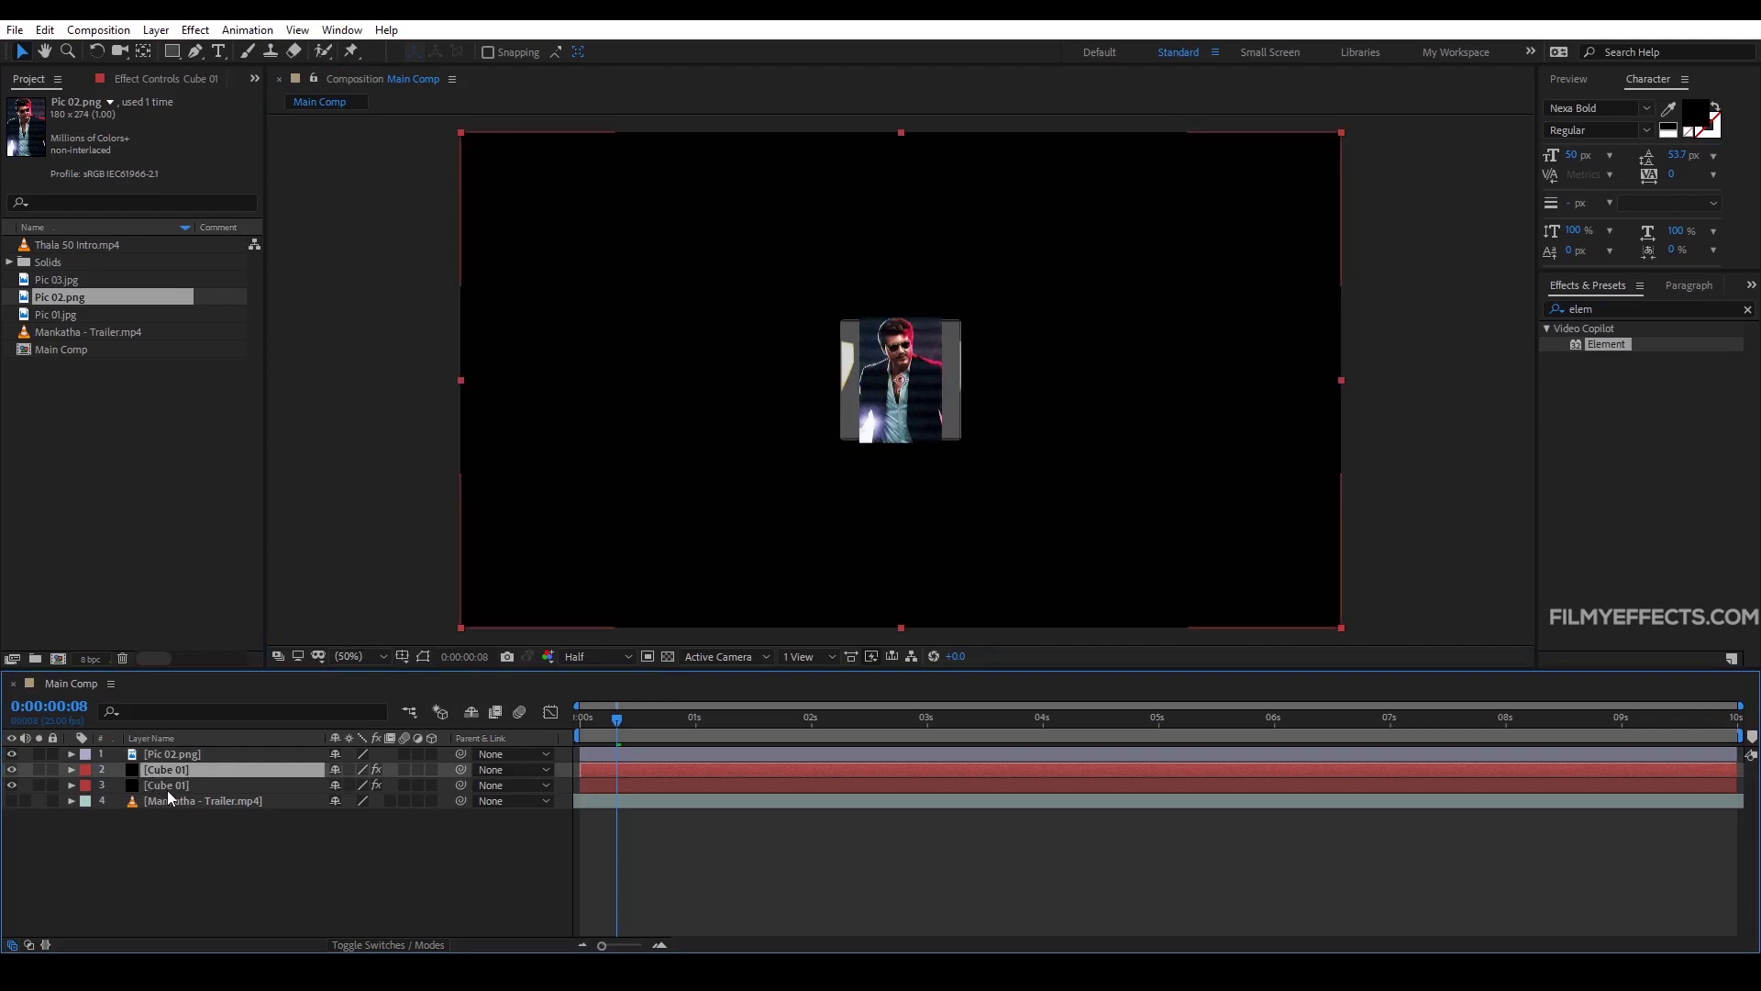
click(166, 785)
click(44, 29)
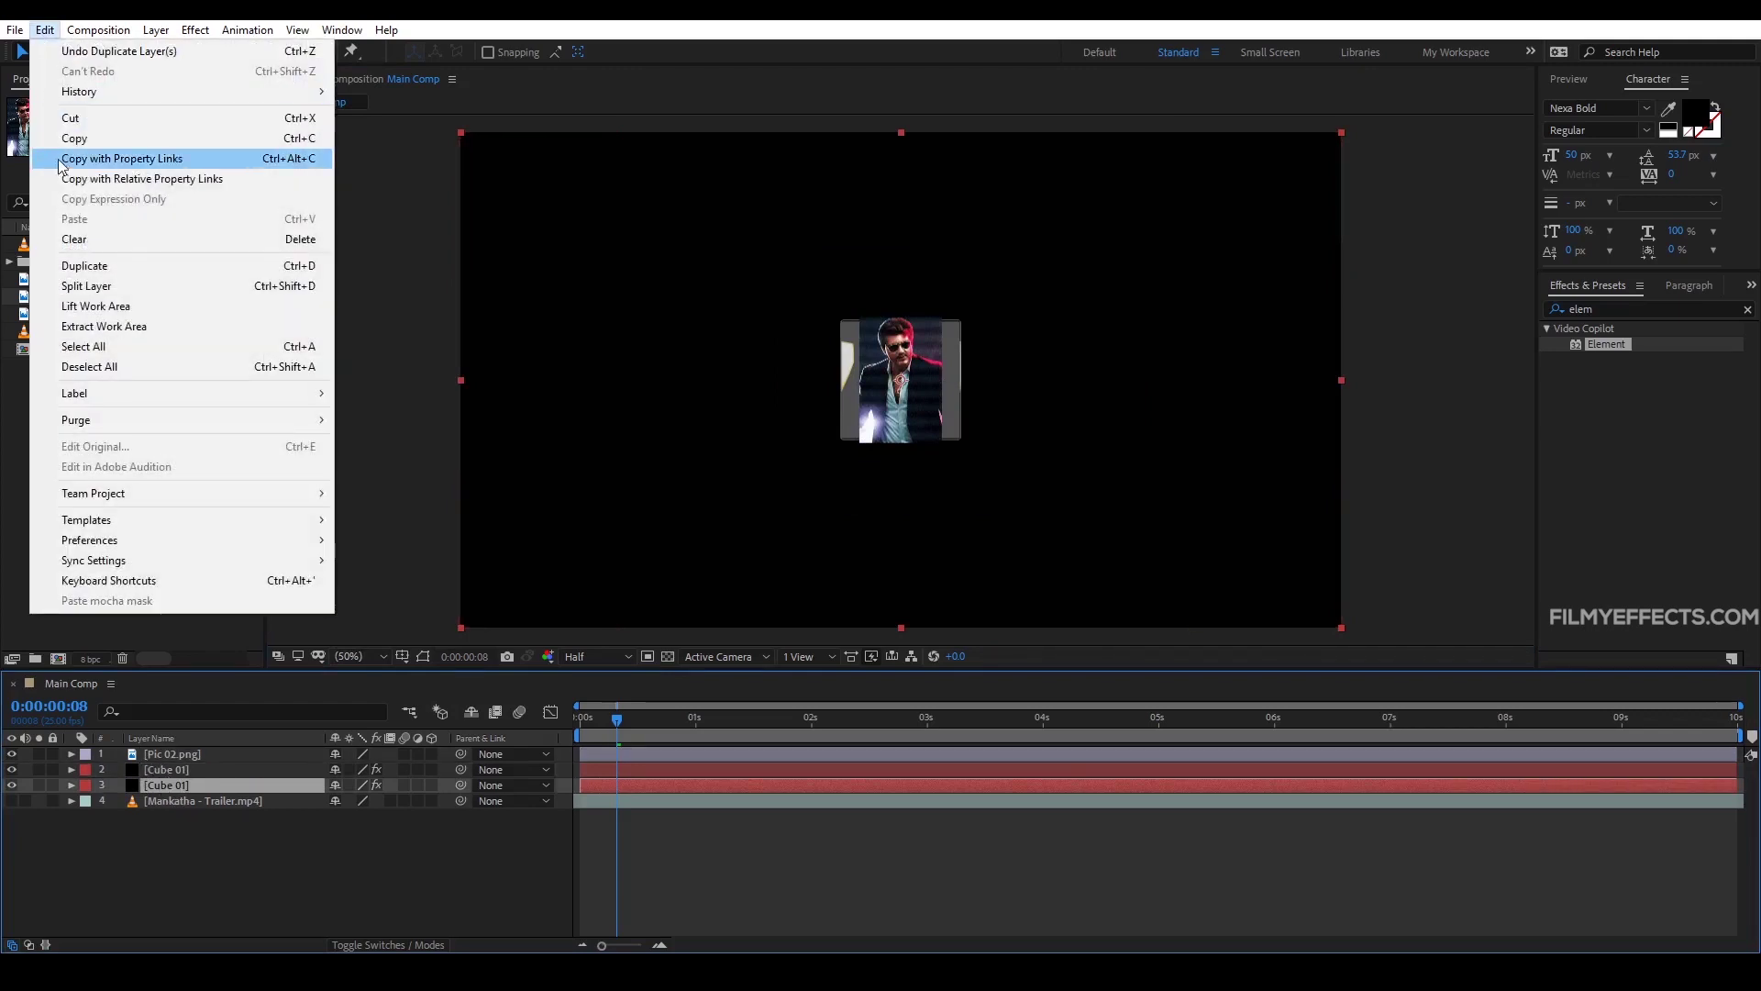
click(162, 839)
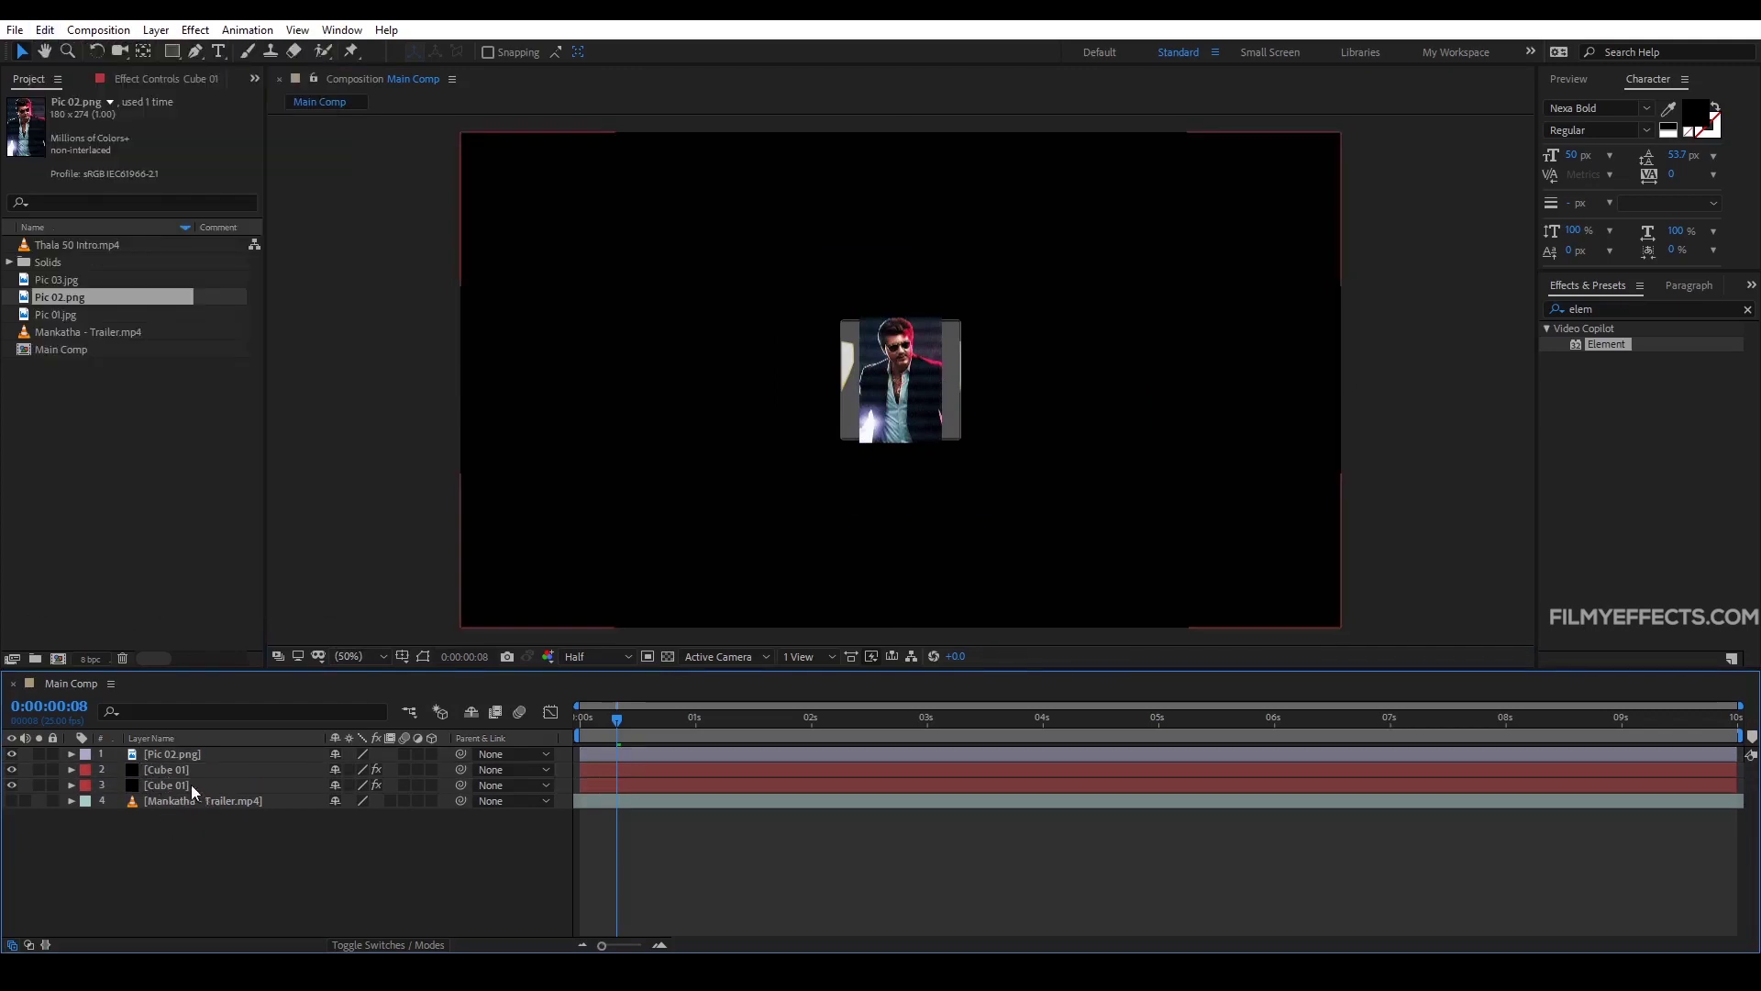
click(190, 775)
click(191, 818)
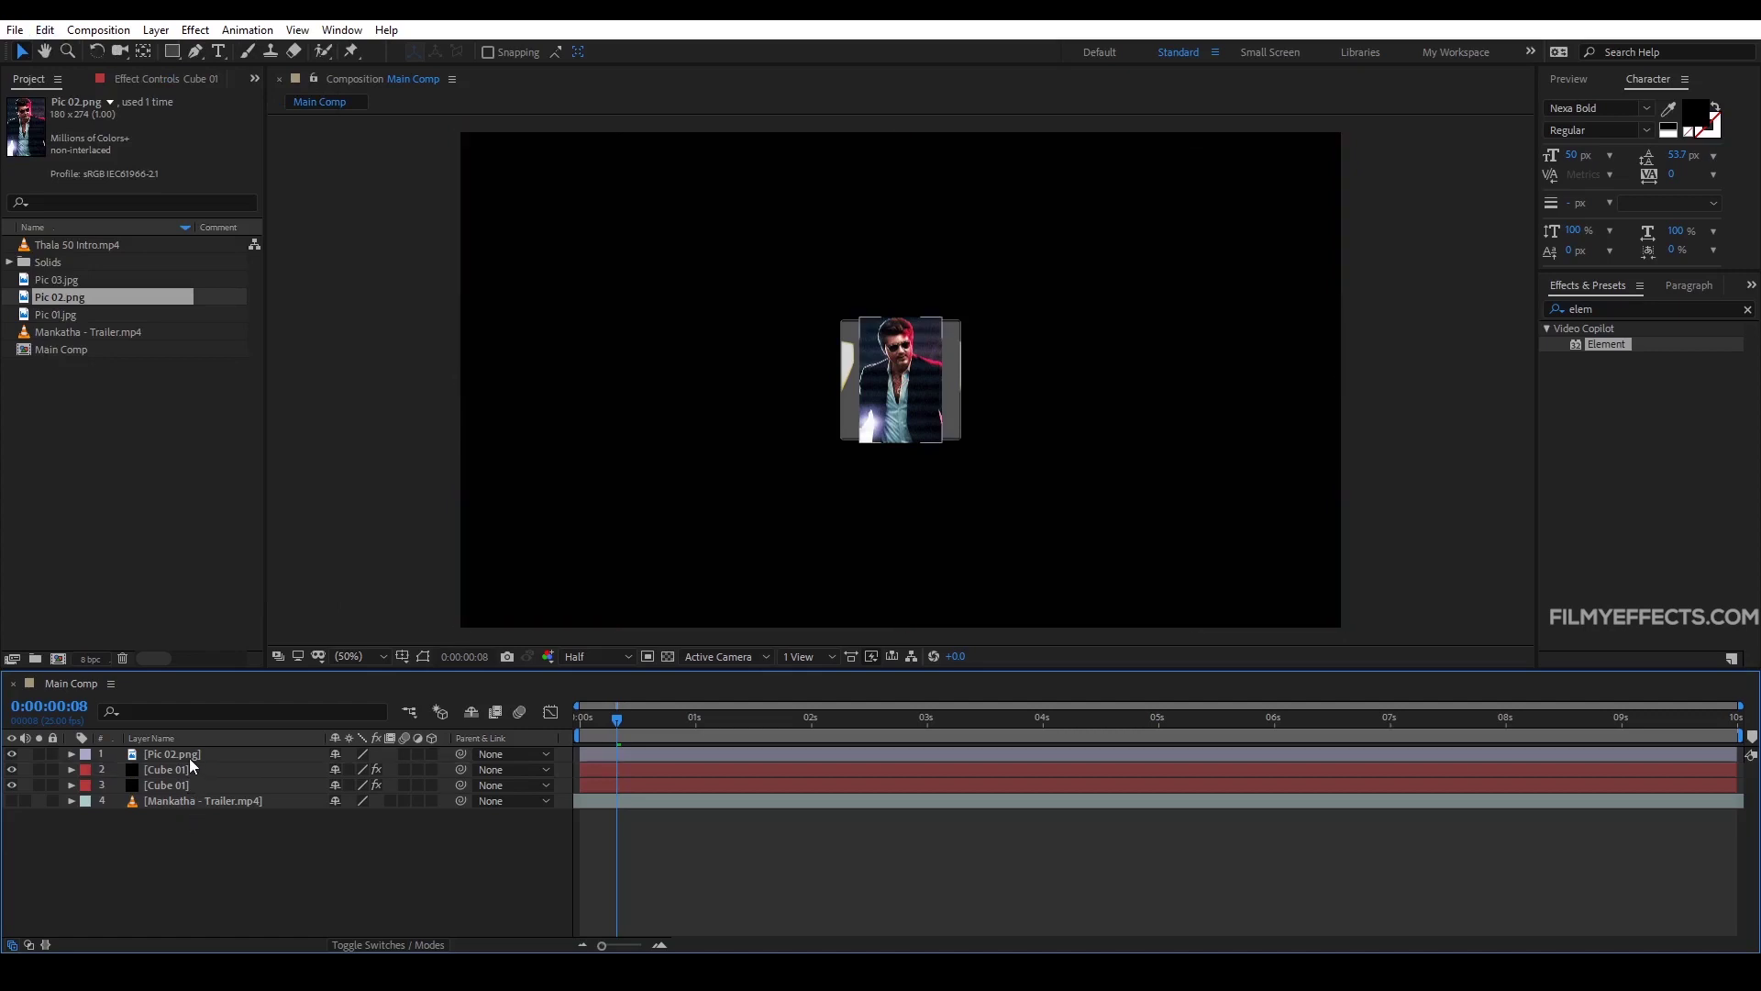
click(189, 757)
click(13, 754)
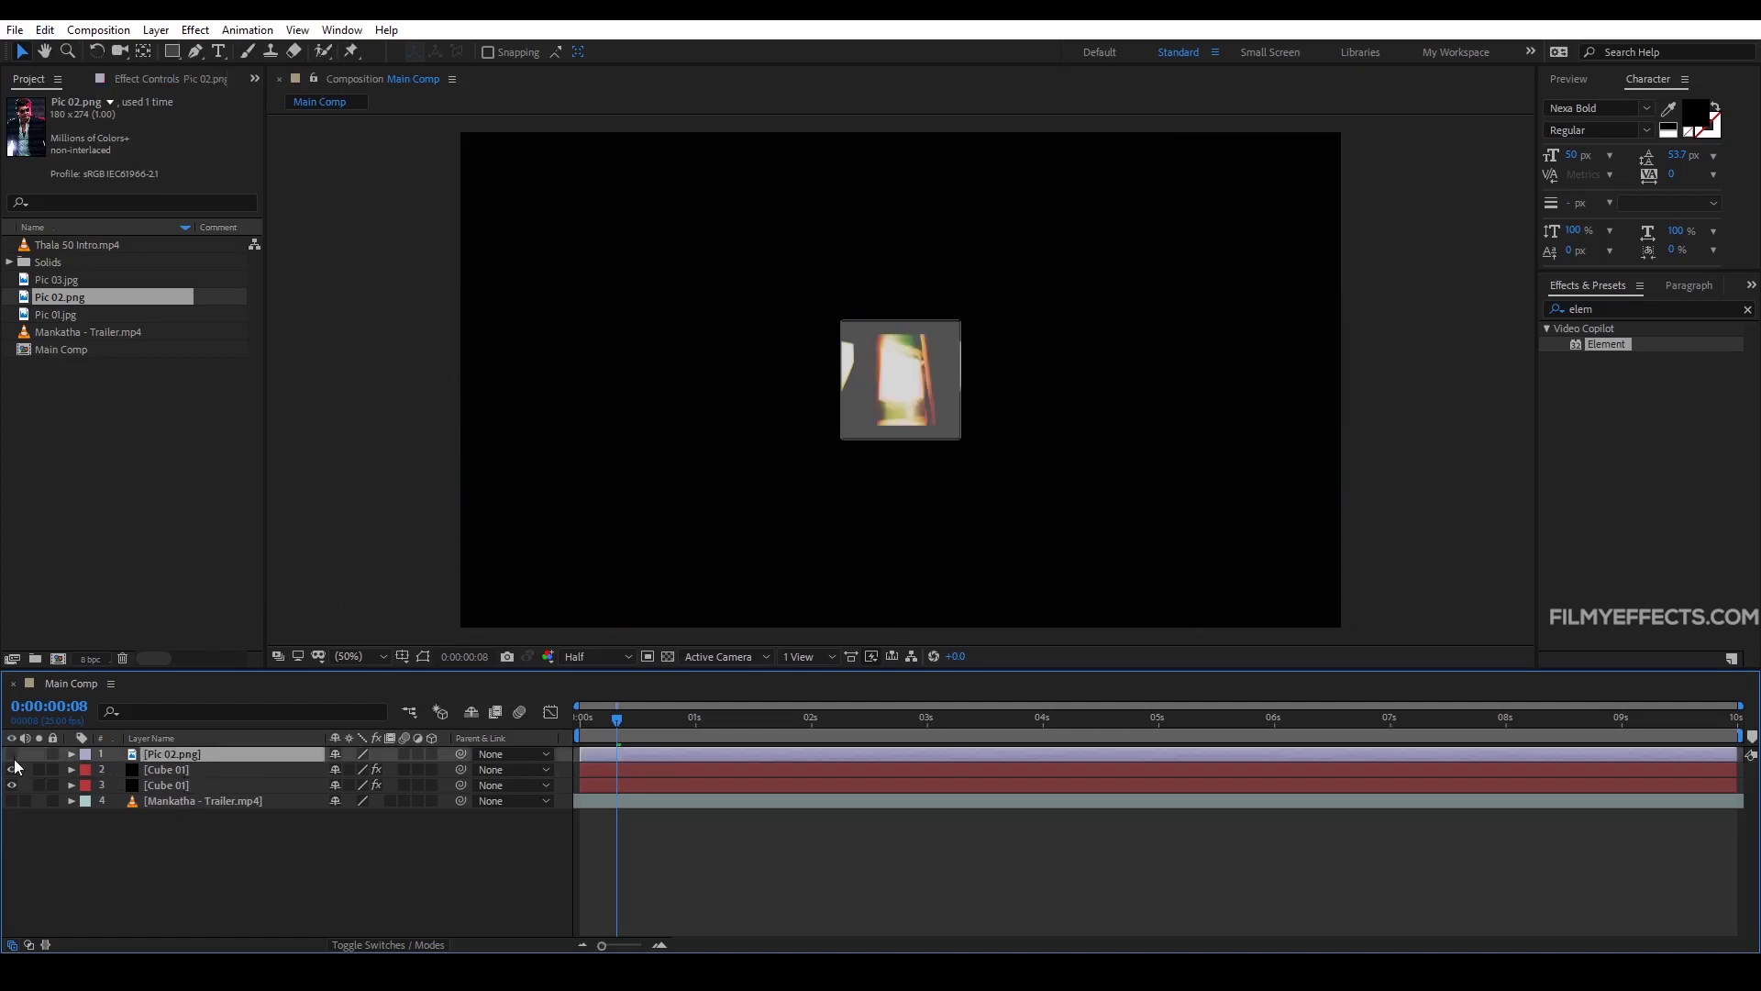
Step: Rename the duplicated cube layer to 'Cube 02'
click(167, 775)
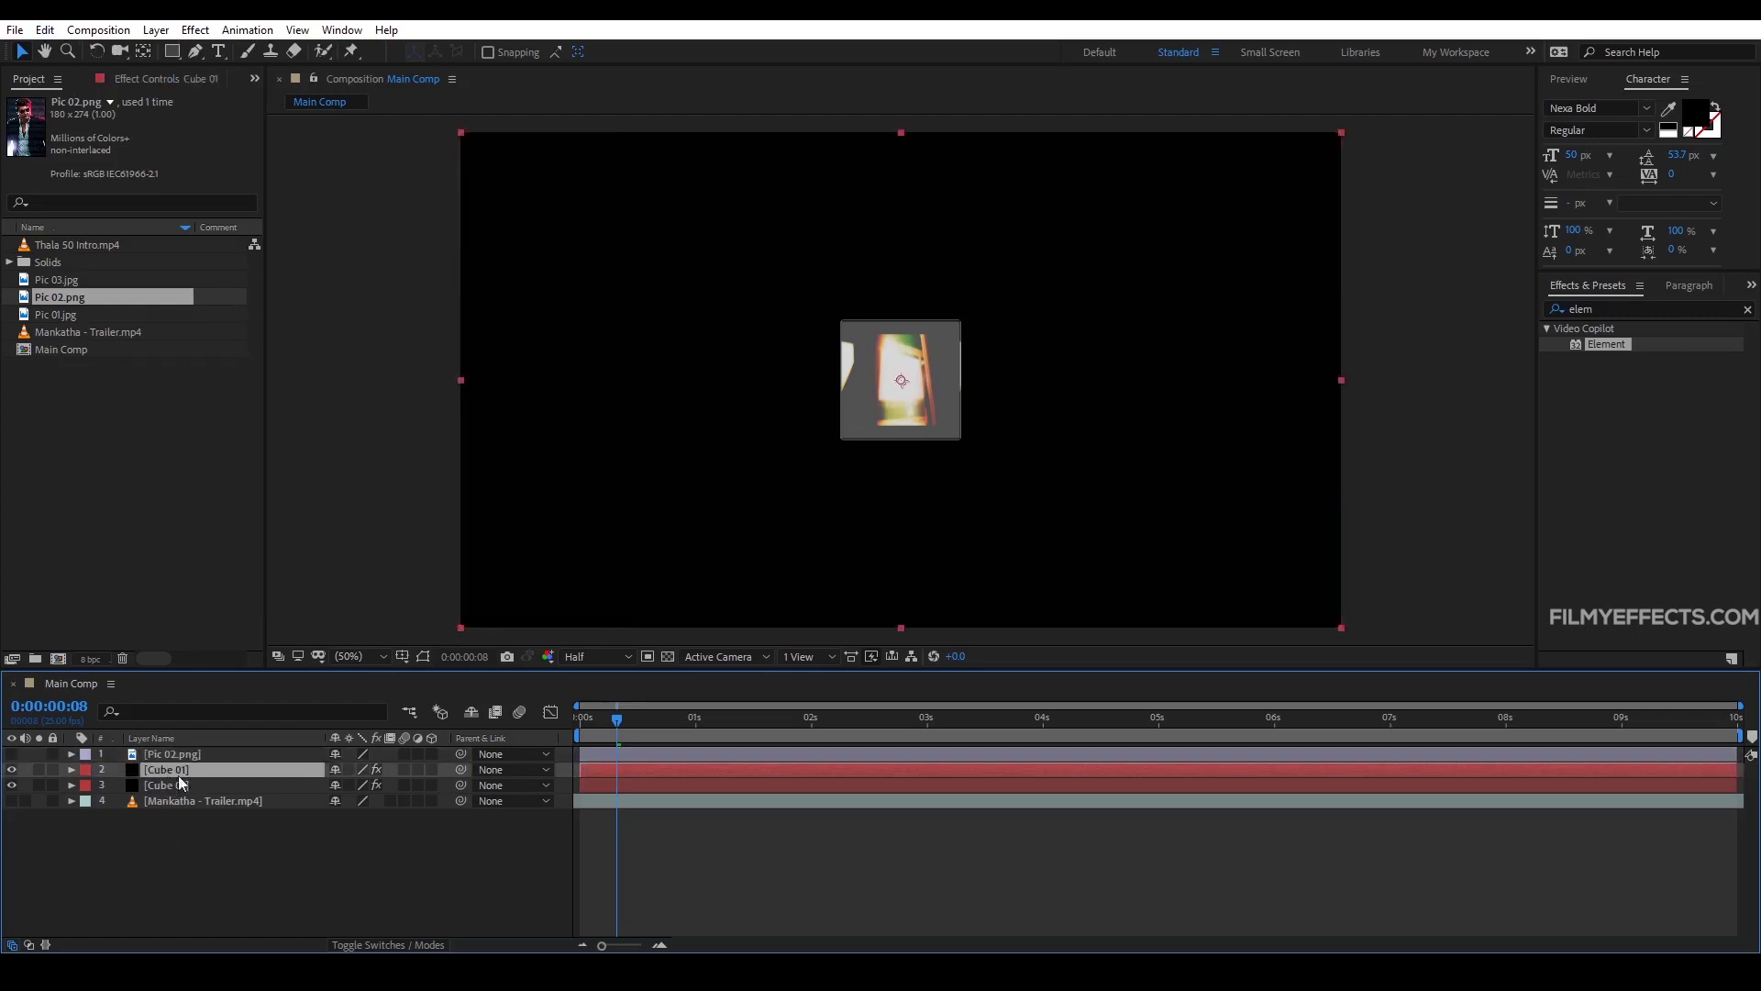
key(Return)
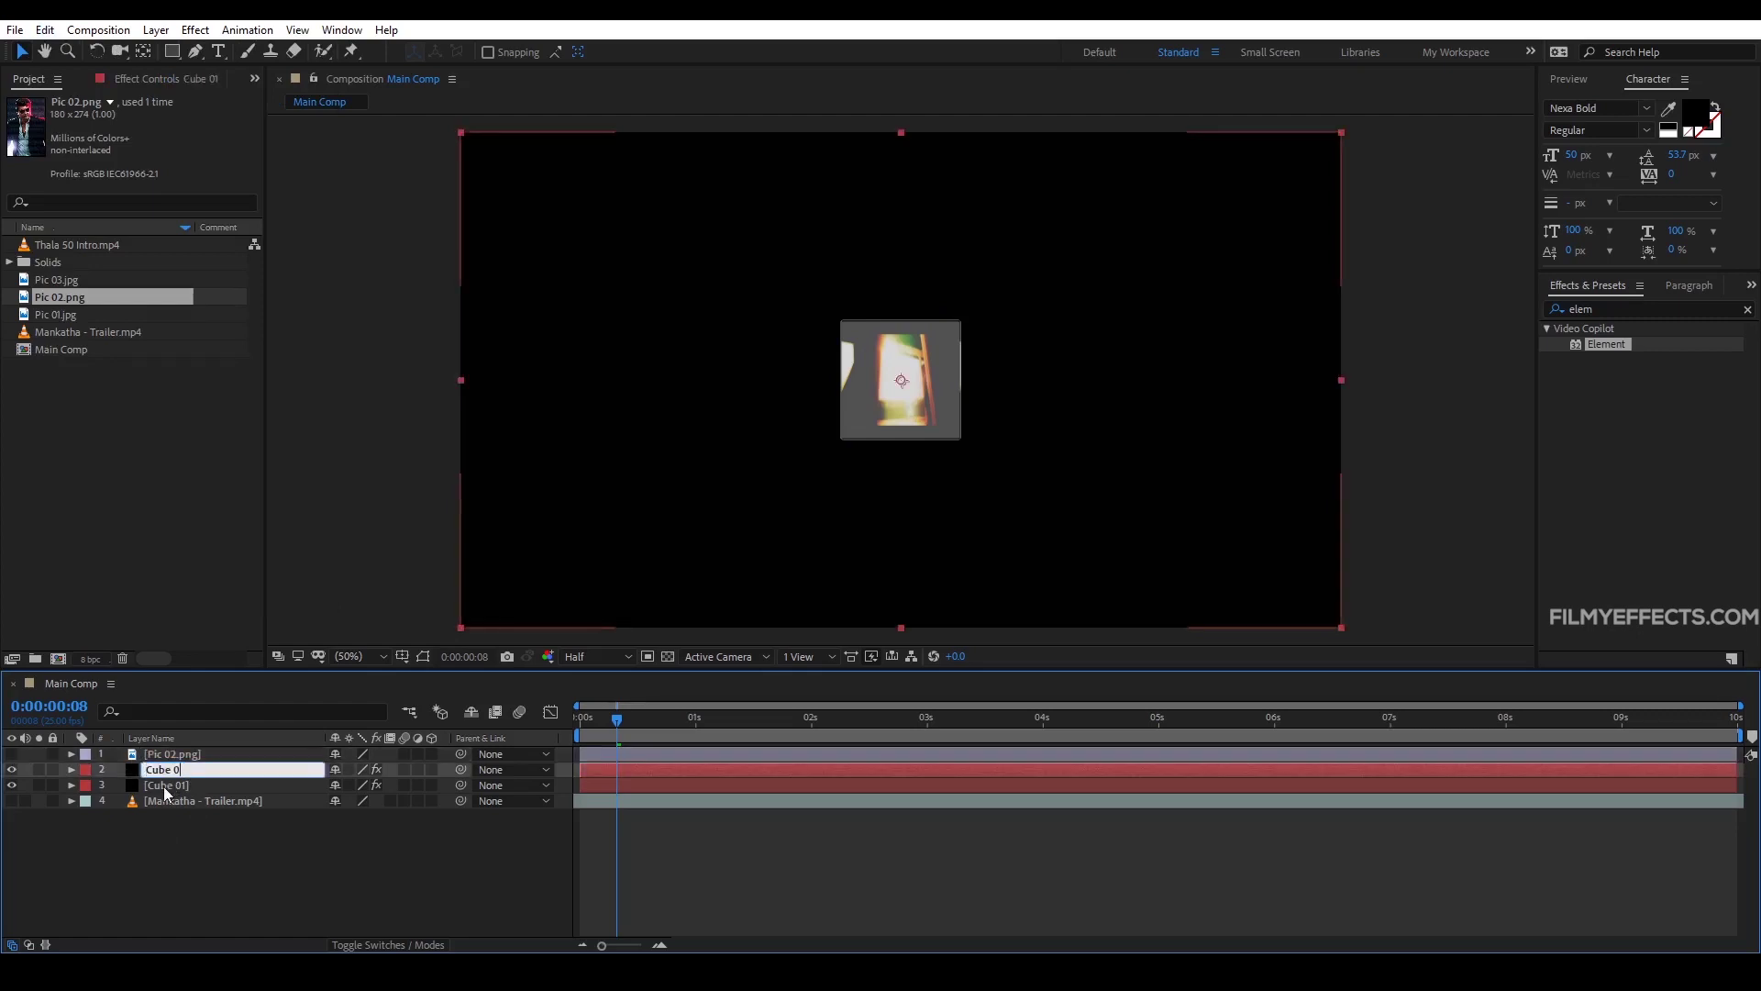
text(Cube 02)
key(Return)
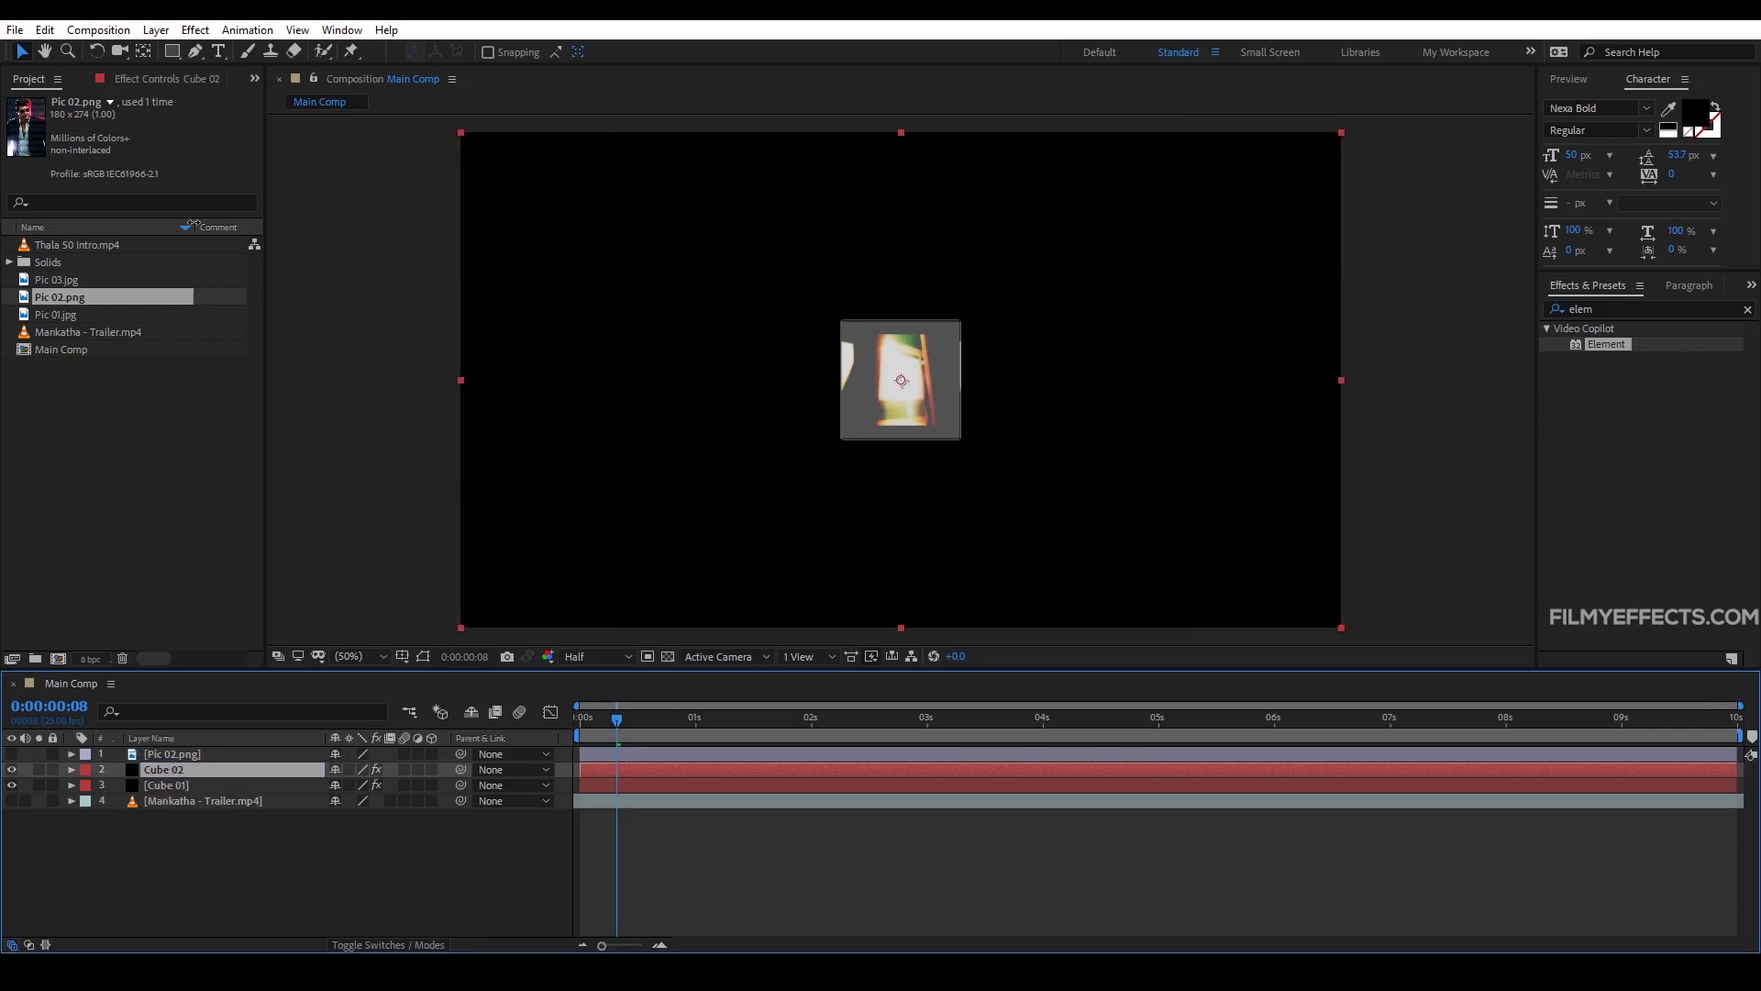
click(141, 77)
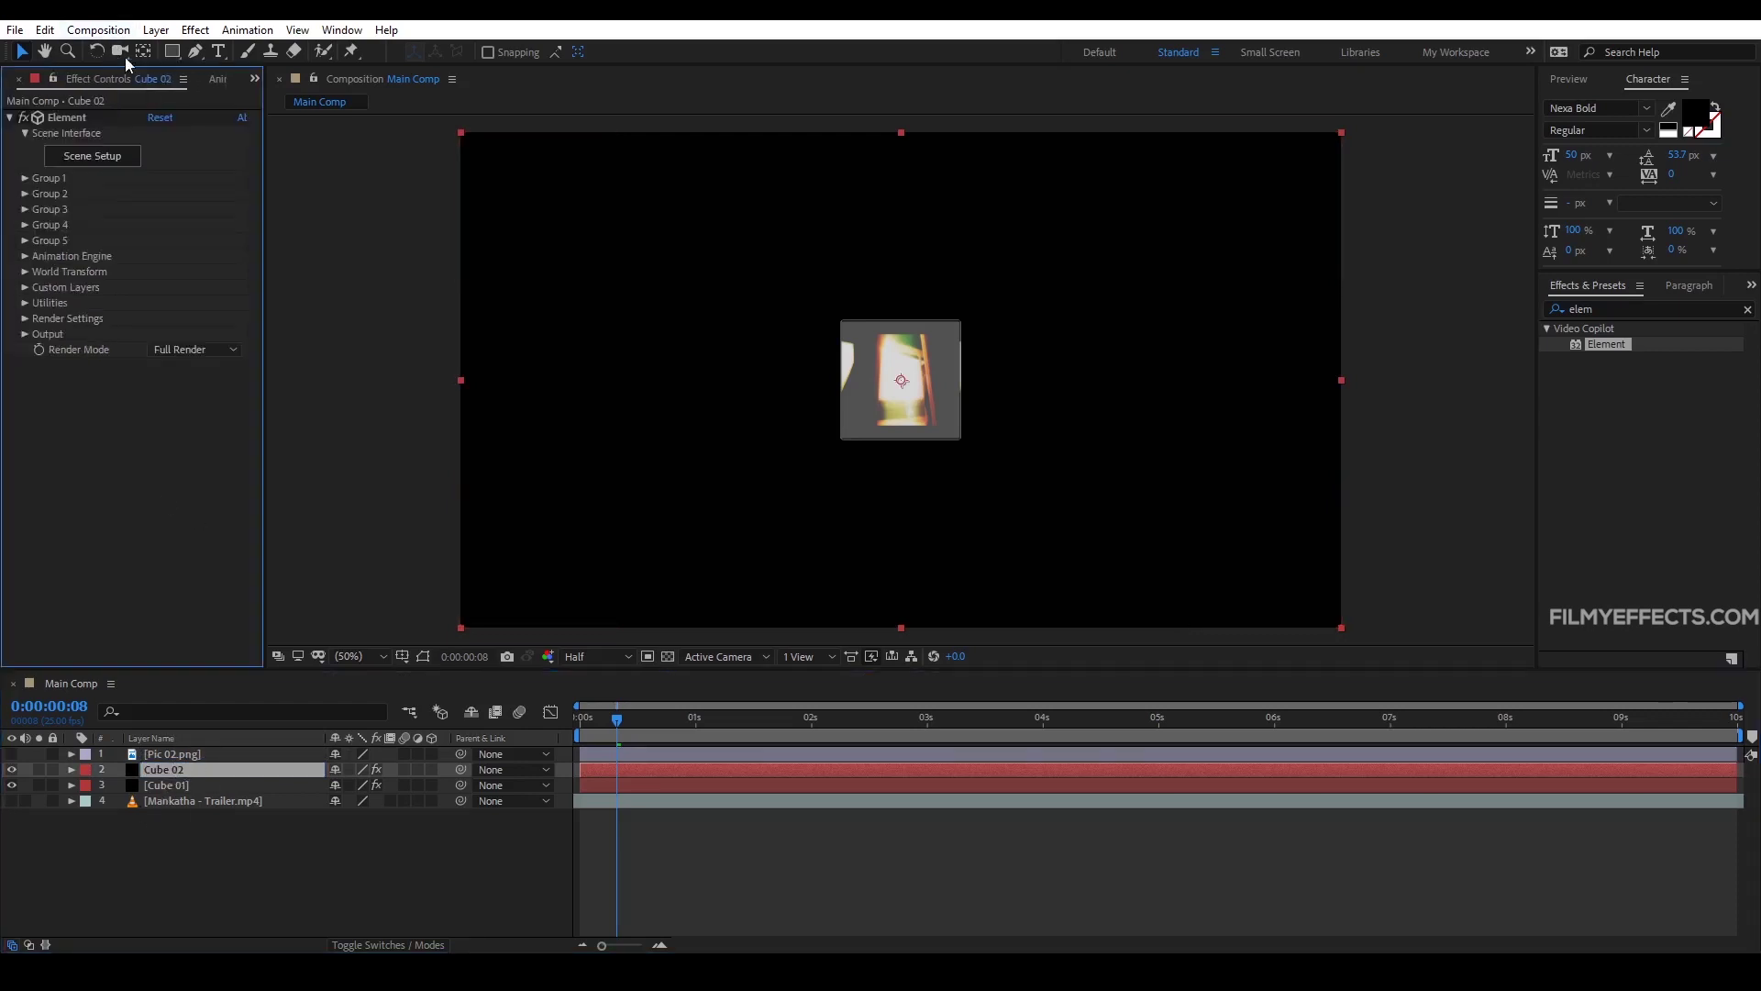
Step: Set Cube 02's Custom Texture Maps Layer 1 to Pic 02.png
click(247, 745)
click(24, 287)
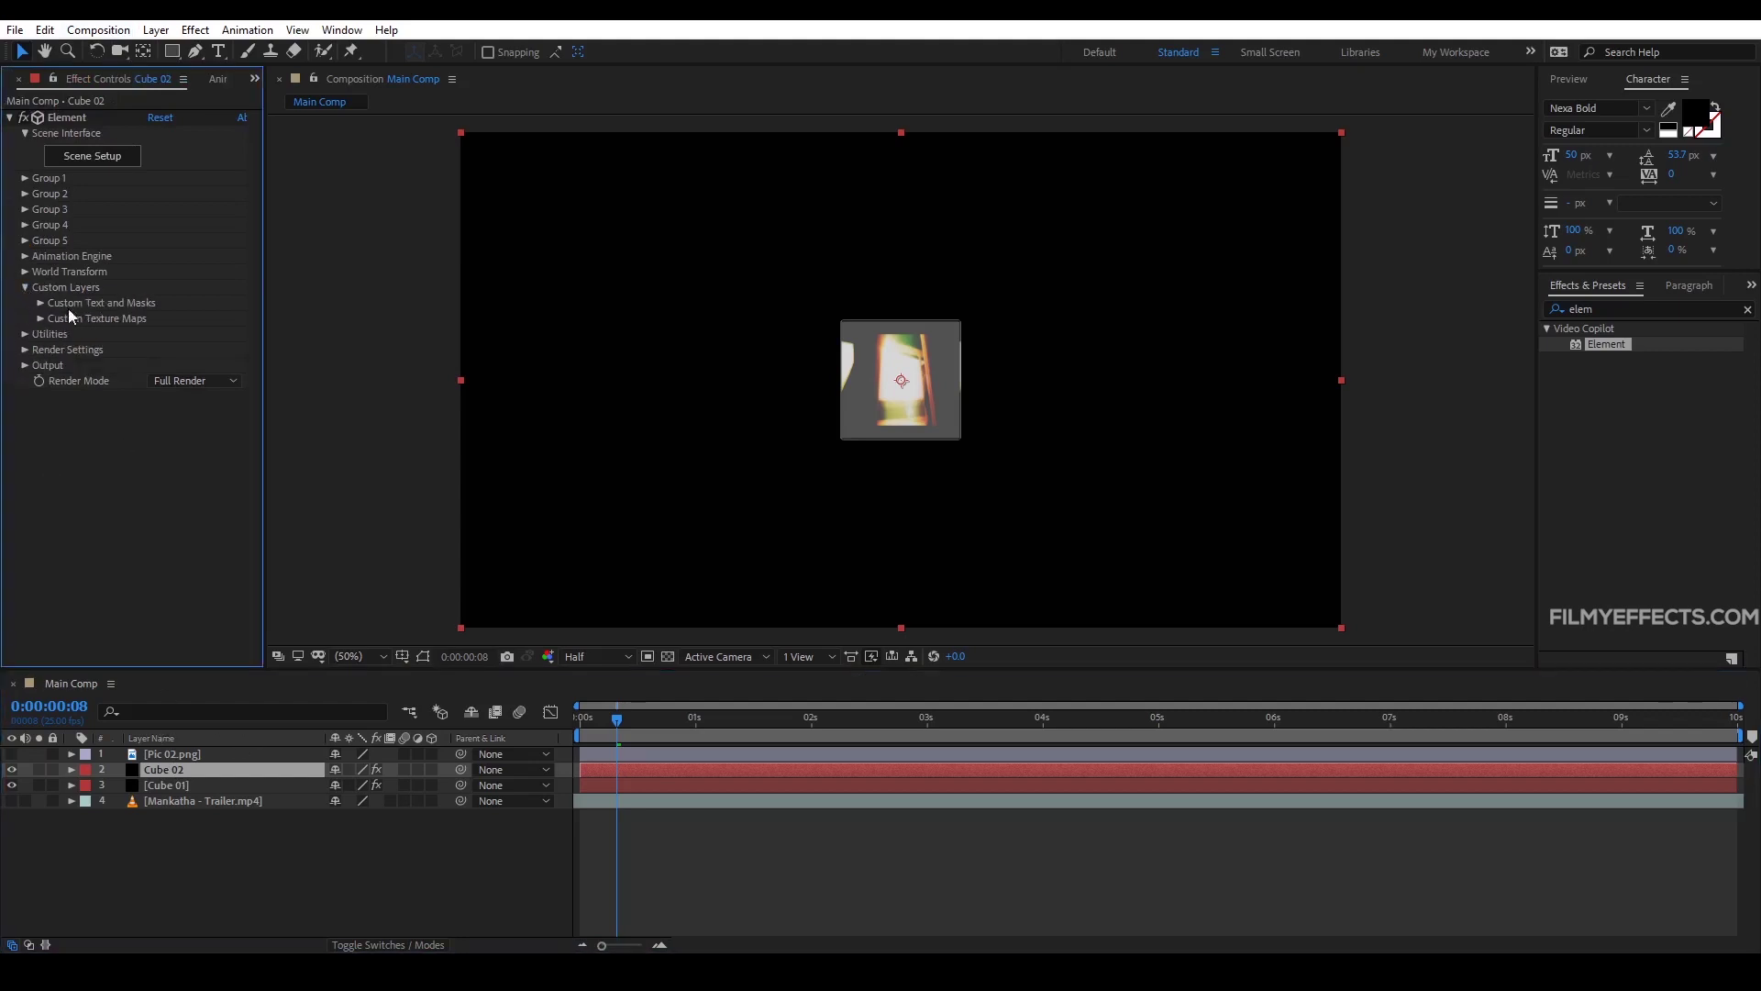
click(38, 319)
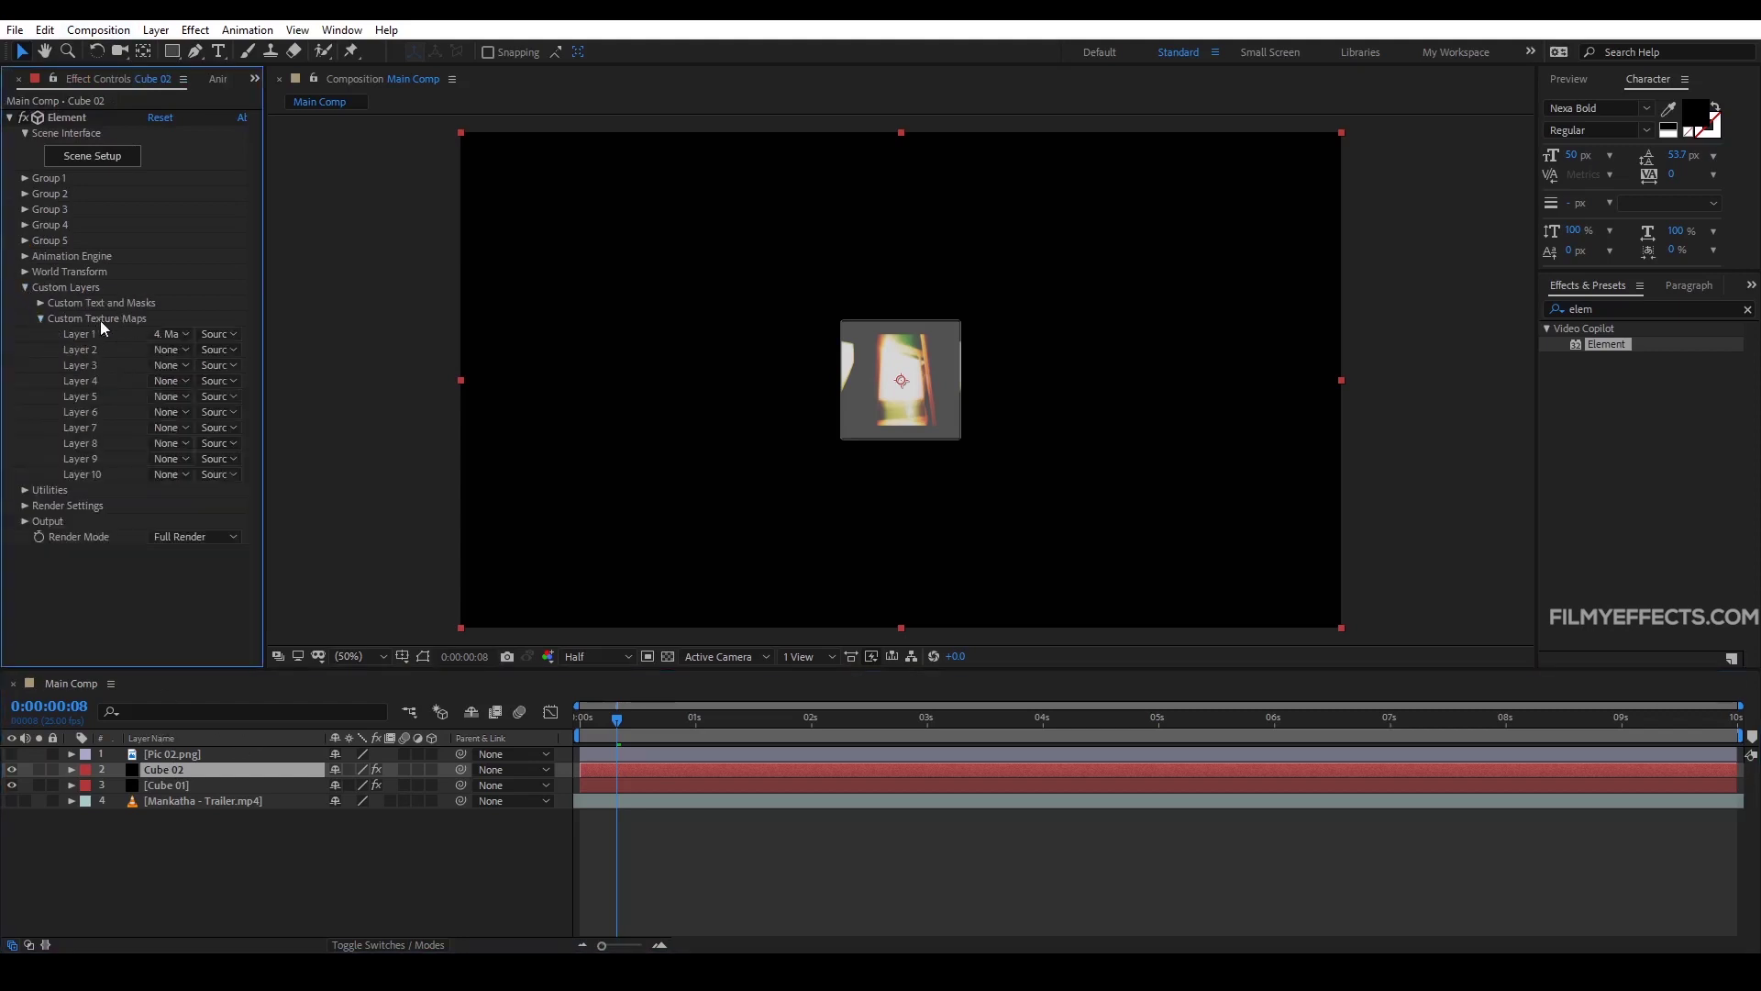
click(173, 334)
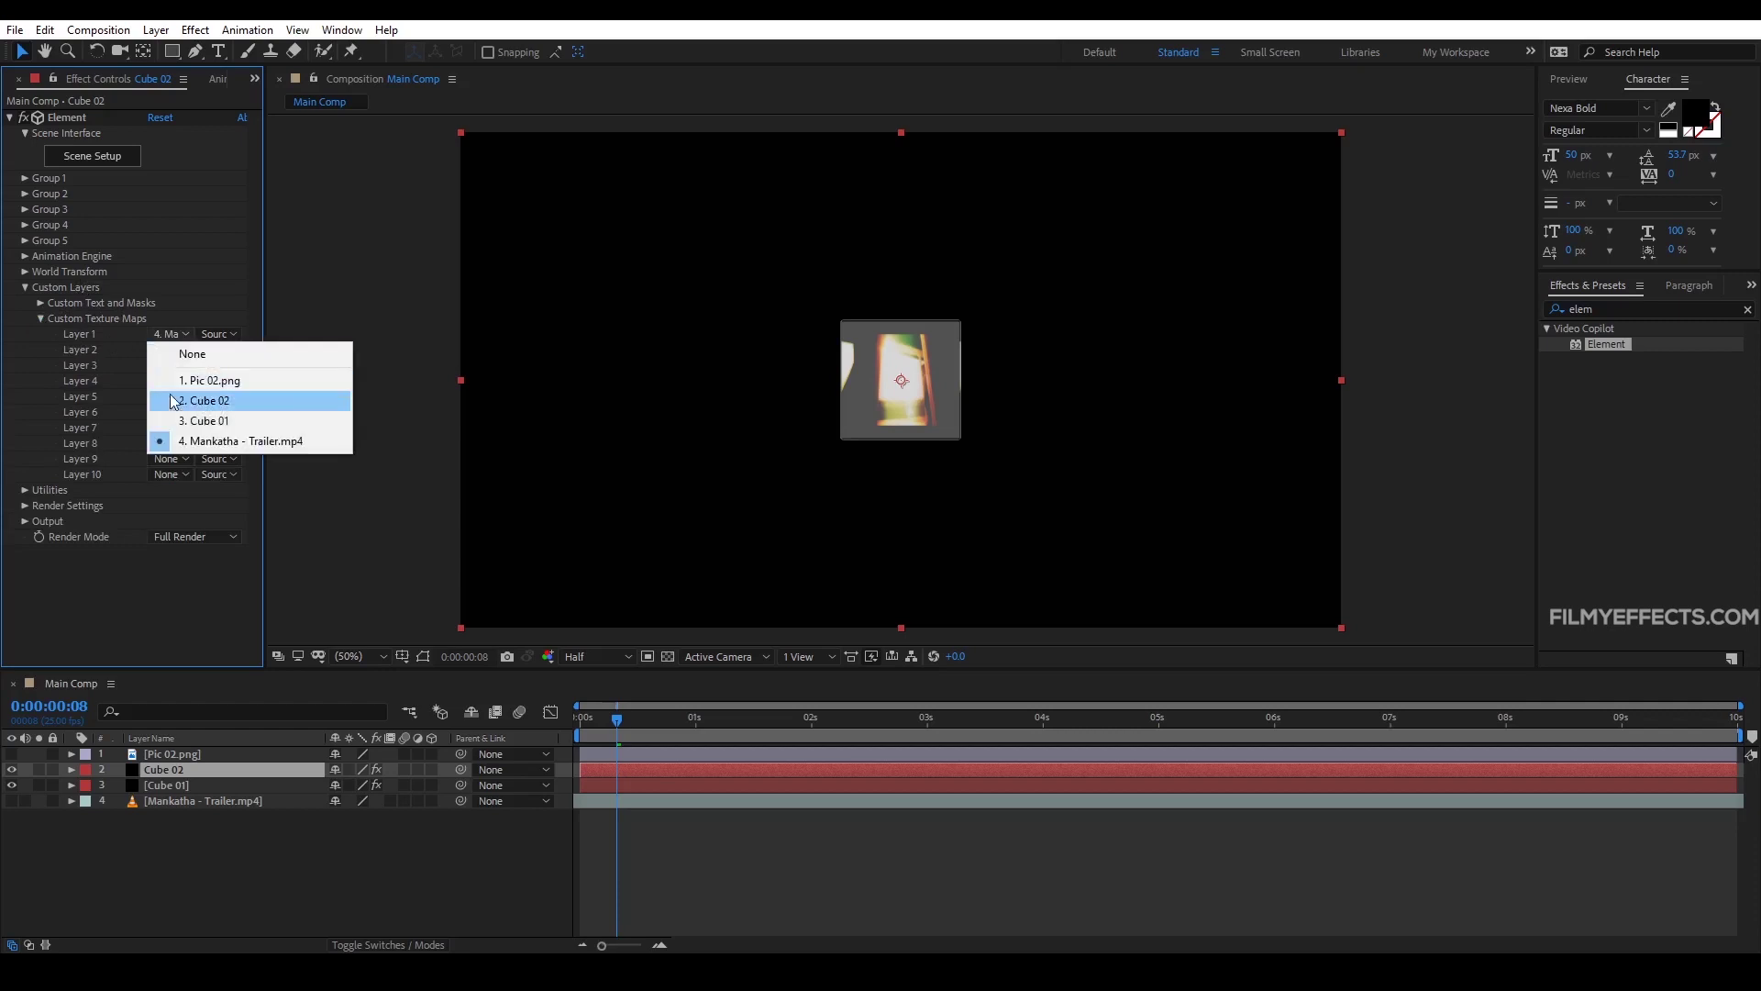
click(227, 384)
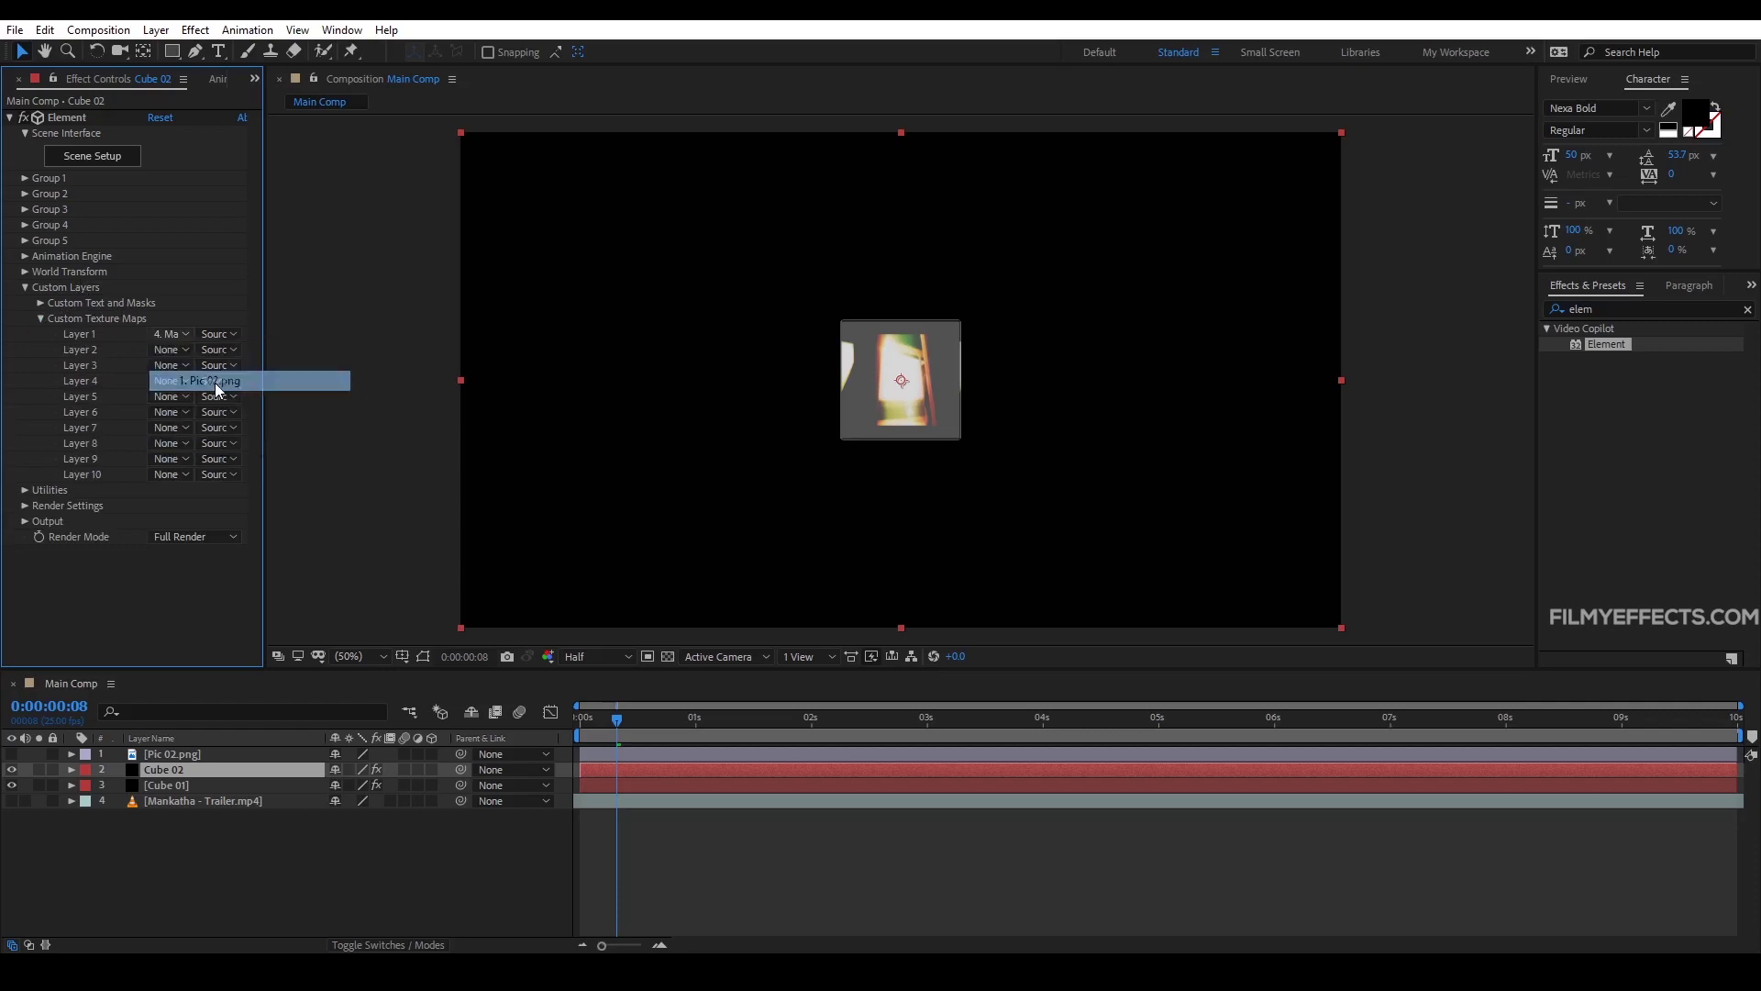
Step: Compare Cube 01's and Cube 02's Element texture settings
click(114, 812)
click(193, 774)
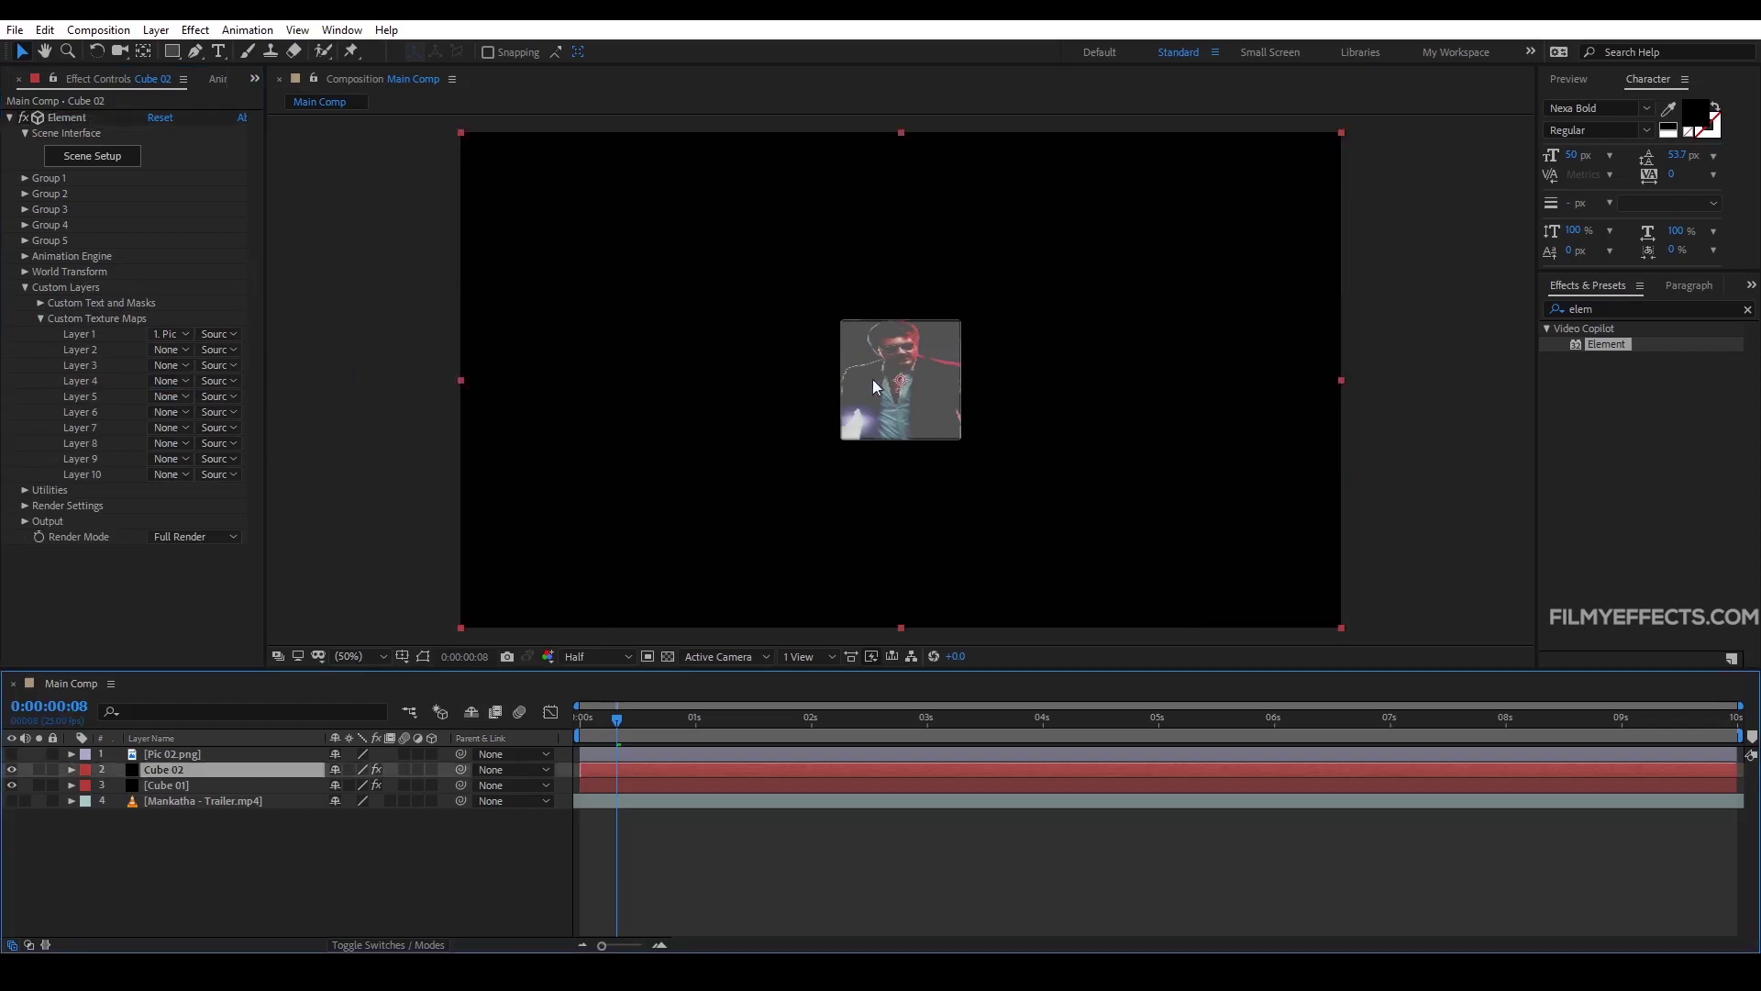
click(178, 784)
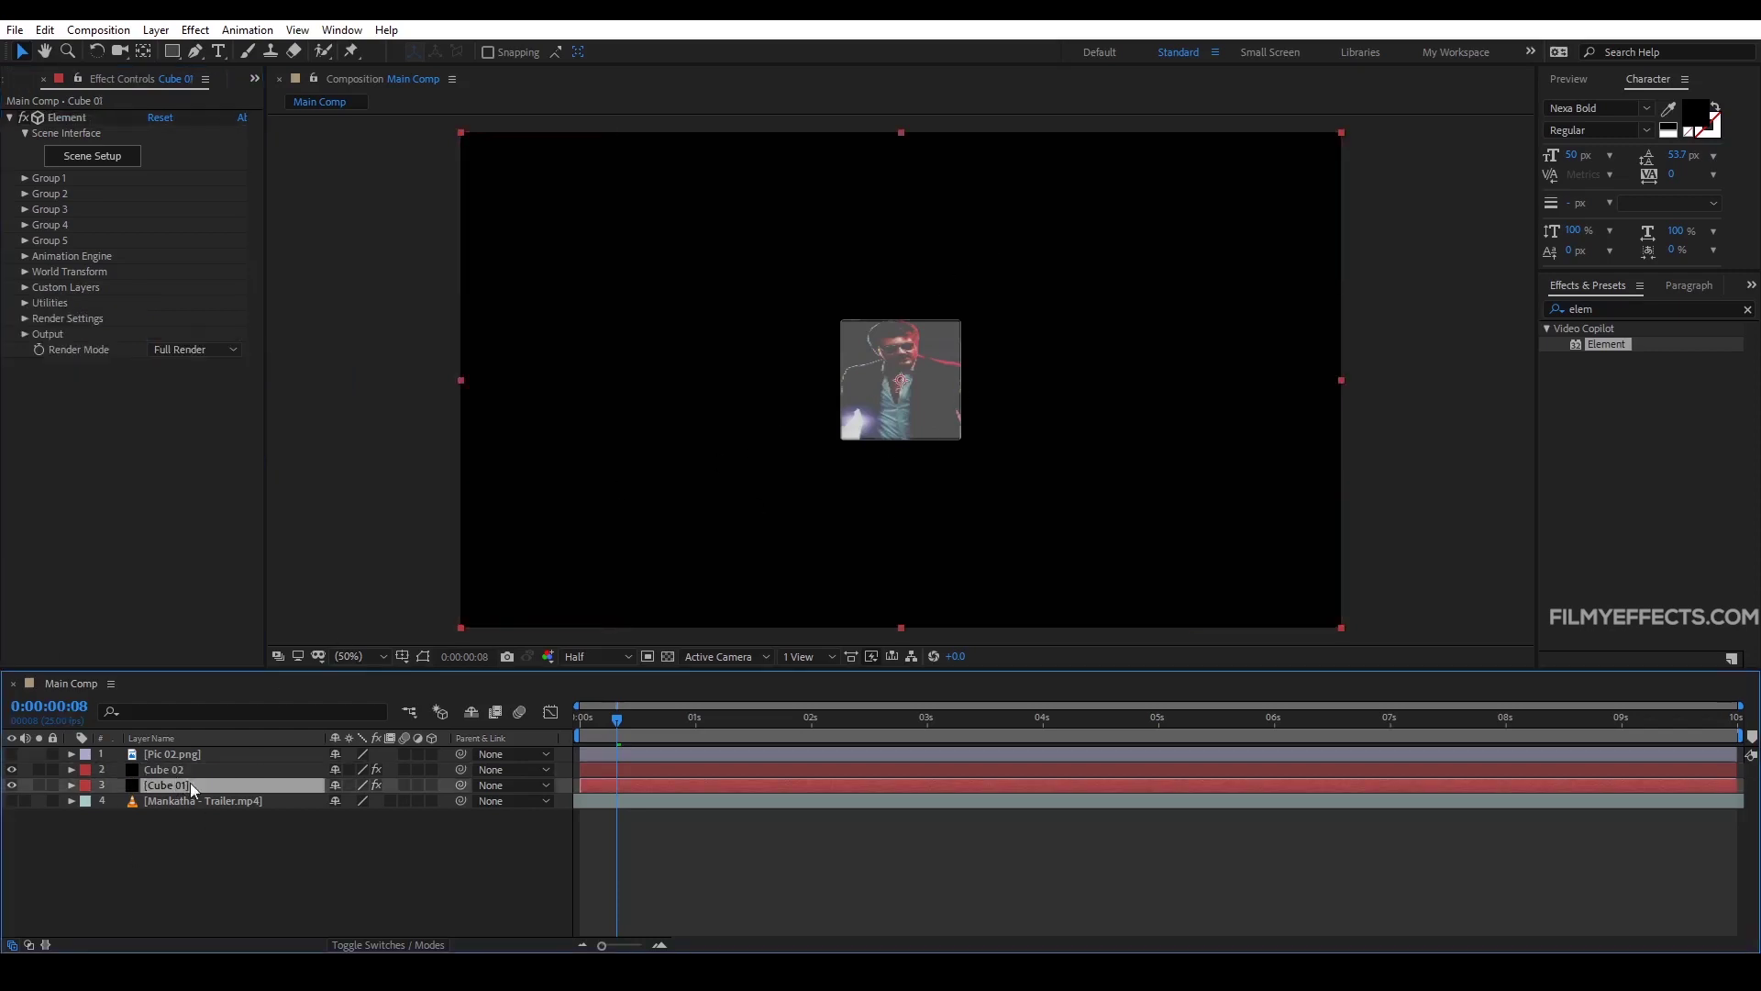
click(184, 772)
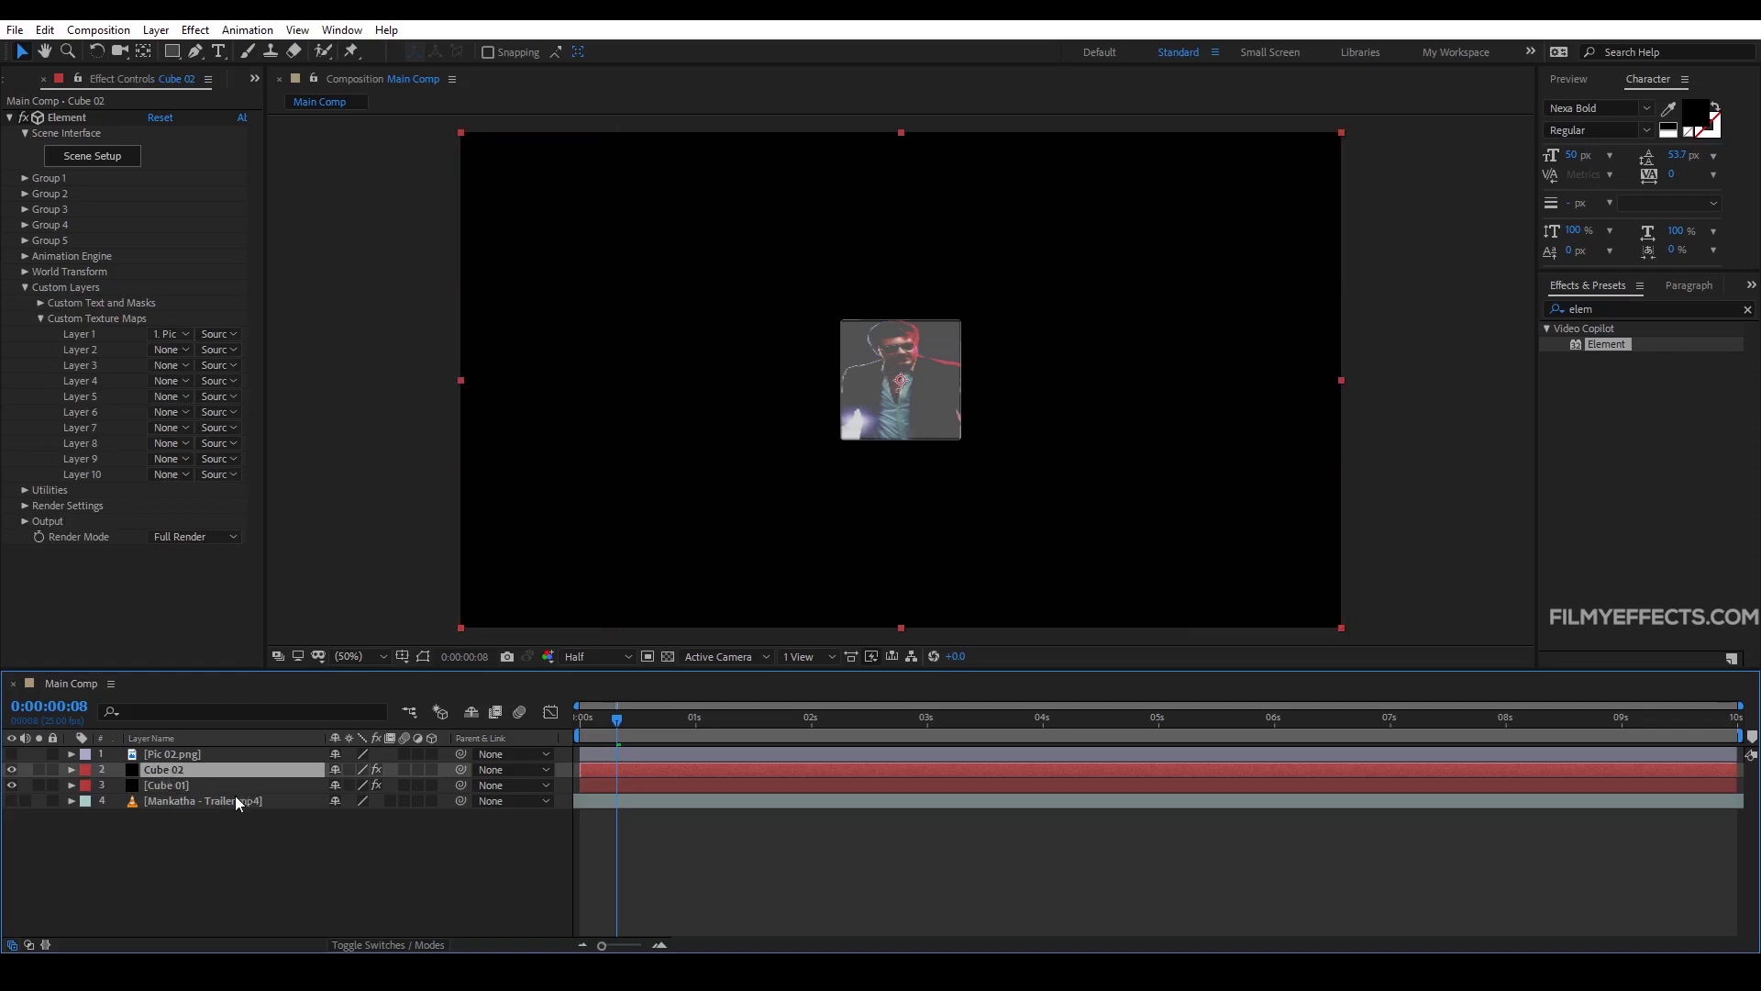
click(203, 790)
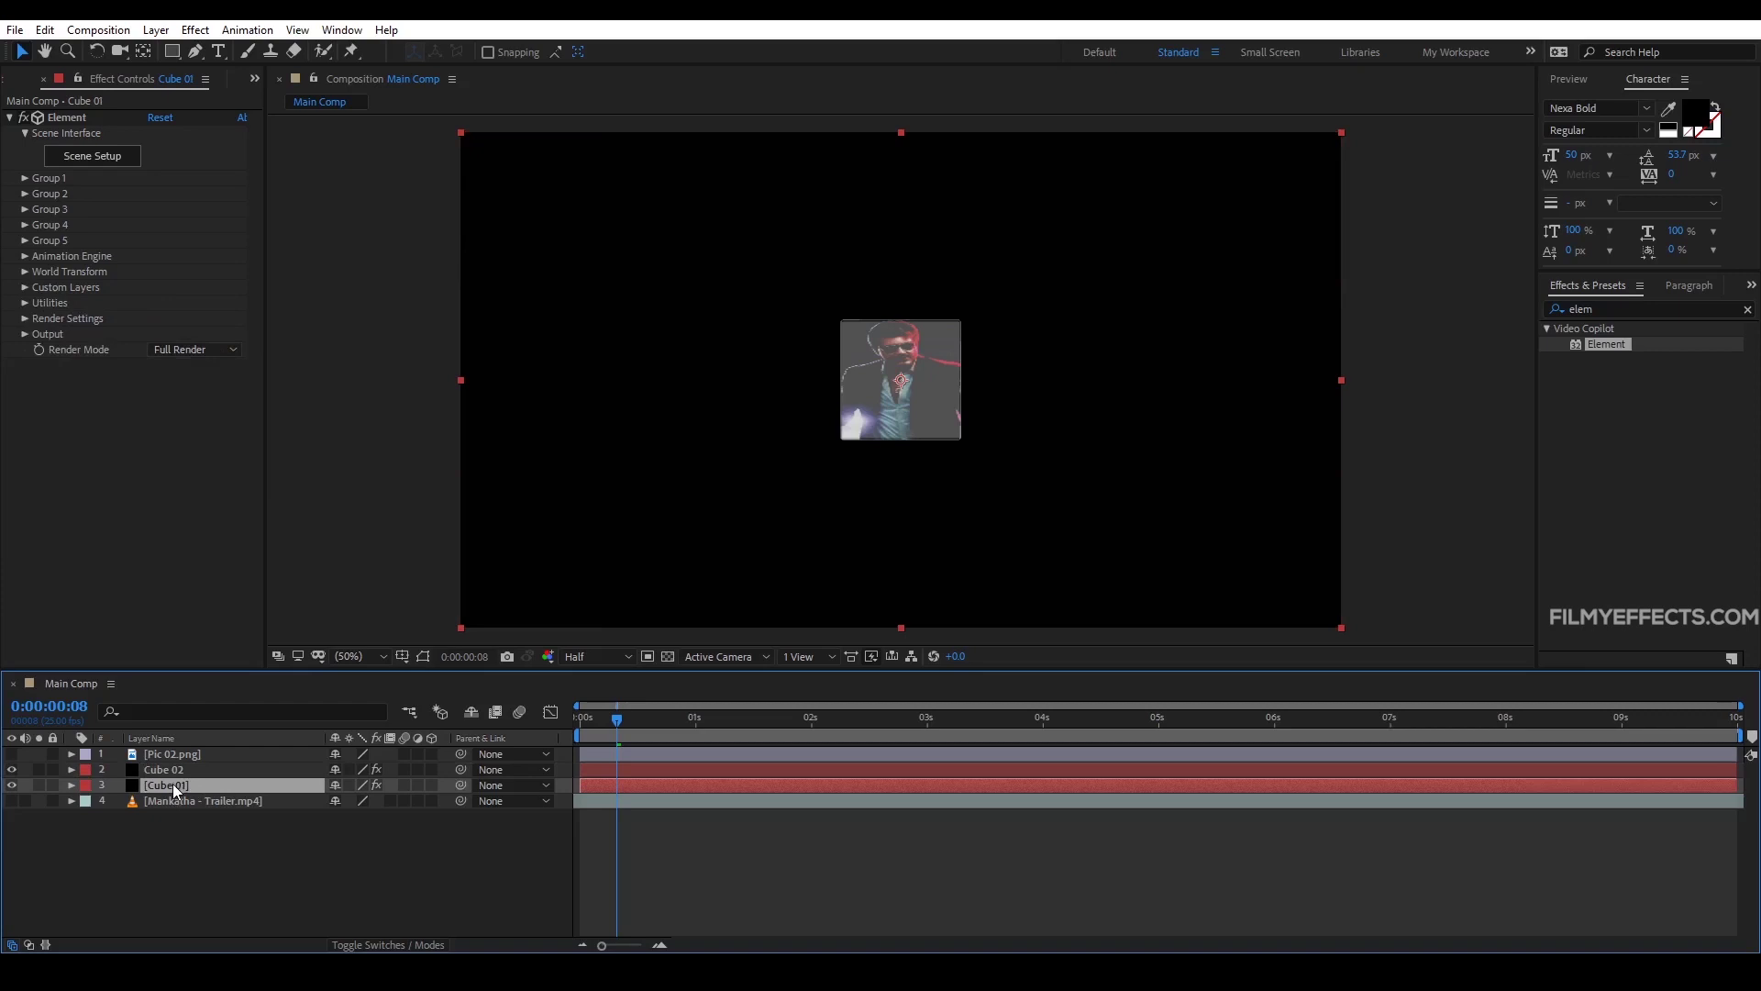
mouse_move(172, 785)
mouse_down()
mouse_move(172, 765)
mouse_move(167, 791)
mouse_move(200, 763)
mouse_up()
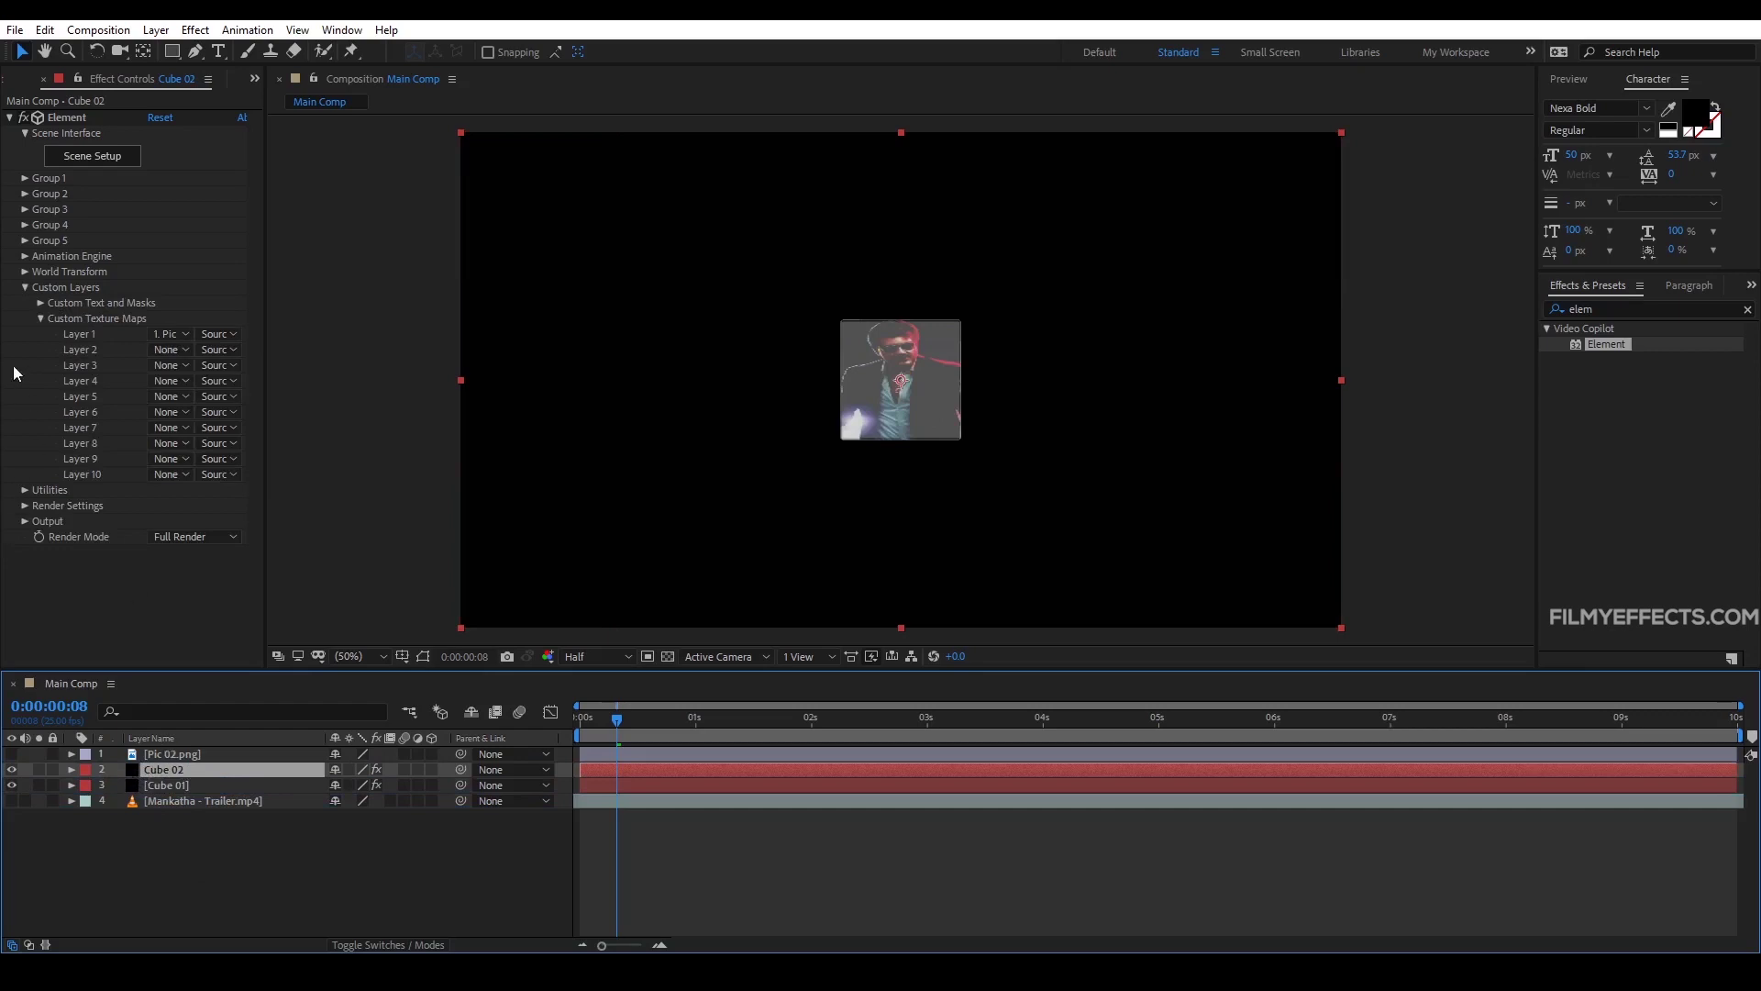
Step: Collapse the Custom Layers settings and expand Cube 02's Group 1 settings
click(40, 320)
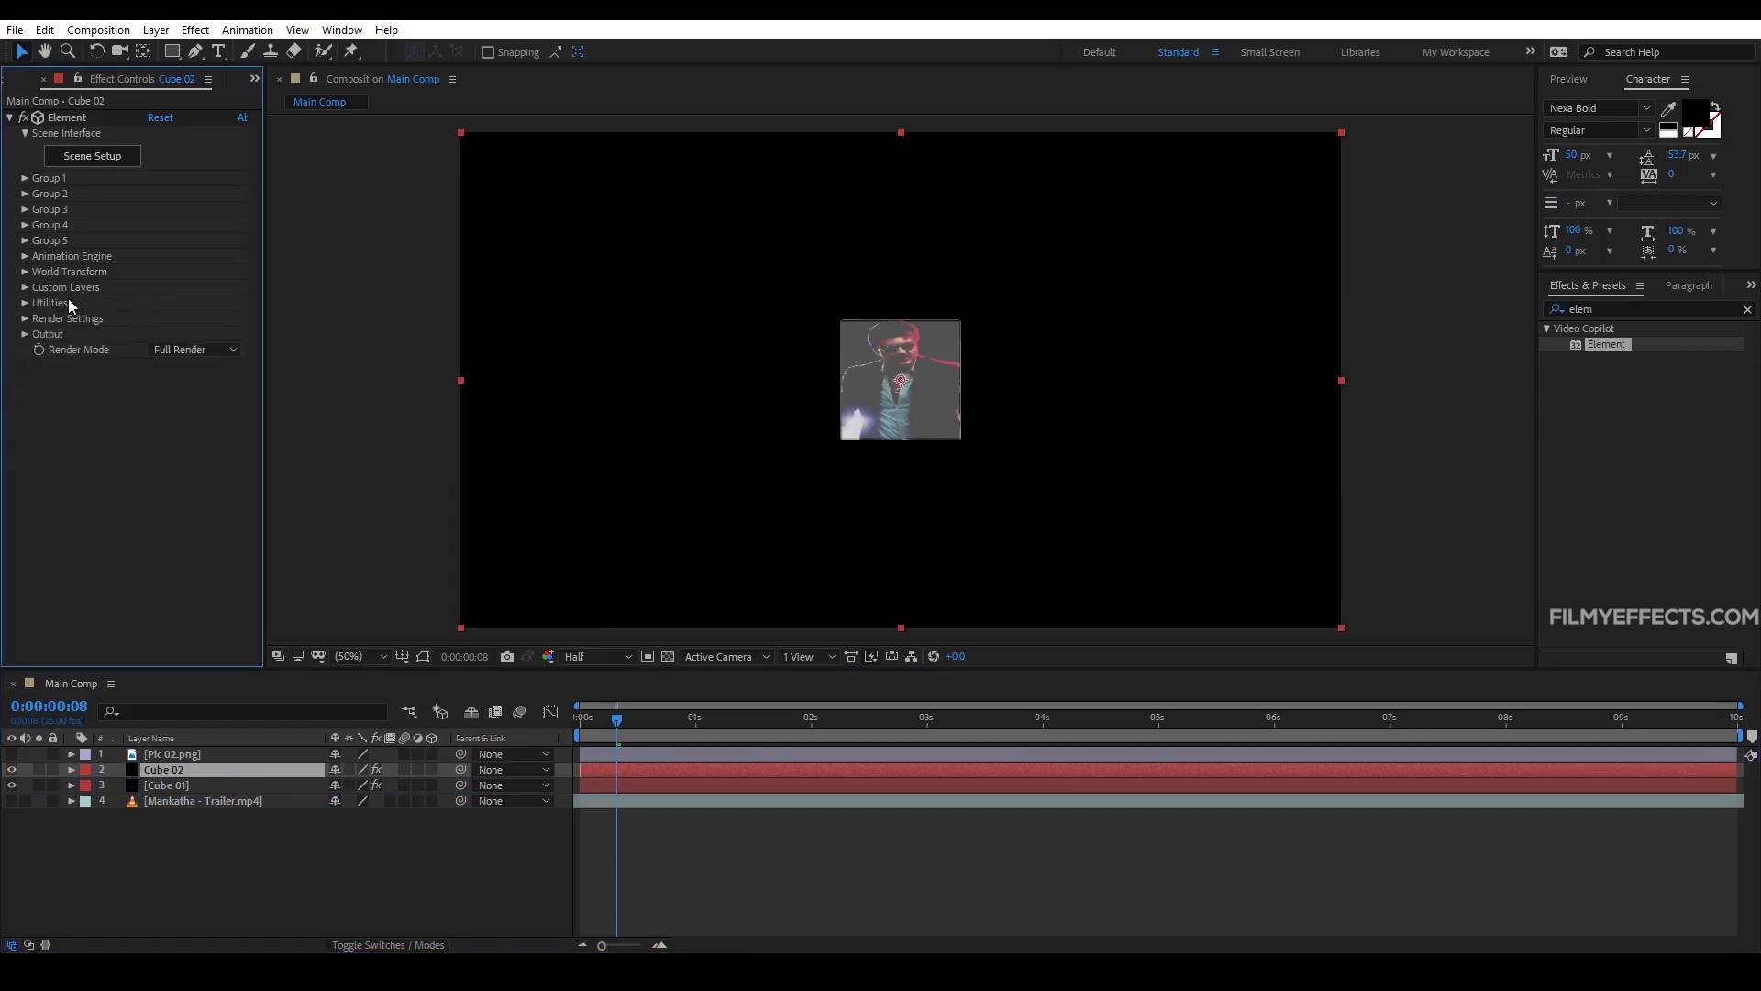
click(219, 837)
click(170, 770)
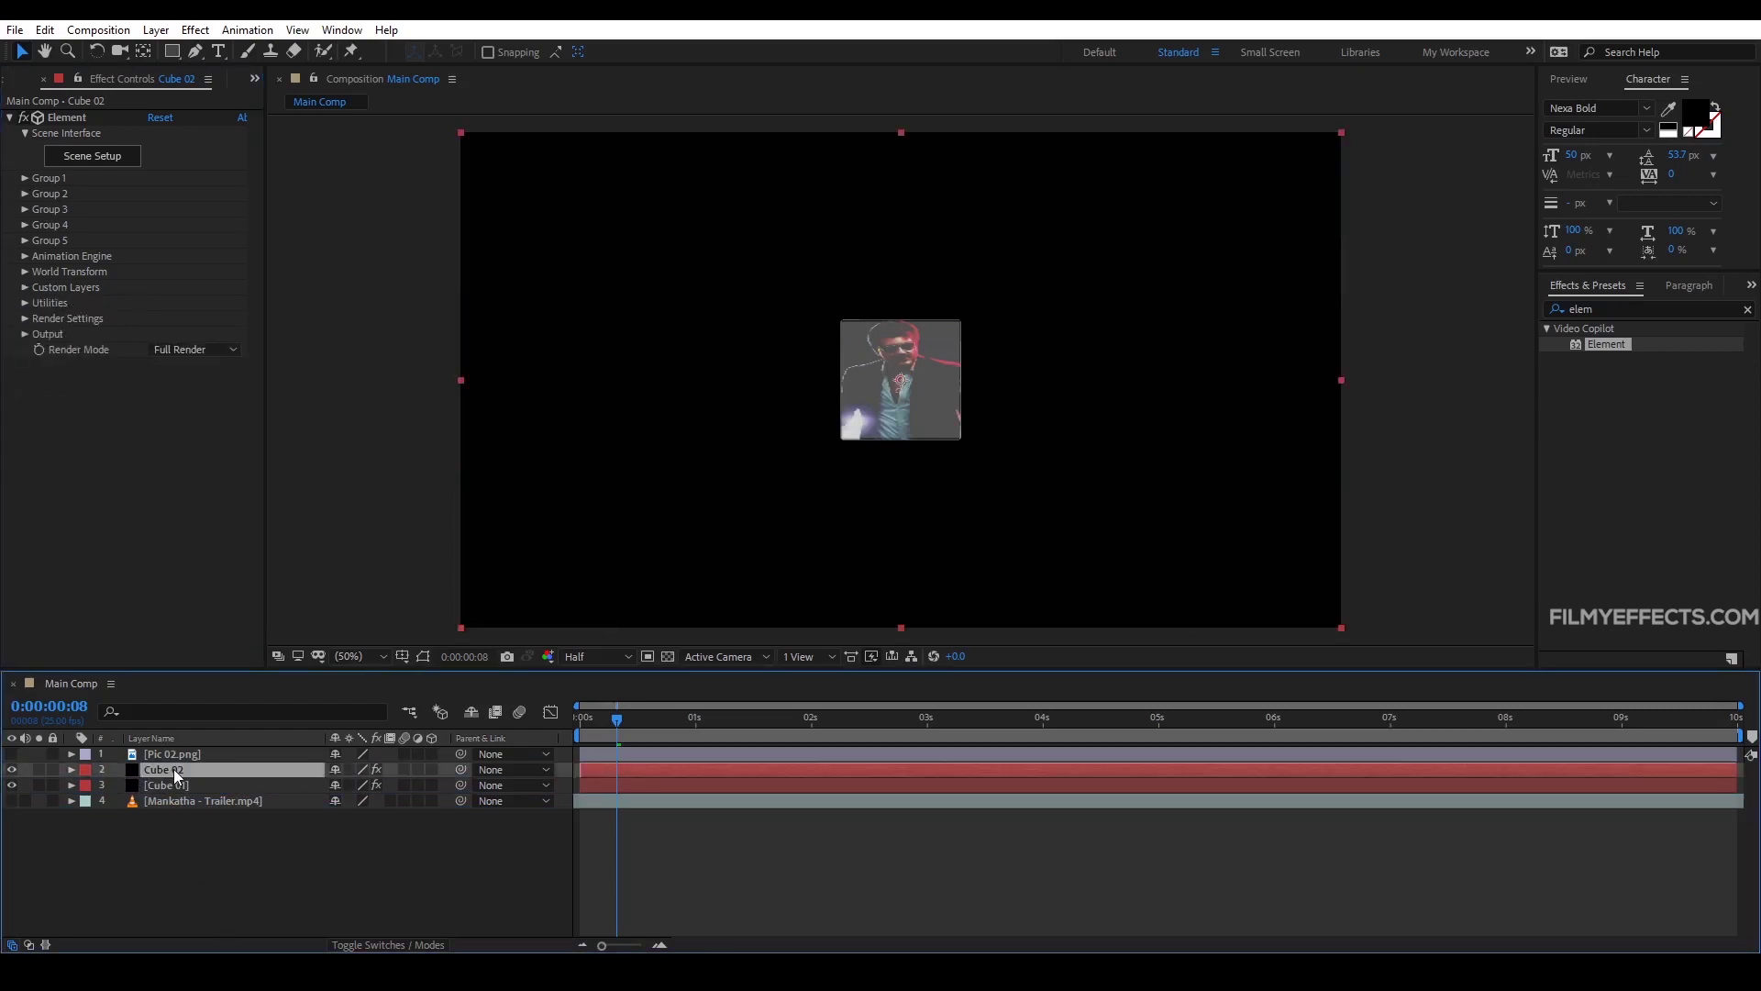
click(28, 186)
click(26, 179)
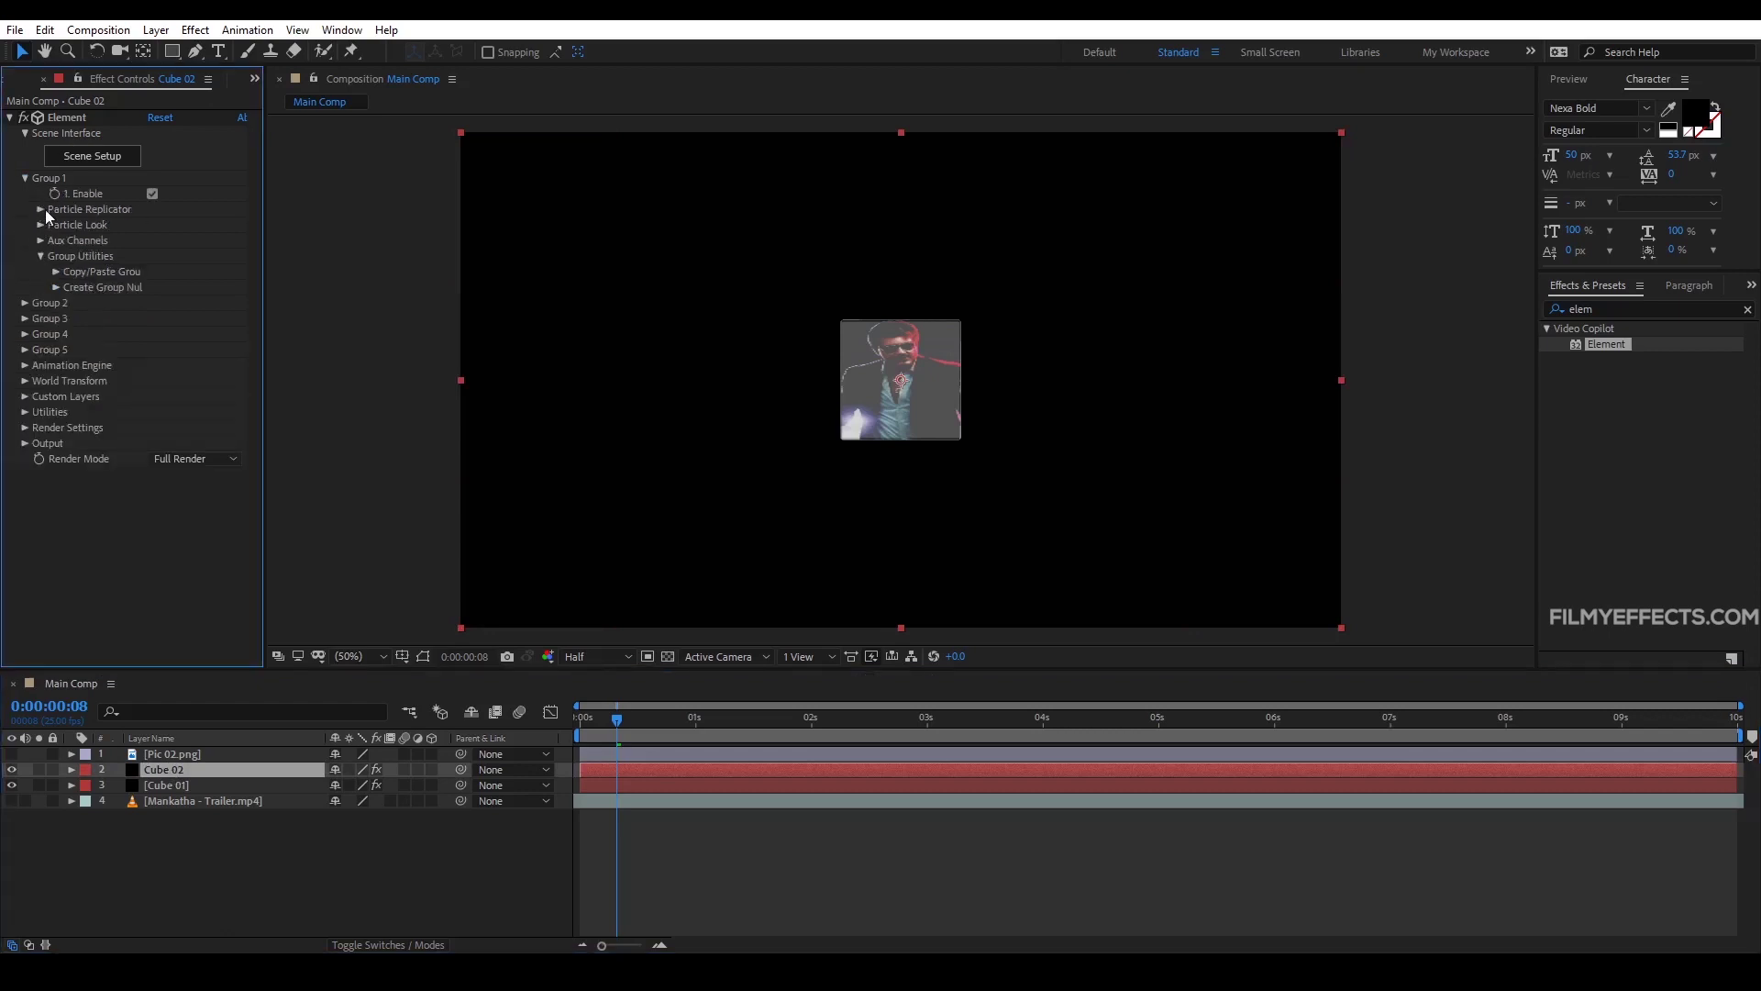
click(40, 209)
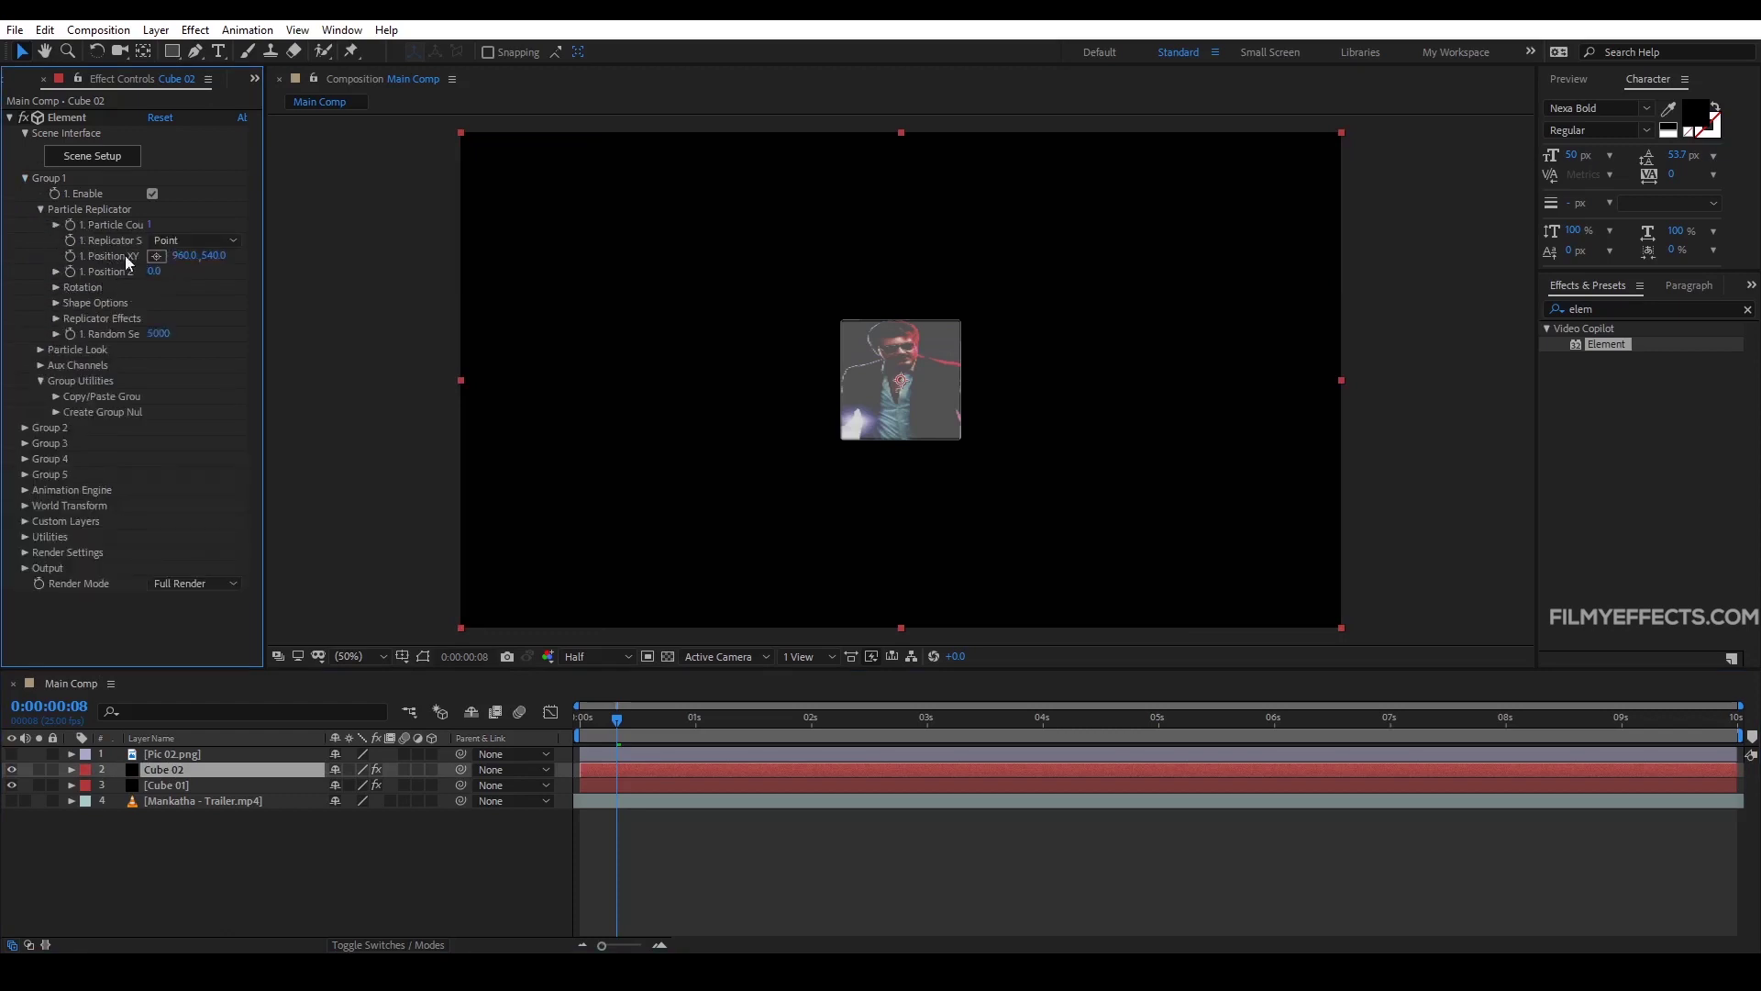
click(183, 256)
text(949)
key(Return)
drag(165, 256, 37, 279)
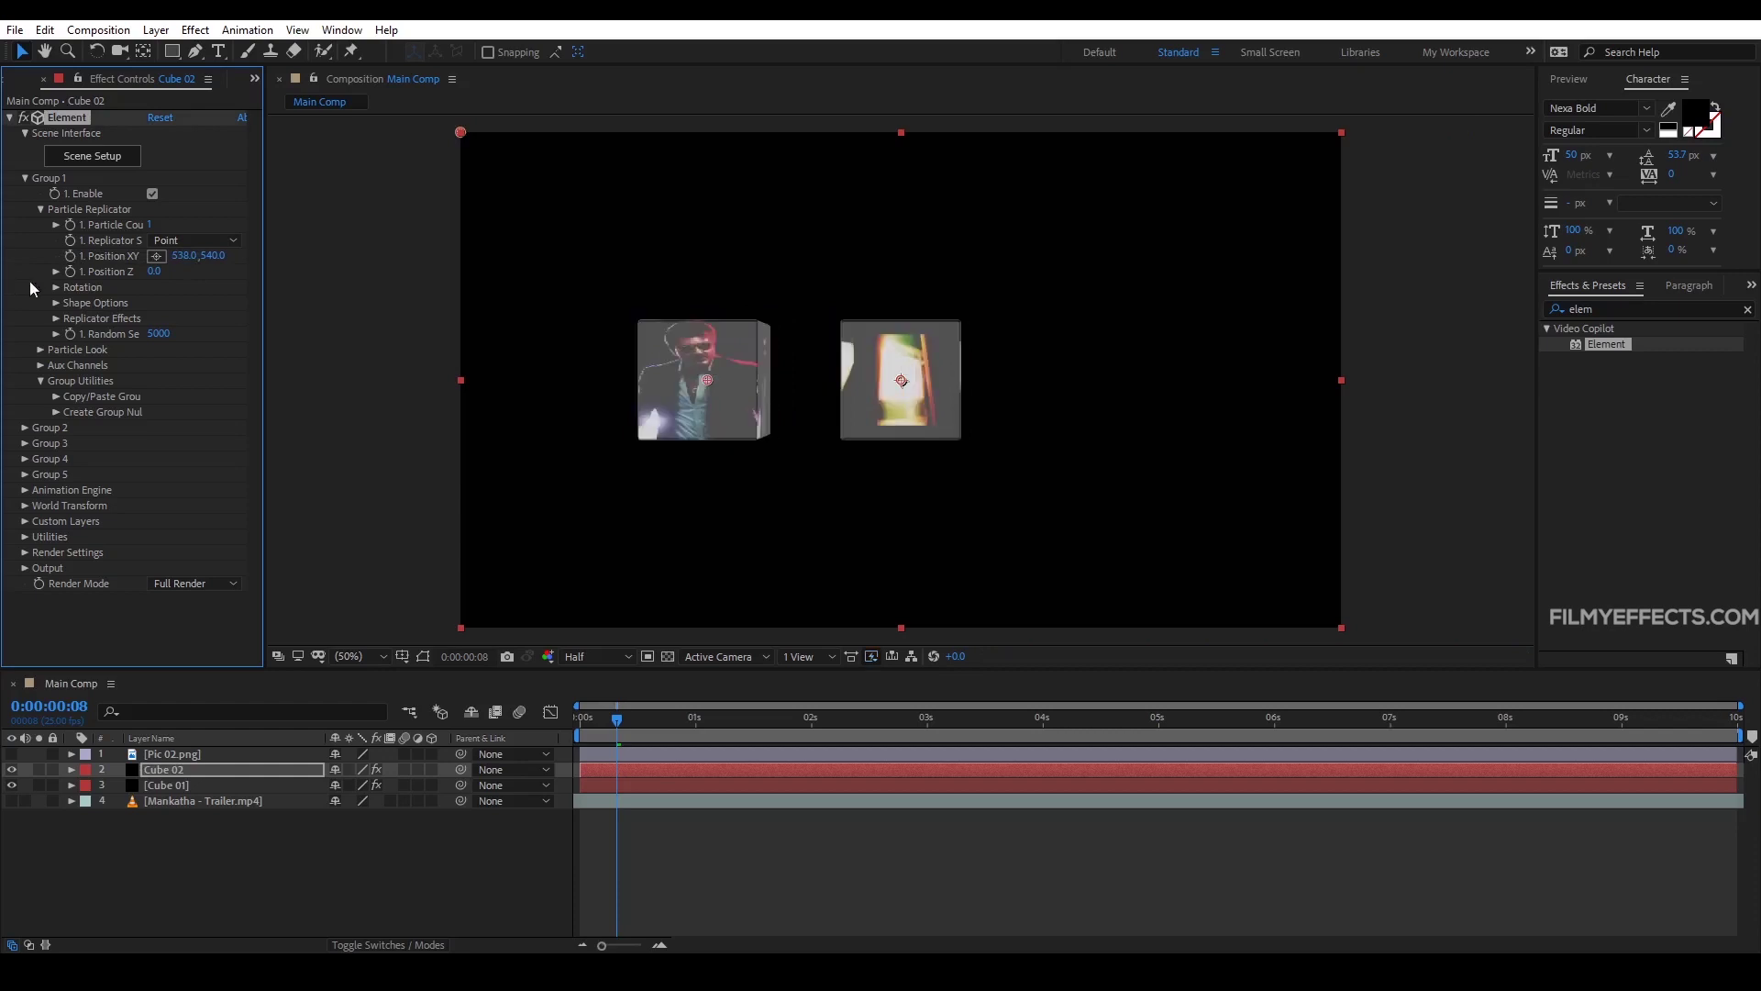
drag(624, 719, 738, 721)
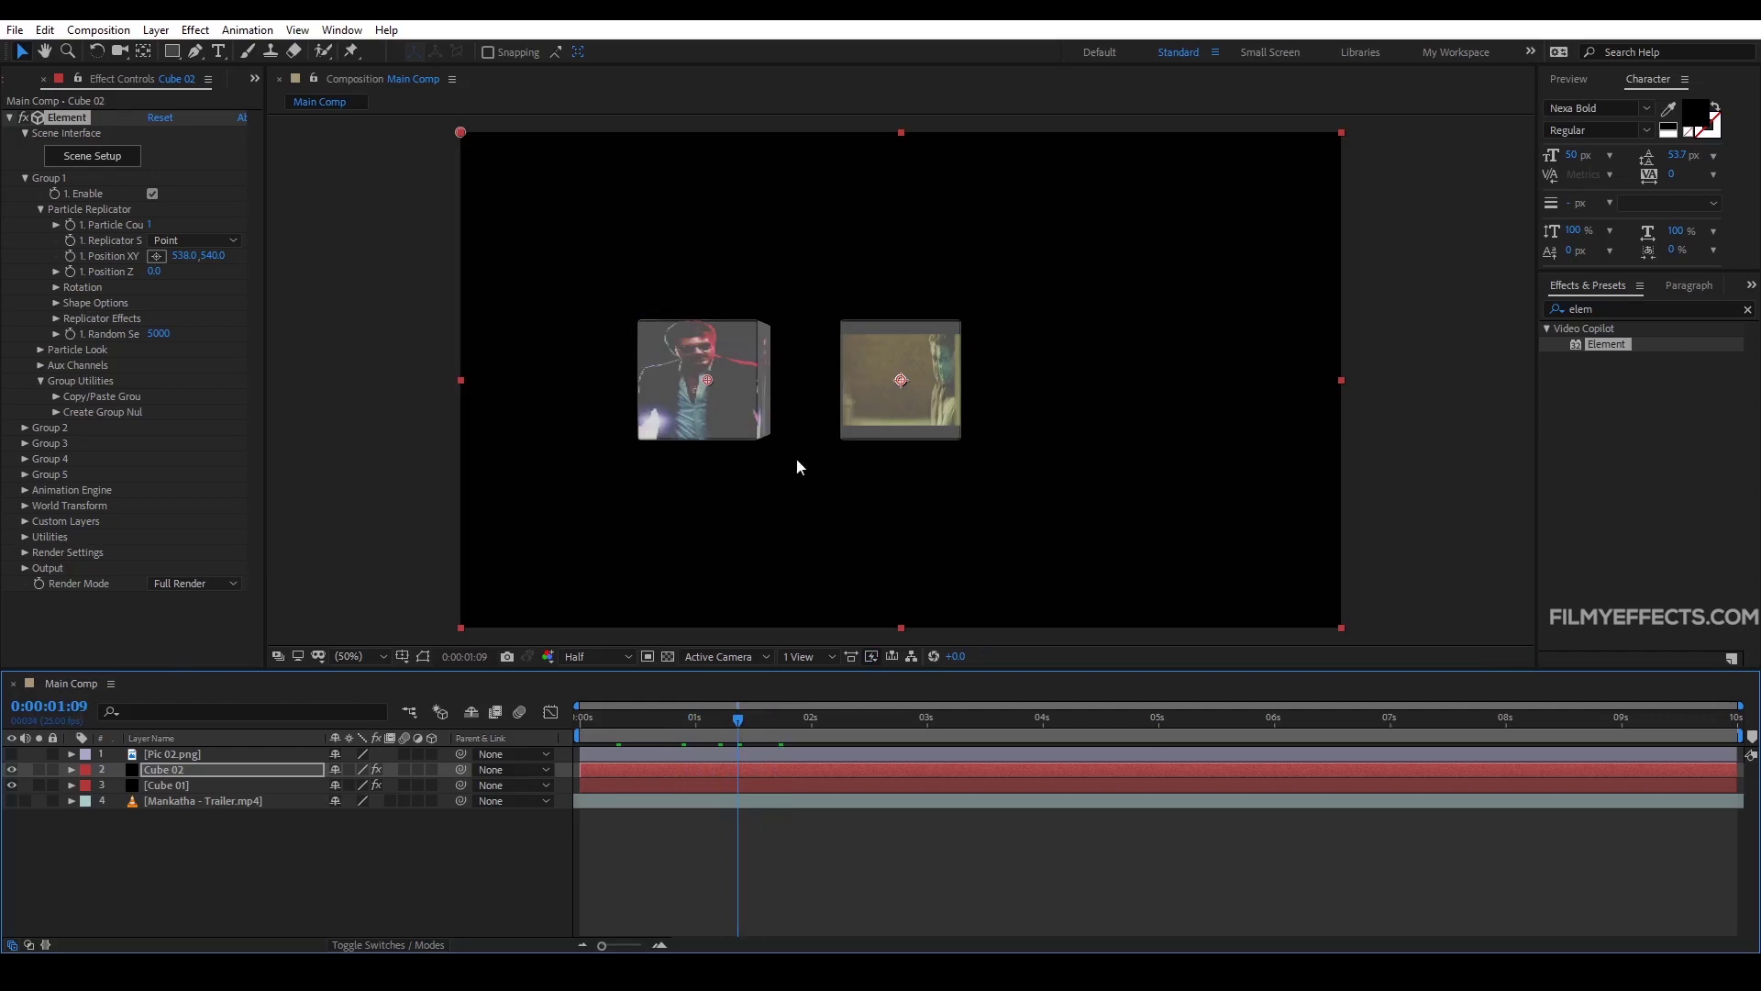
Step: At 6 seconds, keyframe Cube 02's Position XY, Position Z and X/Y/Z Rotation
click(260, 845)
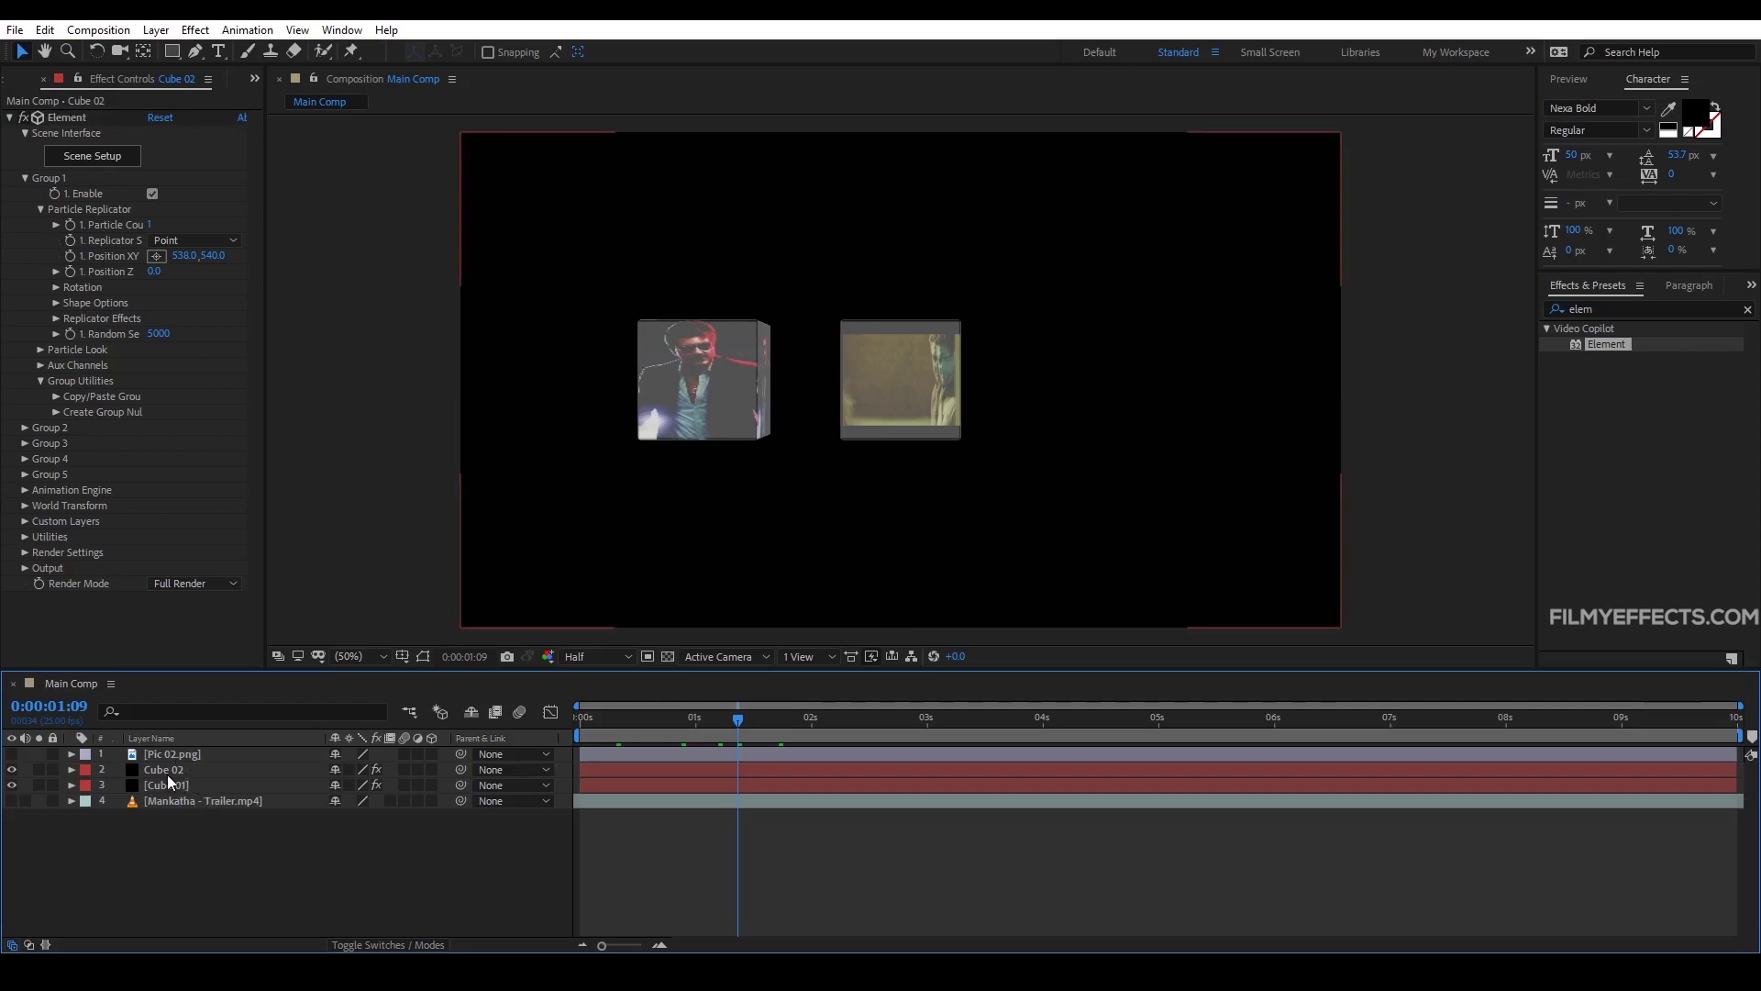
click(192, 772)
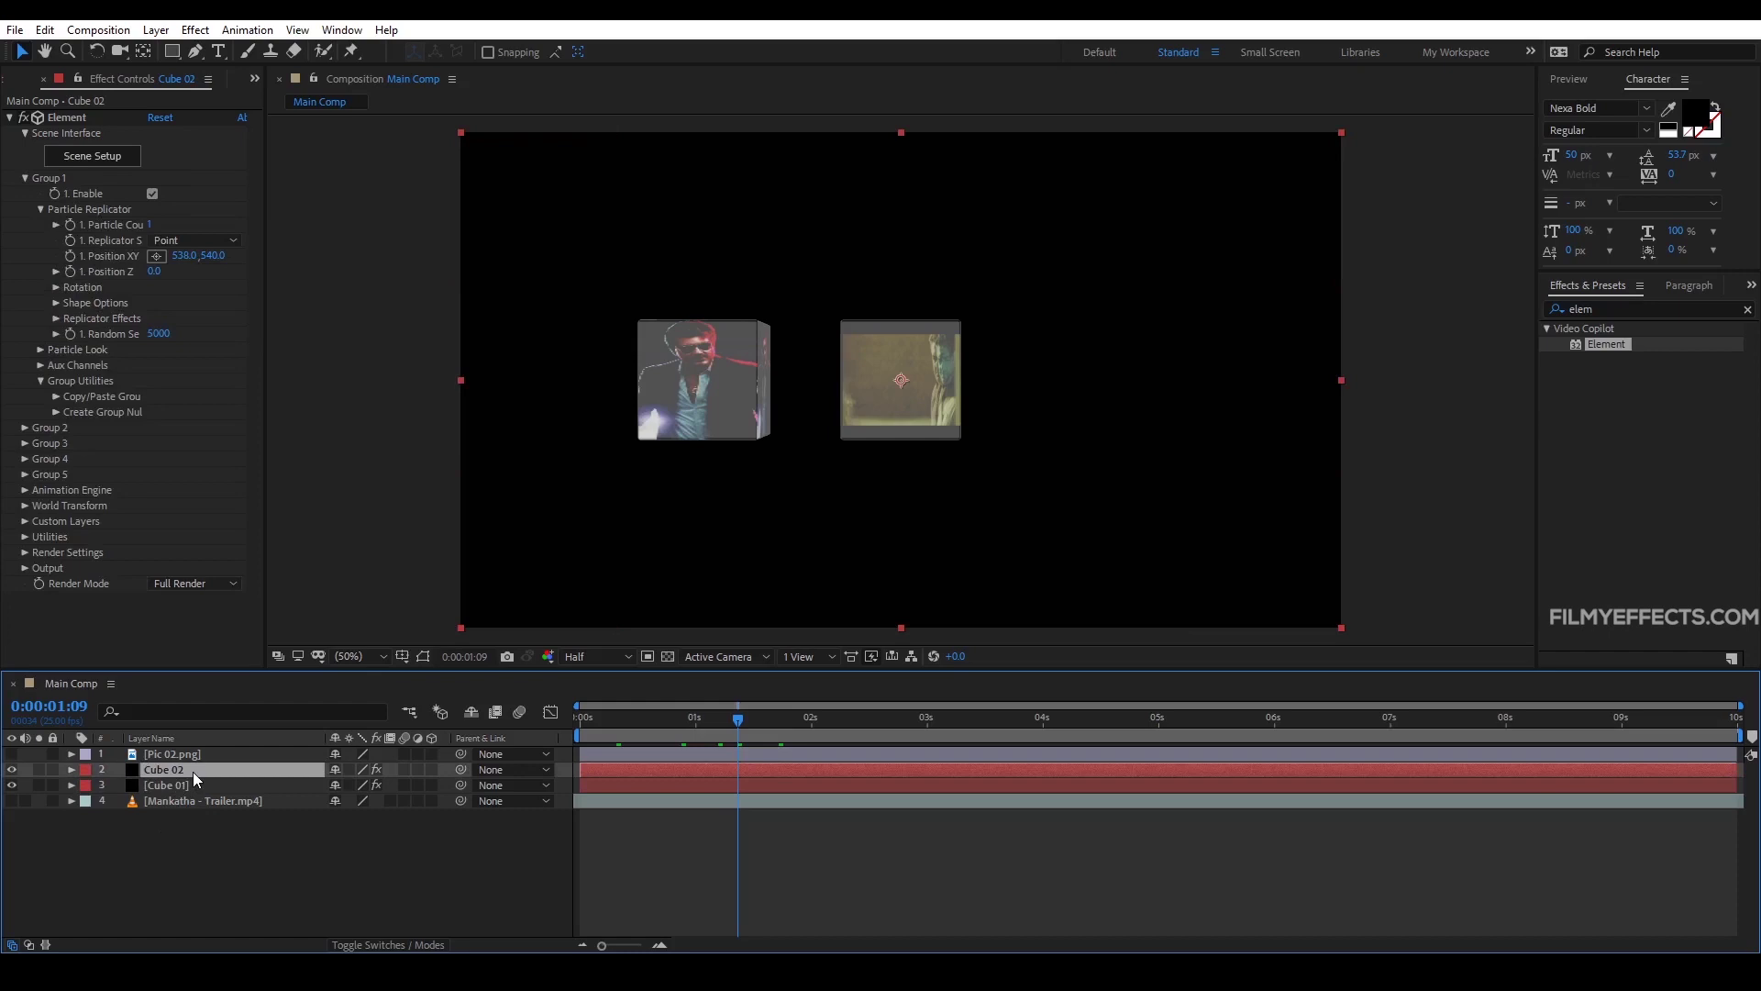
click(56, 288)
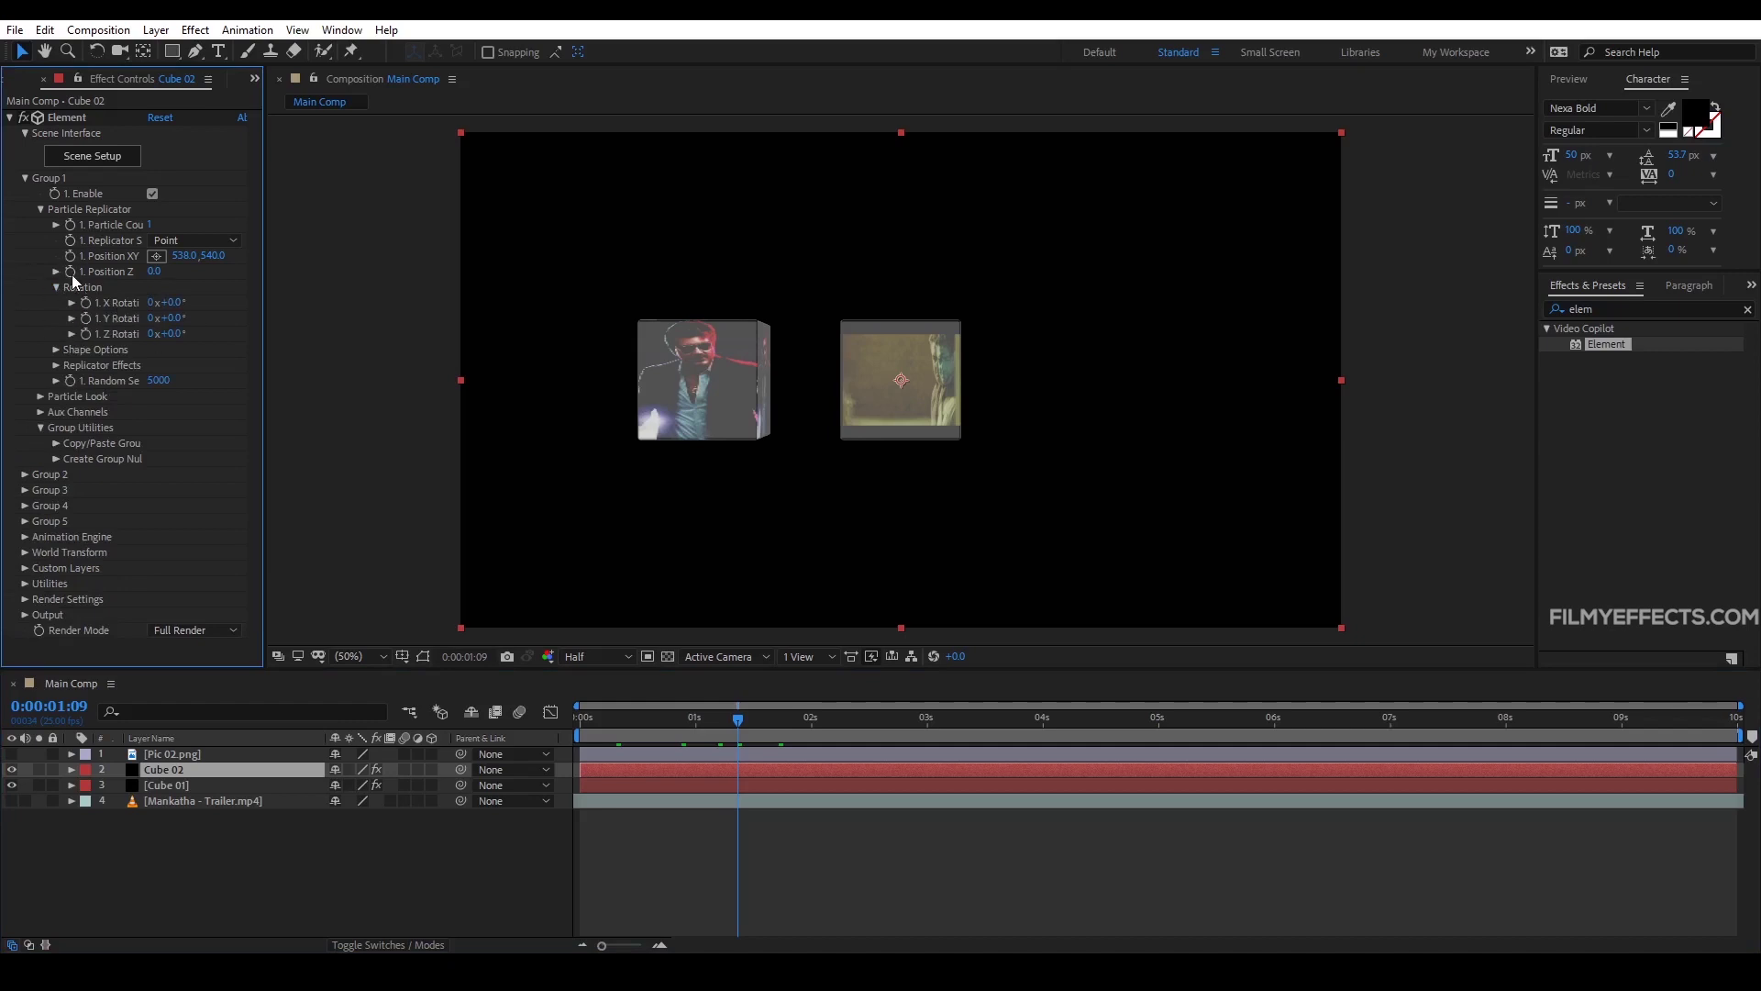
drag(744, 726, 1276, 734)
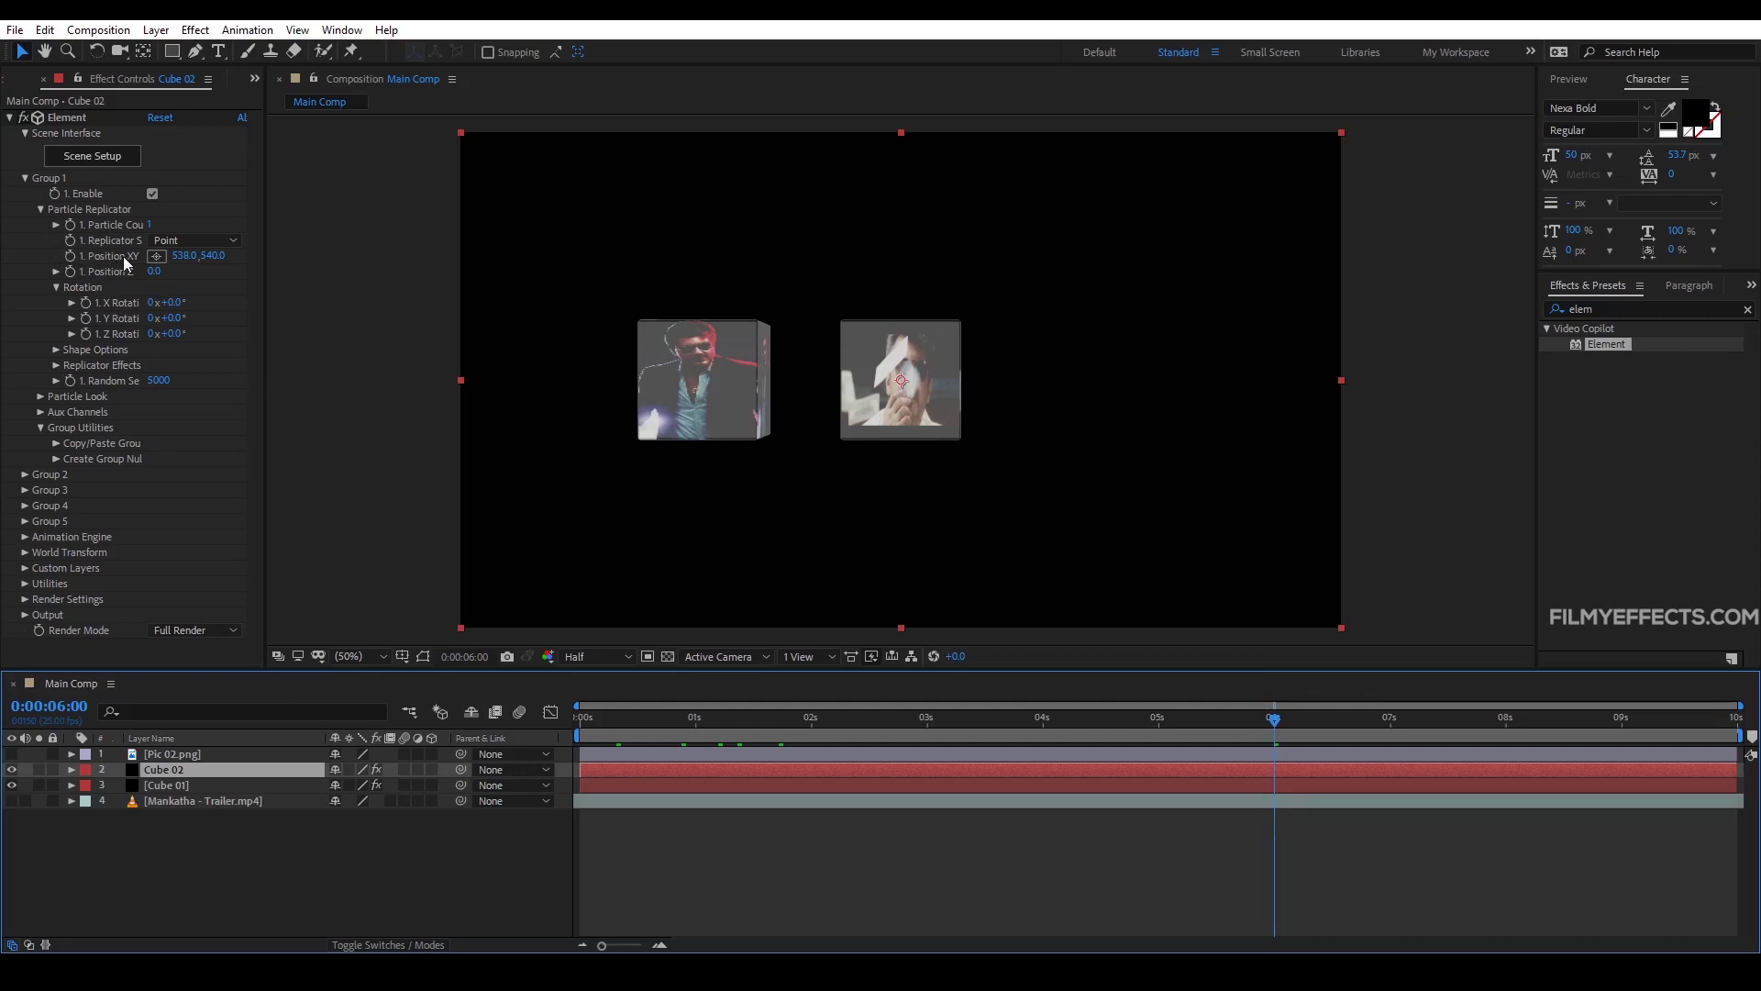
click(74, 262)
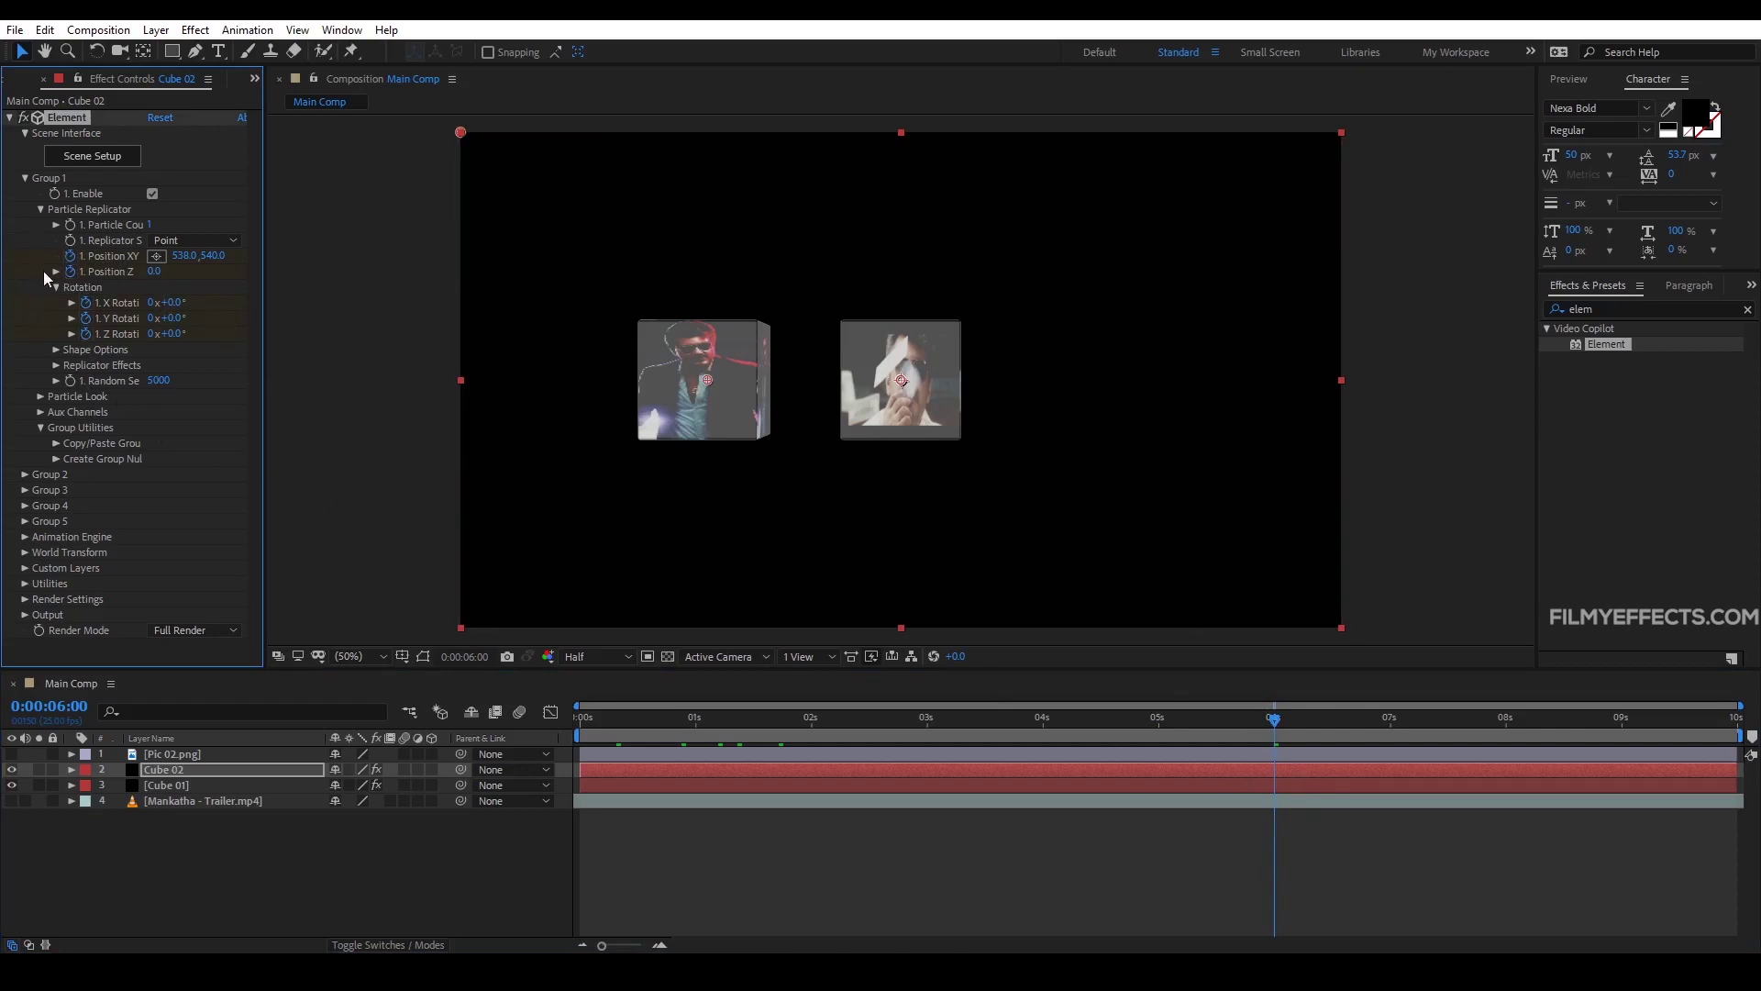
Step: At 0 seconds, set Cube 02's Position Z to -2110
click(1179, 772)
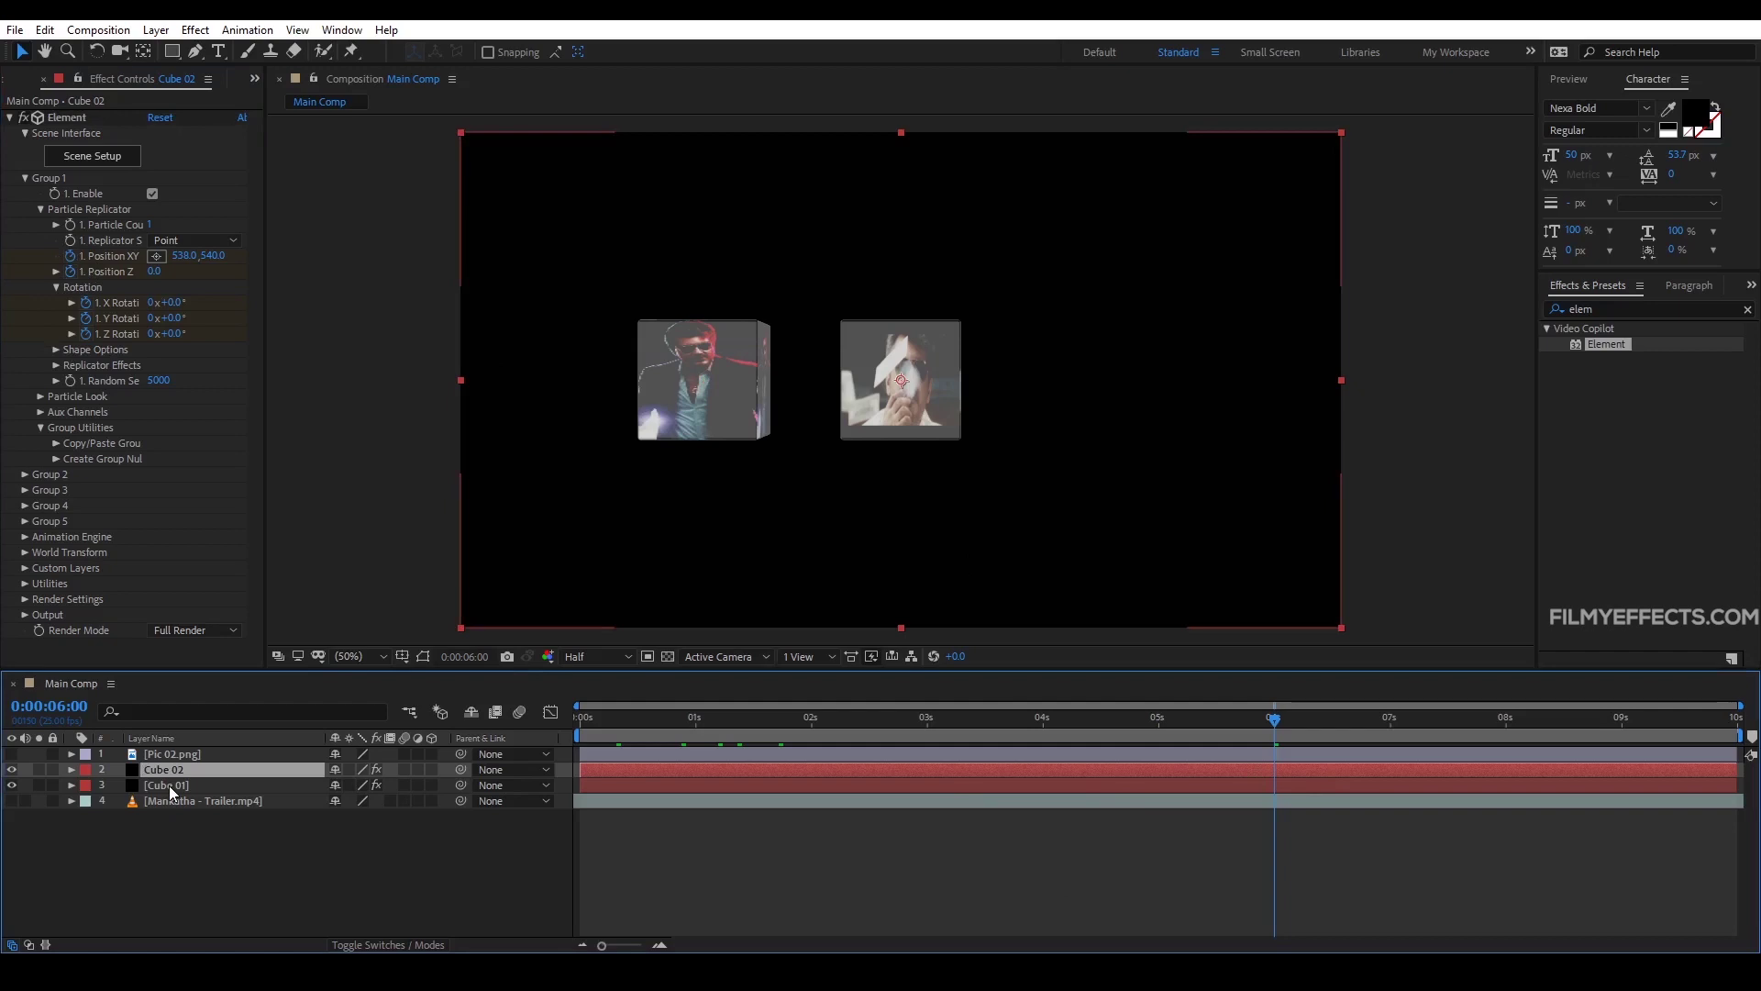
key(u)
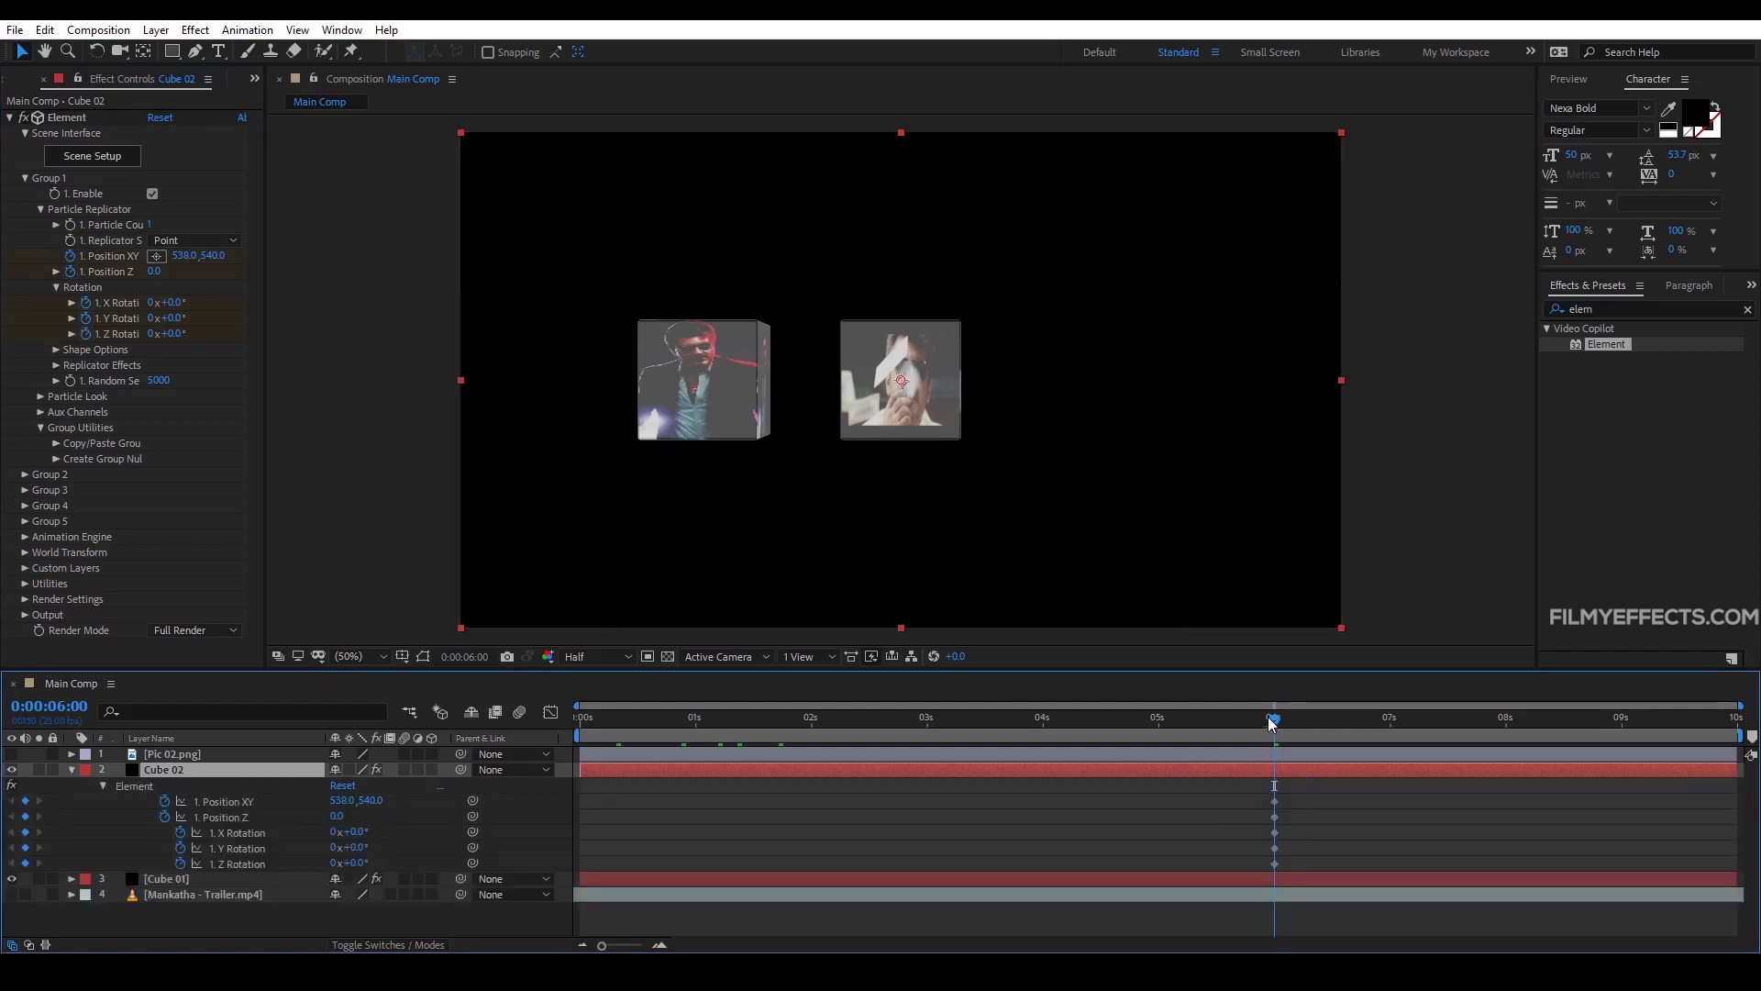
drag(1271, 723, 311, 764)
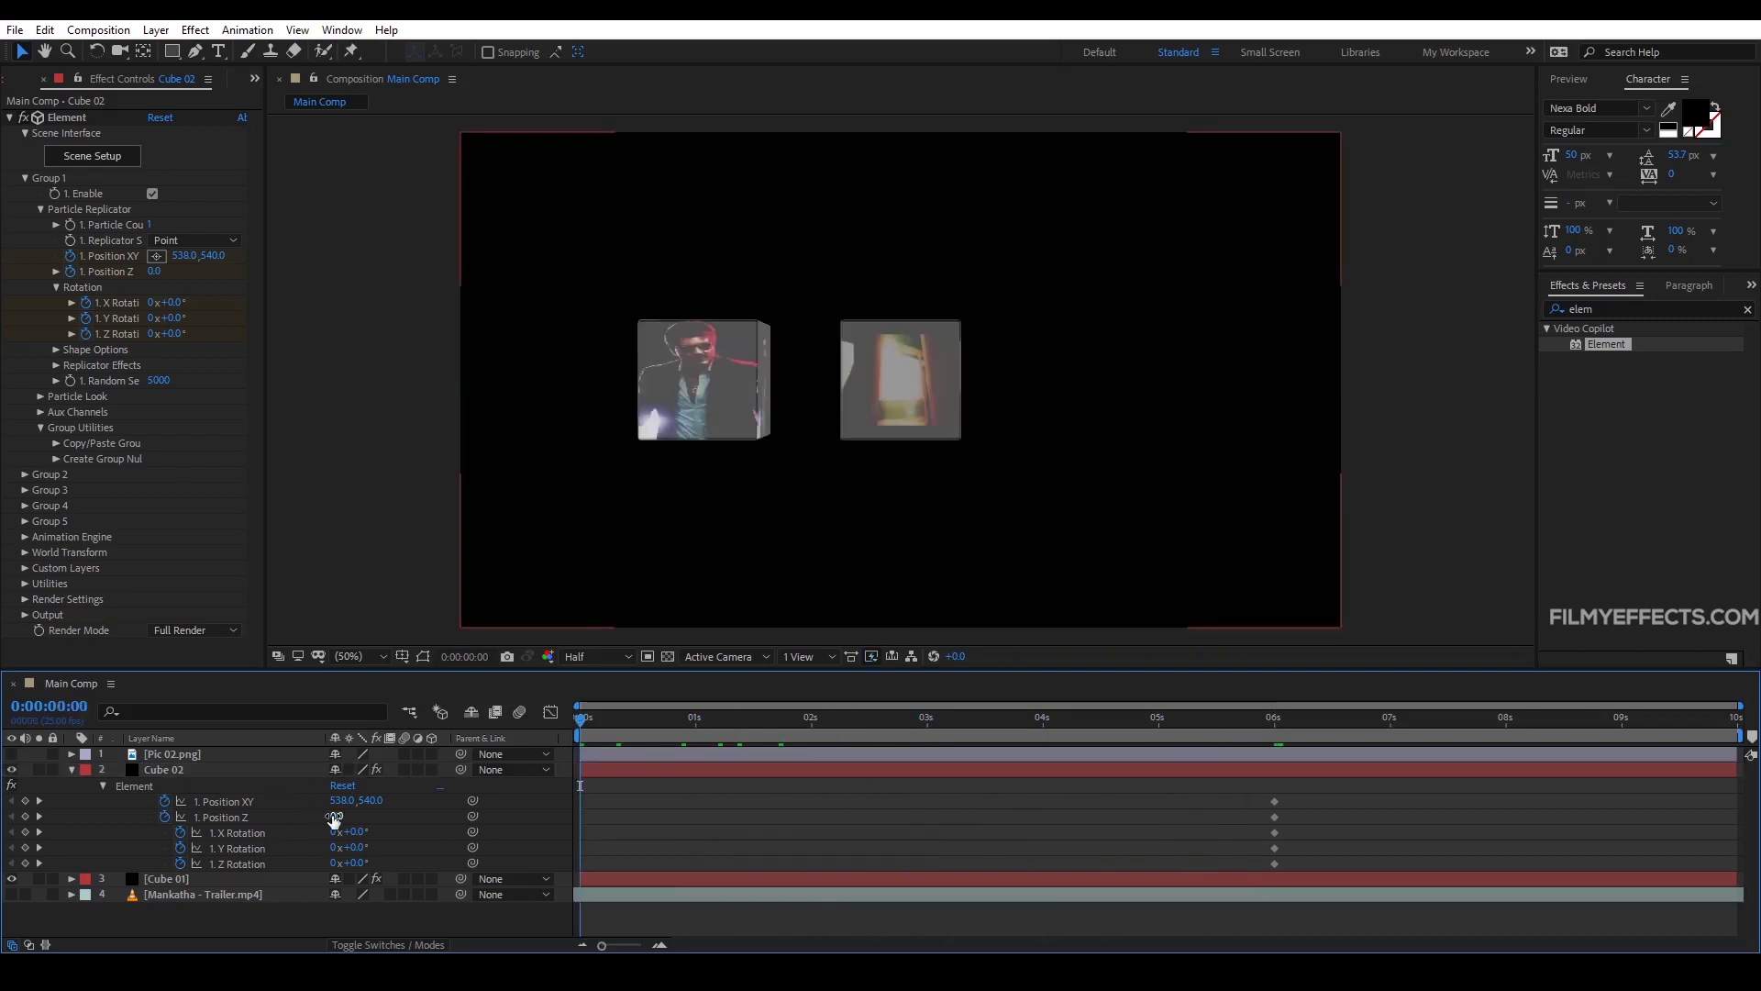
click(213, 817)
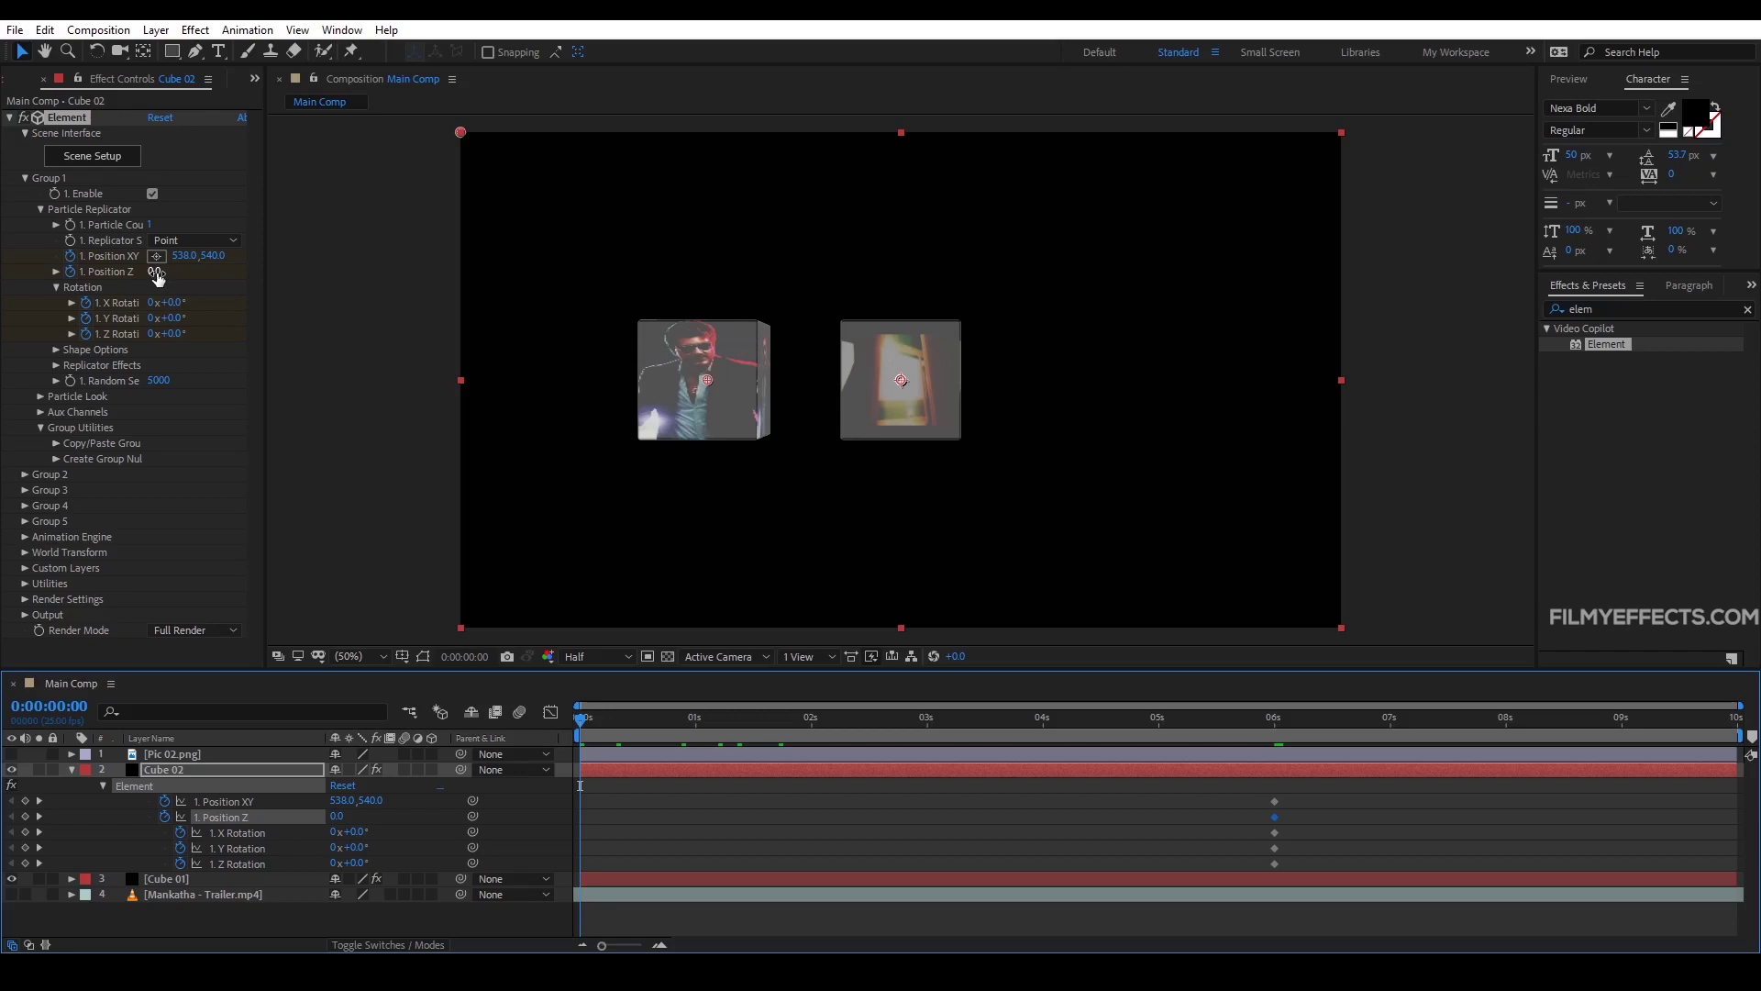
drag(157, 277, 121, 274)
drag(110, 272, 95, 274)
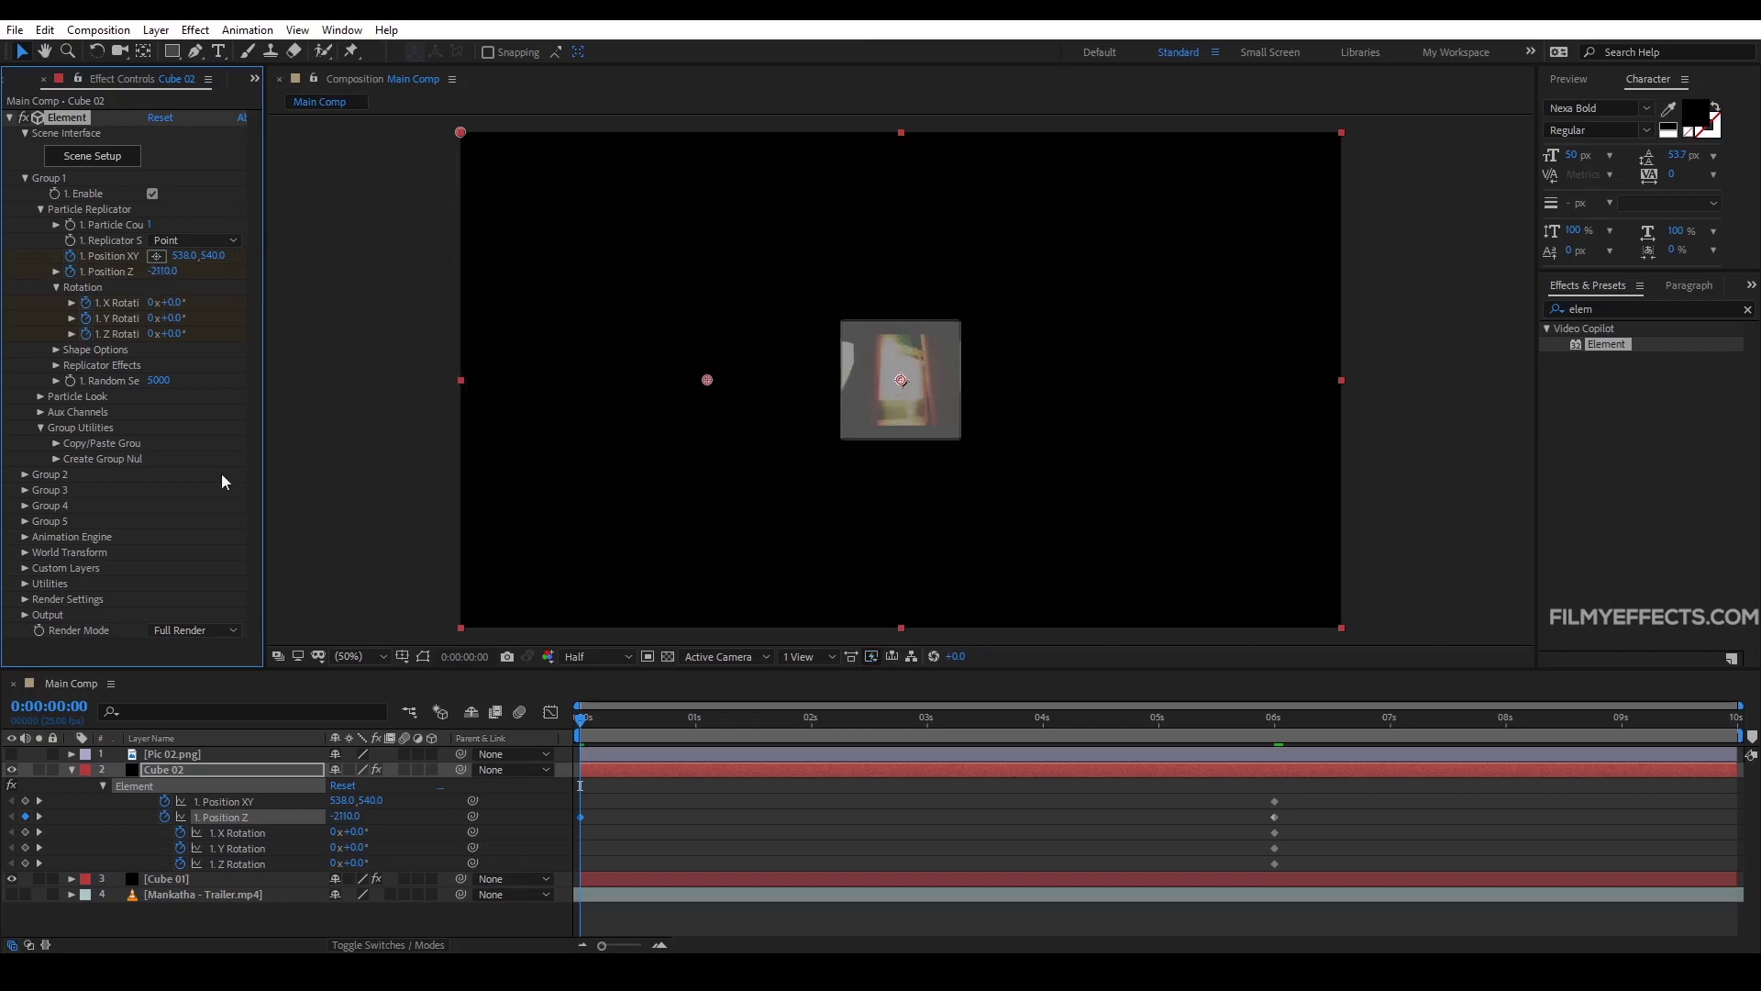
click(72, 770)
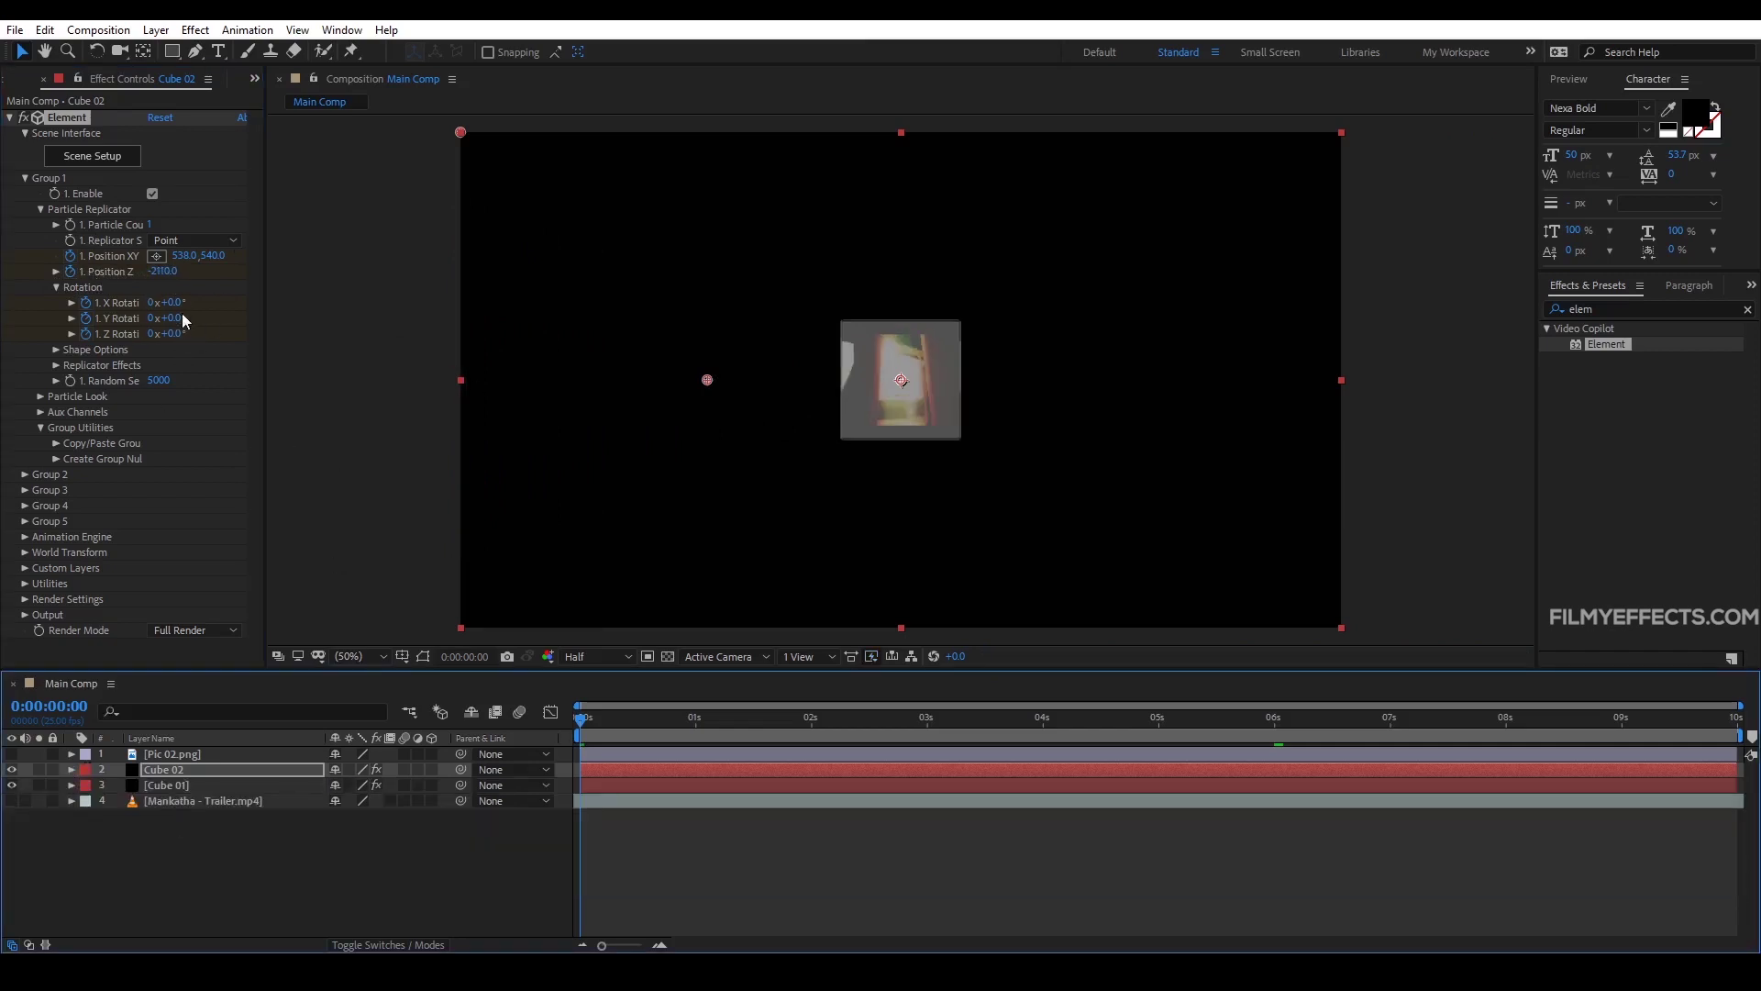
click(191, 855)
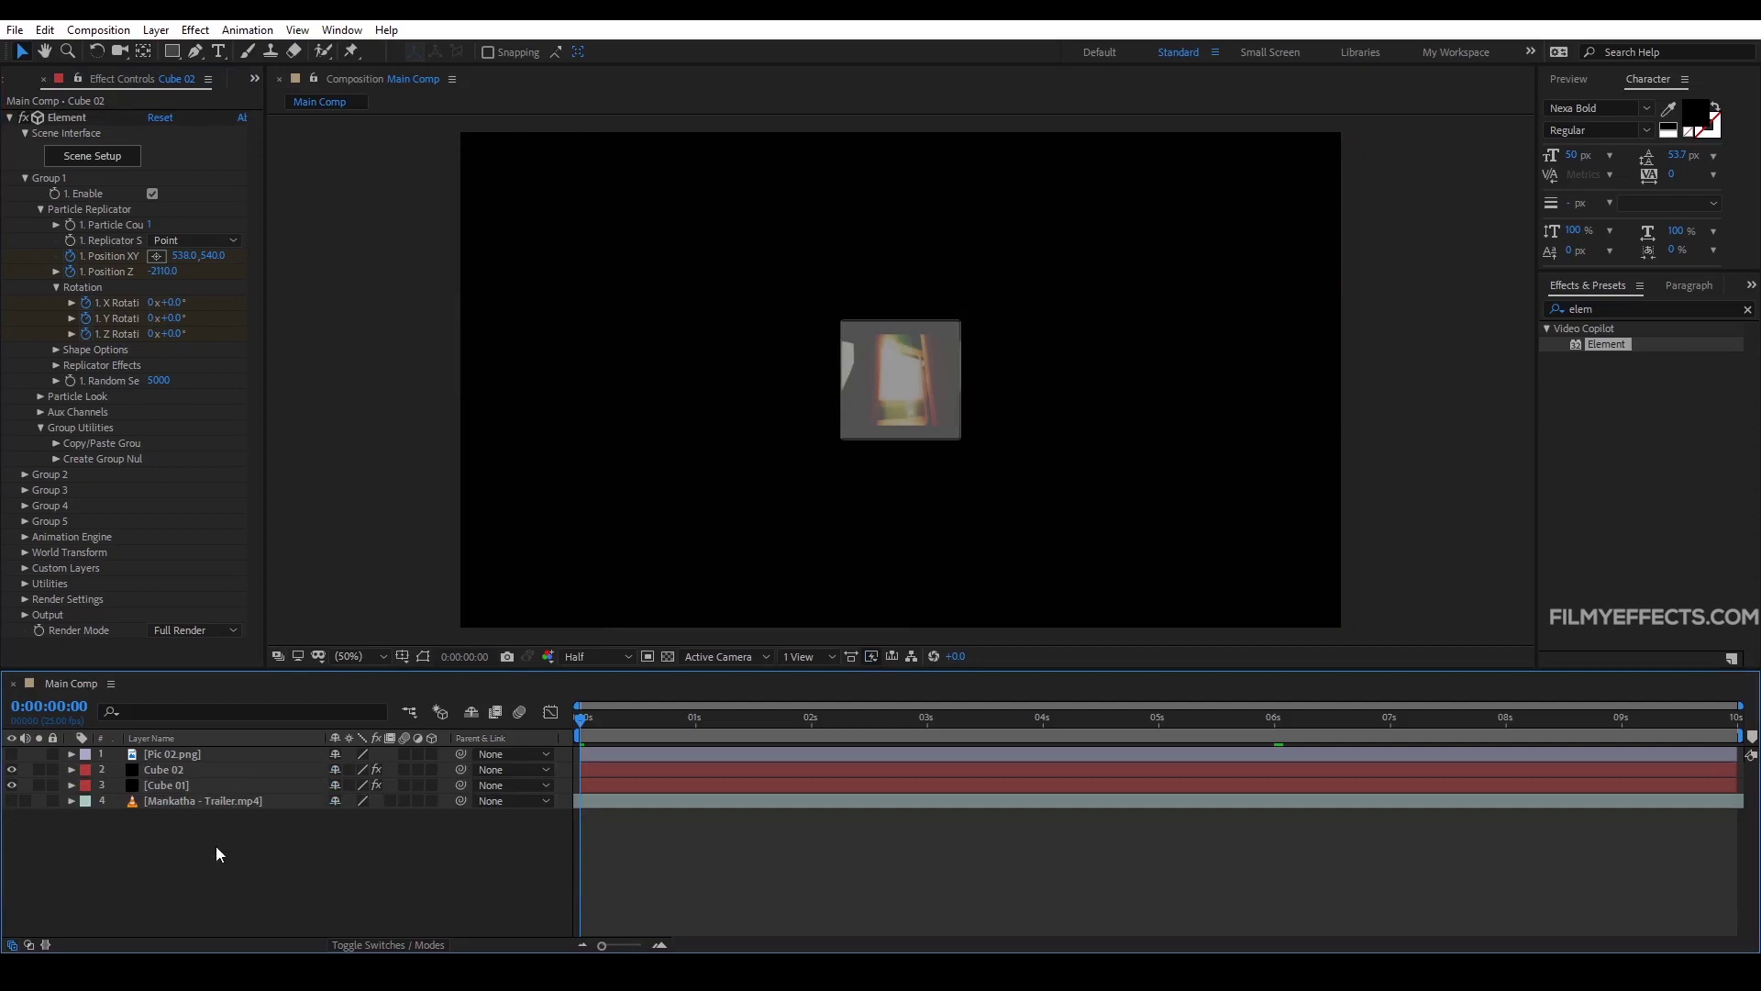
Step: Create a 24mm camera named Camera and place it between Cube 01 and the trailer layer
right_click(215, 846)
mouse_move(266, 646)
click(469, 731)
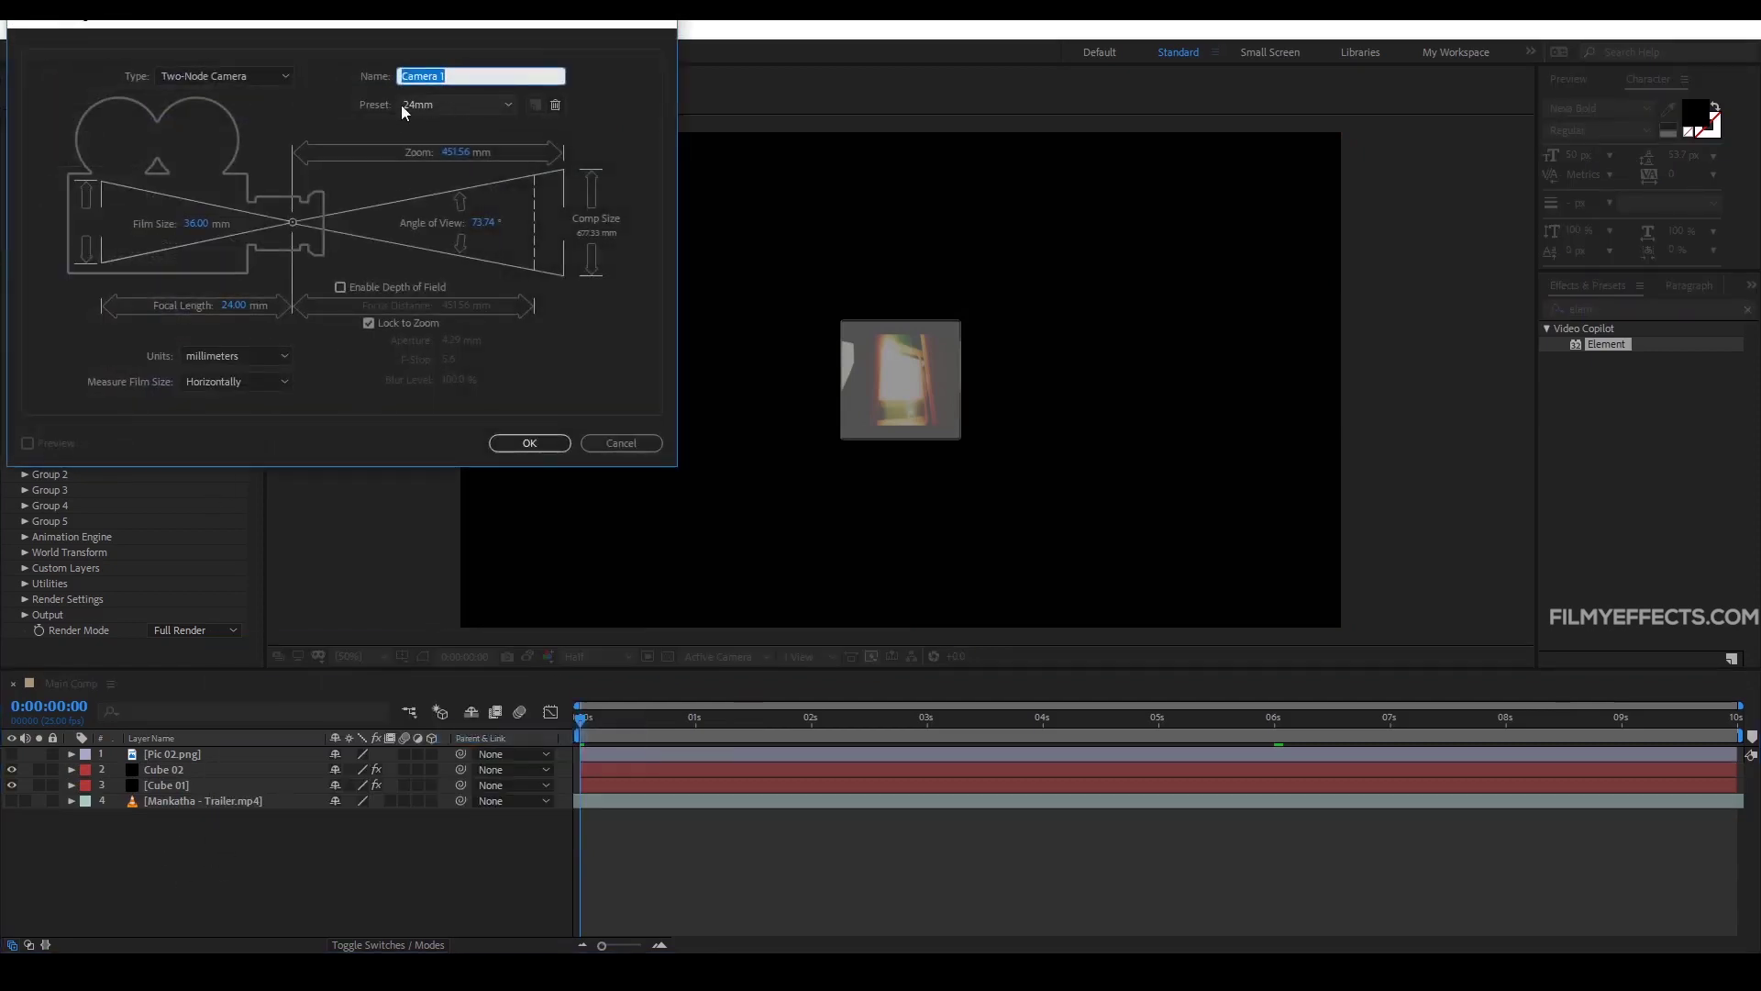
click(452, 76)
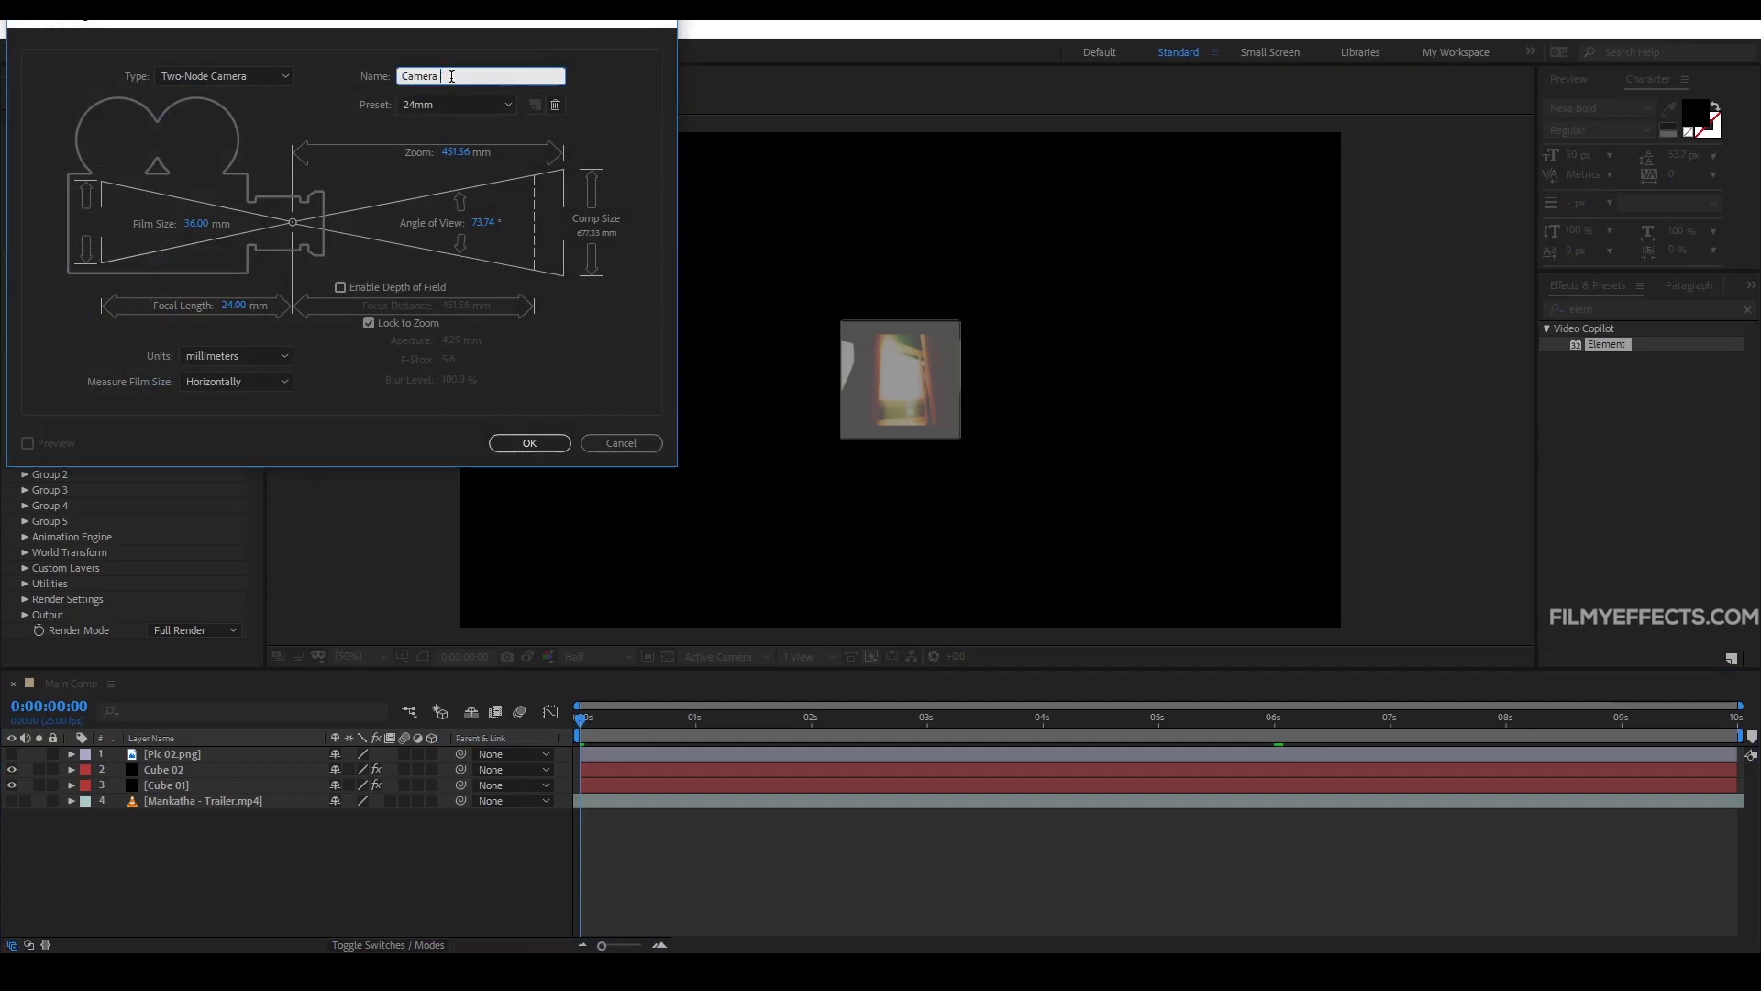
click(538, 442)
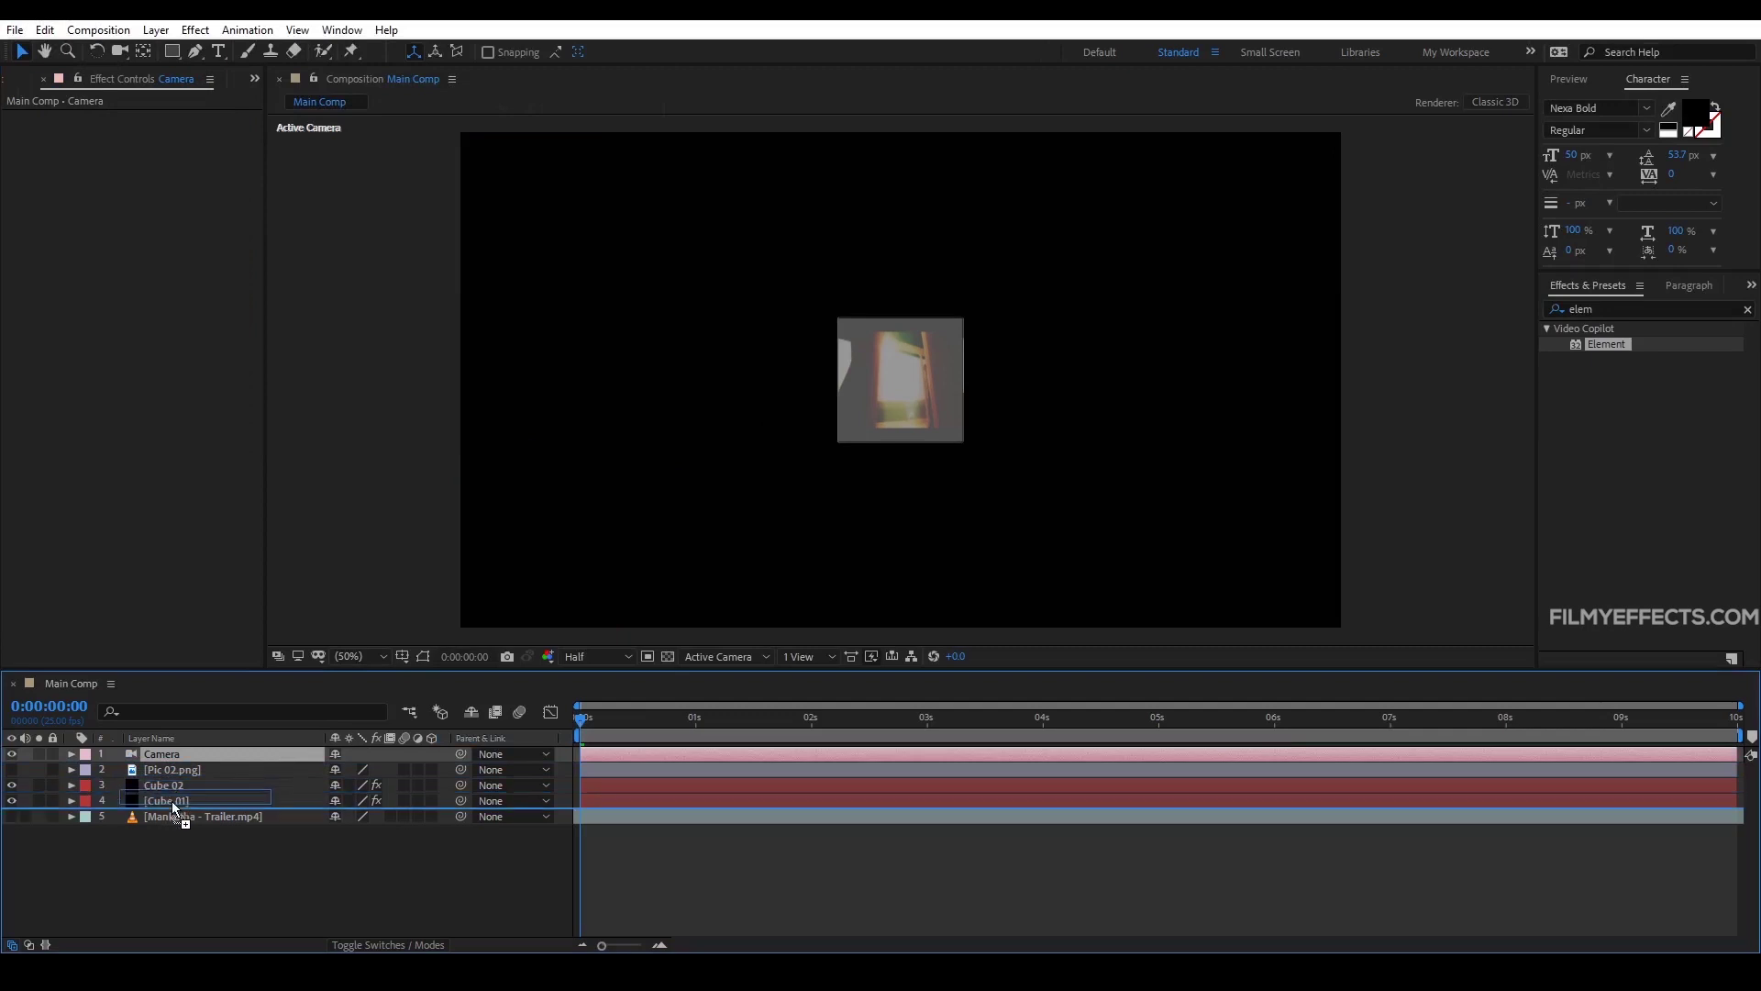
drag(161, 754, 168, 812)
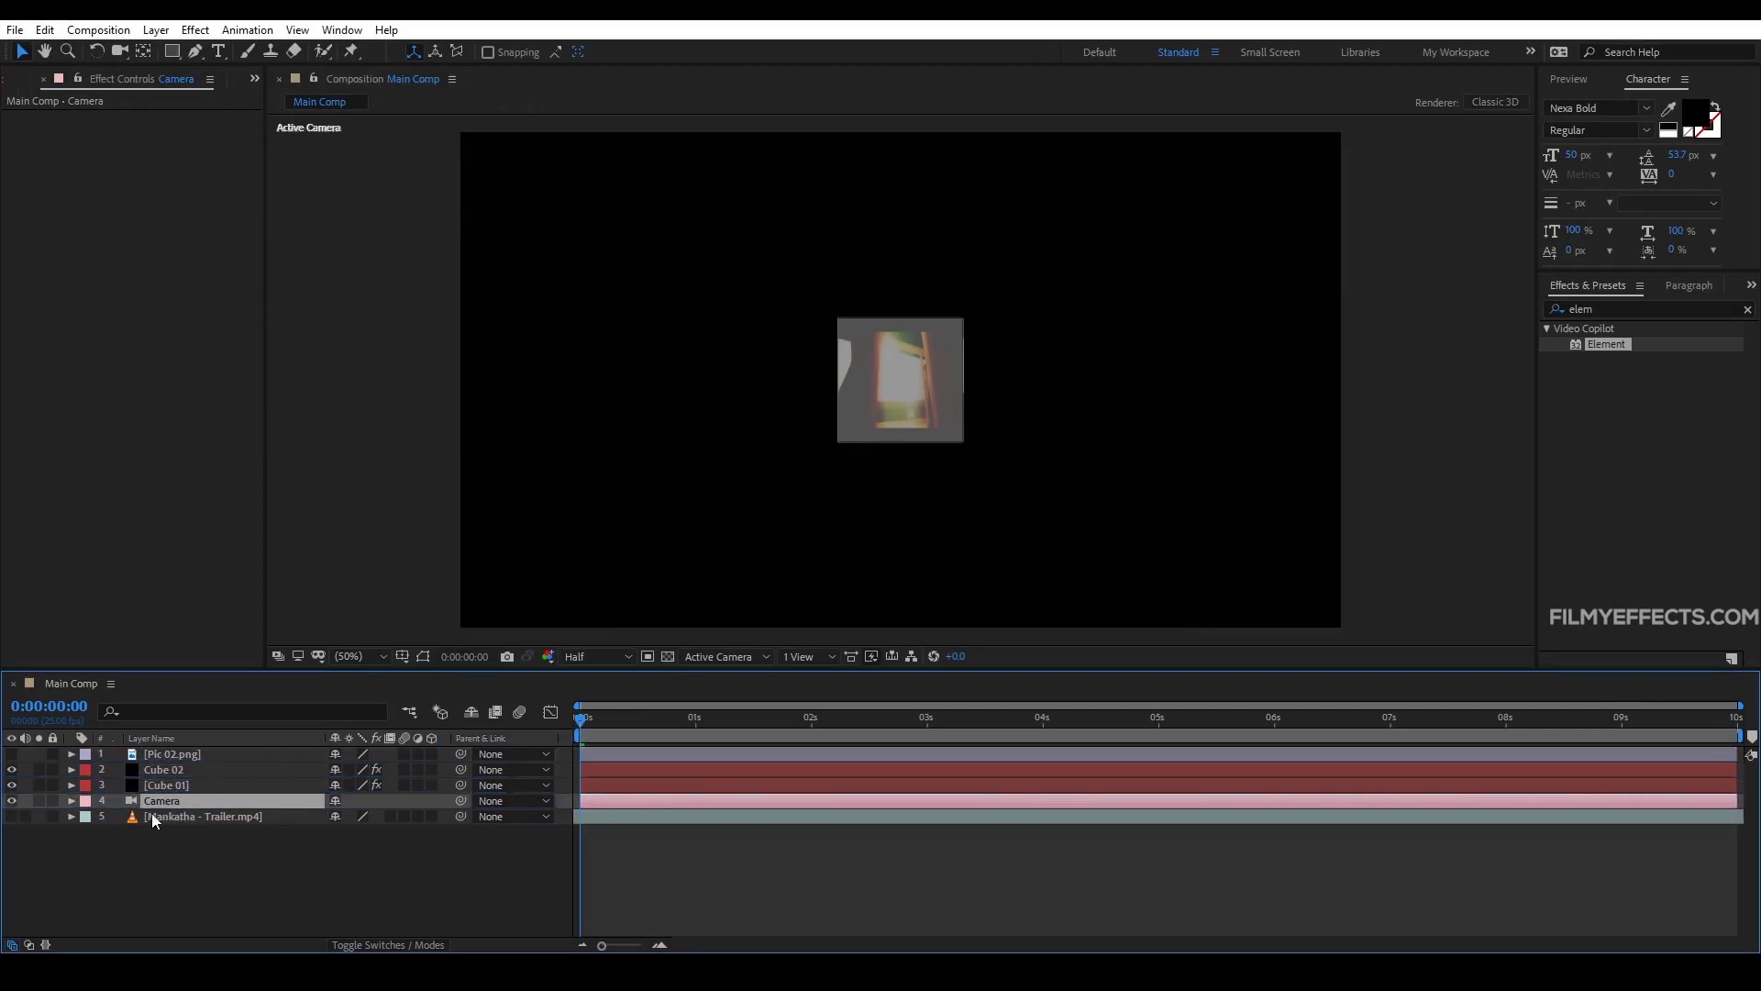
click(156, 785)
click(186, 771)
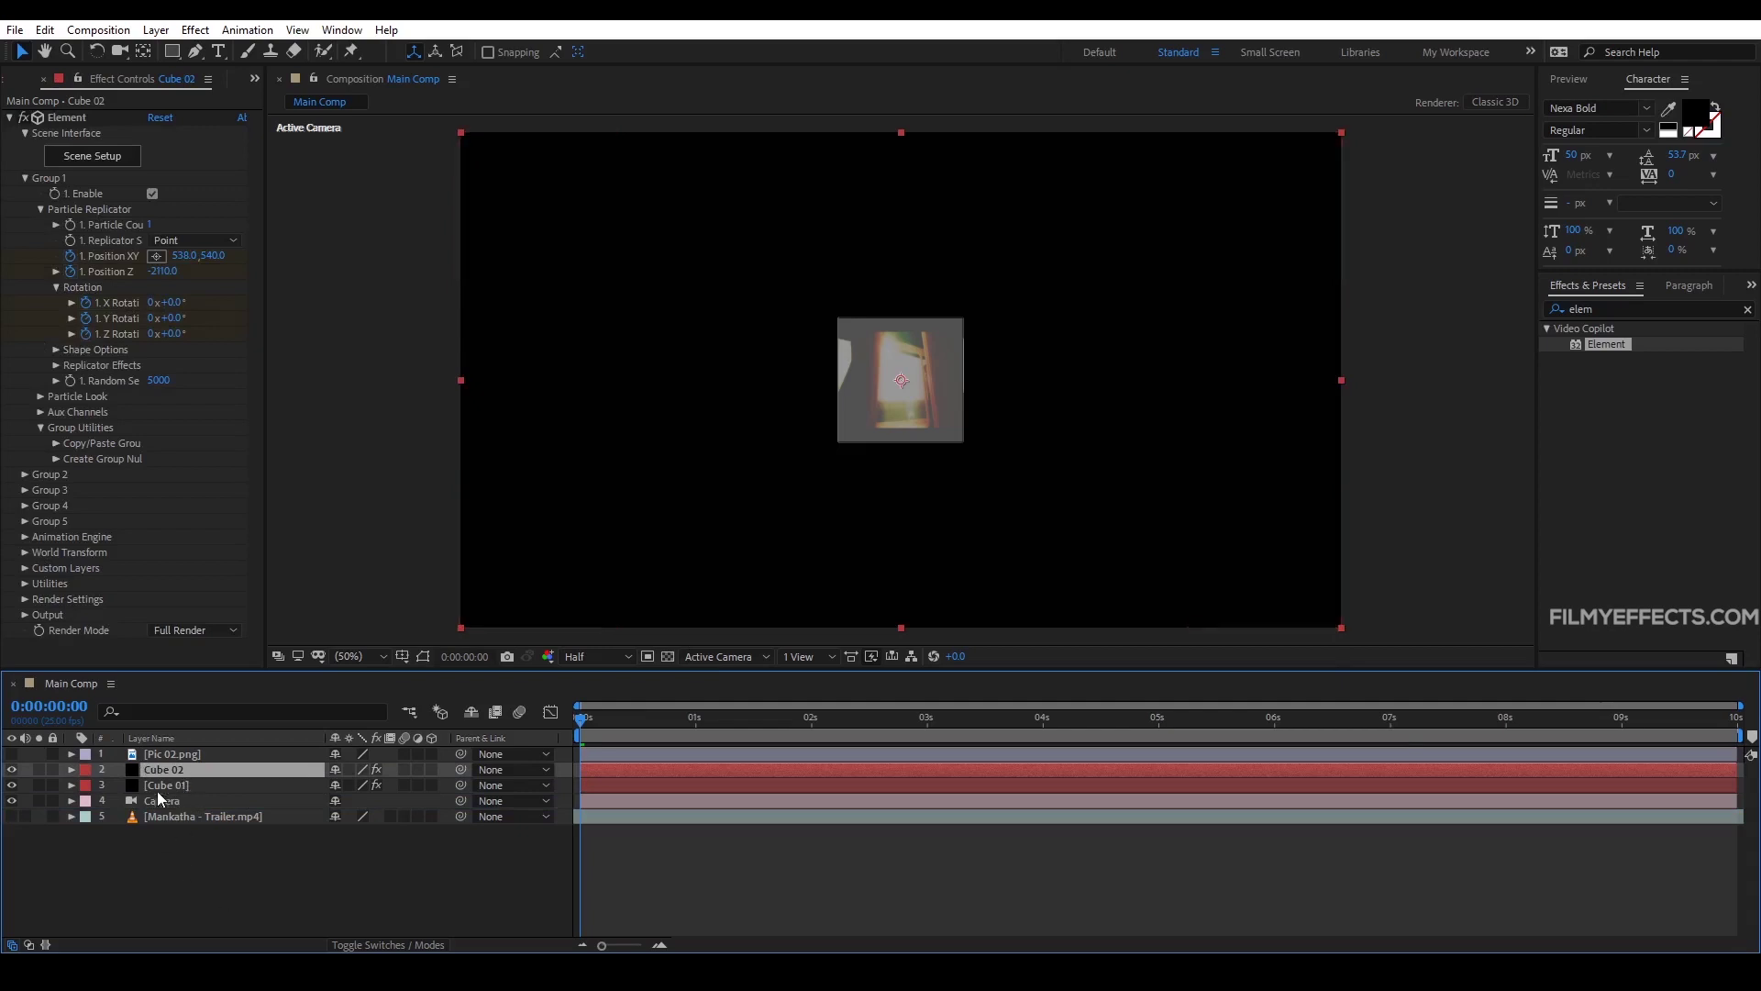
Step: Reveal Cube 02's keyframes and scrub 0–4 s to review its fly-in from Position Z -2110
key(u)
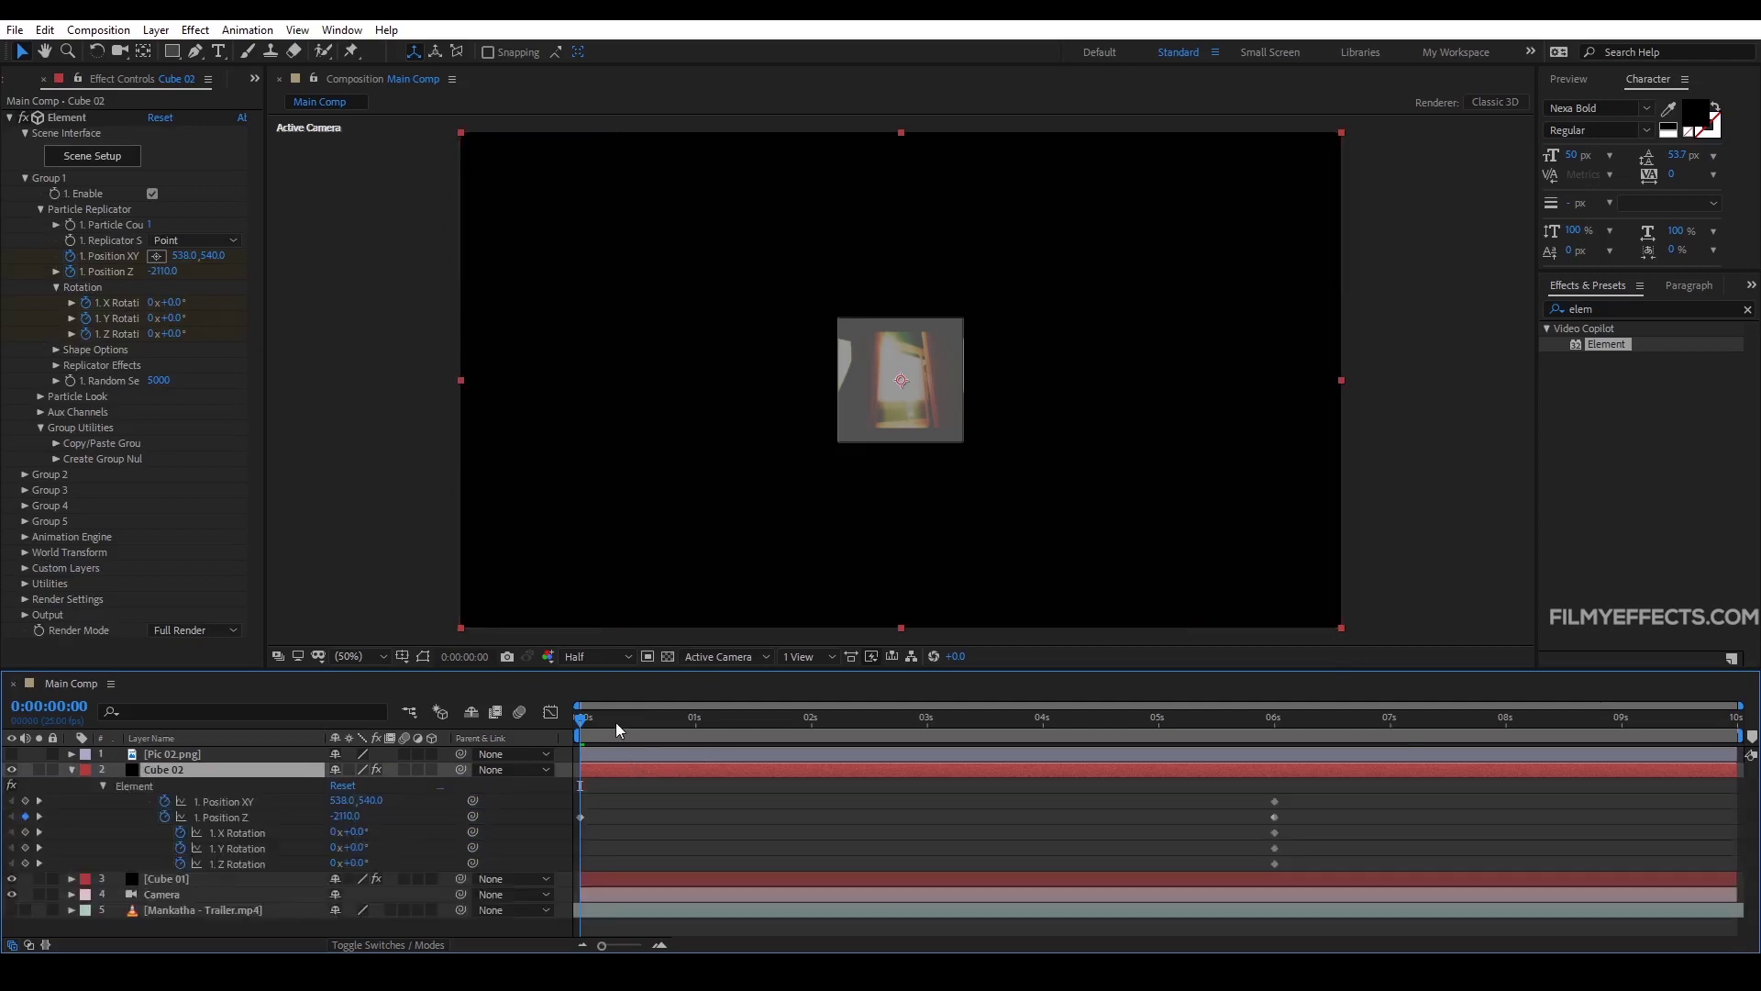
drag(660, 740, 1229, 786)
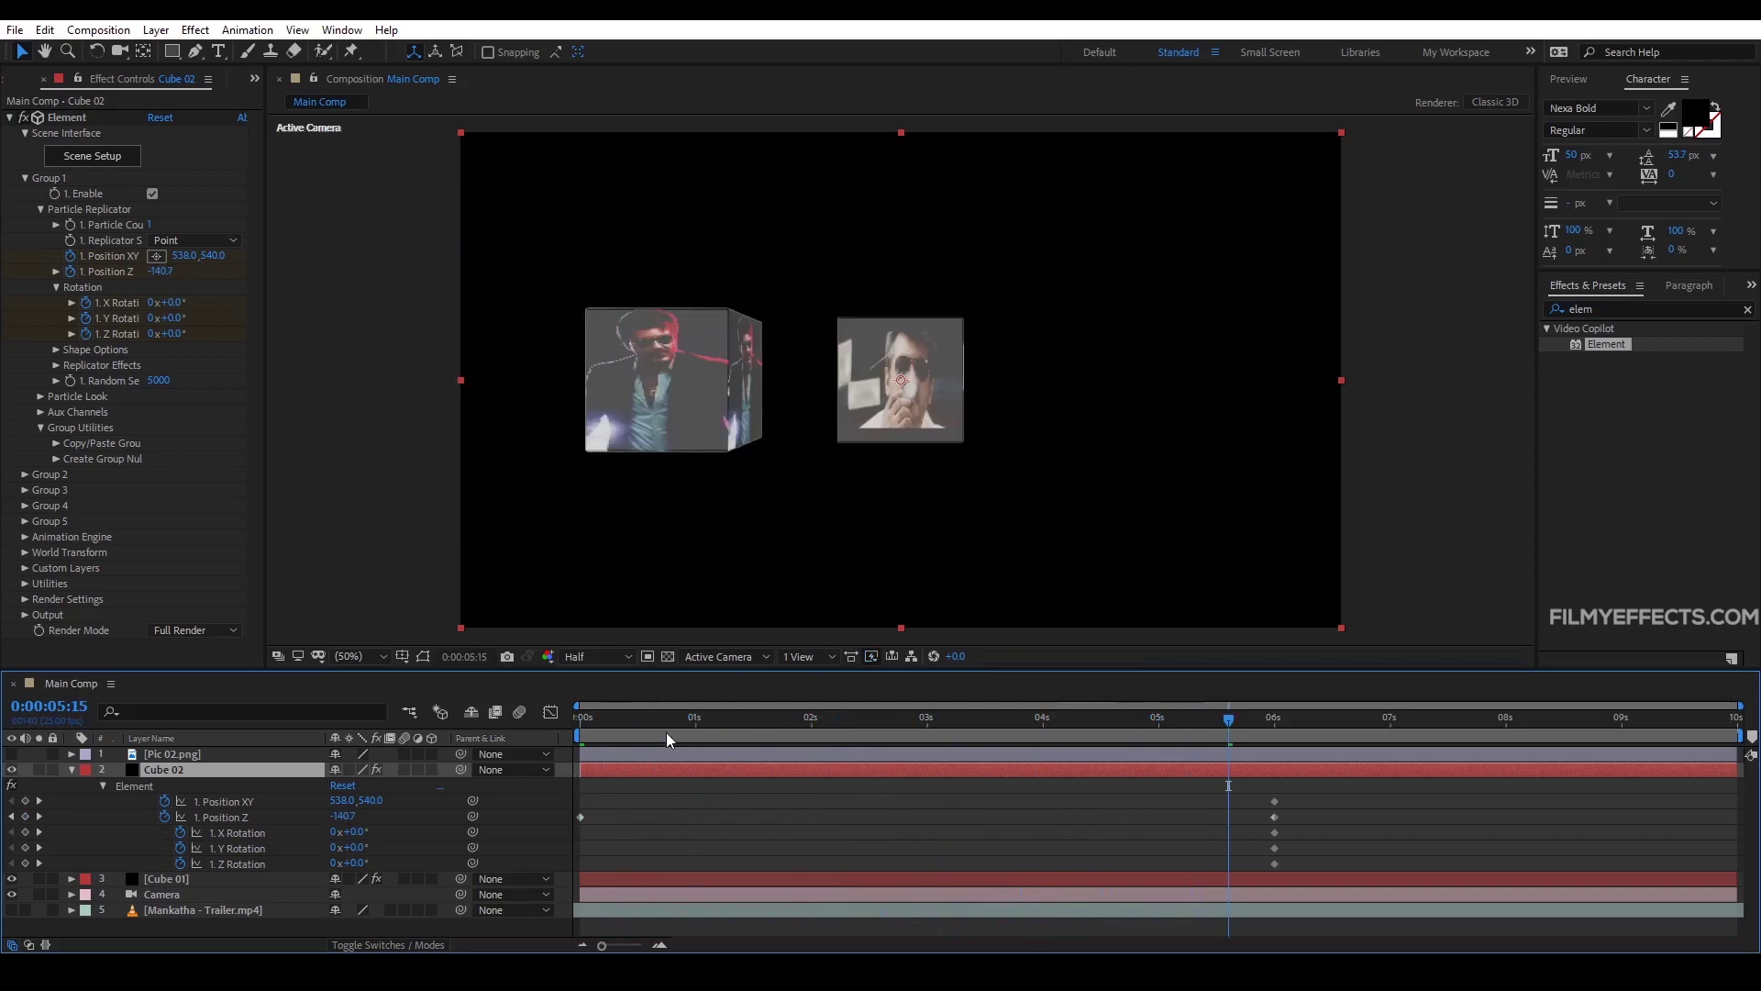
drag(668, 740, 1046, 752)
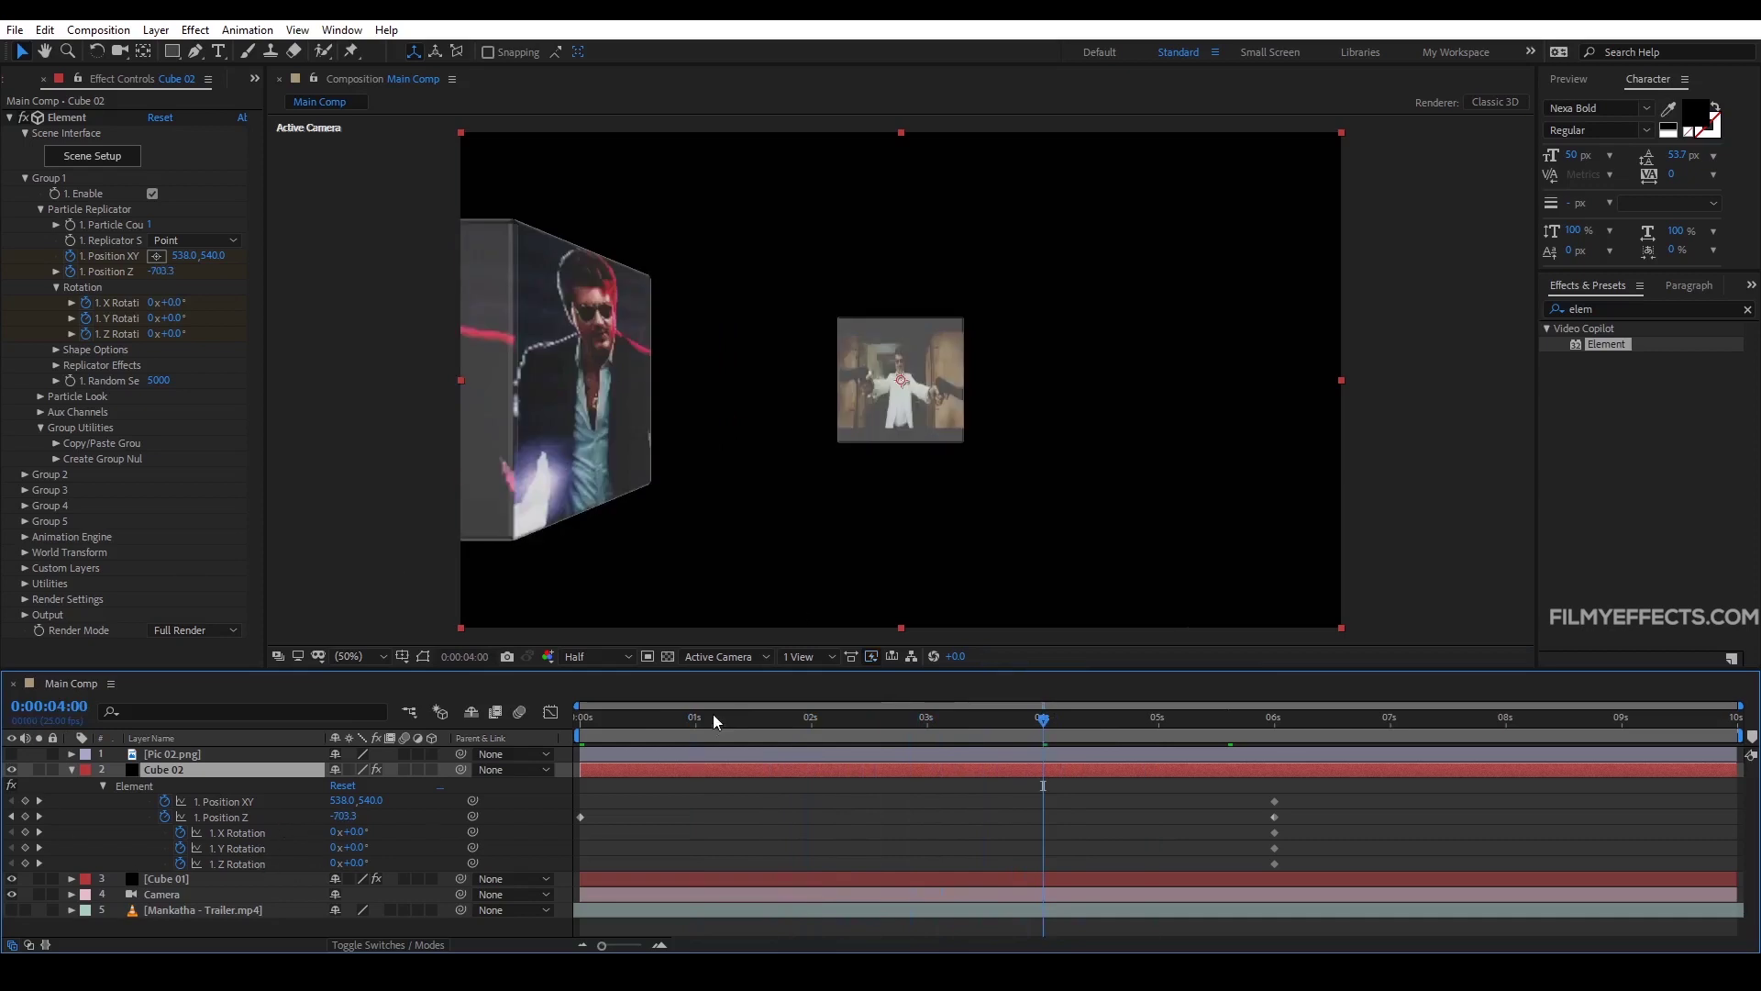
drag(705, 737, 575, 731)
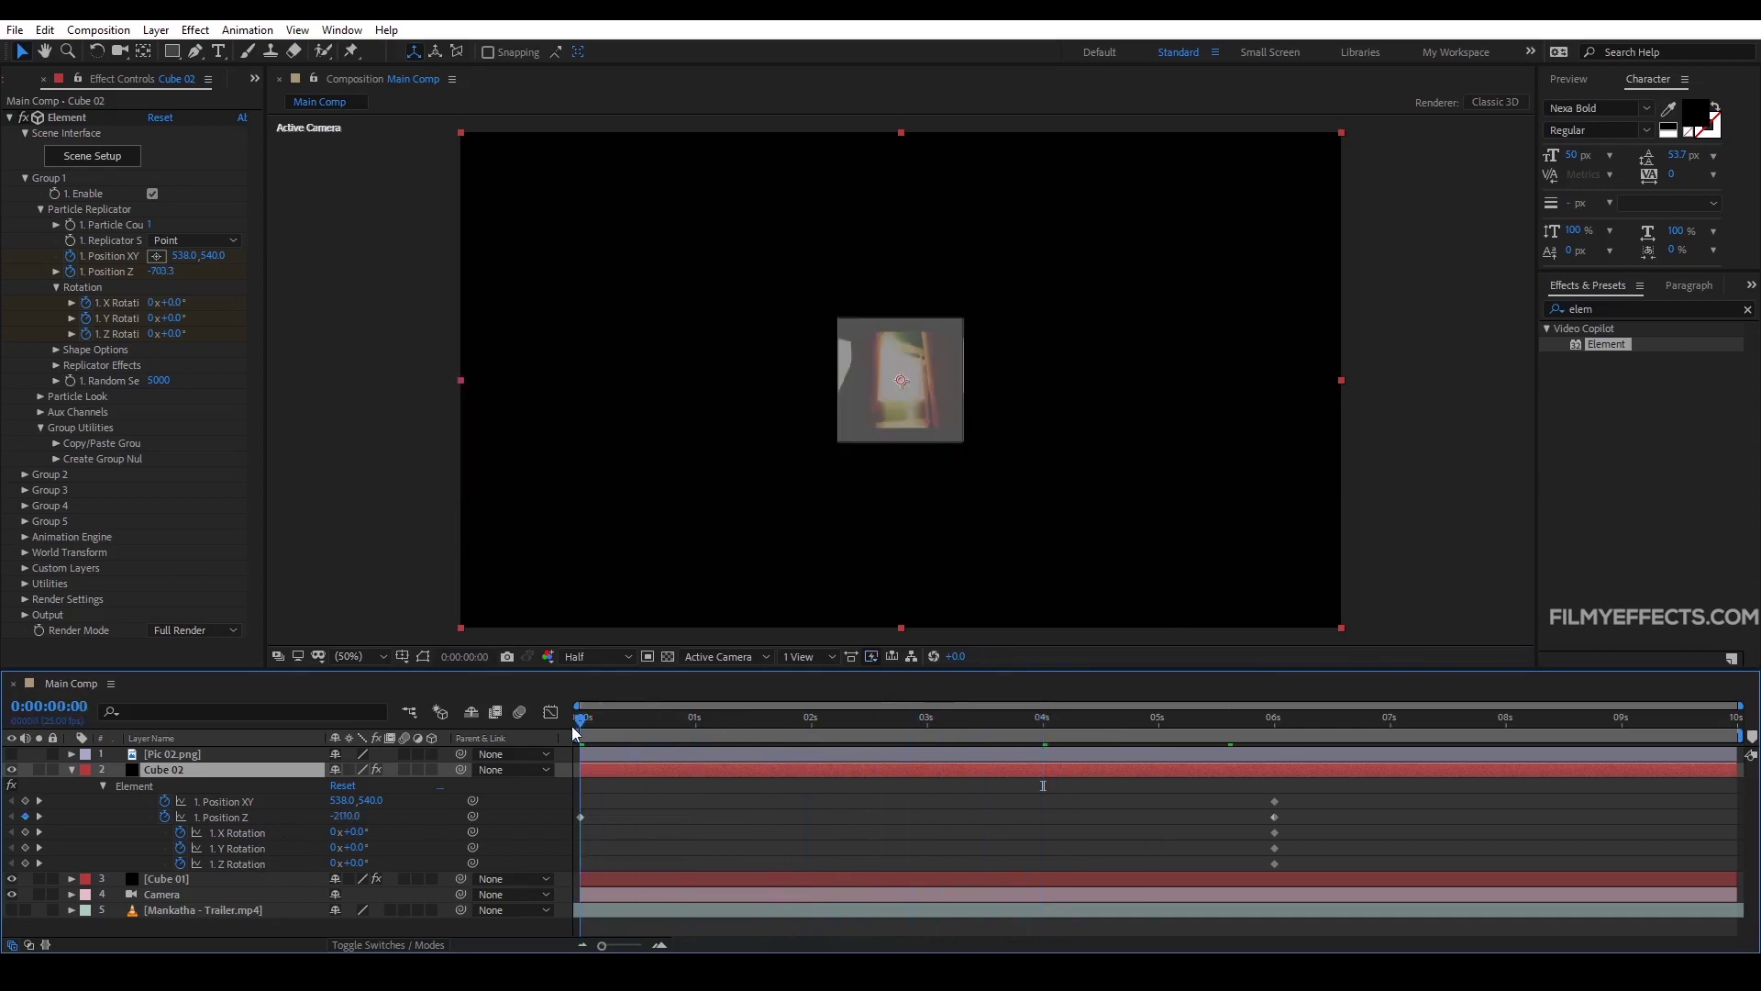
click(580, 816)
key(comma)
key(comma)
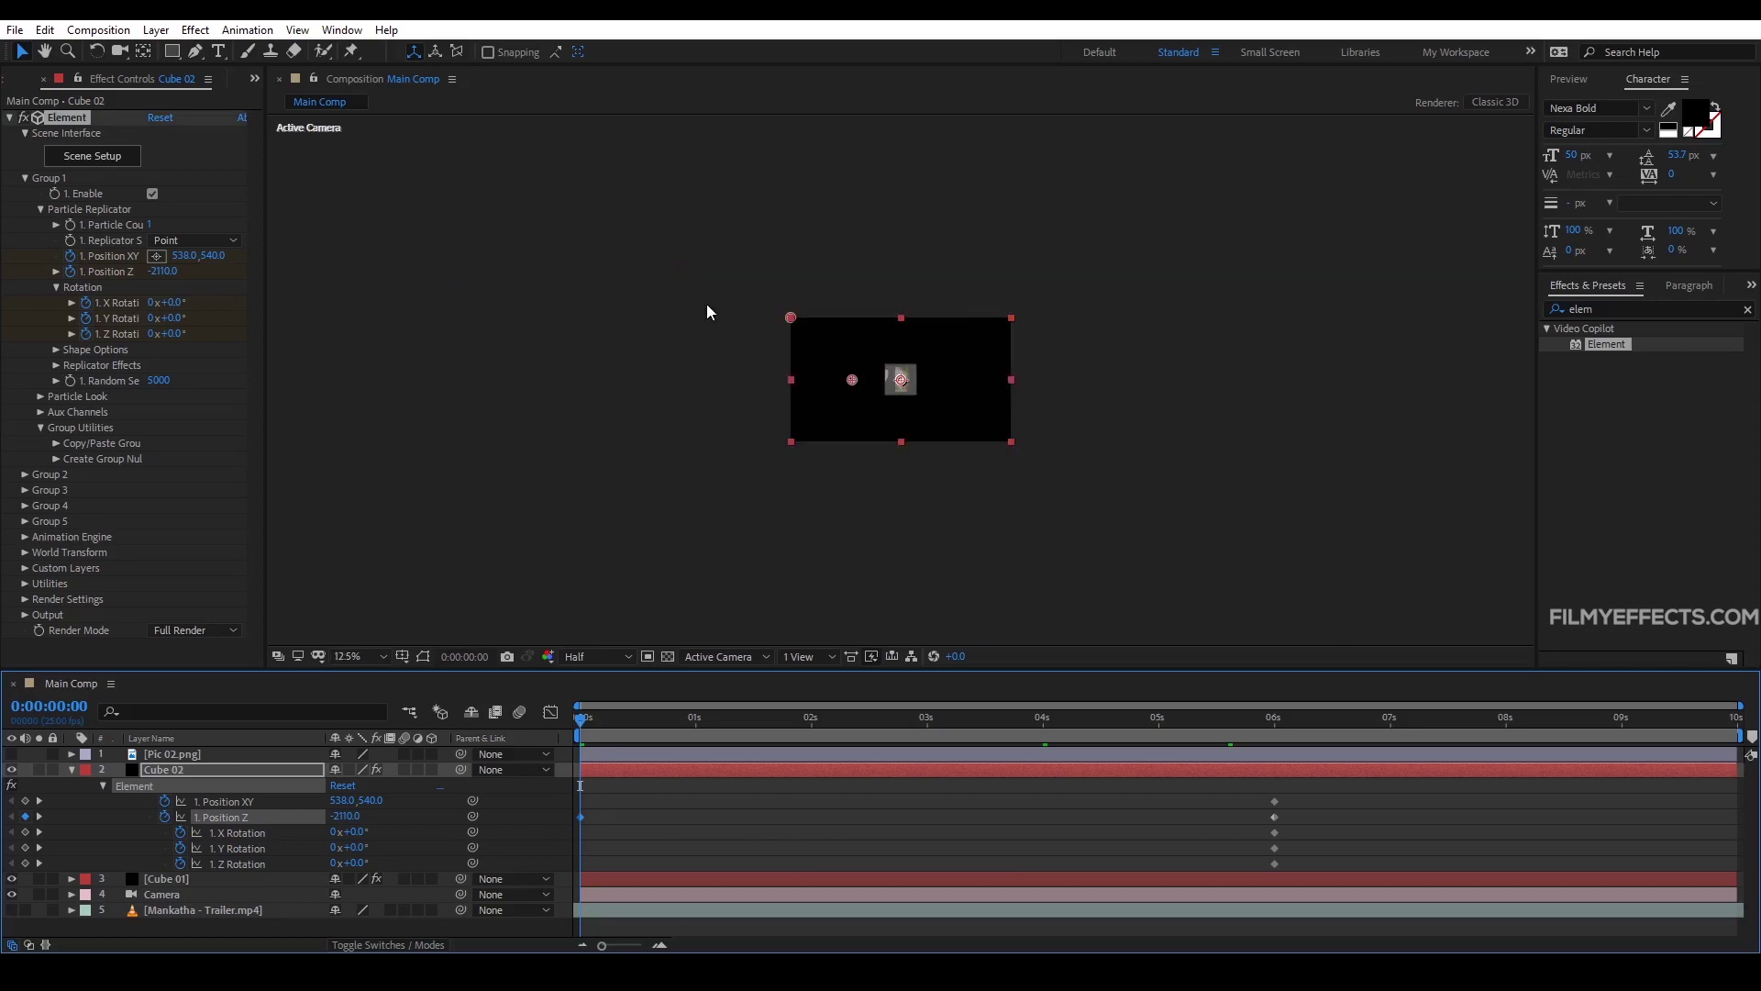
key(period)
key(period)
click(384, 833)
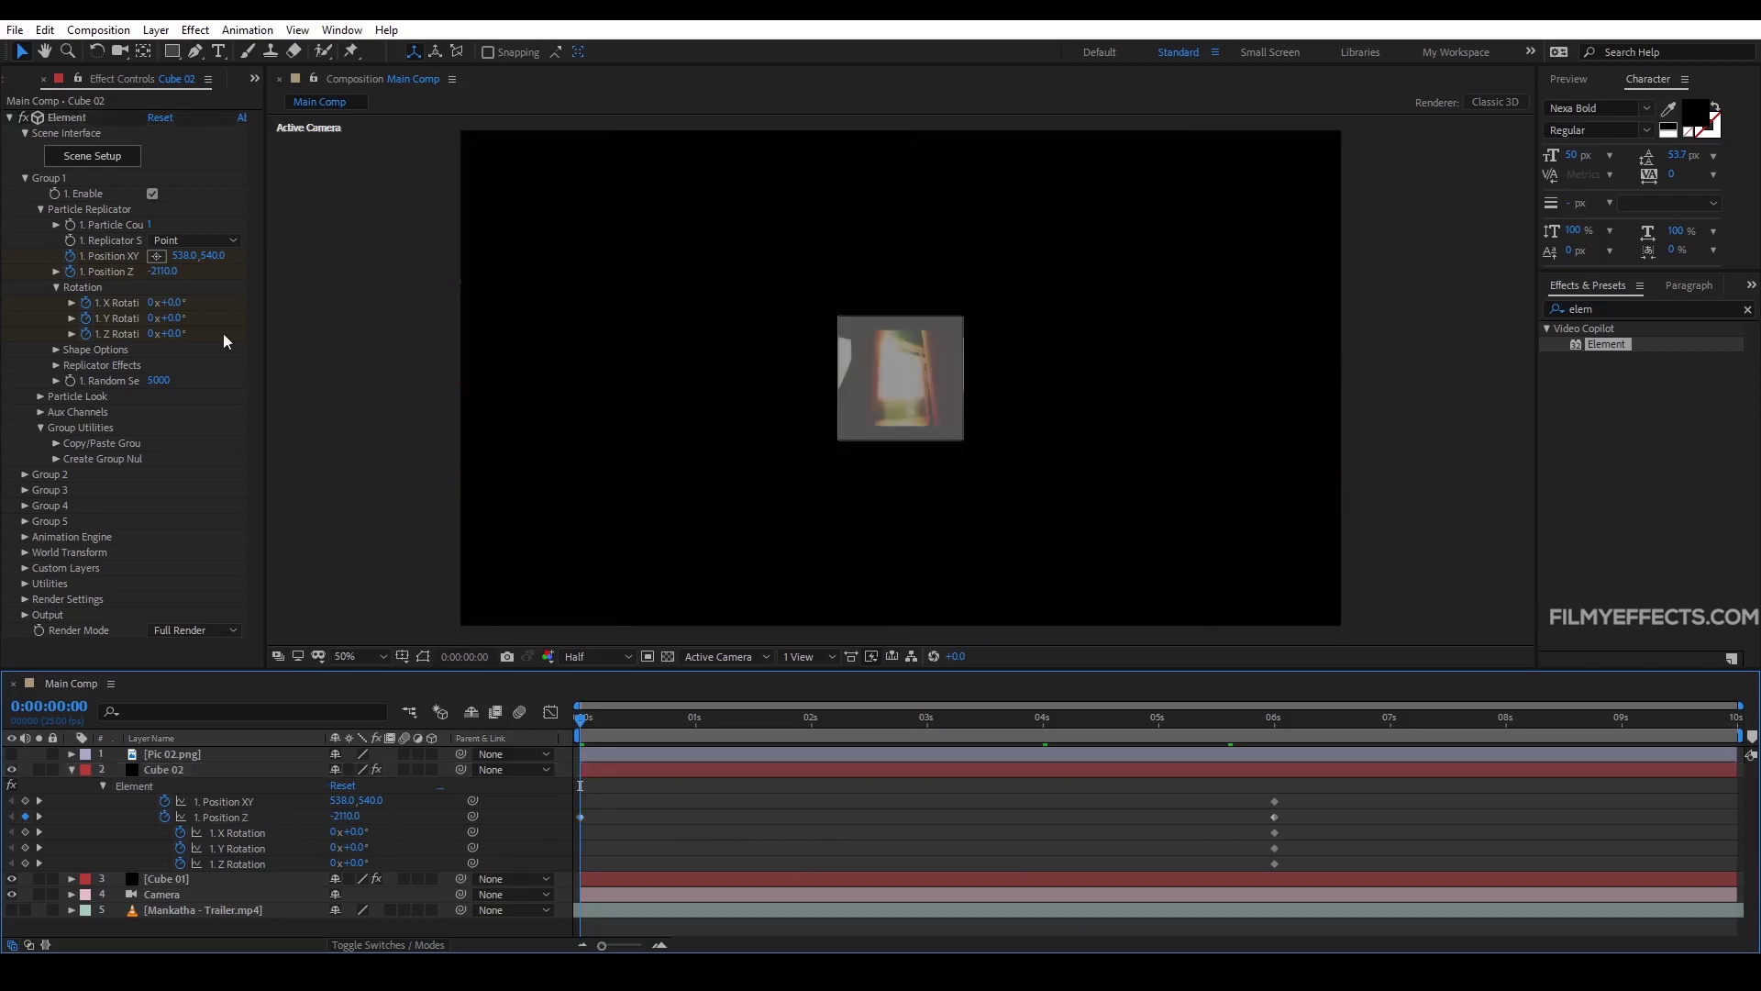
Step: At 0 s, rotate Cube 02 to 111°, 266°, 99° and set Position Z to -1230
drag(165, 277, 296, 283)
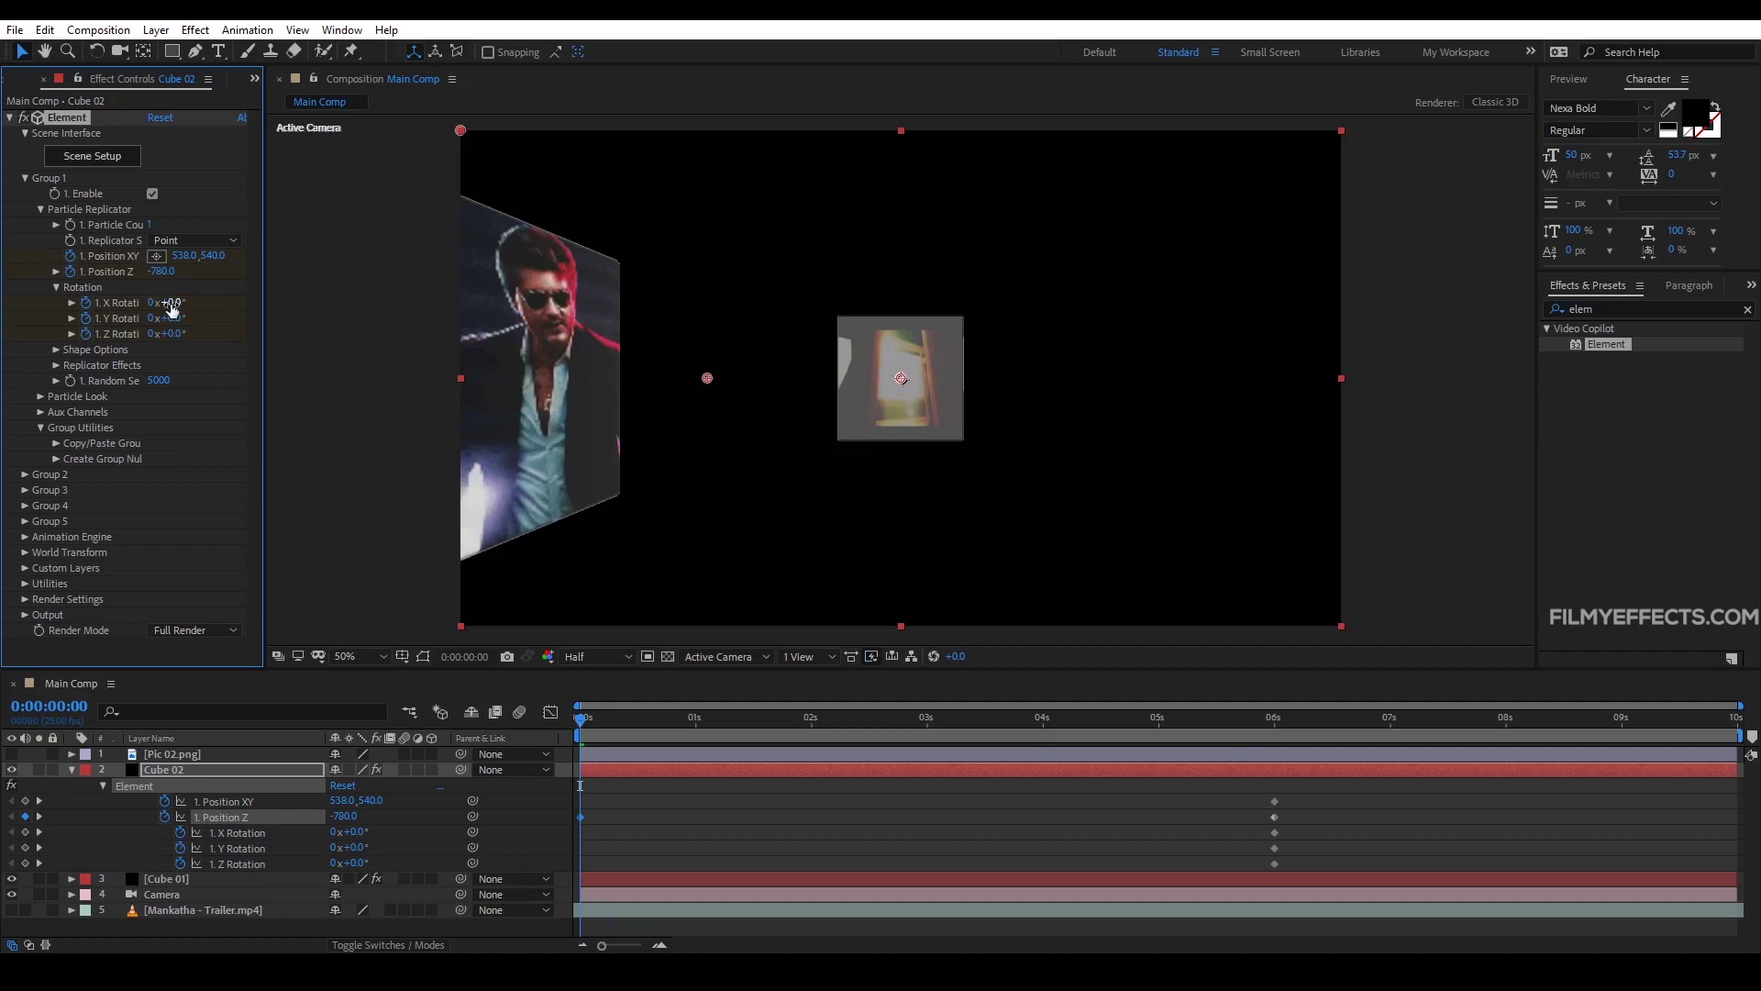
mouse_move(174, 303)
mouse_down()
mouse_move(211, 303)
mouse_move(211, 334)
mouse_move(146, 317)
mouse_move(188, 318)
mouse_move(147, 334)
mouse_move(164, 303)
mouse_up()
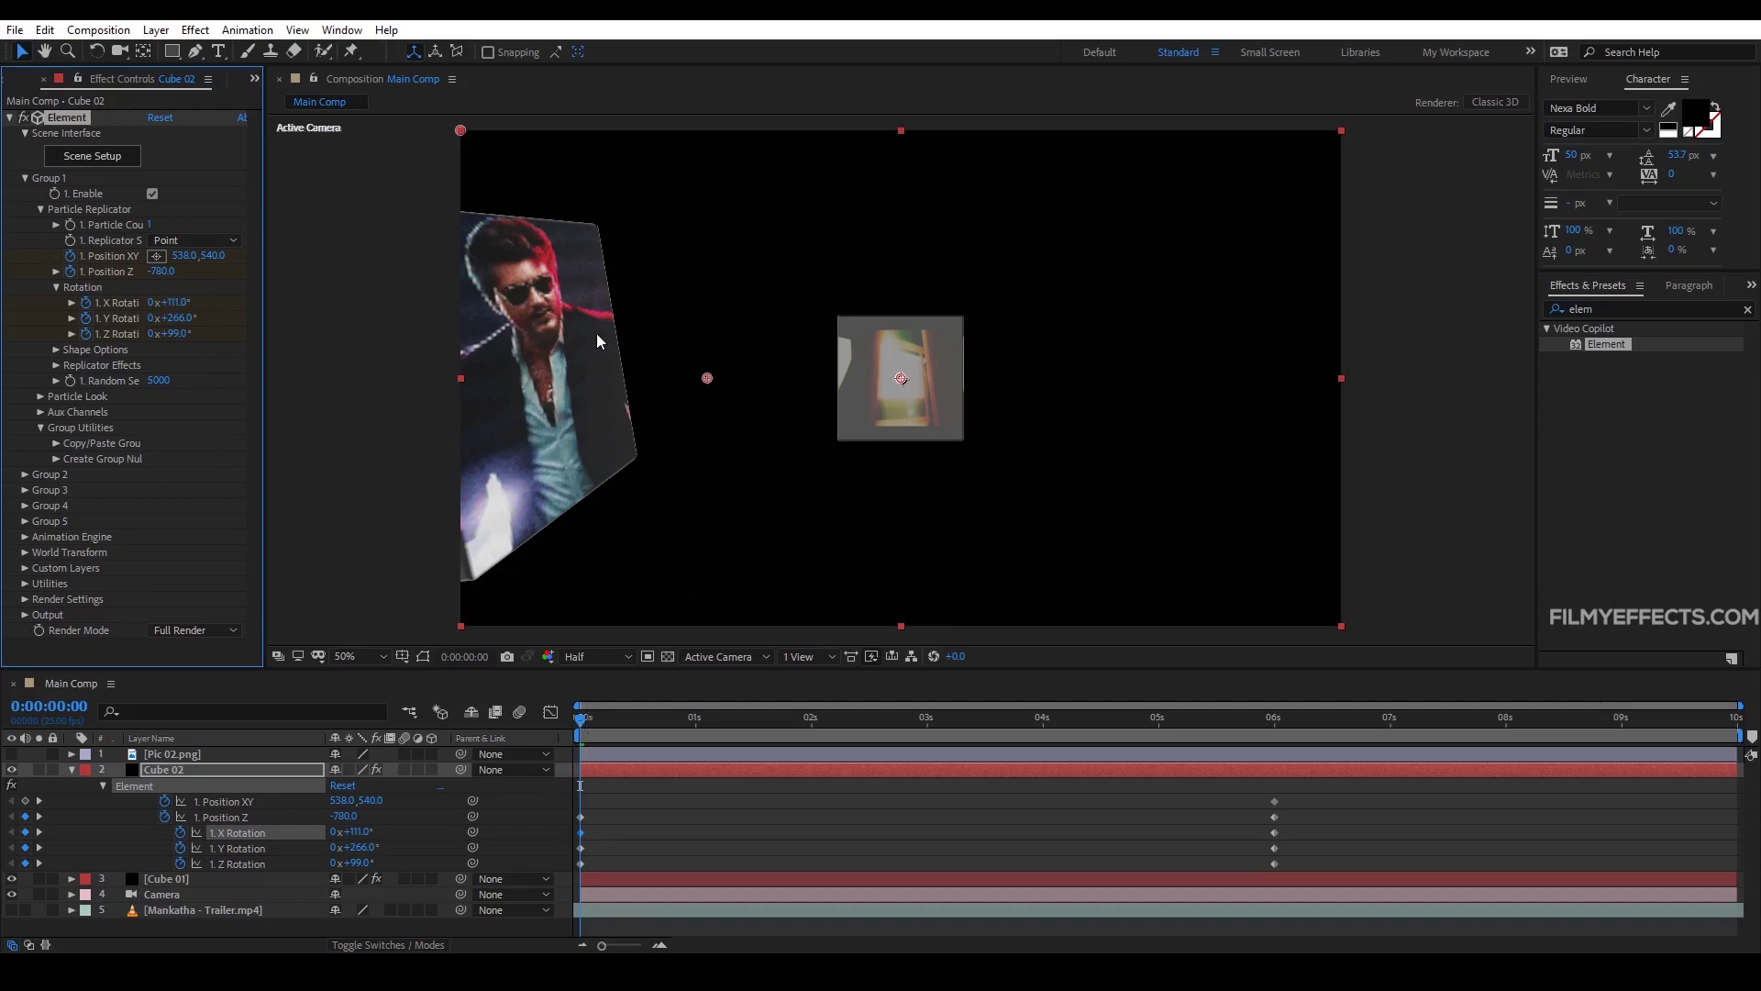
click(581, 818)
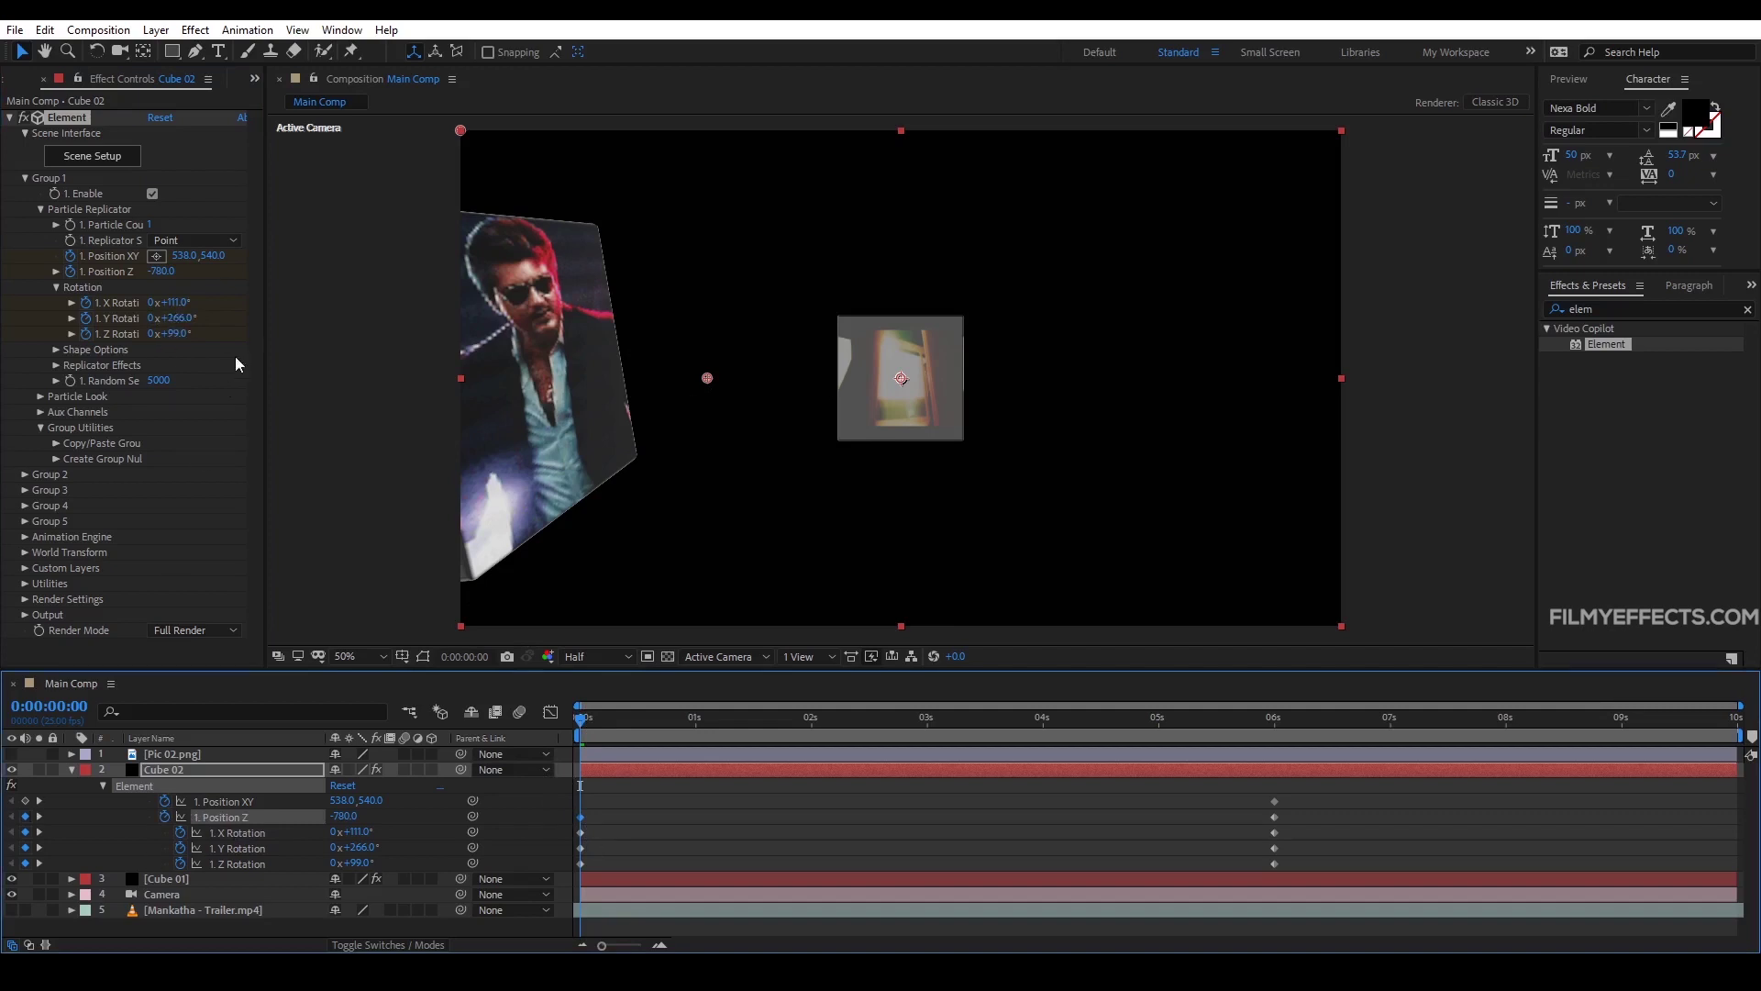
drag(156, 275, 115, 275)
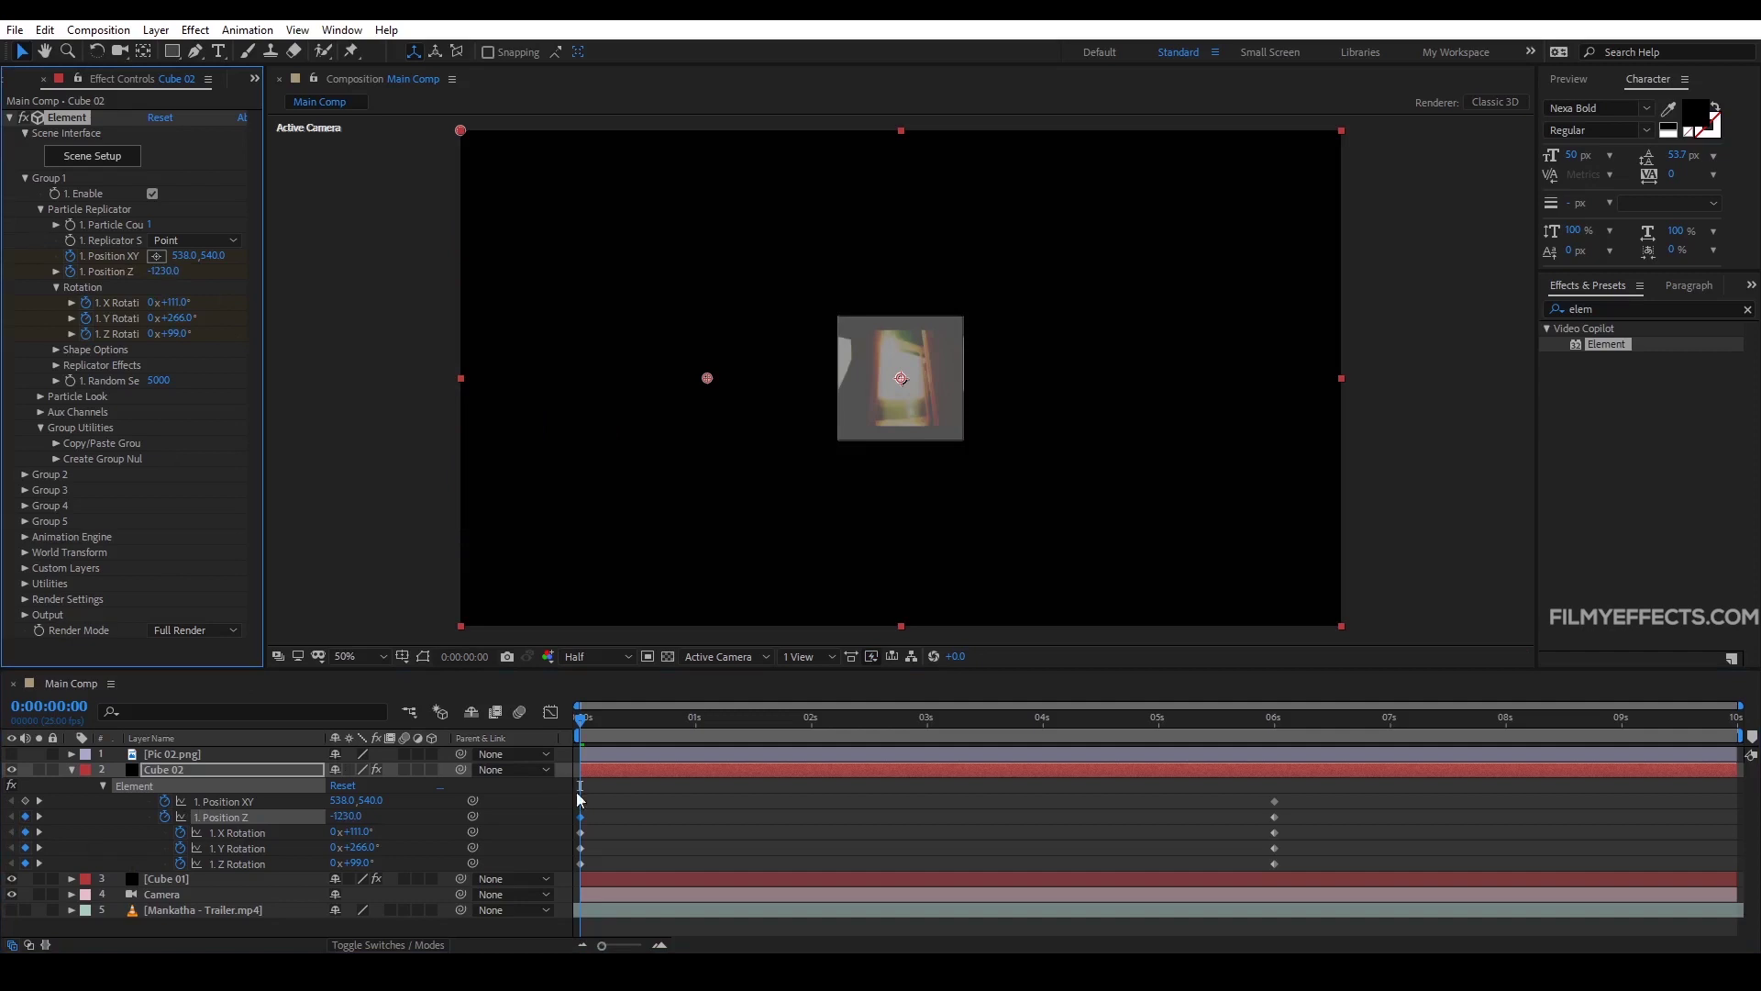
Step: Preview the animation from the start, stopping at 6 seconds
click(222, 803)
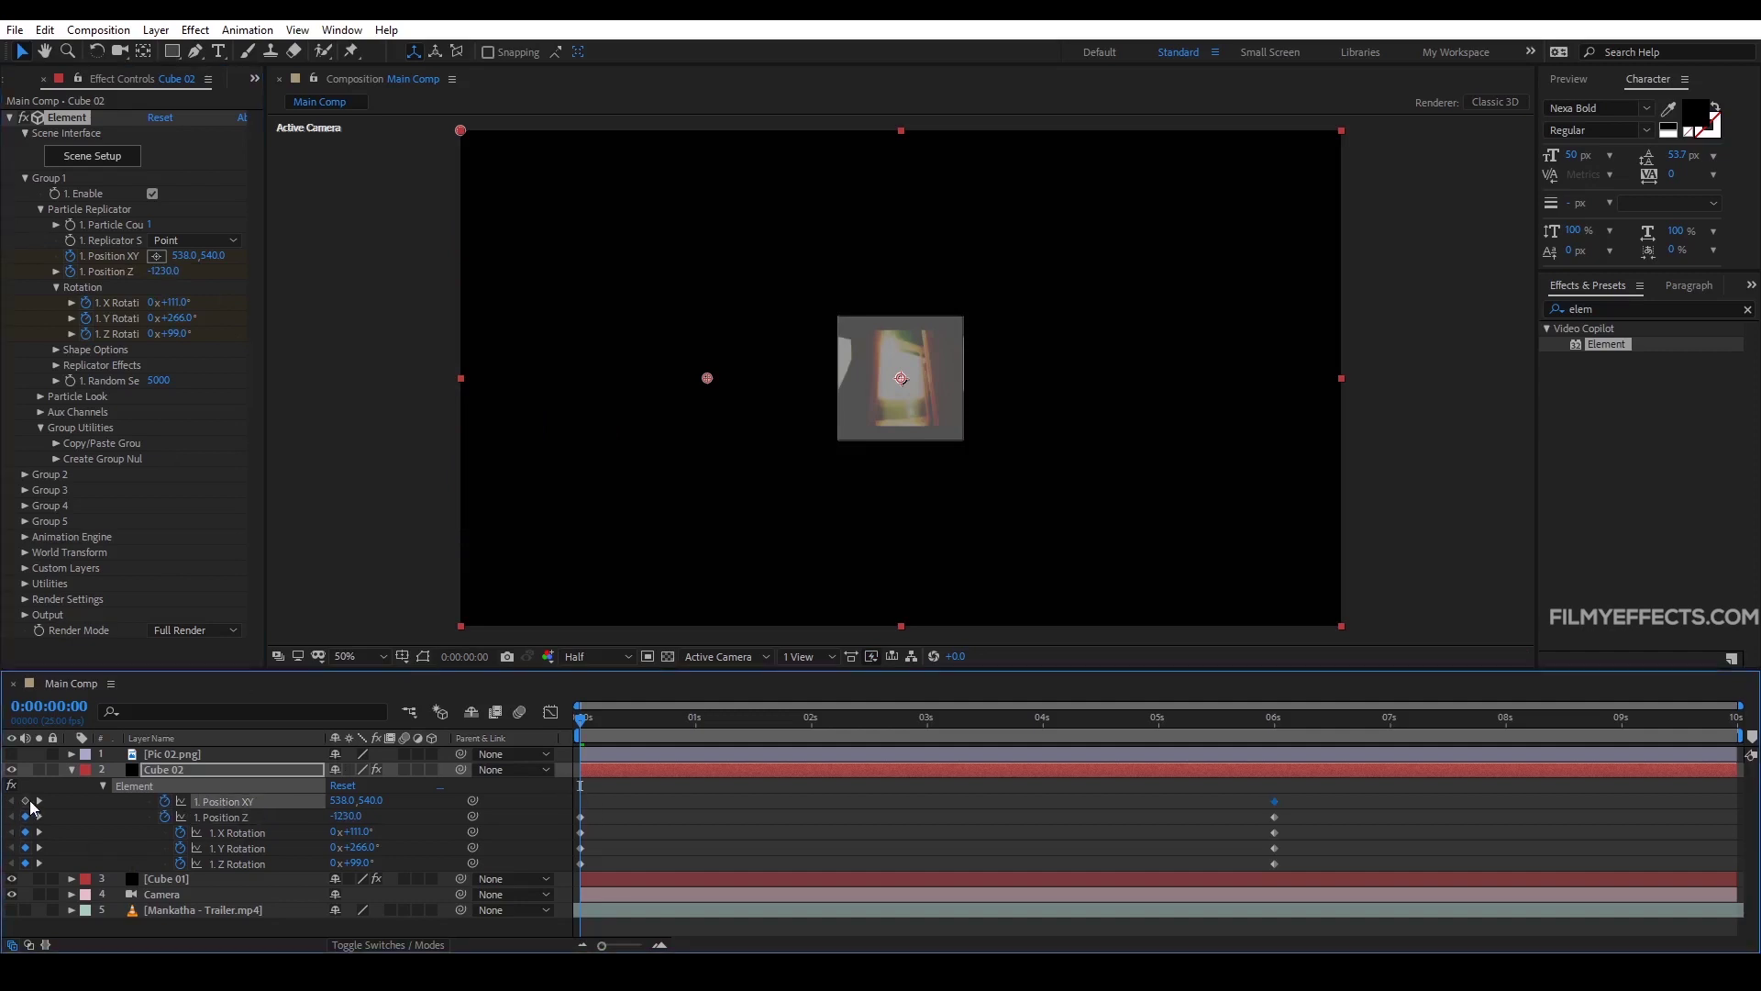
mouse_move(596, 728)
mouse_down()
mouse_move(617, 721)
mouse_move(580, 721)
mouse_up()
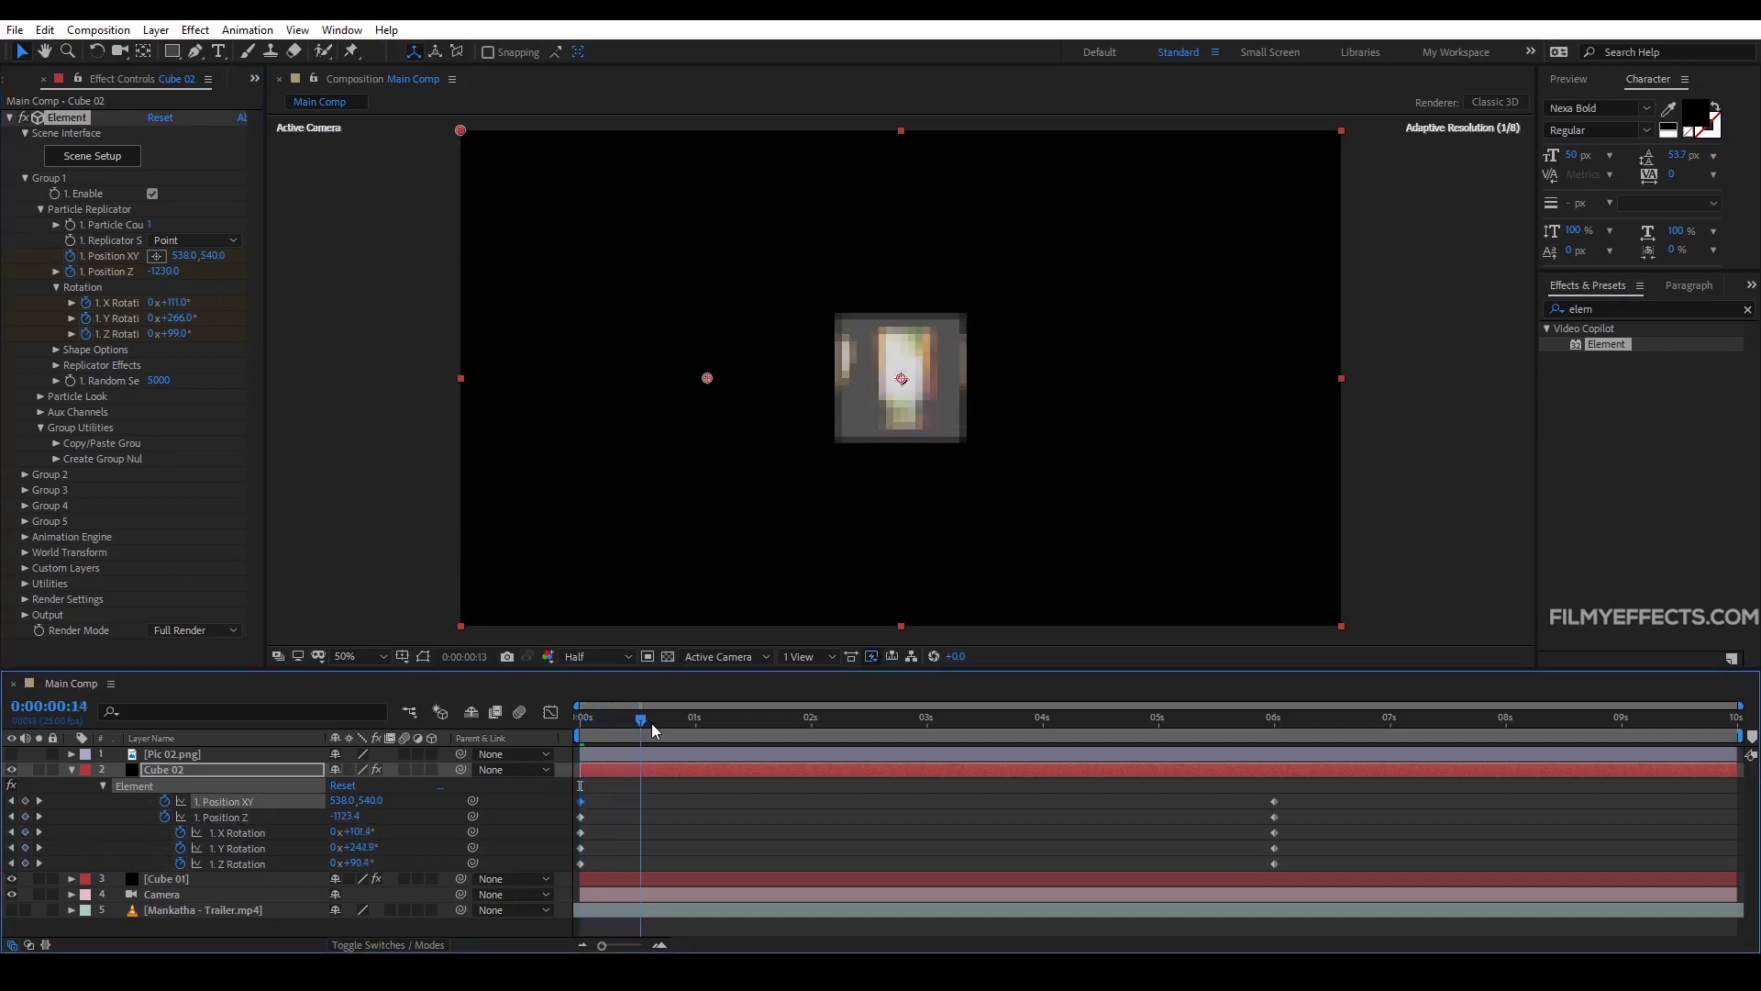
click(1568, 79)
click(1632, 103)
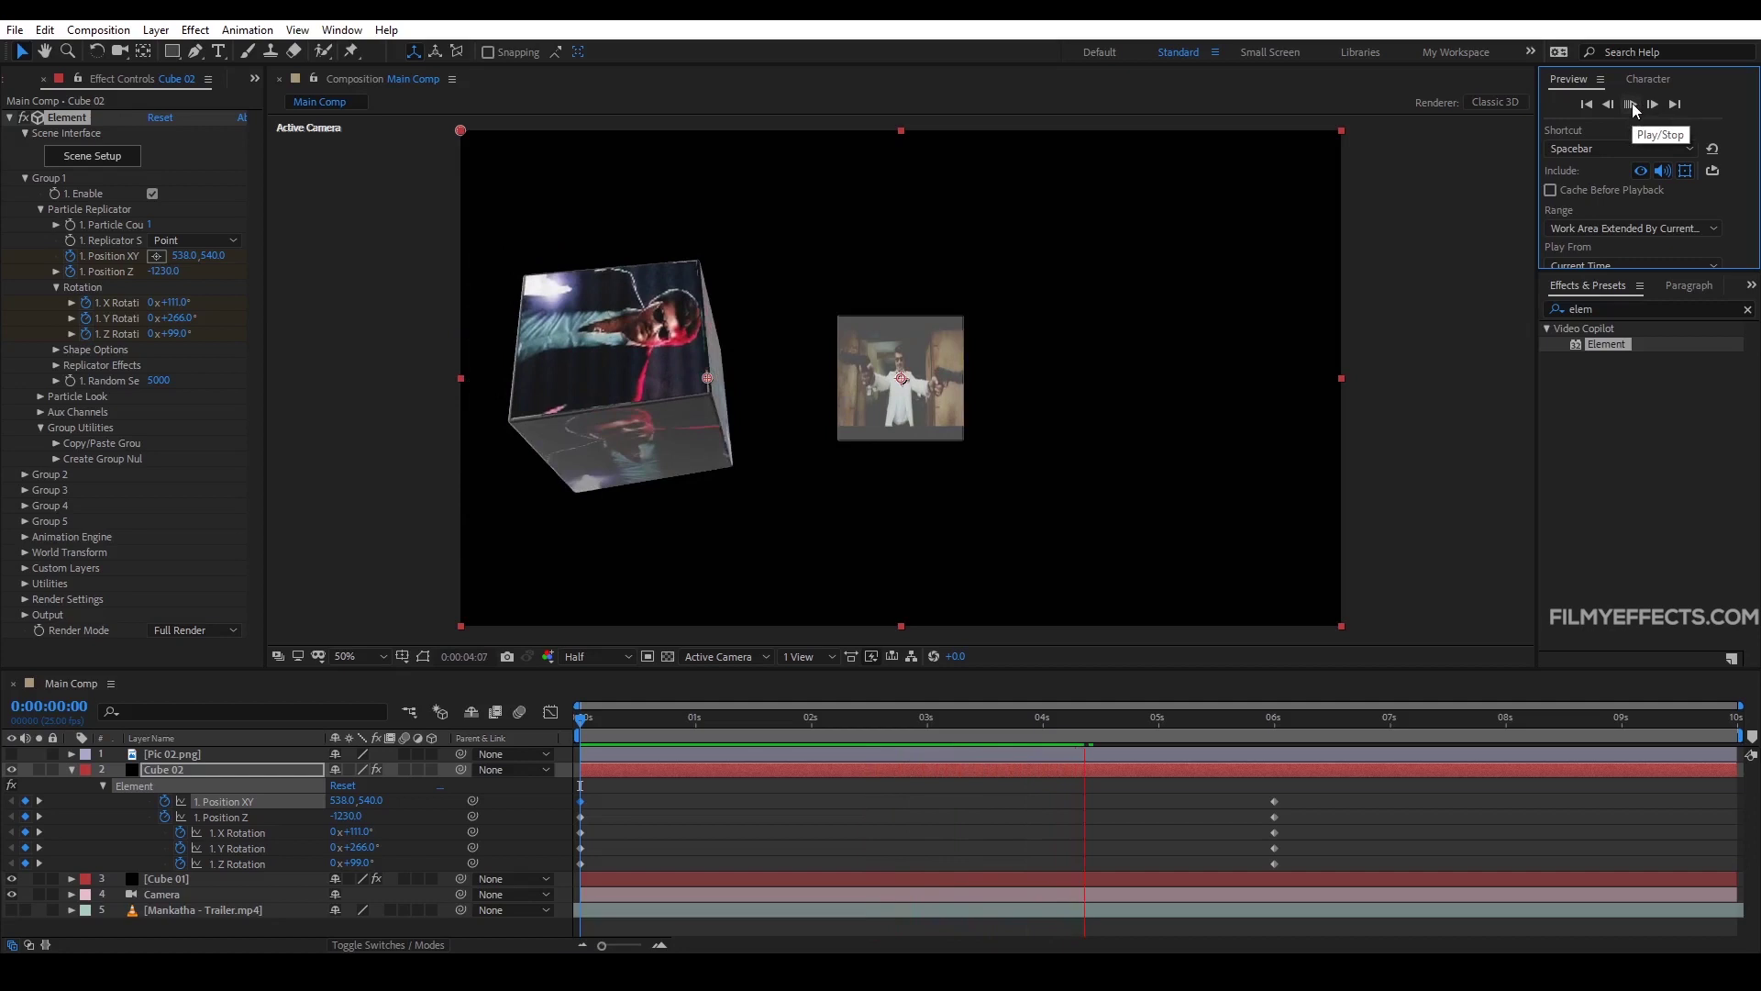
click(9, 783)
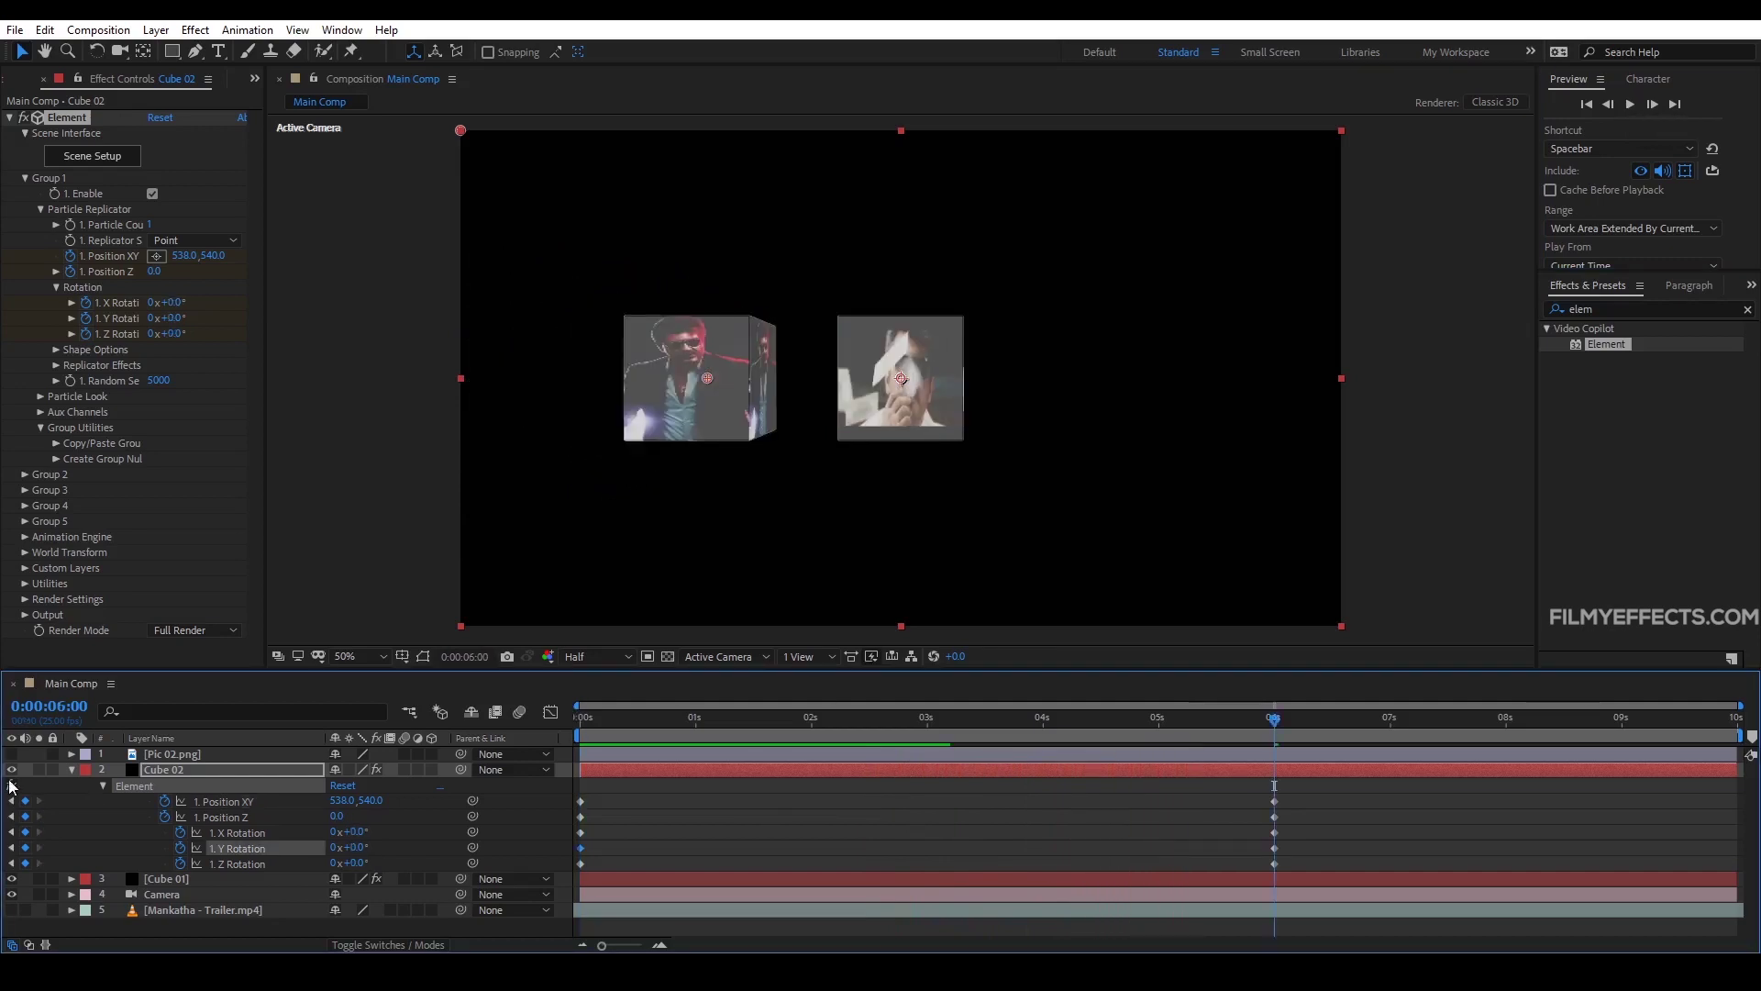
click(70, 772)
click(196, 787)
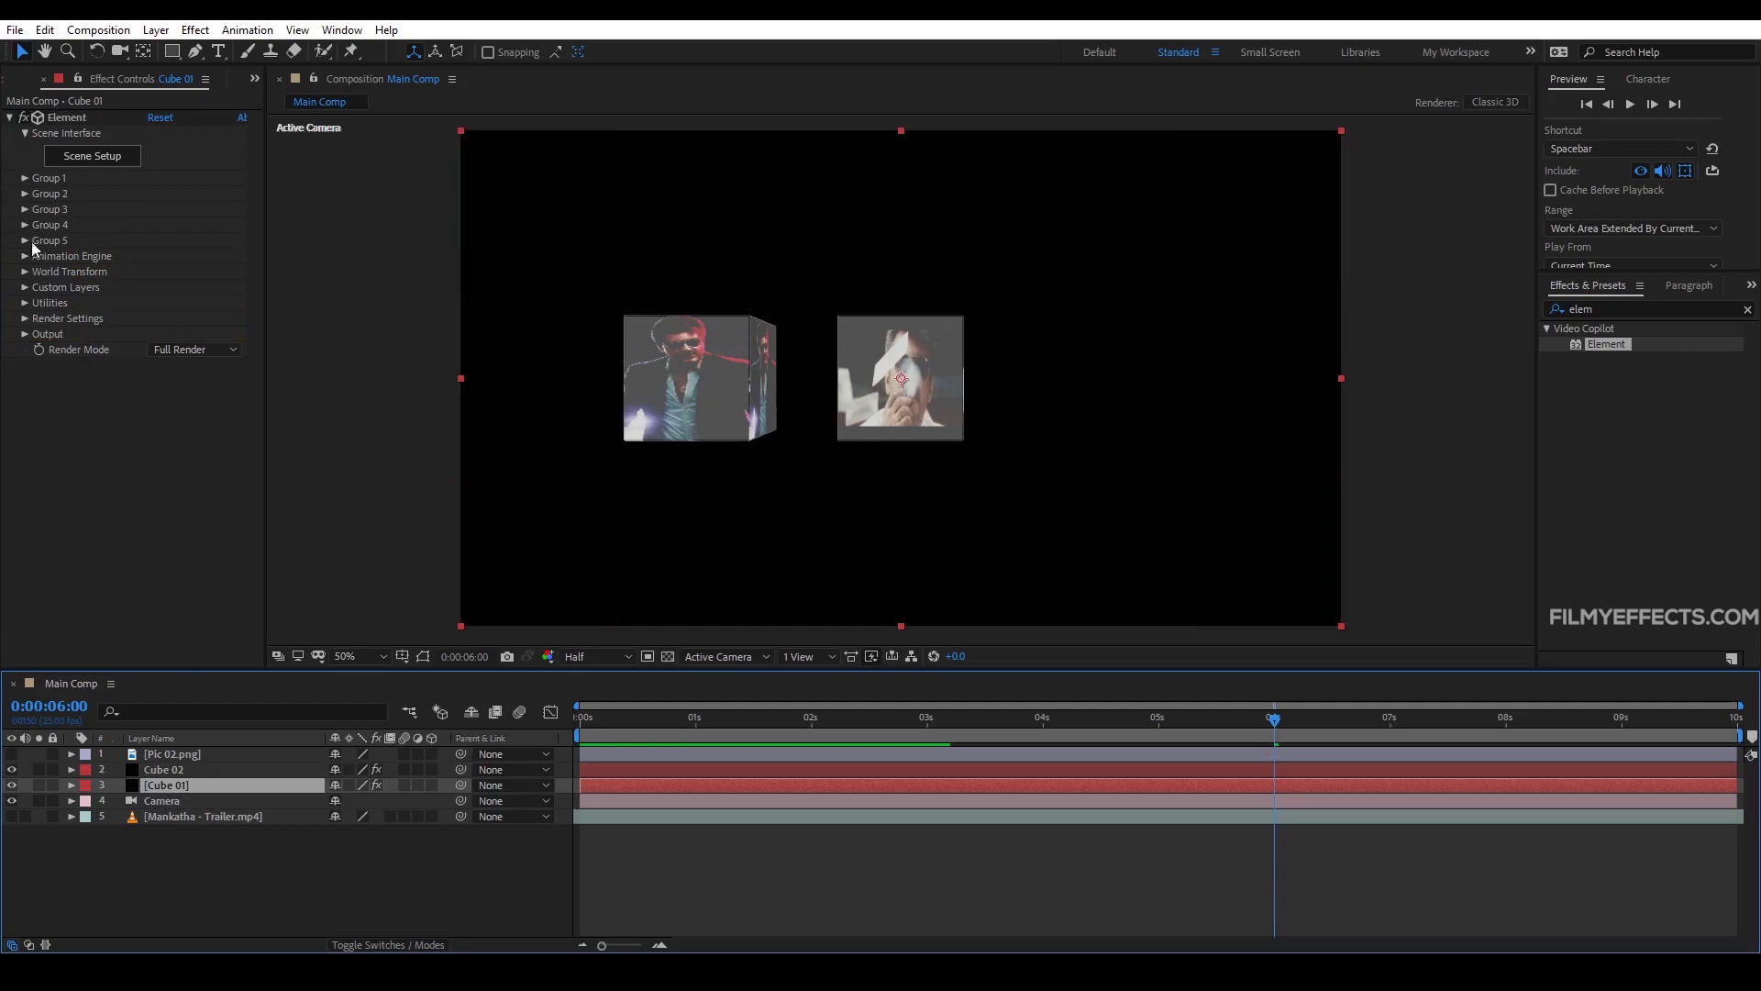
Step: Reveal Cube 01's Group 1 Particle Replicator position and rotation settings and its keyframes
click(25, 178)
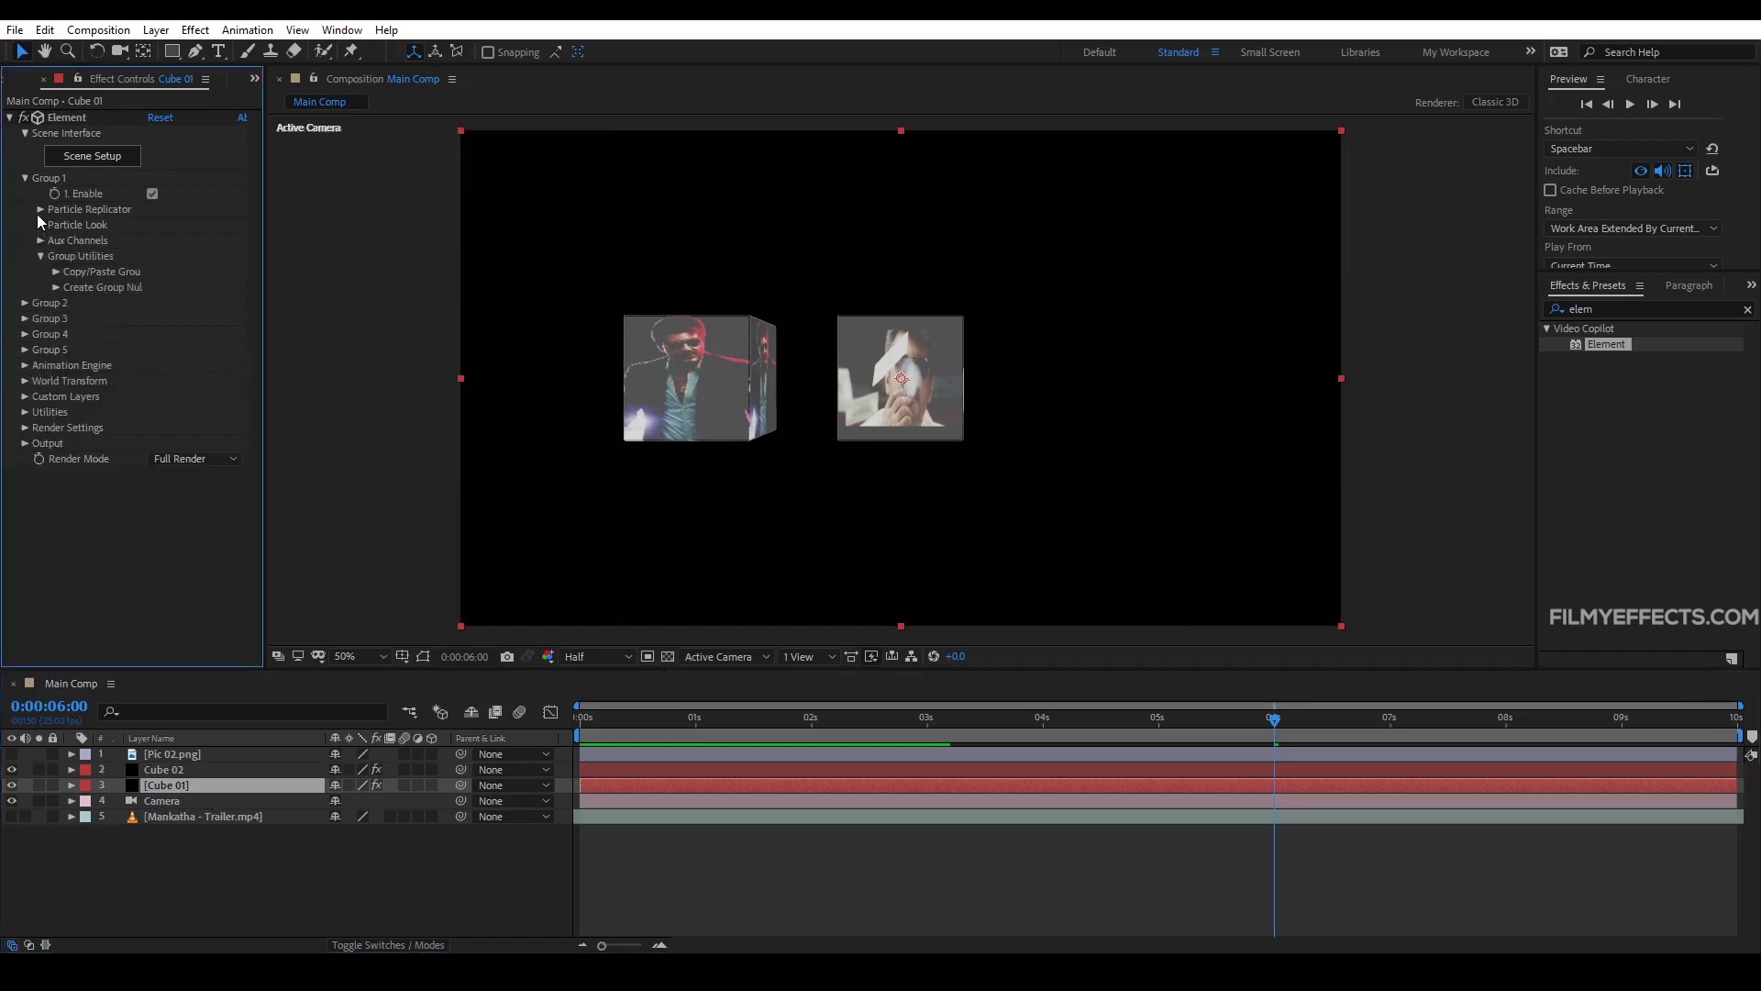
click(39, 210)
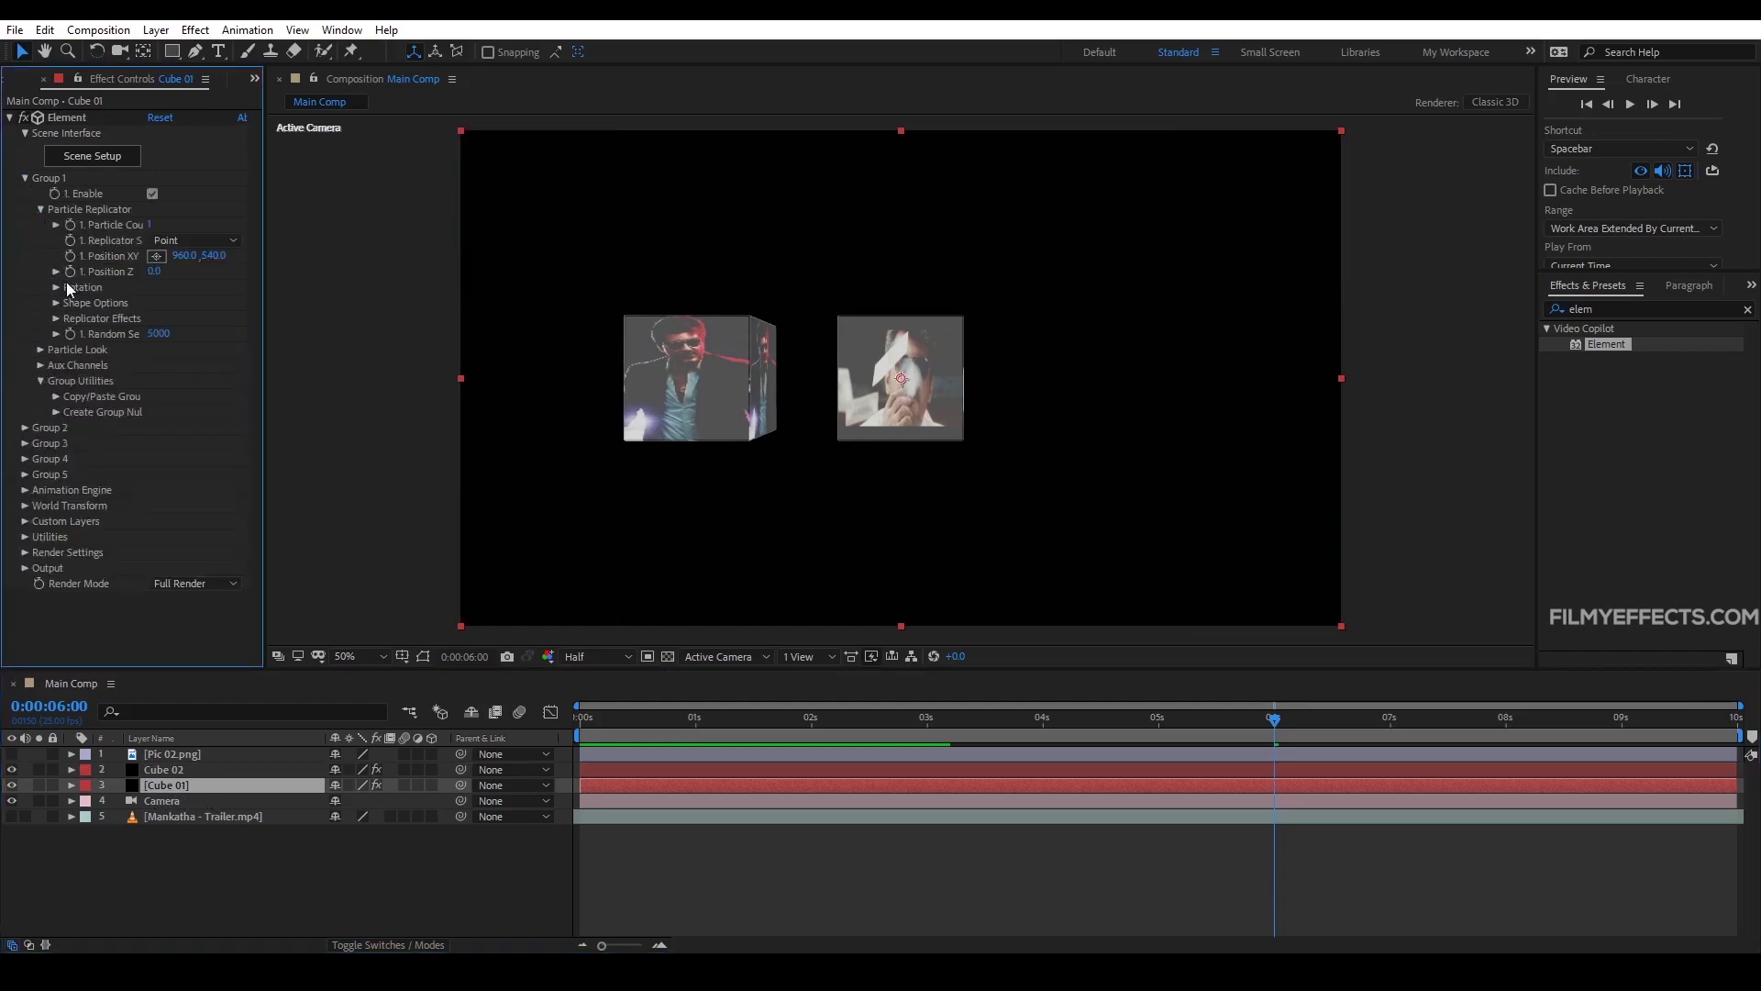
click(72, 253)
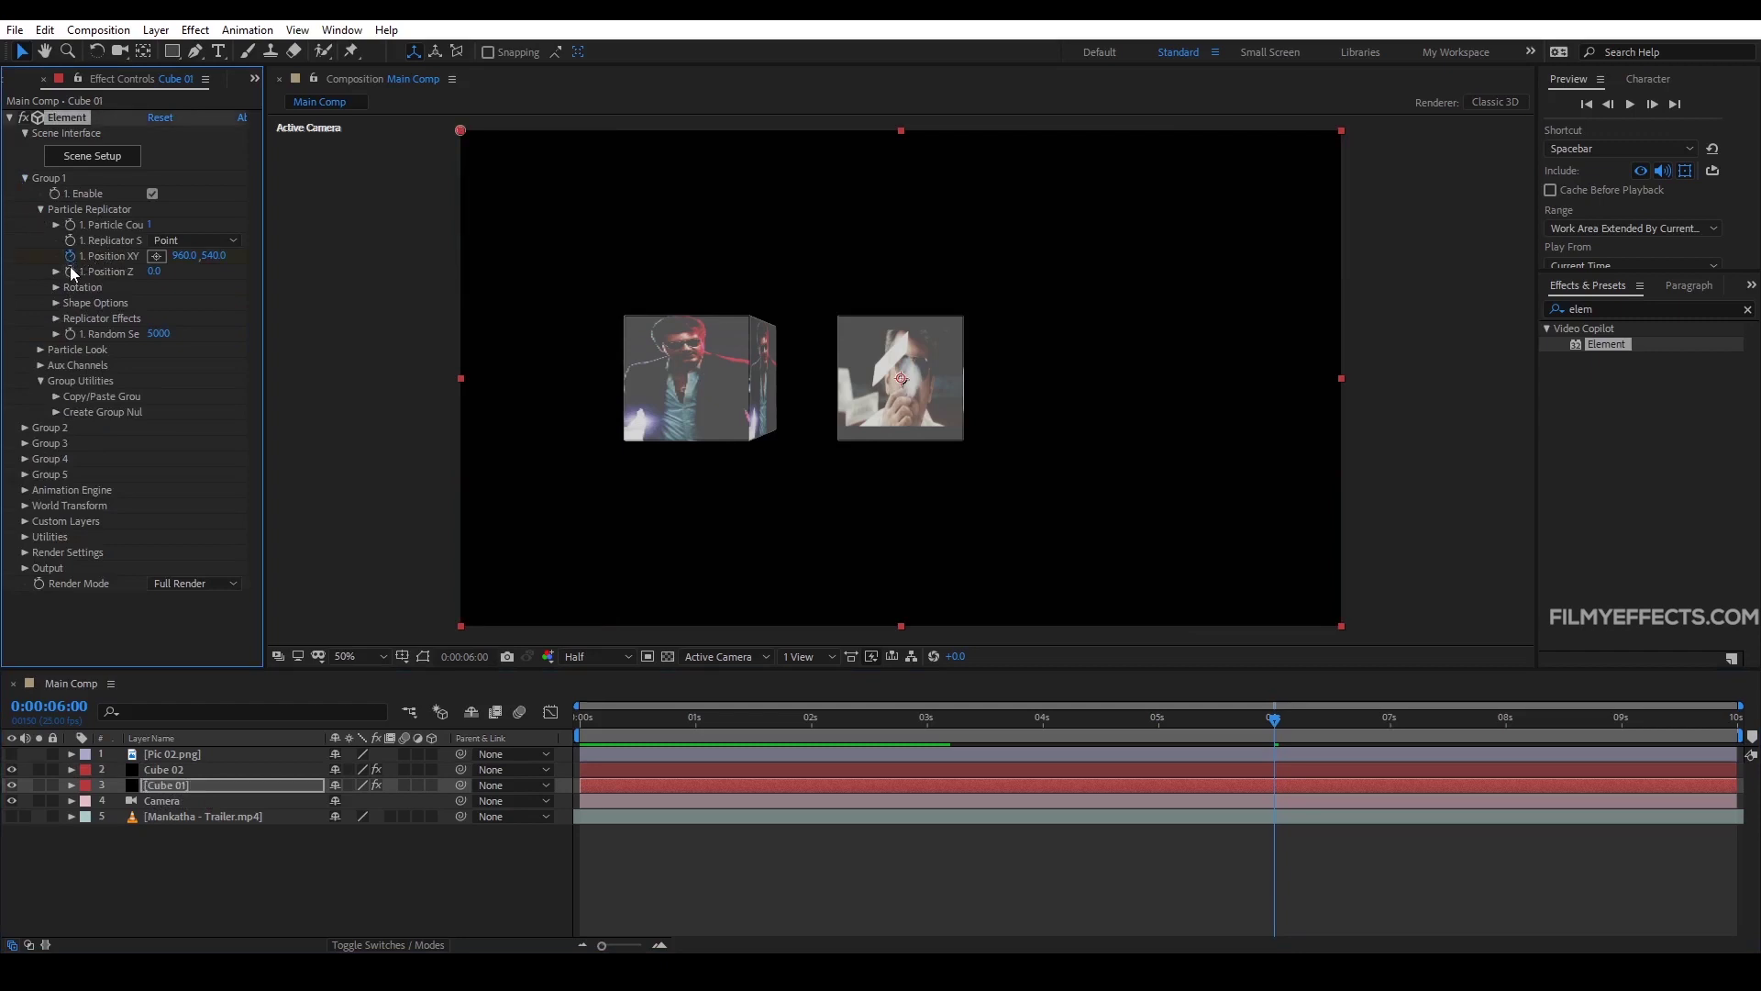
click(55, 287)
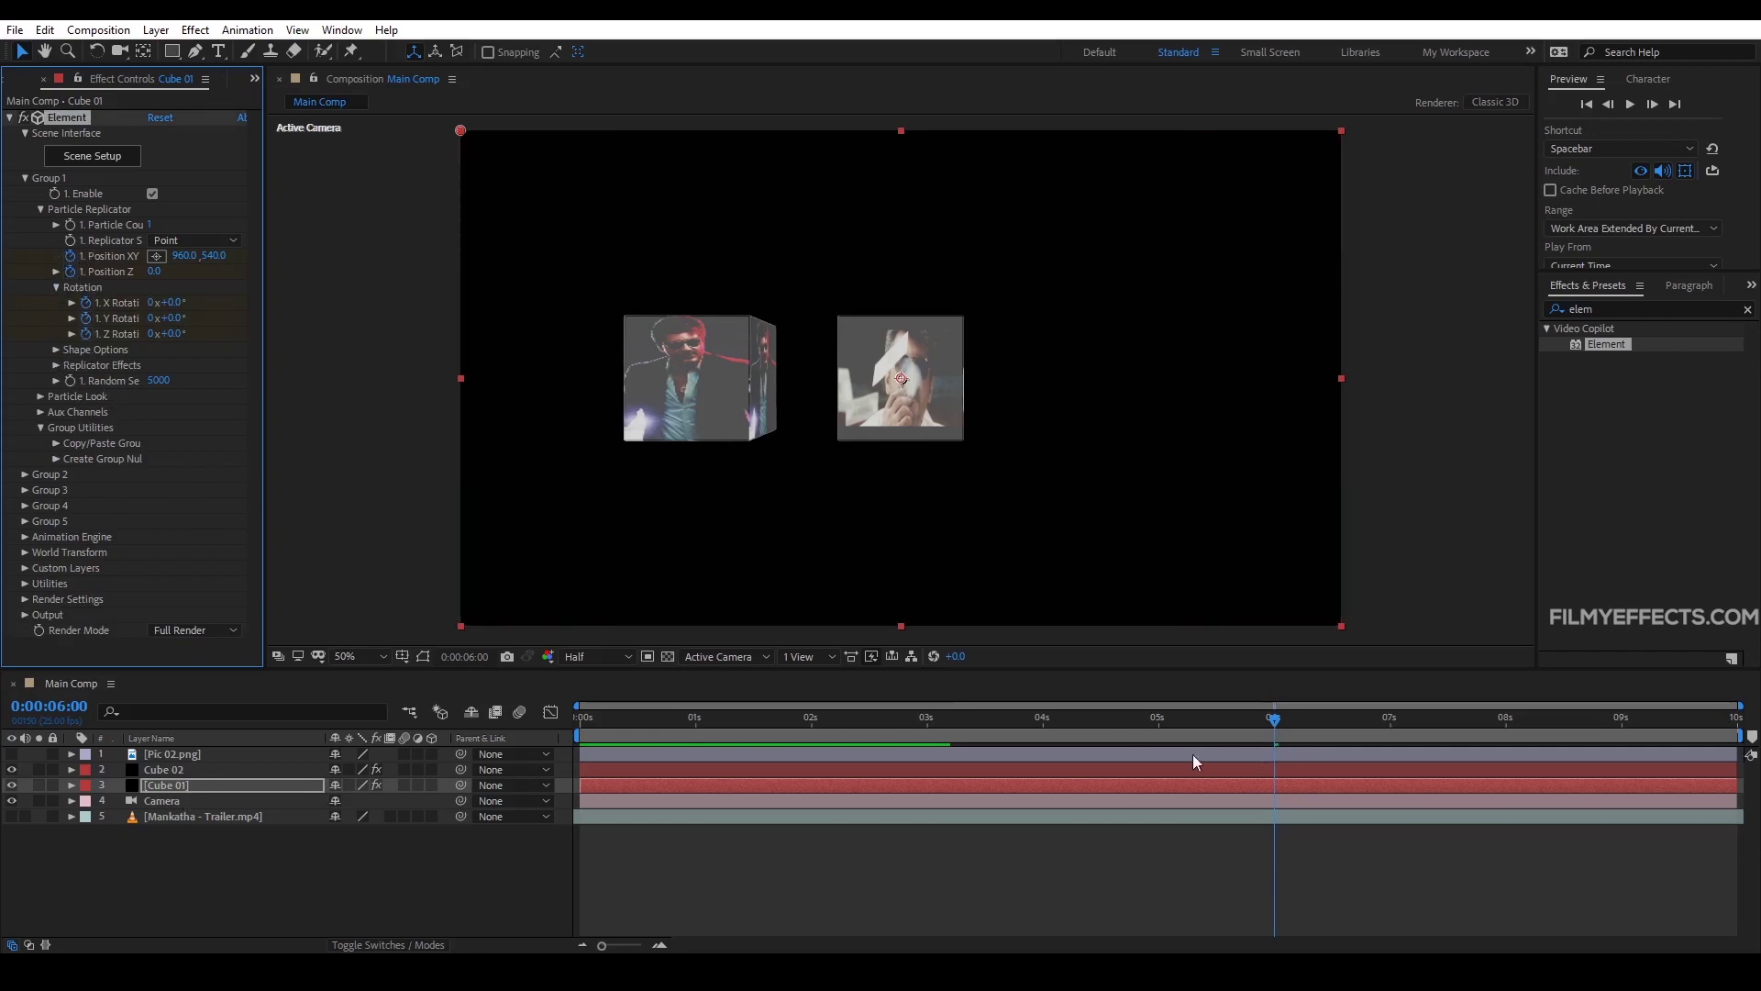
click(1265, 791)
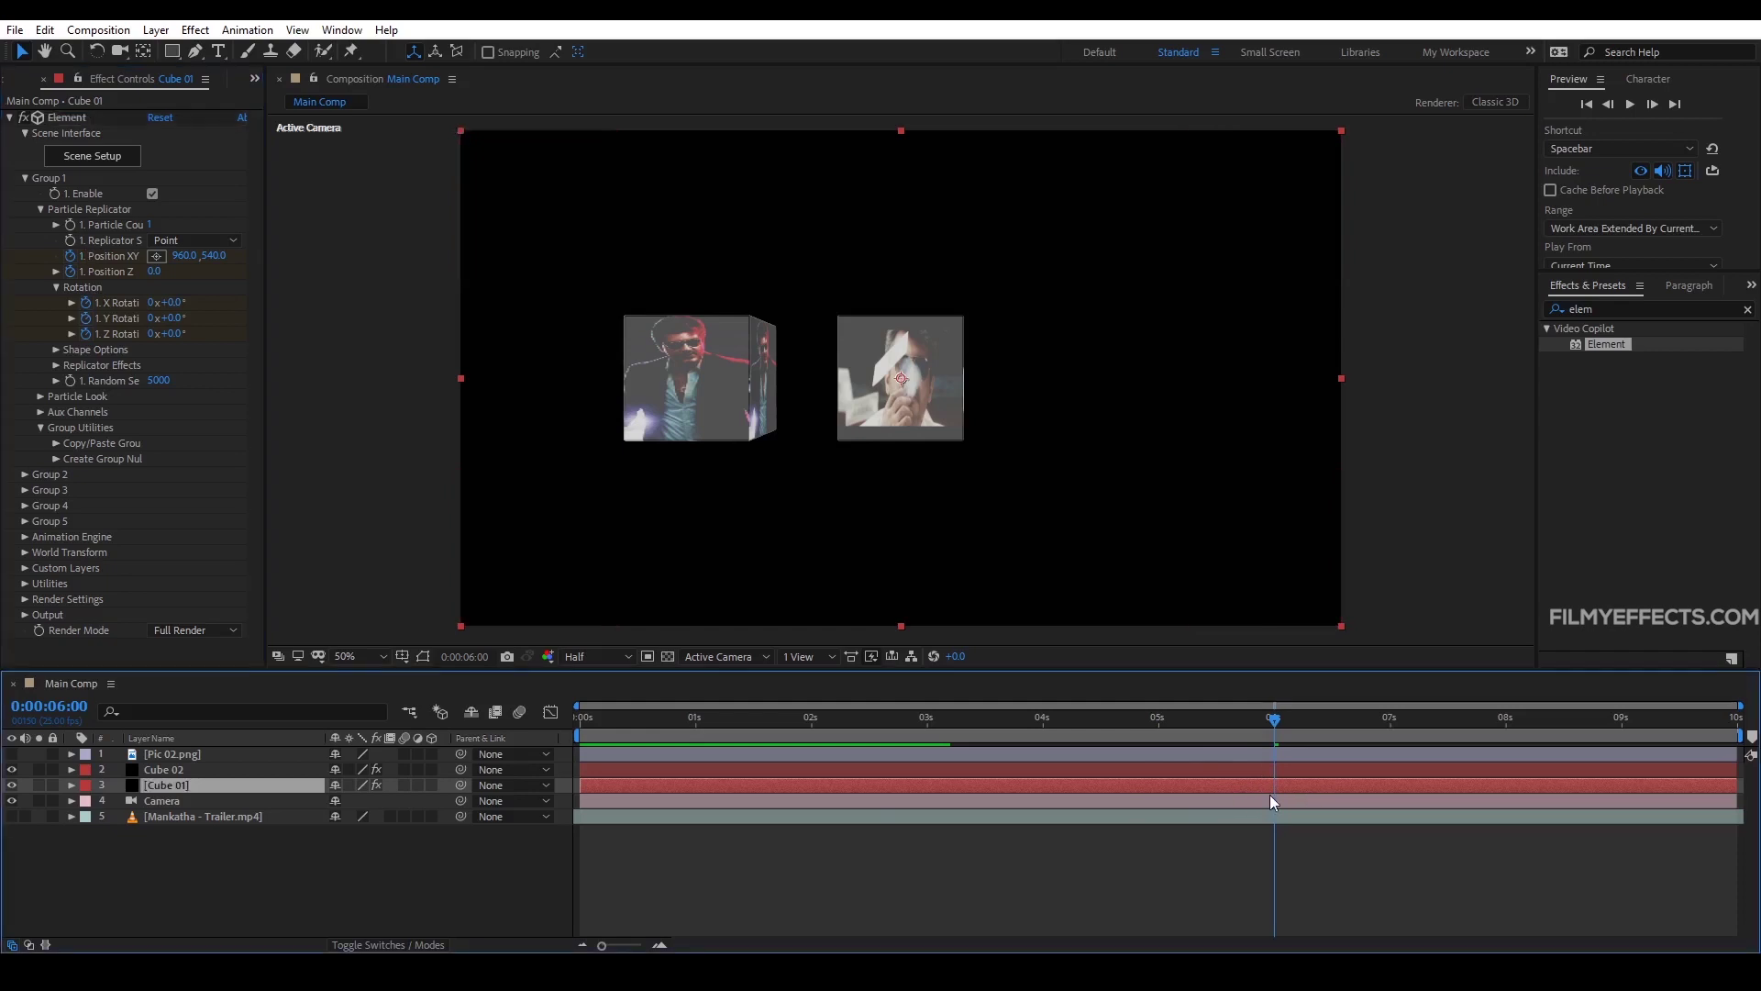
key(u)
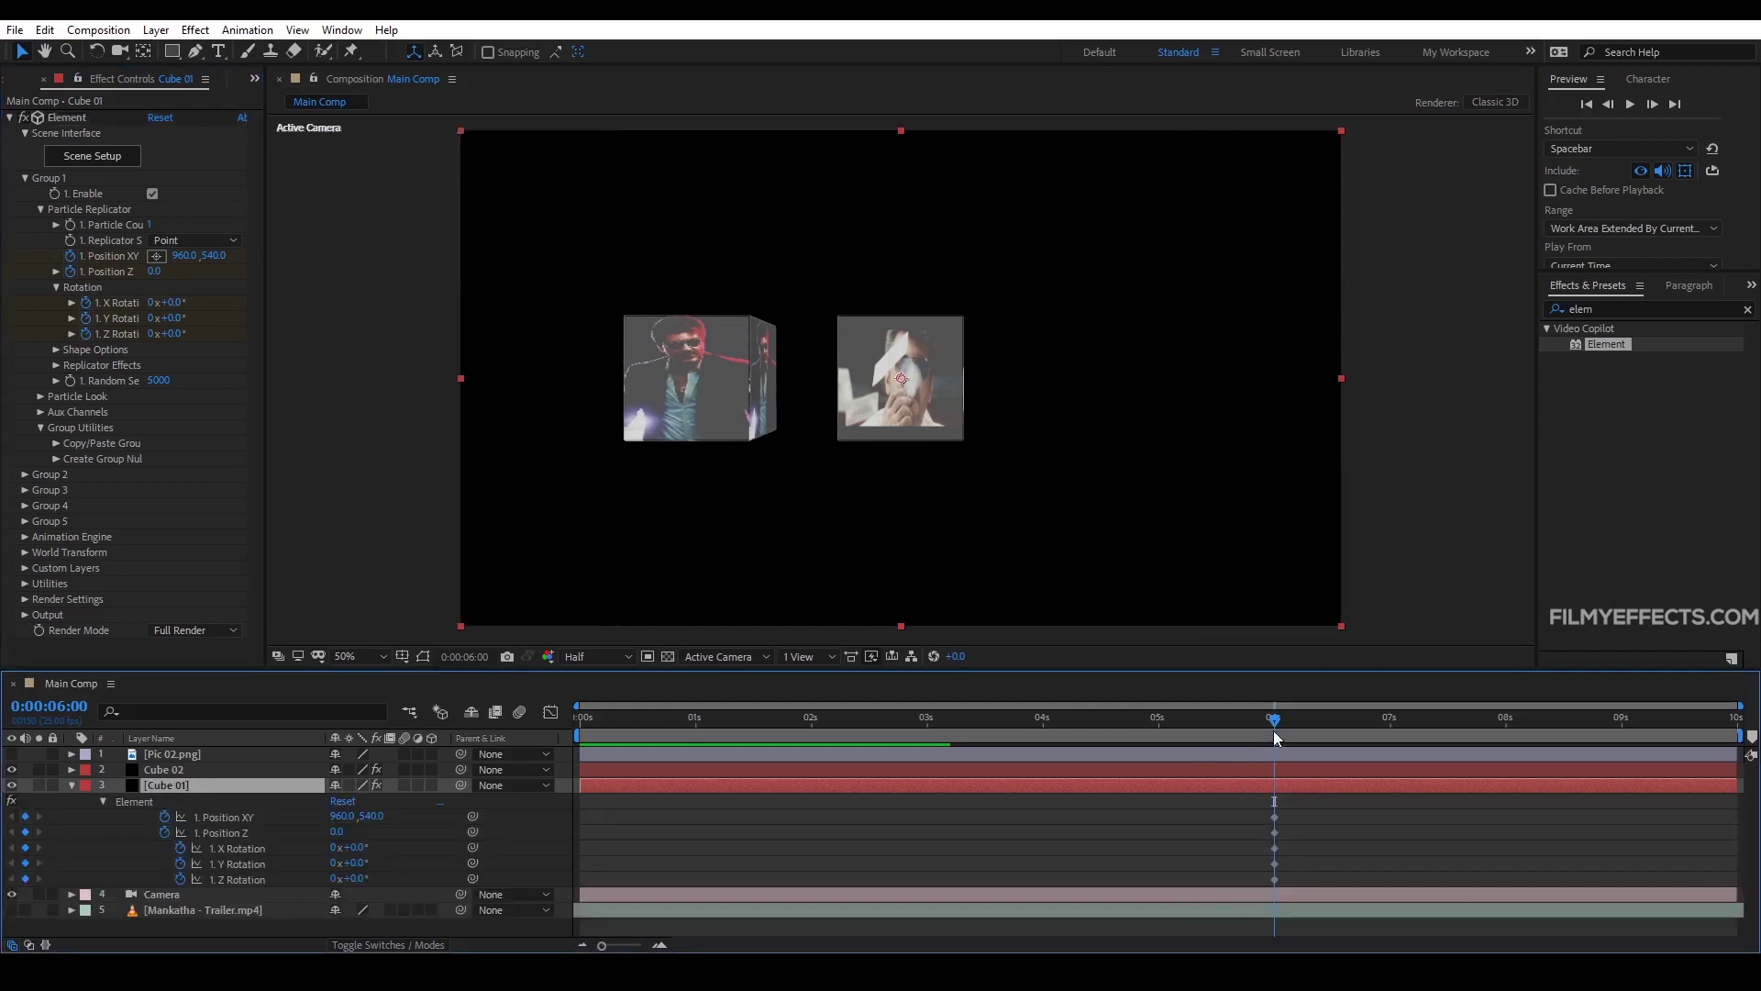
Step: Set Cube 01's depth at 6 s, then start it closer at XY 1240, 540, rotated 177°, 137°, 89°
drag(337, 831, 385, 836)
drag(1275, 734, 560, 767)
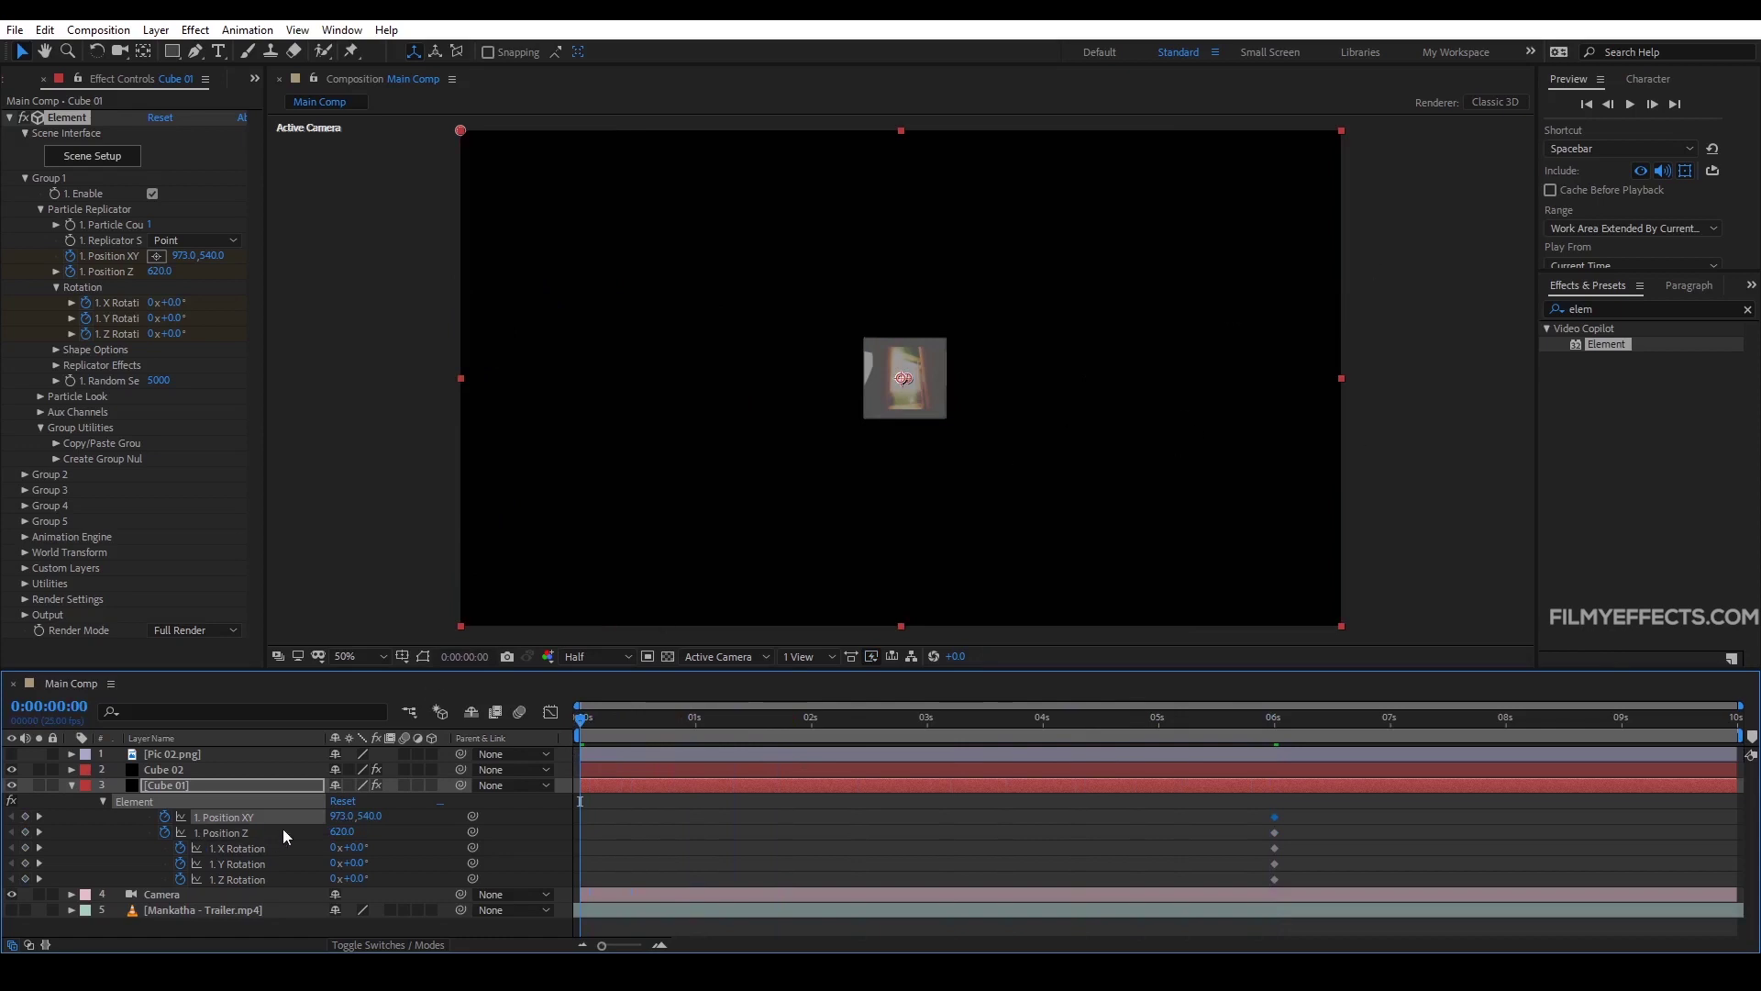
drag(340, 841, 212, 835)
drag(338, 815, 589, 820)
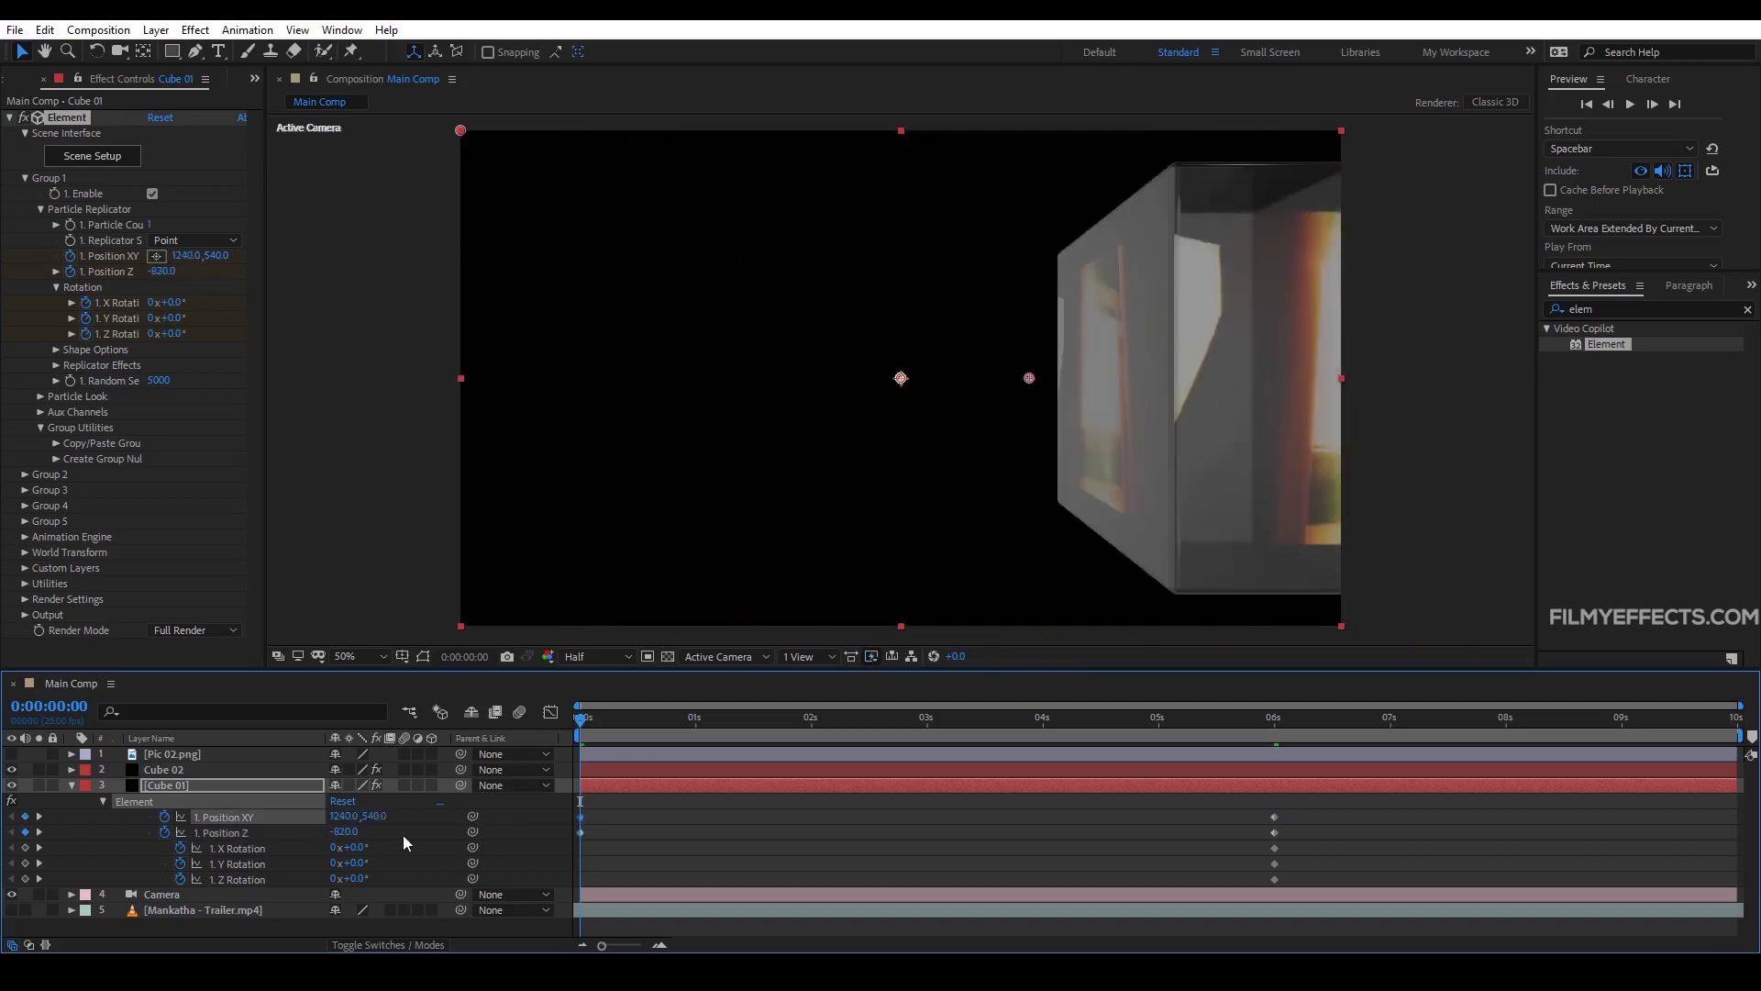
drag(349, 879, 475, 863)
drag(350, 848, 1280, 728)
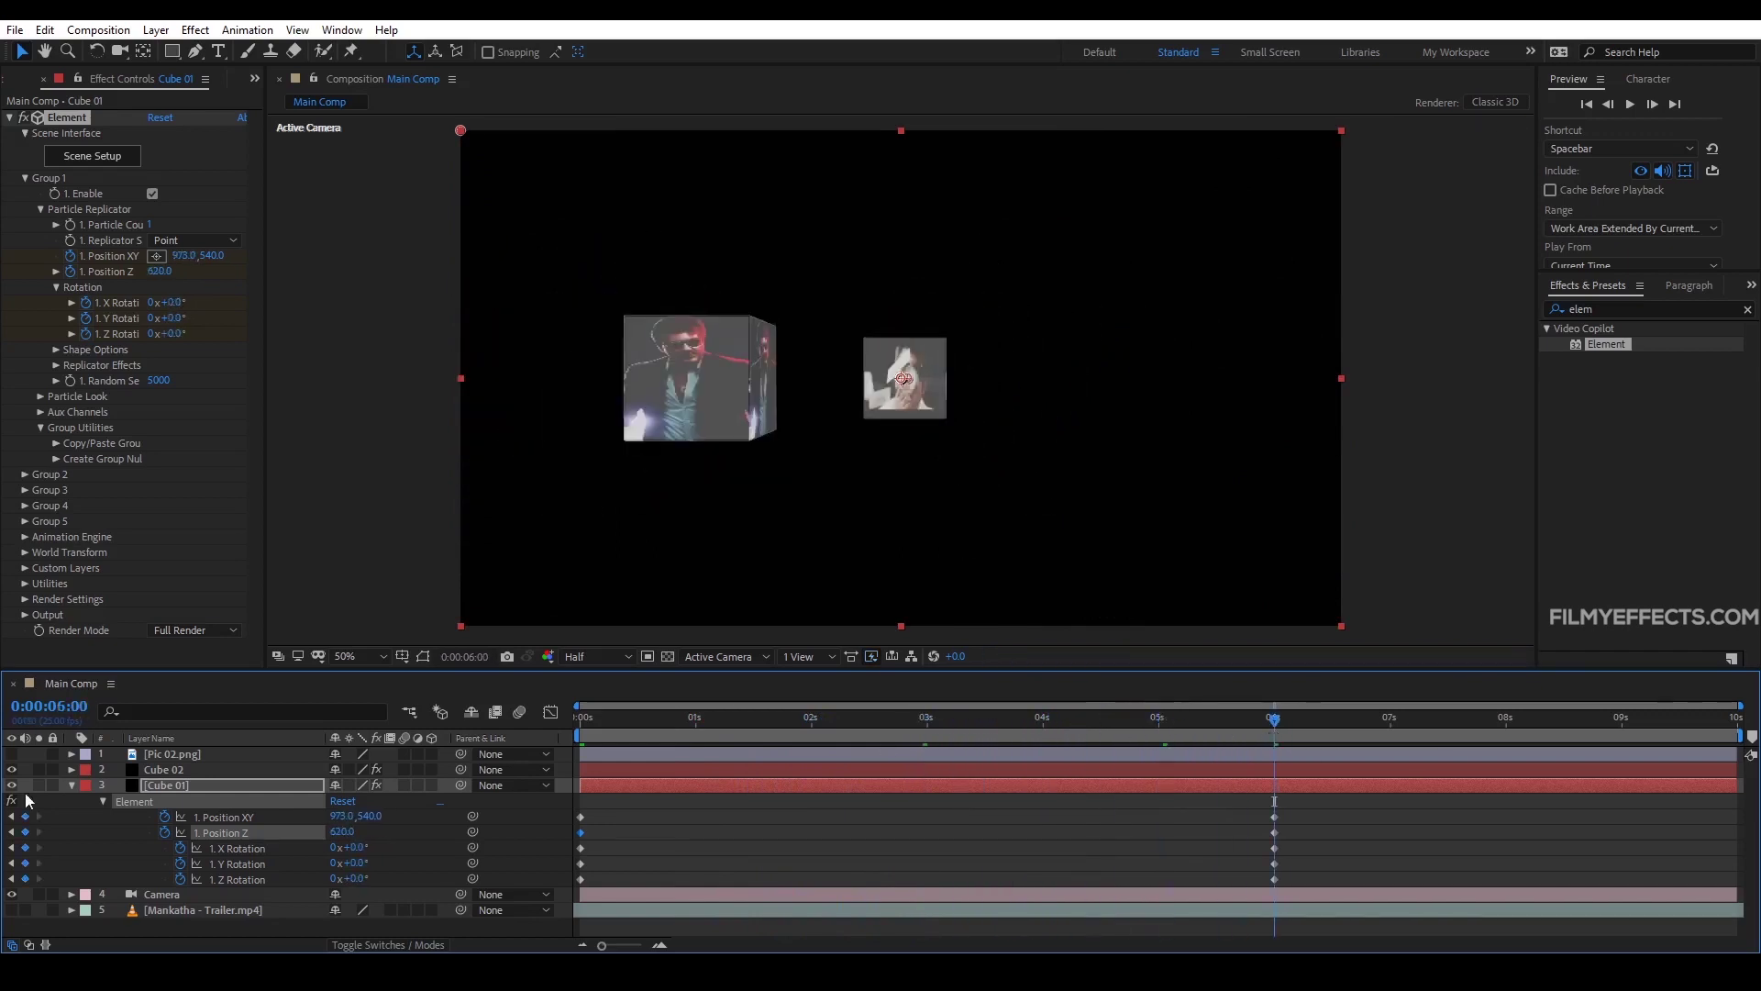
click(72, 786)
click(169, 775)
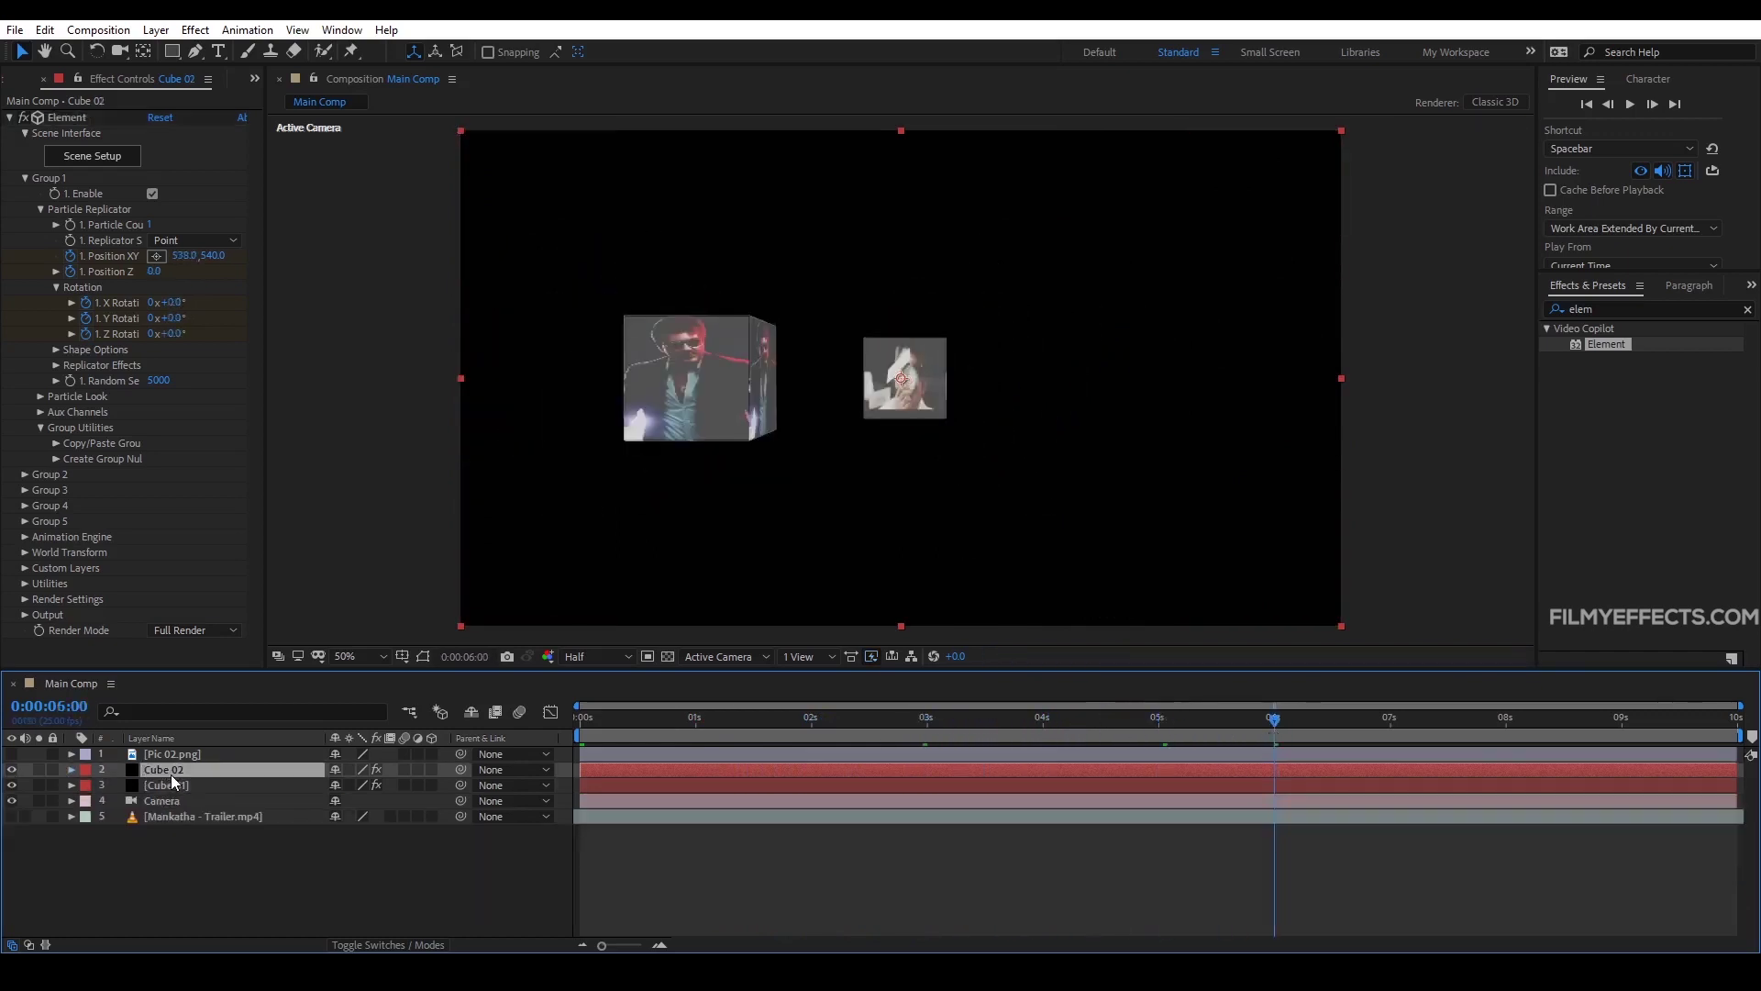
Step: Set Cube 02's 6-second keyframe to Position Z 660 and Position XY 658, 540
key(u)
key(equal)
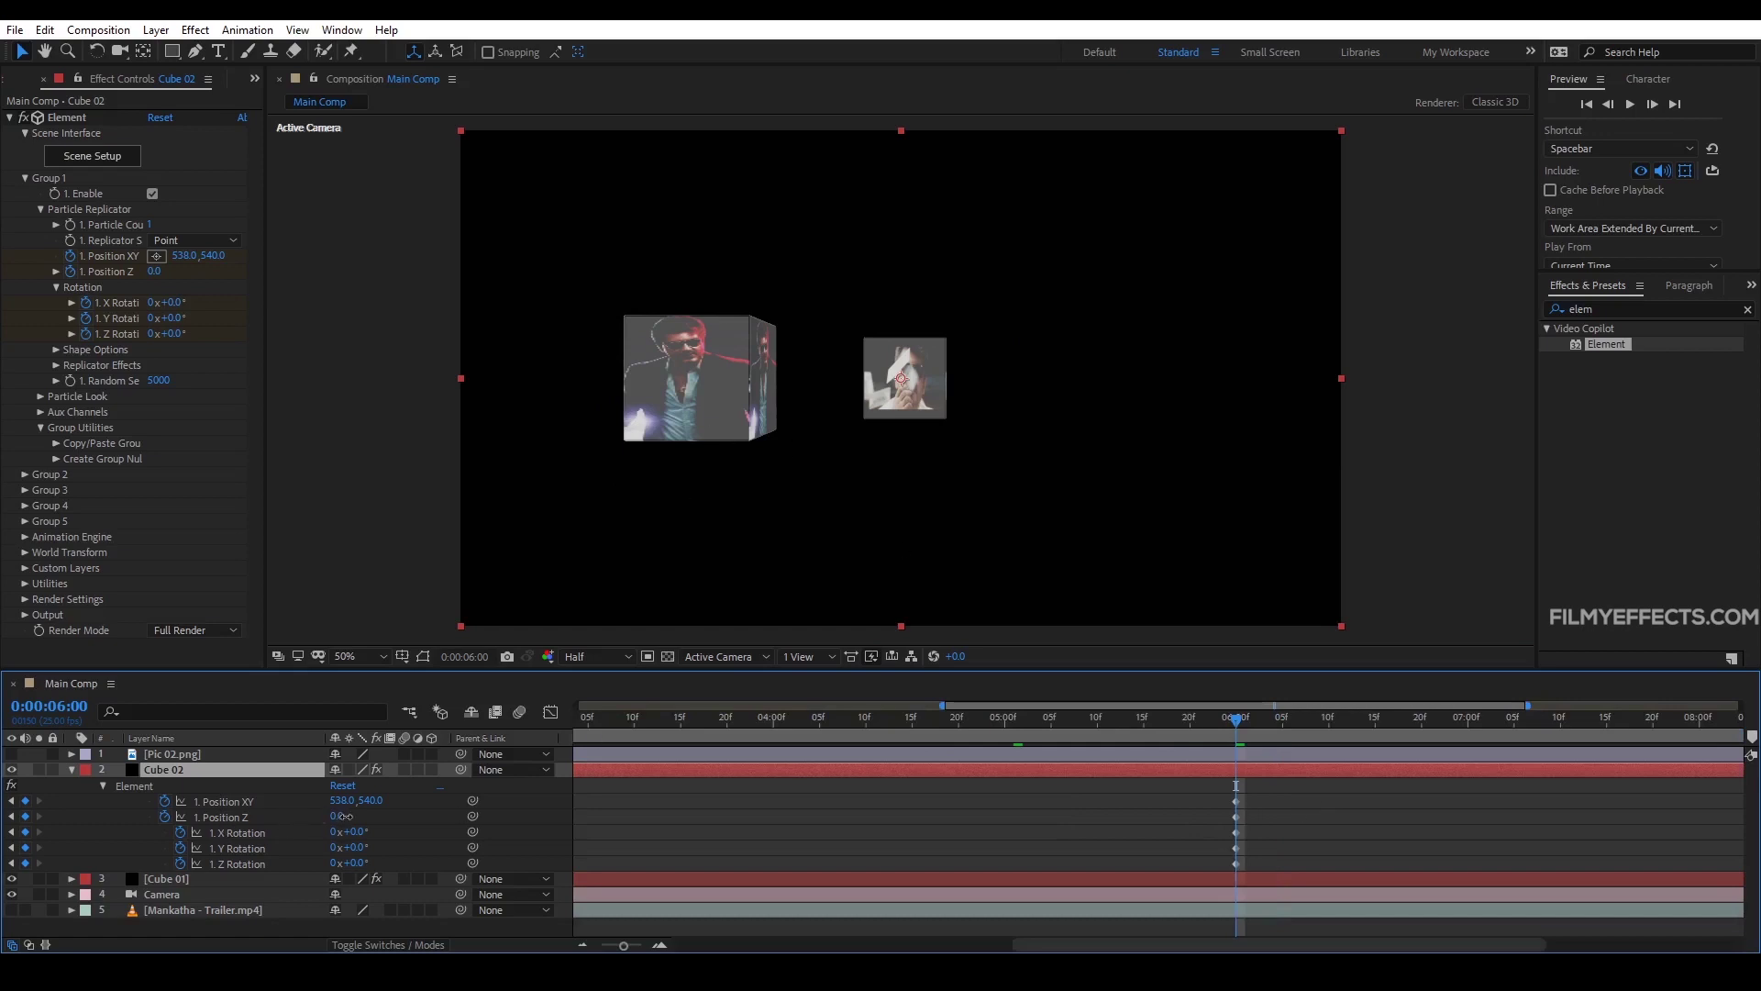
mouse_move(343, 816)
mouse_down()
mouse_move(413, 816)
mouse_move(367, 804)
mouse_up()
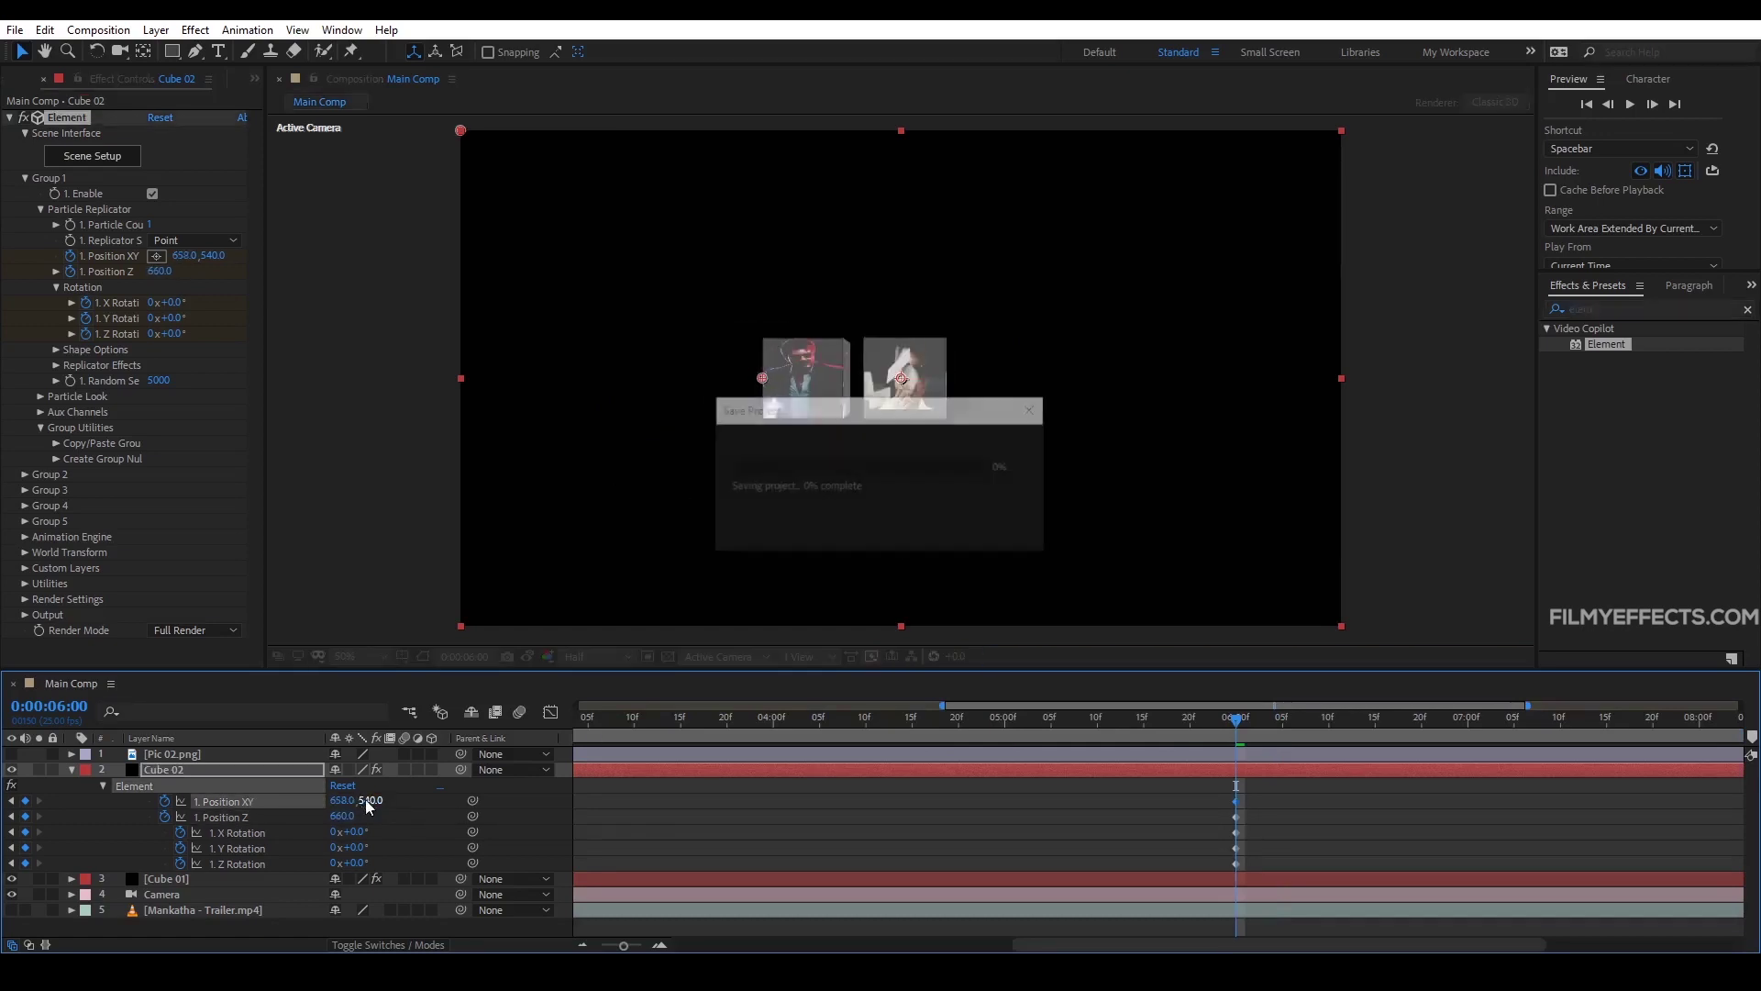
click(103, 787)
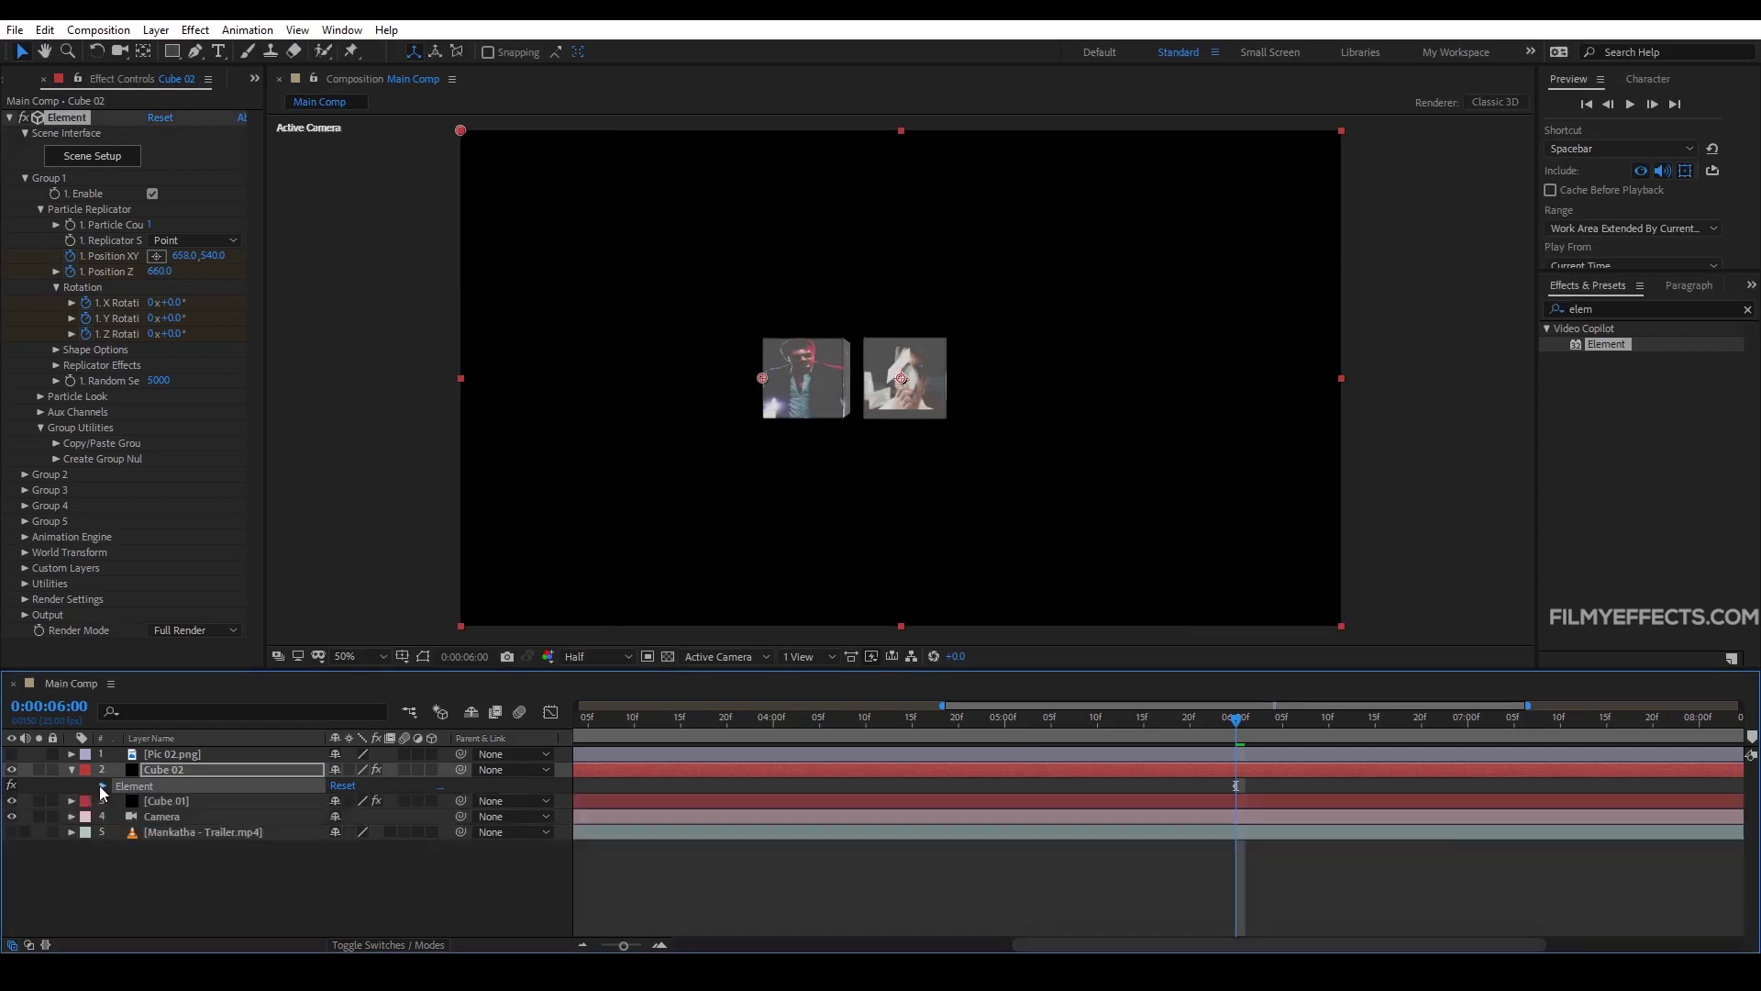
click(72, 770)
Step: Scrub through the timeline to review both cubes' animation
click(955, 460)
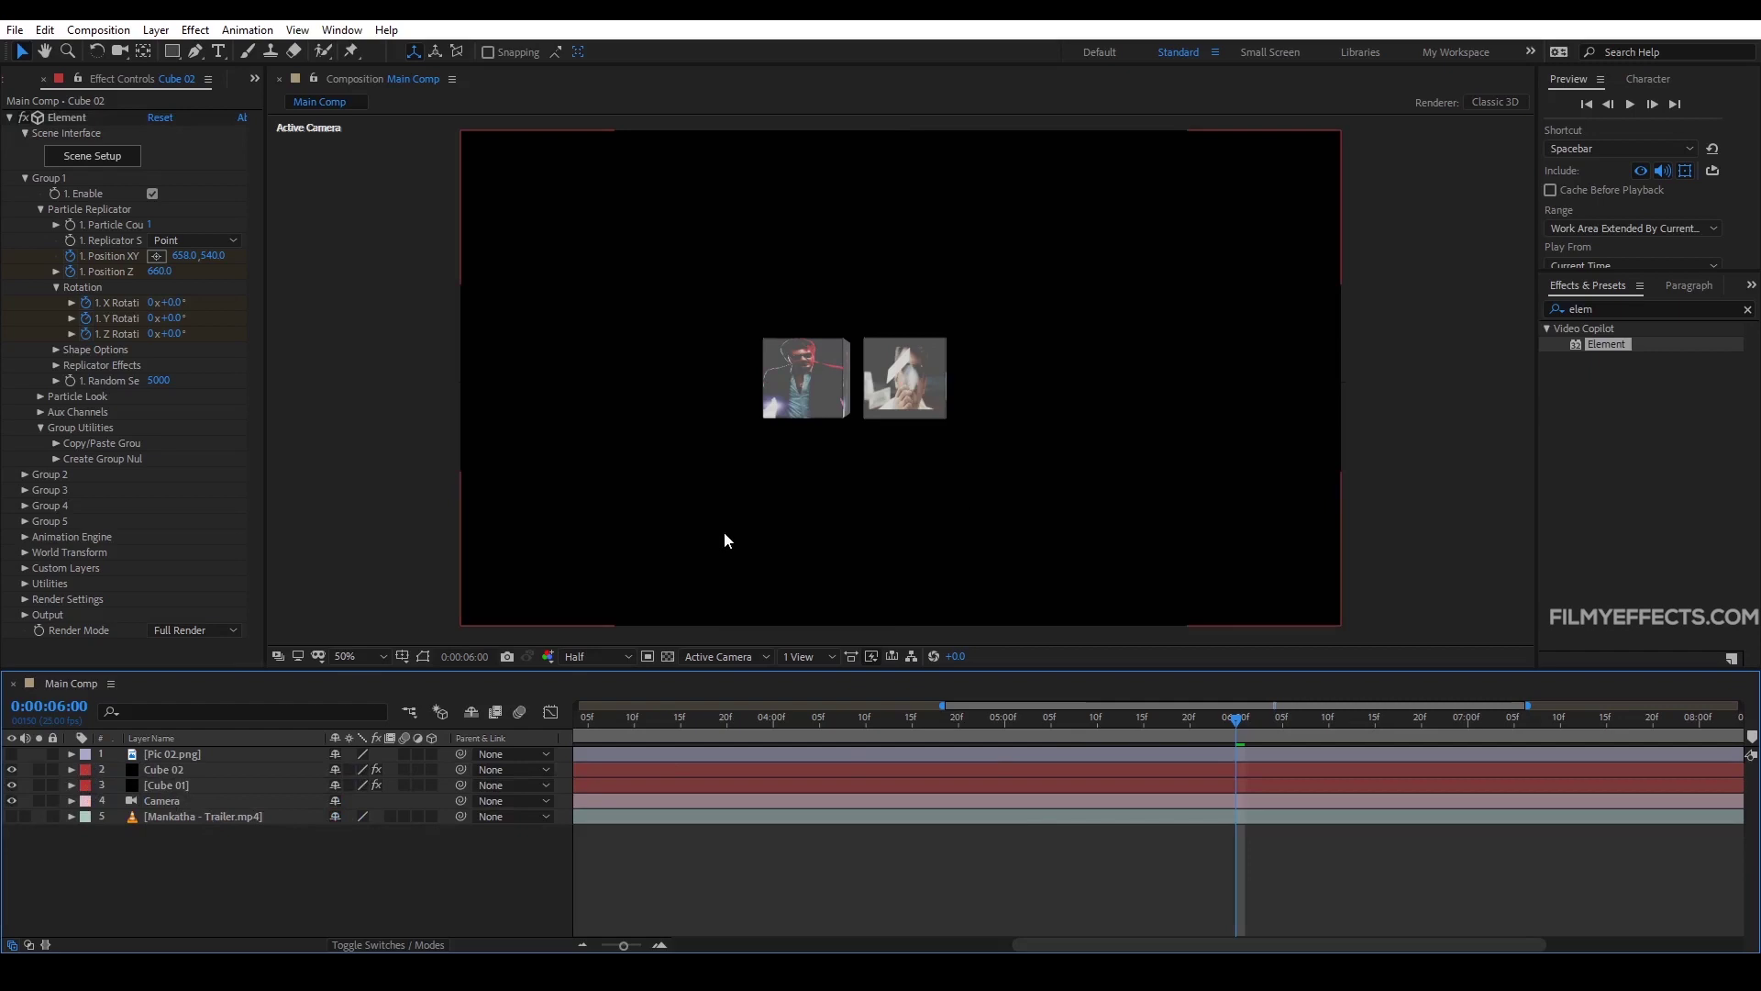
click(200, 785)
click(191, 839)
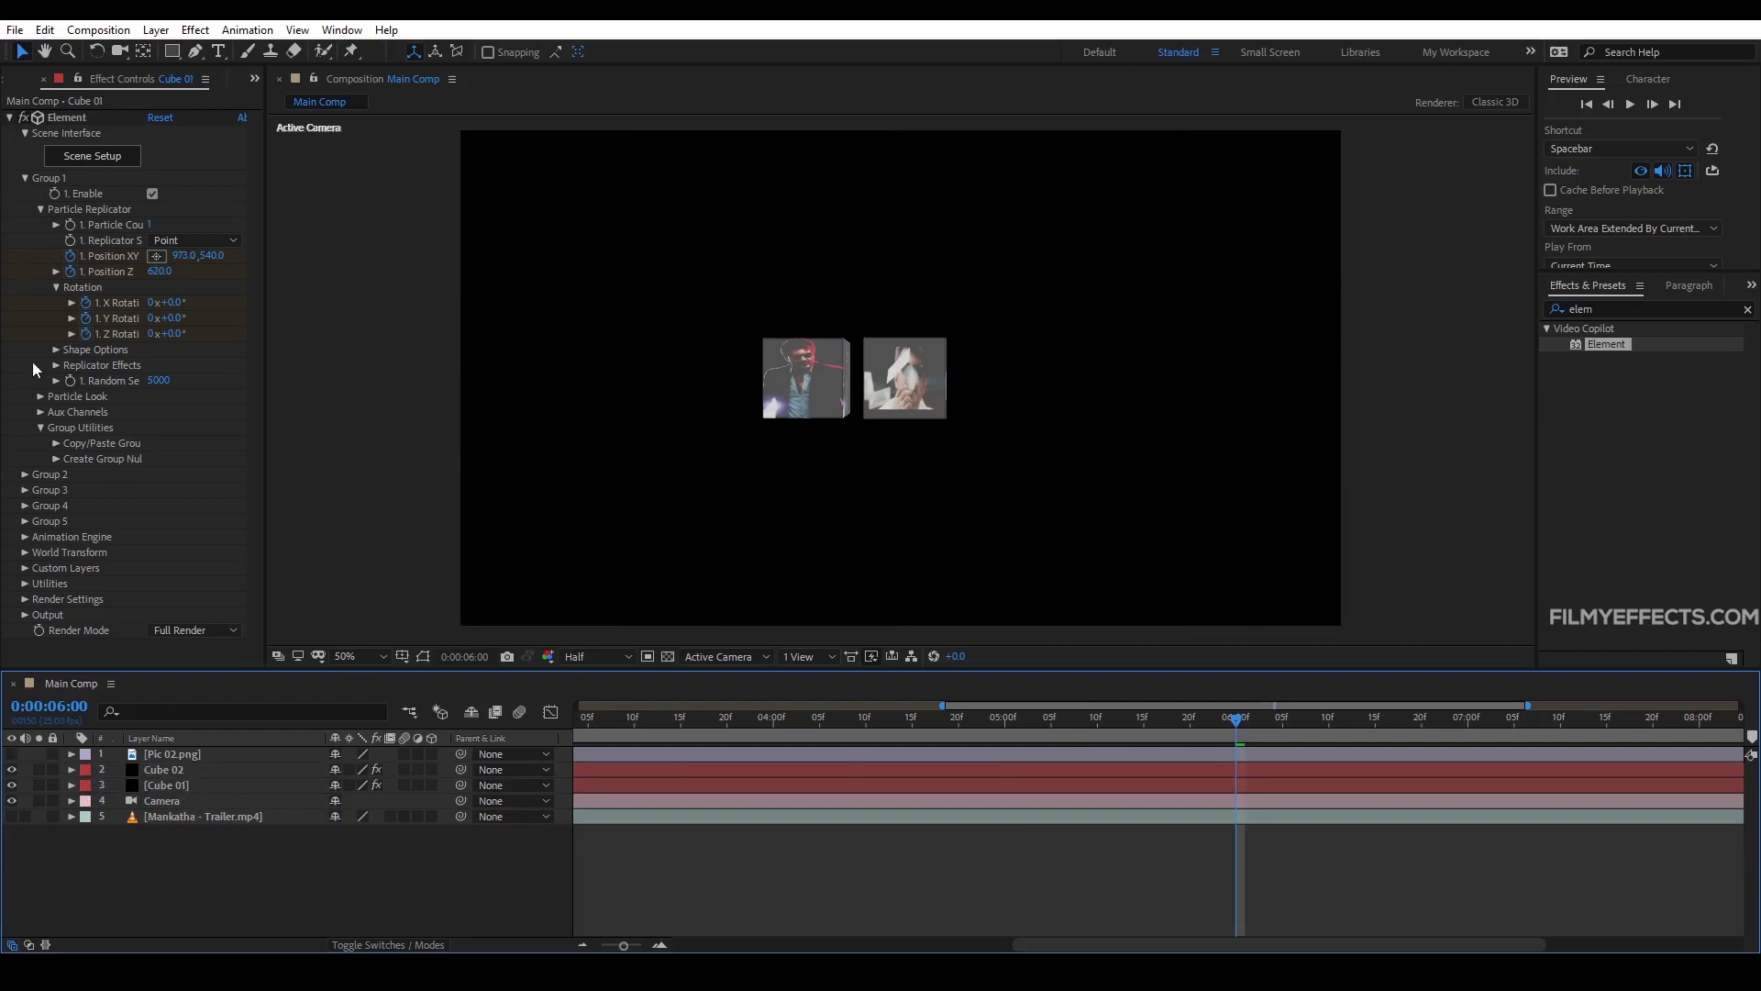
click(25, 568)
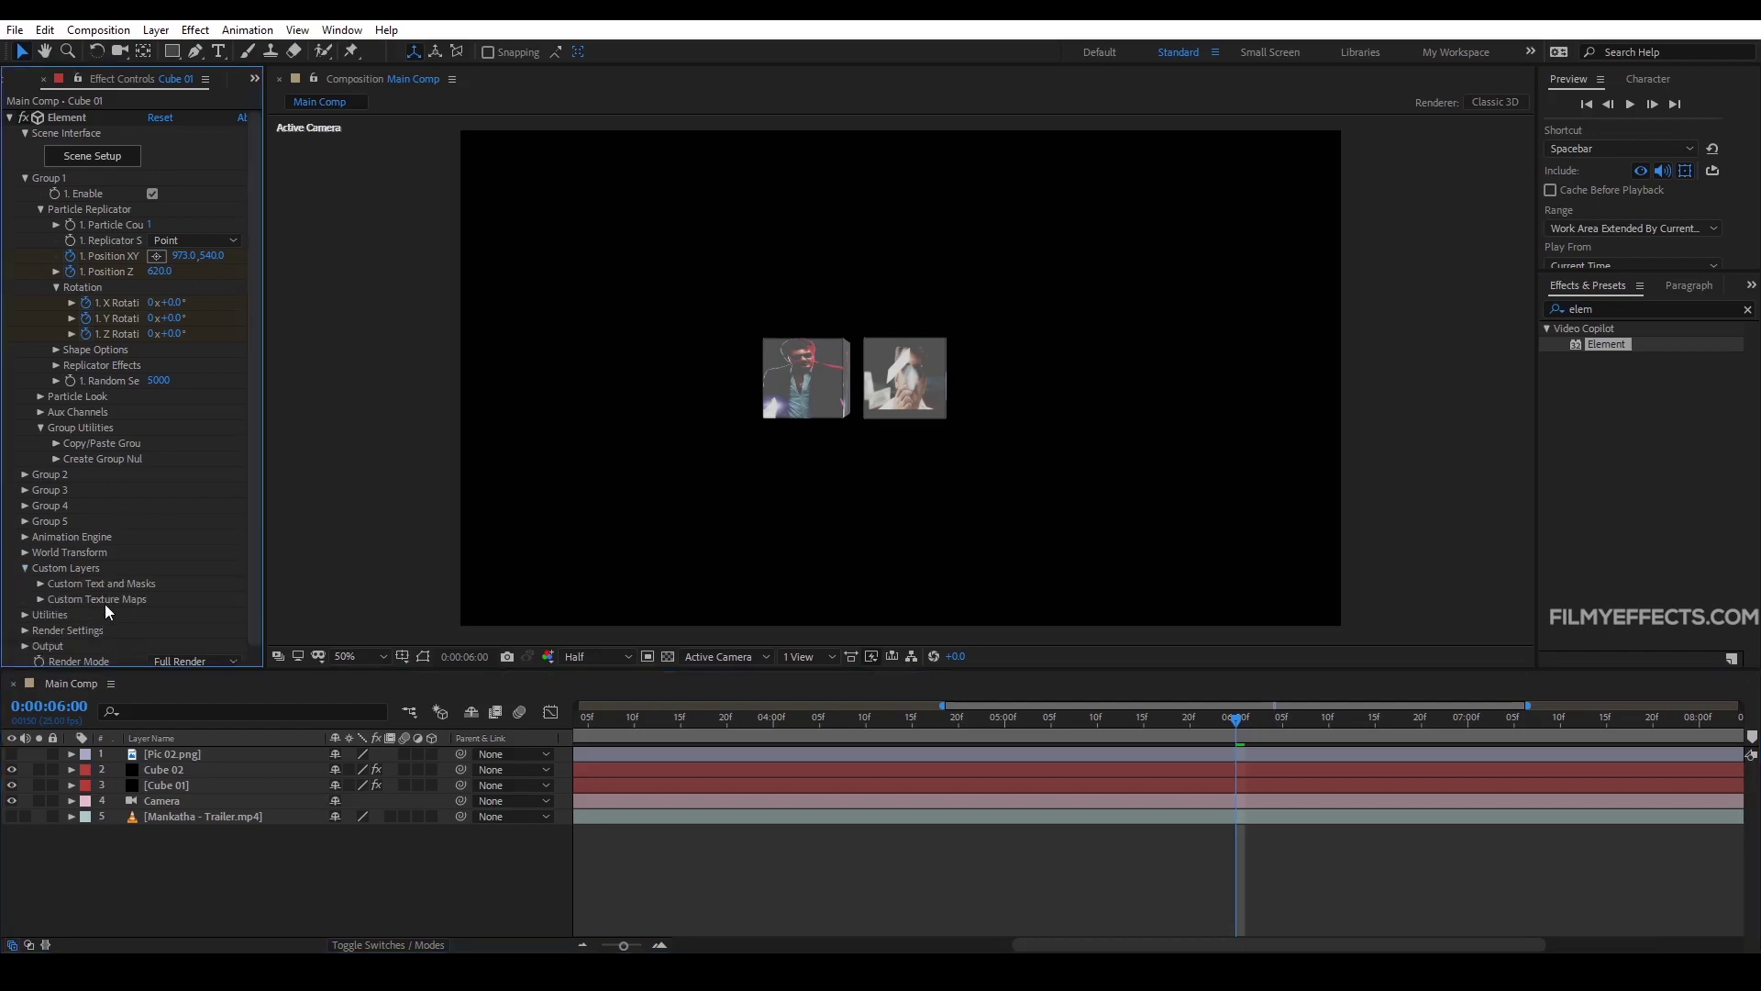
drag(1184, 718, 617, 718)
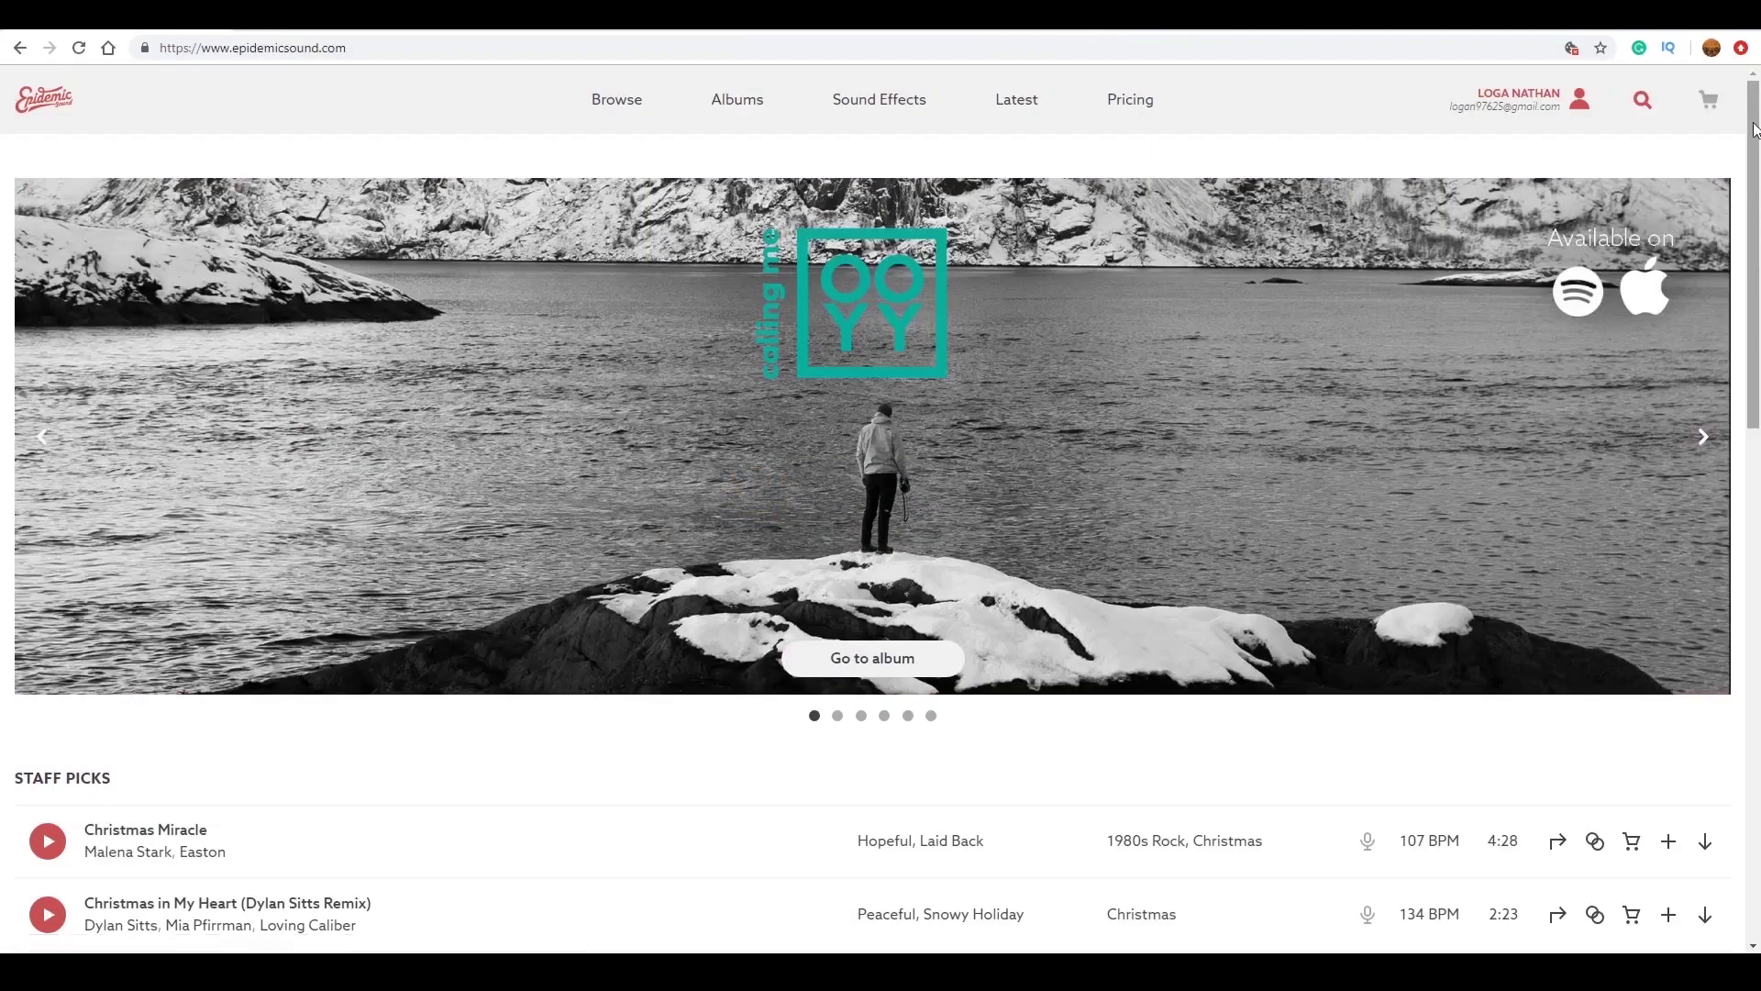
Step: Scroll through Epidemic Sound's pages down to the featured moods and All Moods list
drag(1755, 128, 1758, 195)
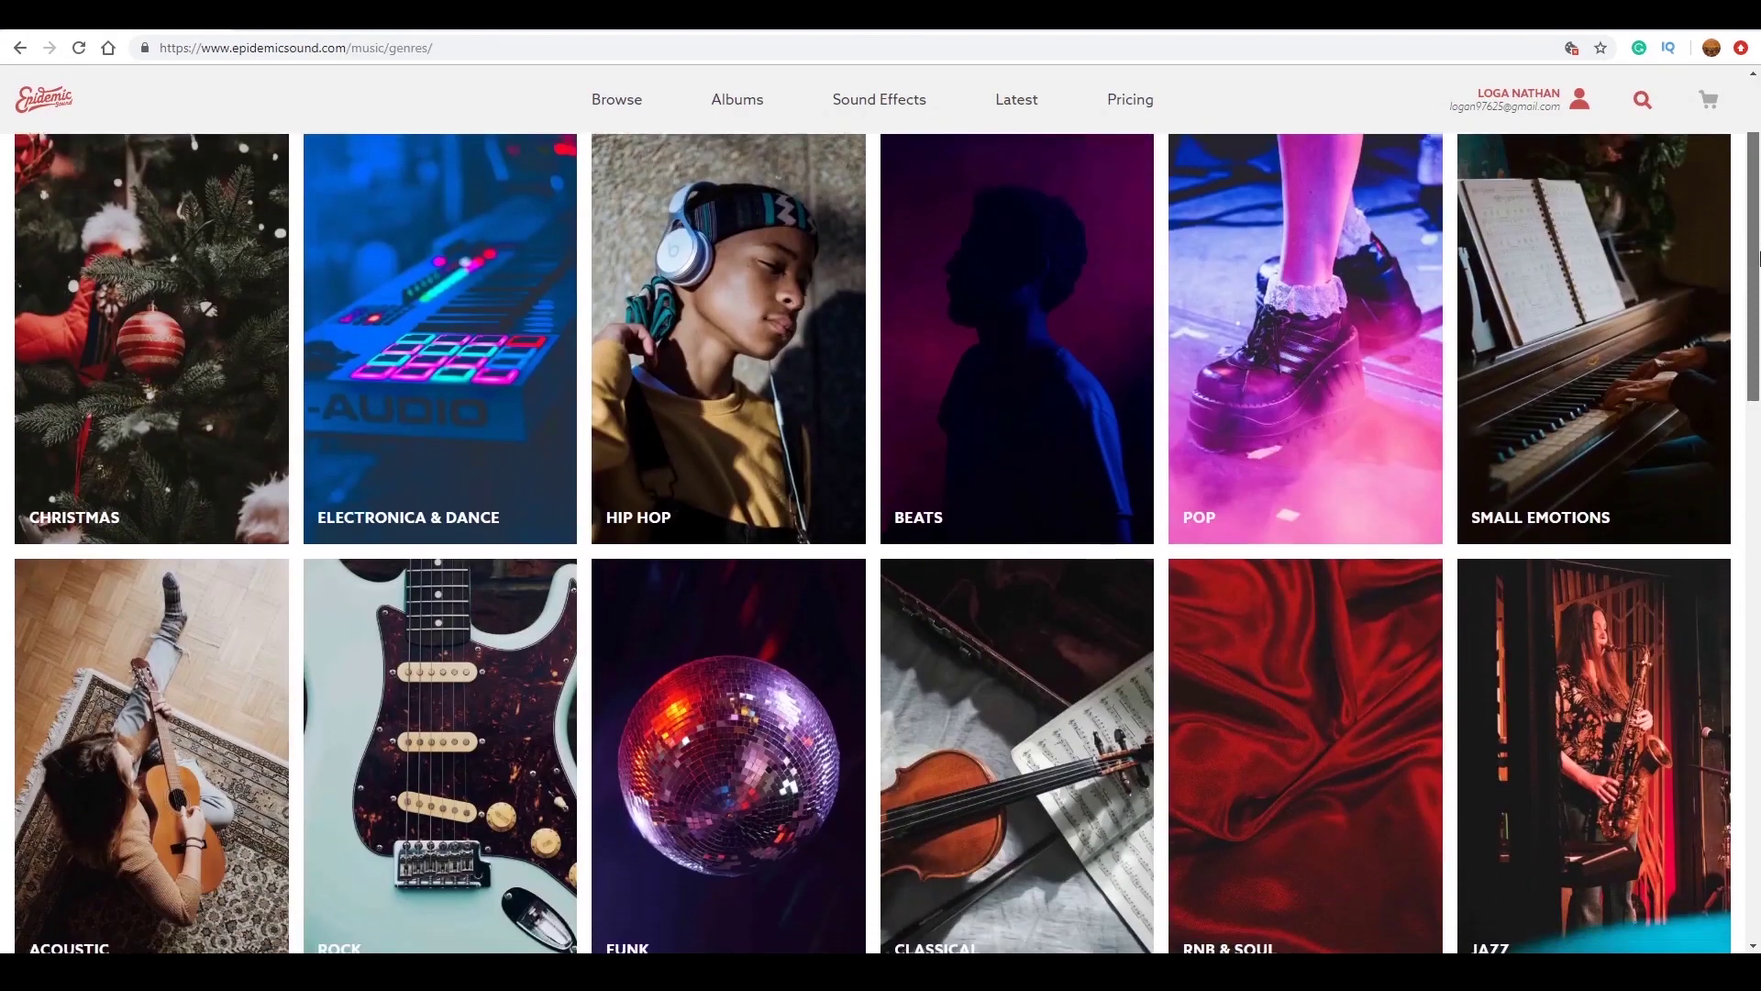
drag(1758, 259, 1758, 356)
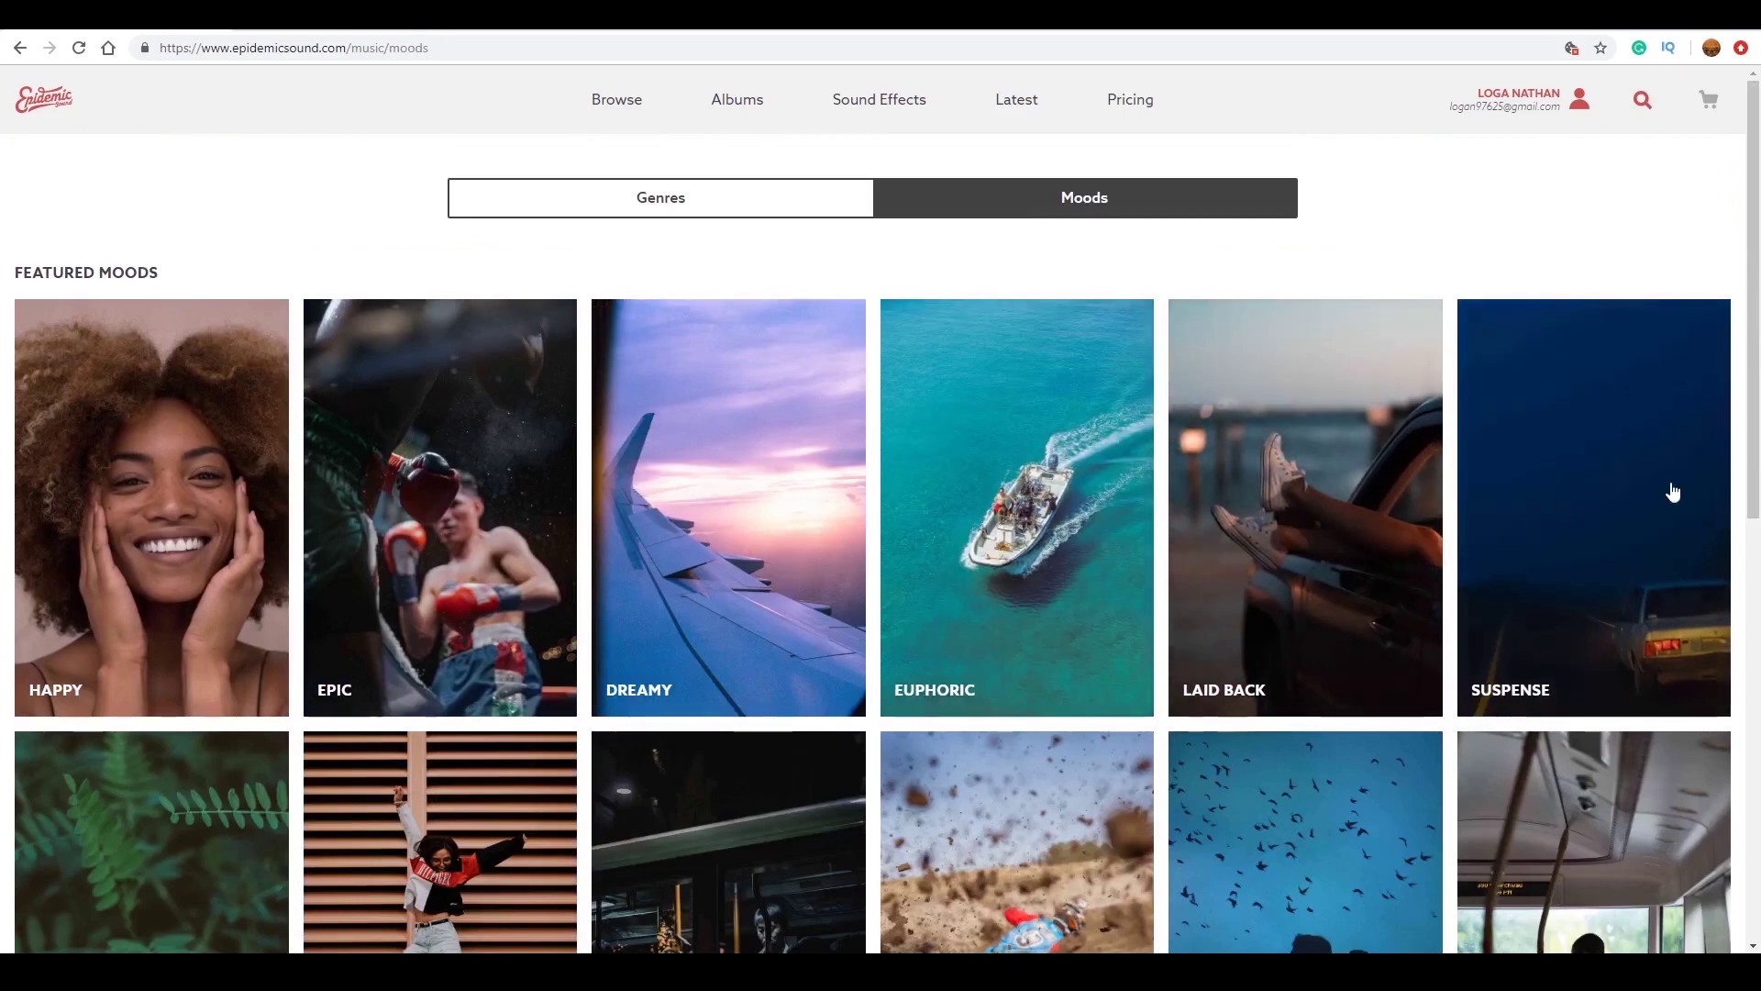
drag(1758, 337, 1759, 503)
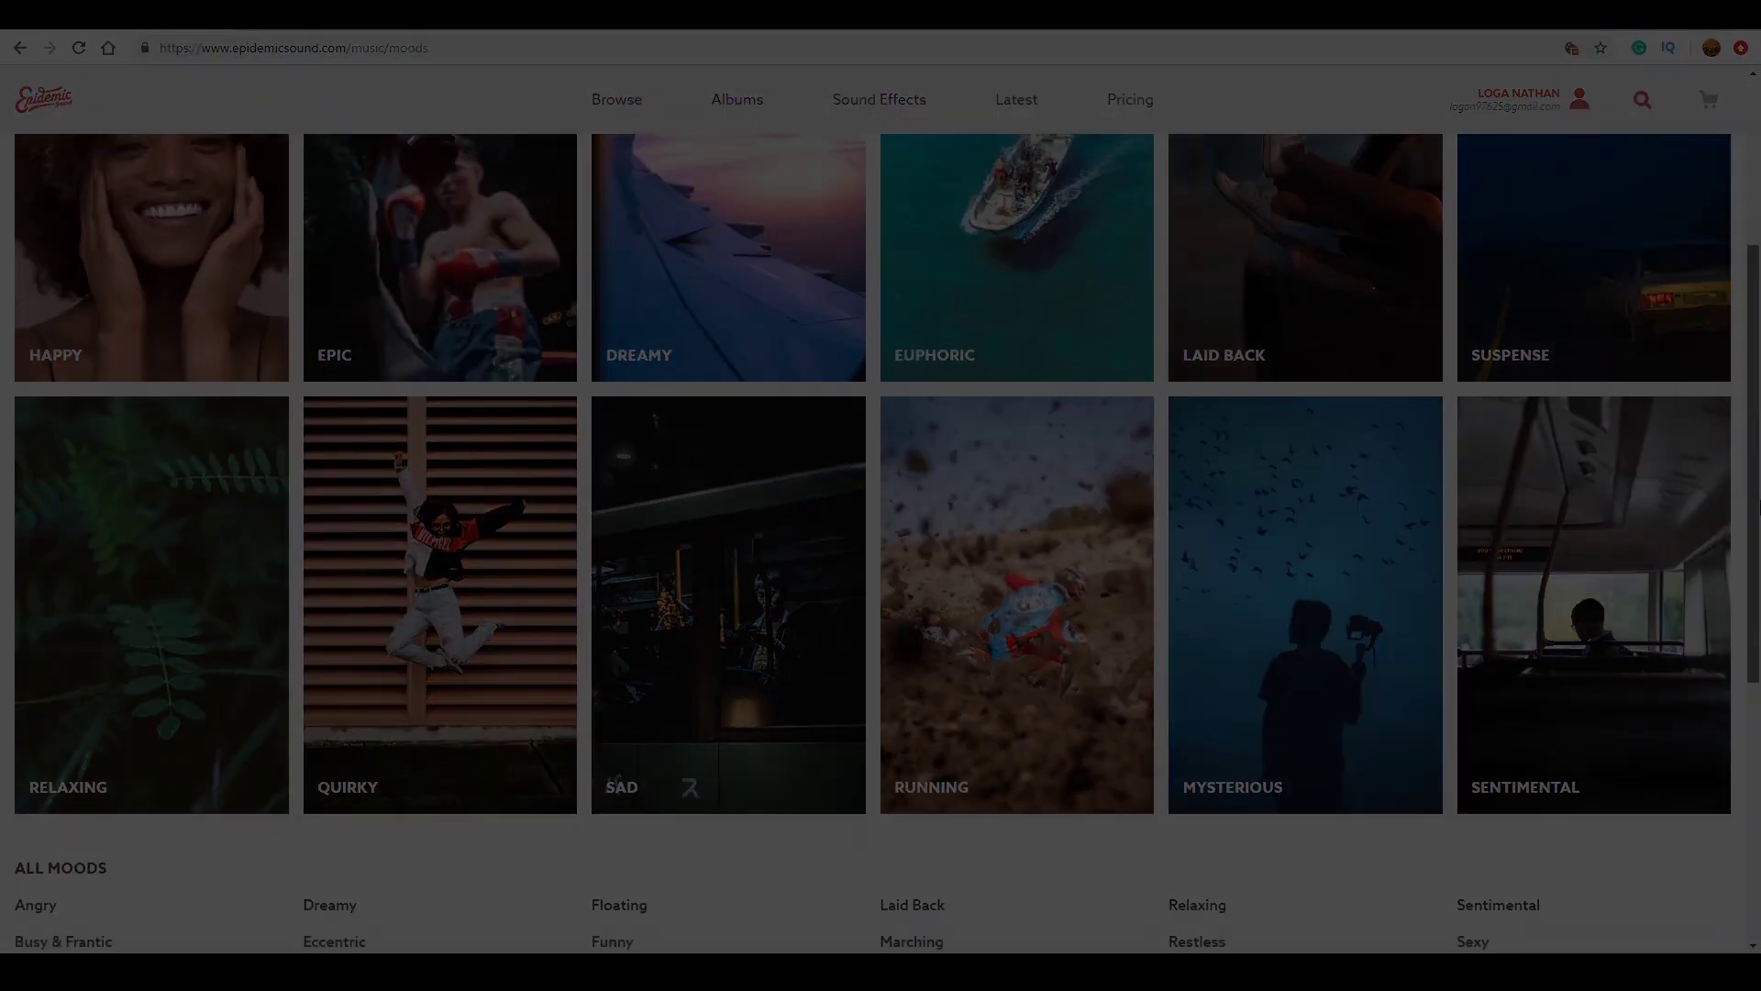